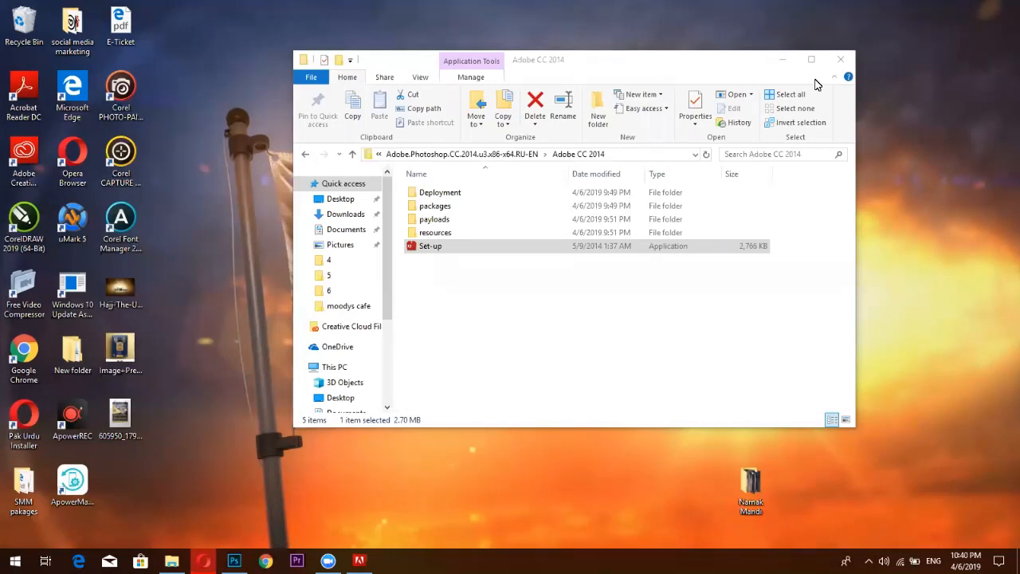
Run the Set-up application in the Adobe CC 2014 folder and quit the installer dialog.
double_click(549, 64)
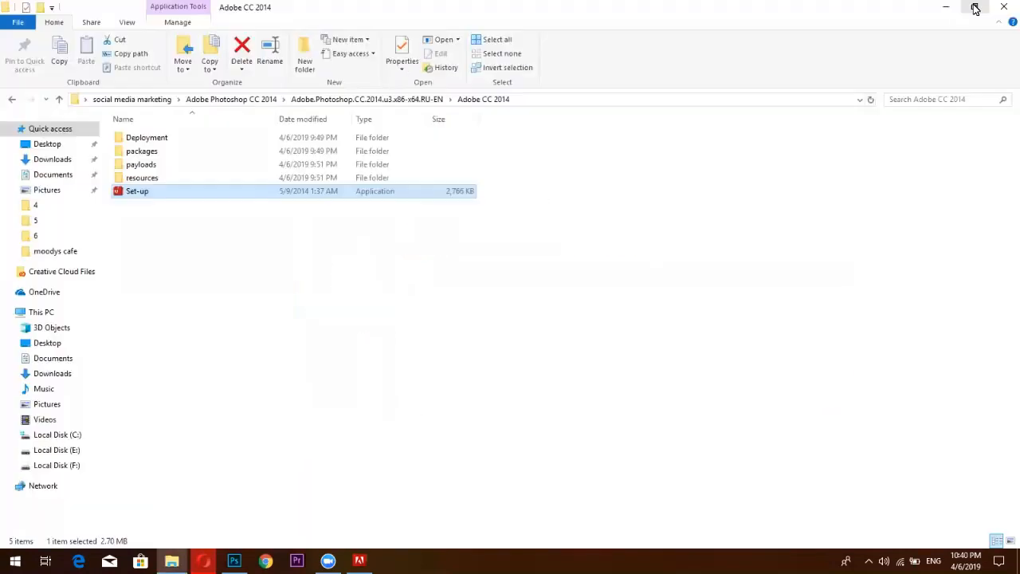
click(974, 8)
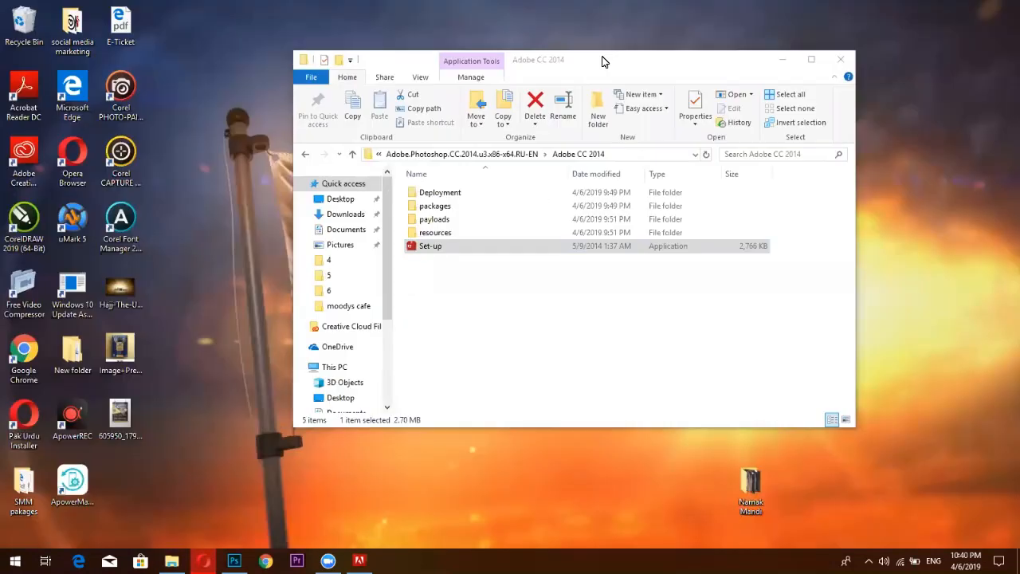
drag(606, 61, 486, 56)
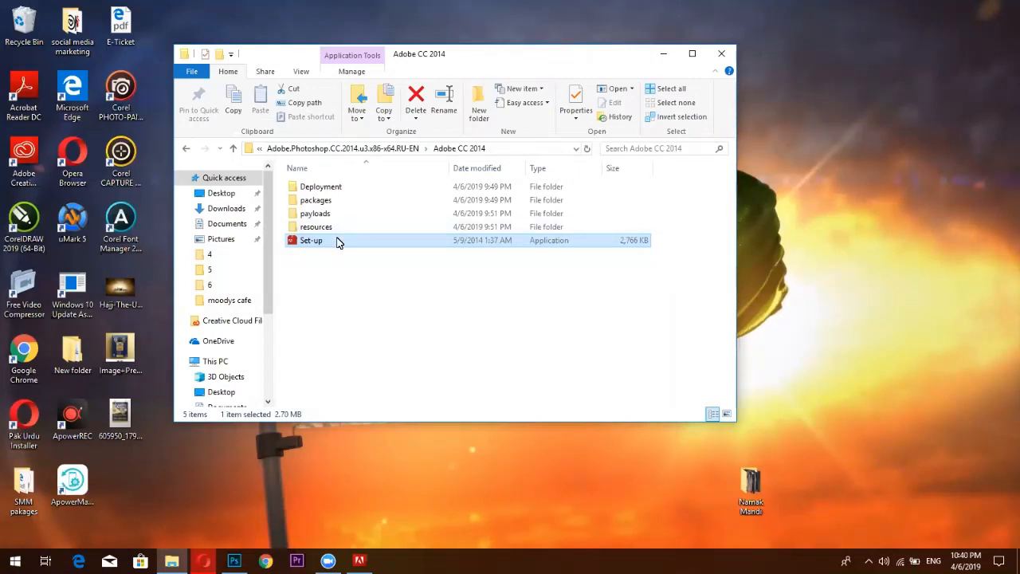
click(457, 148)
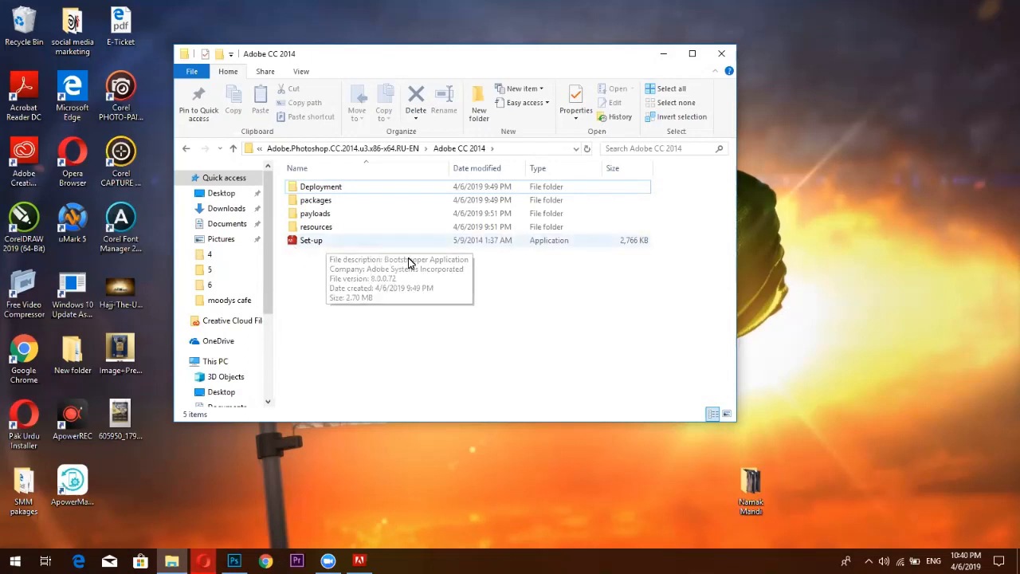
double_click(325, 243)
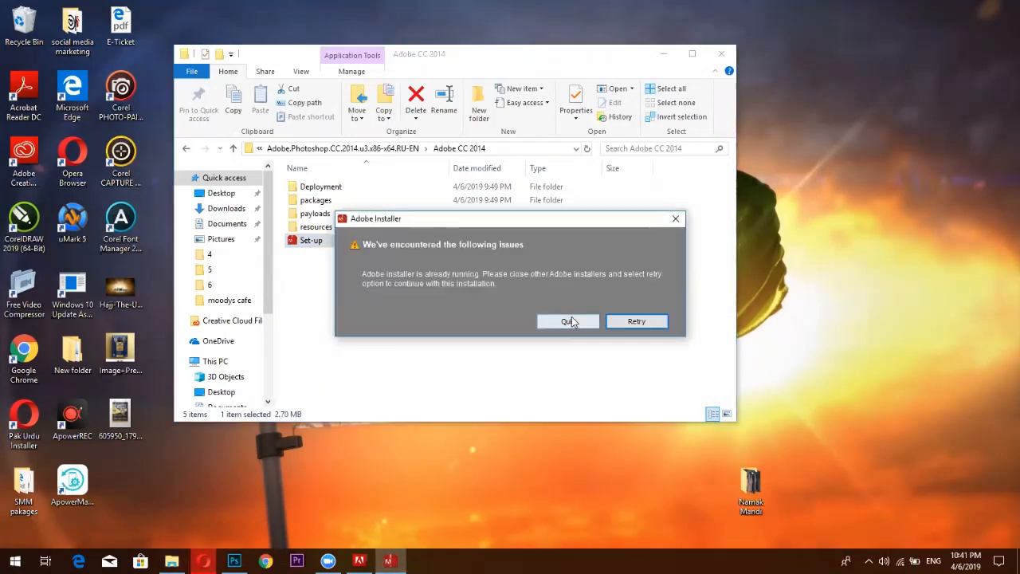
click(571, 317)
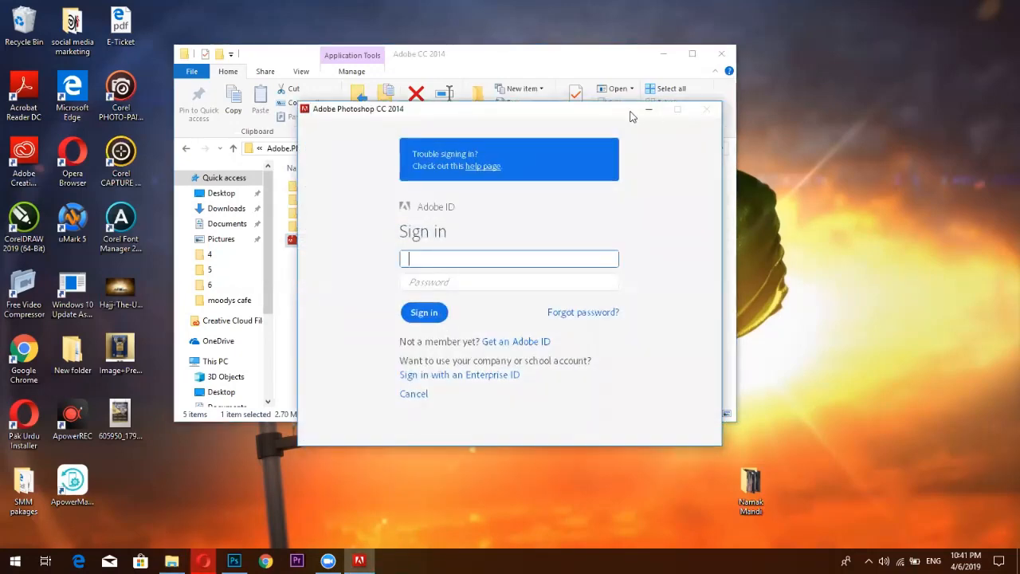
Cancel the Adobe ID sign-in in the Photoshop CC 2014 installer and choose the limited-time Try option on its Welcome page.
click(648, 110)
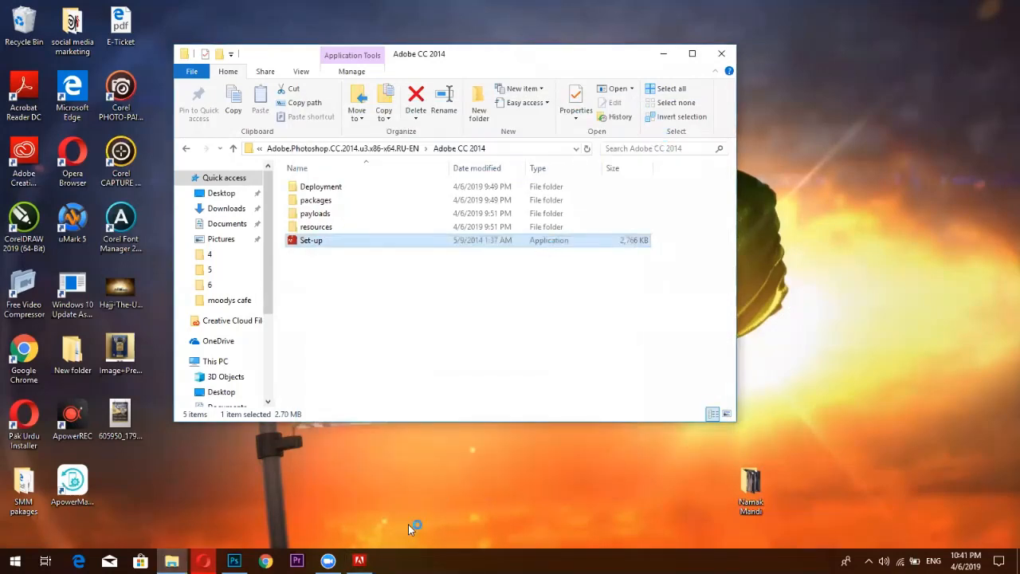
click(365, 560)
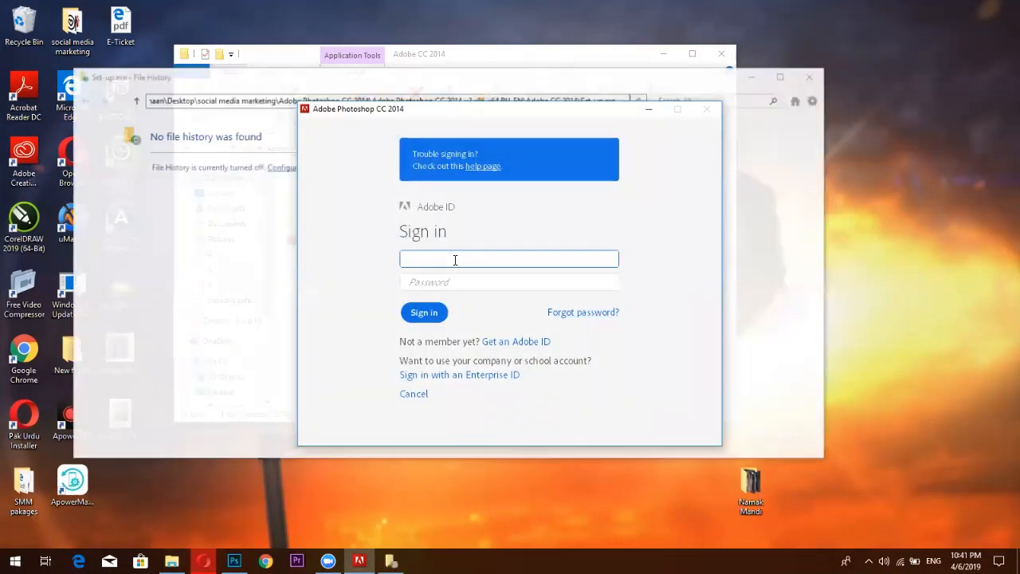
click(810, 76)
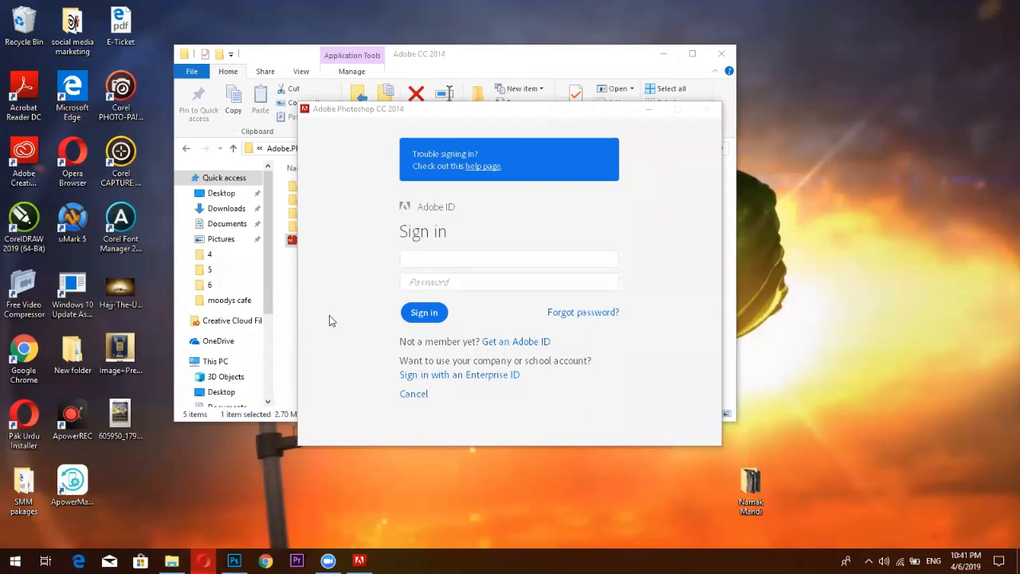
click(420, 396)
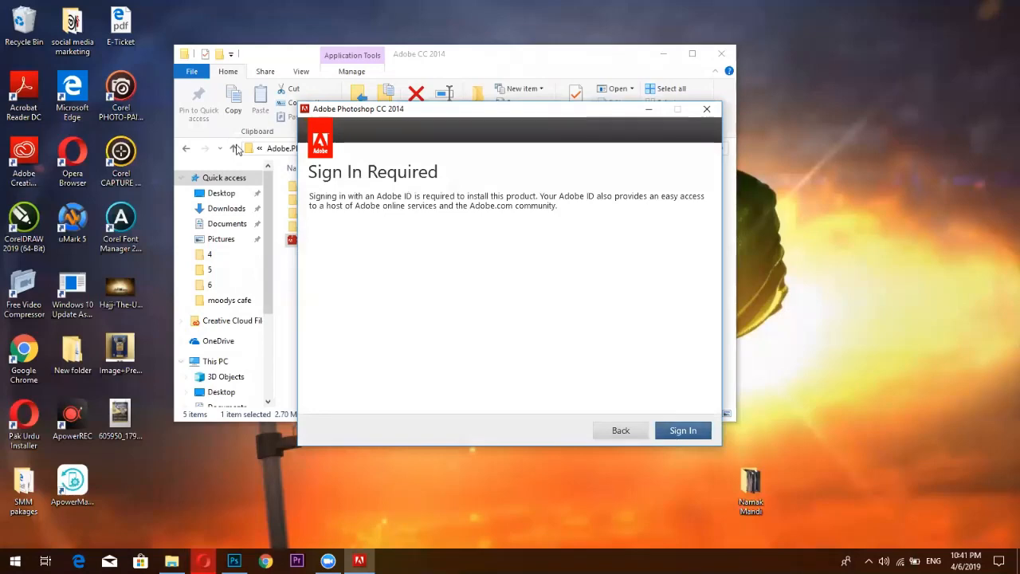
click(620, 431)
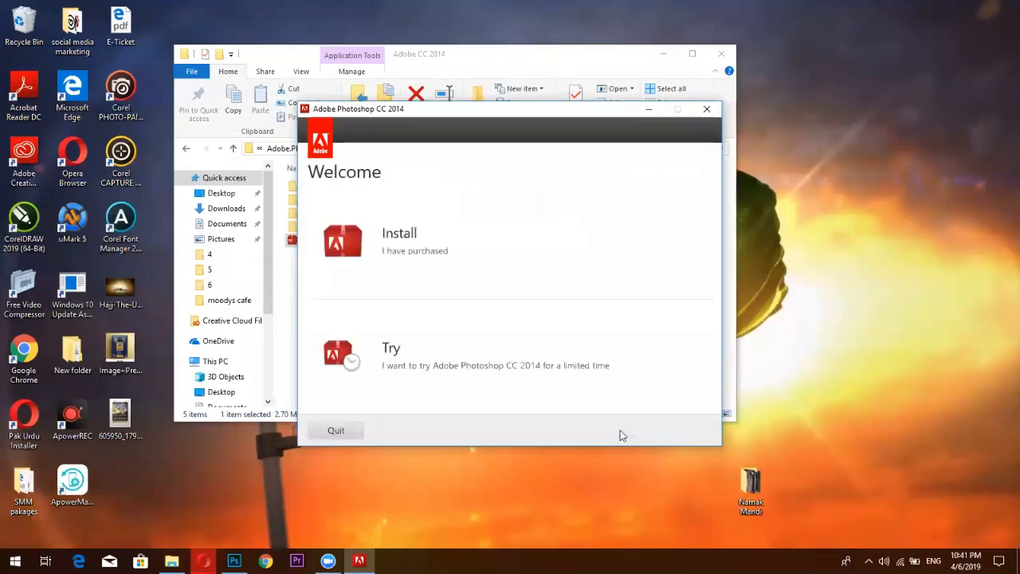
click(420, 363)
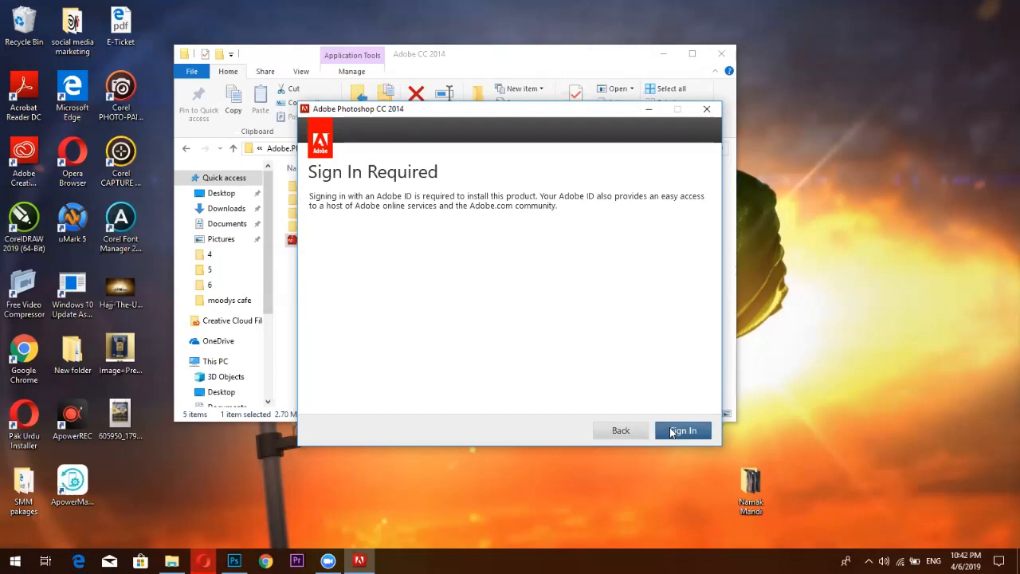
Quit the Photoshop CC 2014 installer and close the Adobe CC 2014 folder window.
click(704, 110)
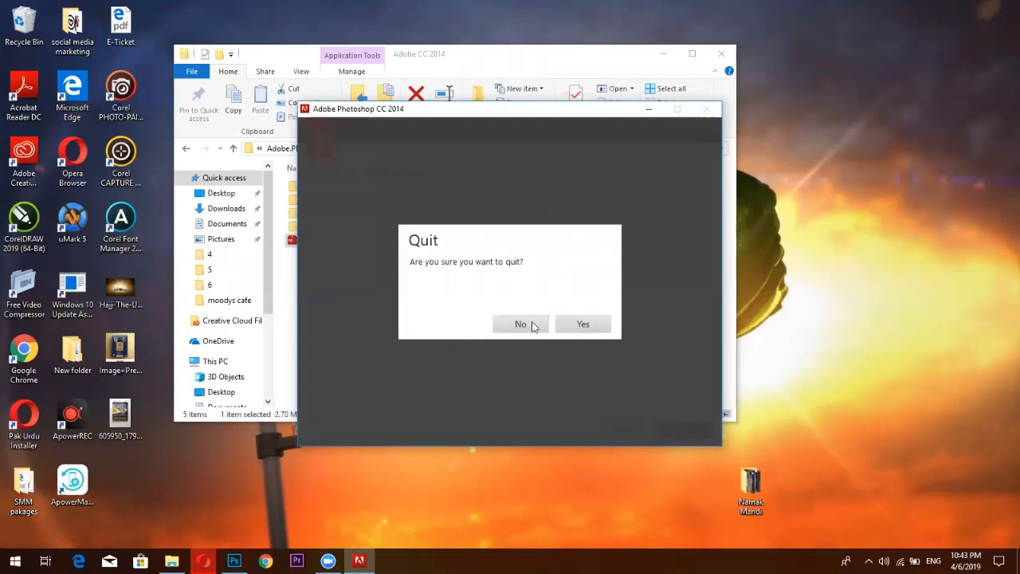
click(522, 324)
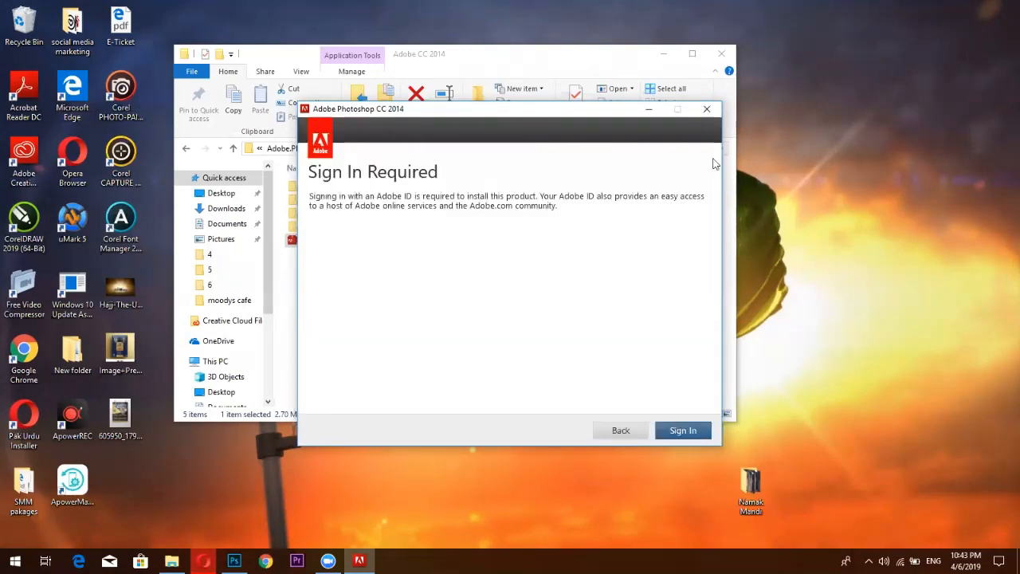
click(714, 112)
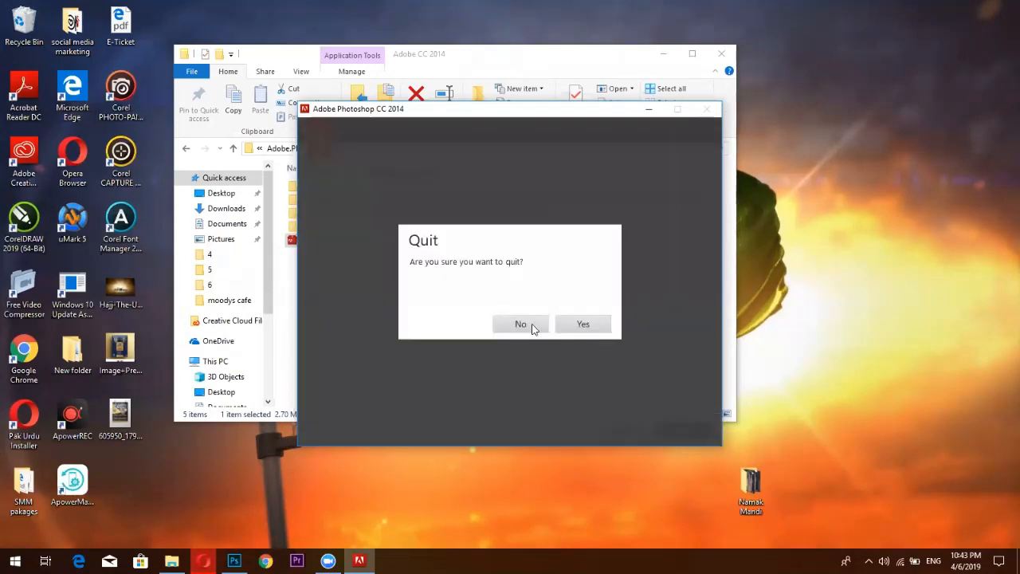
click(533, 328)
click(706, 112)
click(577, 330)
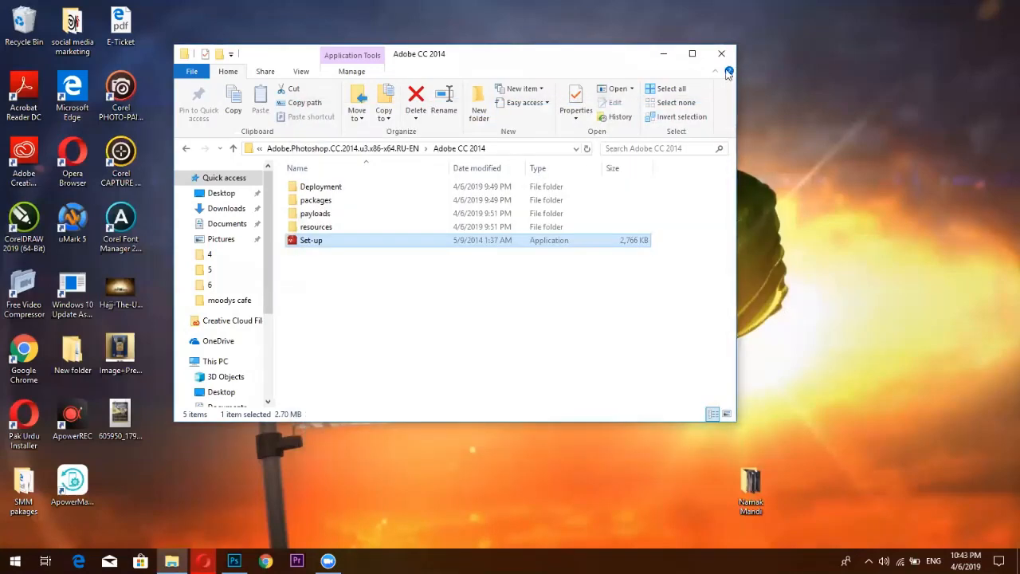
click(723, 54)
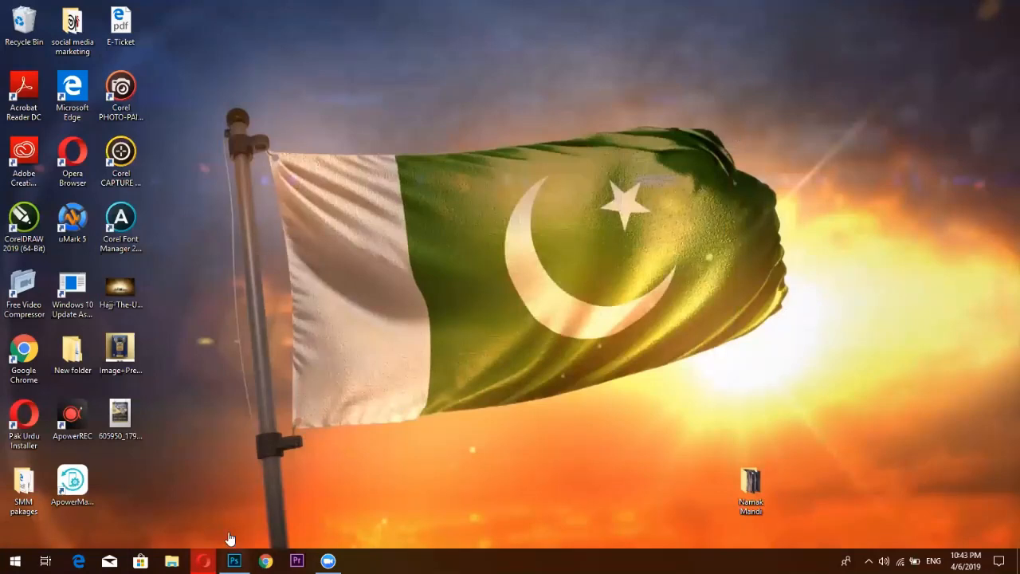
Switch to Photoshop and create a new 720 x 720 pixel document with a resolution of 300 pixels/inch.
click(234, 560)
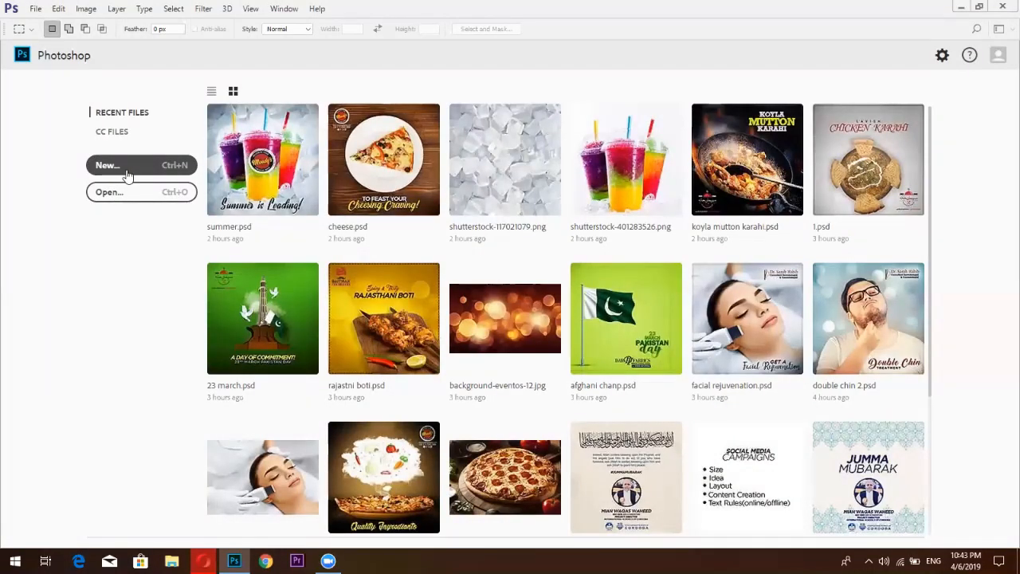
click(127, 174)
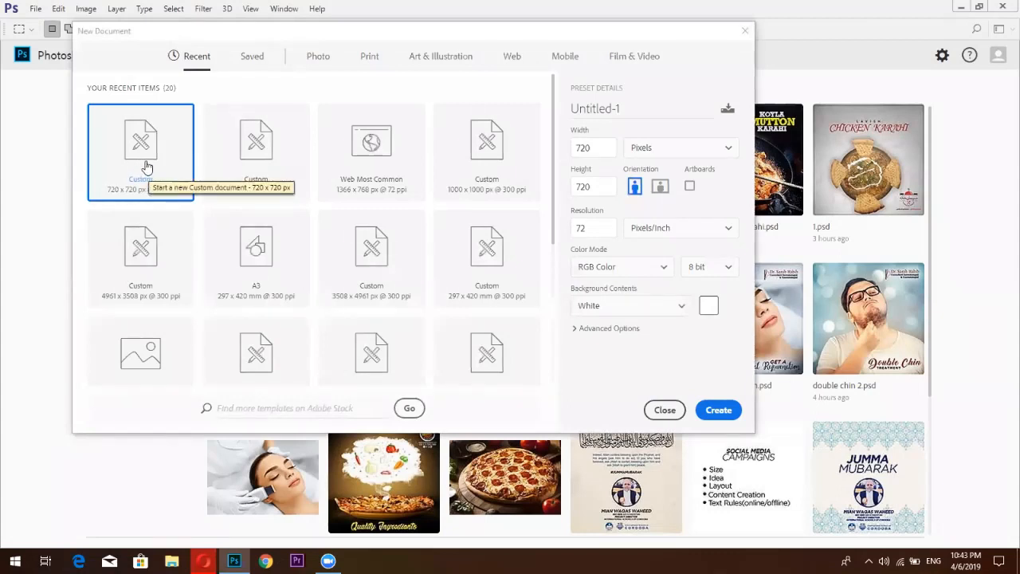
double_click(580, 227)
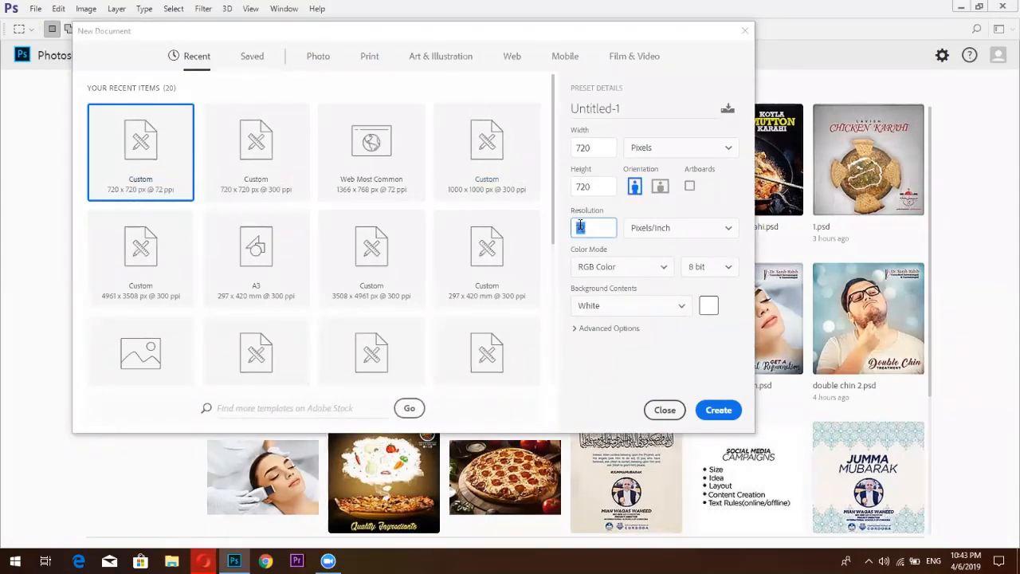
text(300)
click(720, 411)
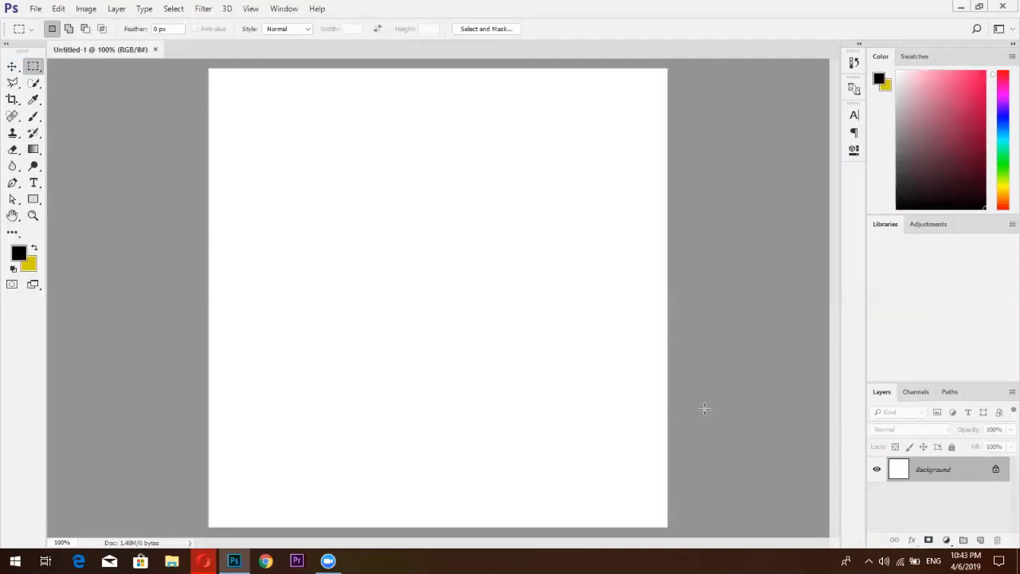
key(alt+Tab)
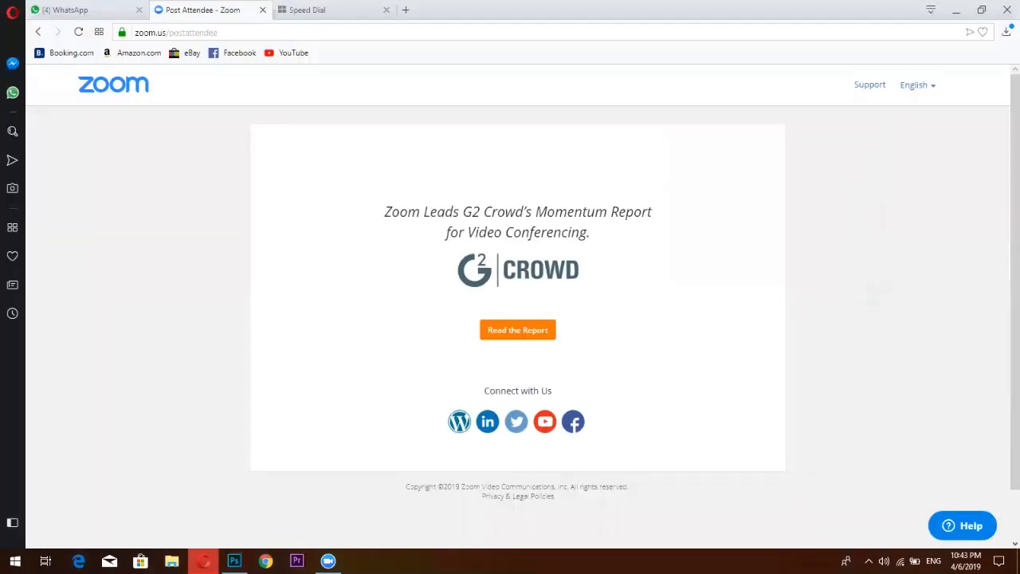
key(alt+Tab)
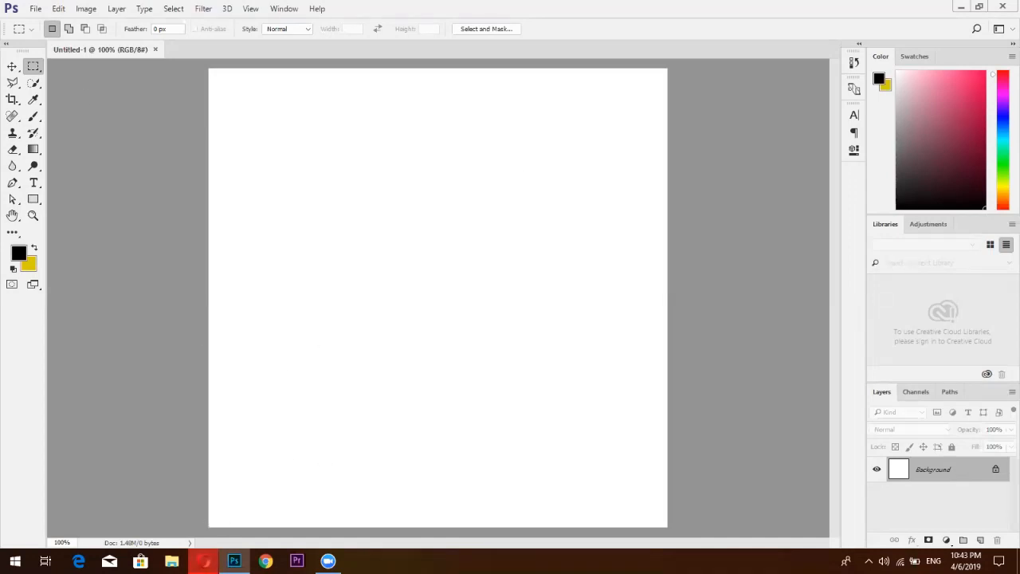
mouse_move(204, 561)
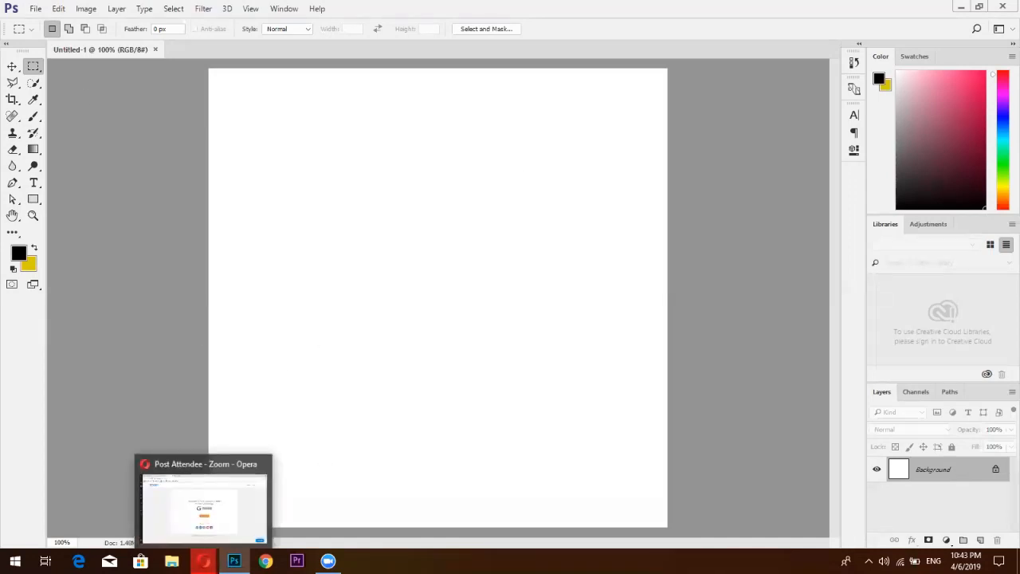
Start opening an existing file and browse the flash 2 folder on Local Disk (E:).
click(36, 8)
click(35, 29)
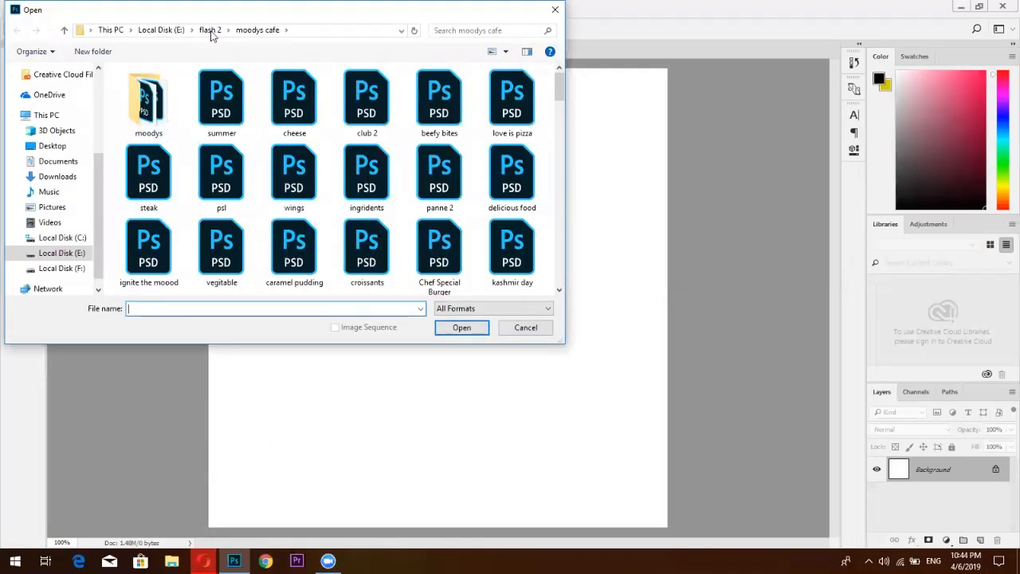
click(211, 31)
double_click(149, 253)
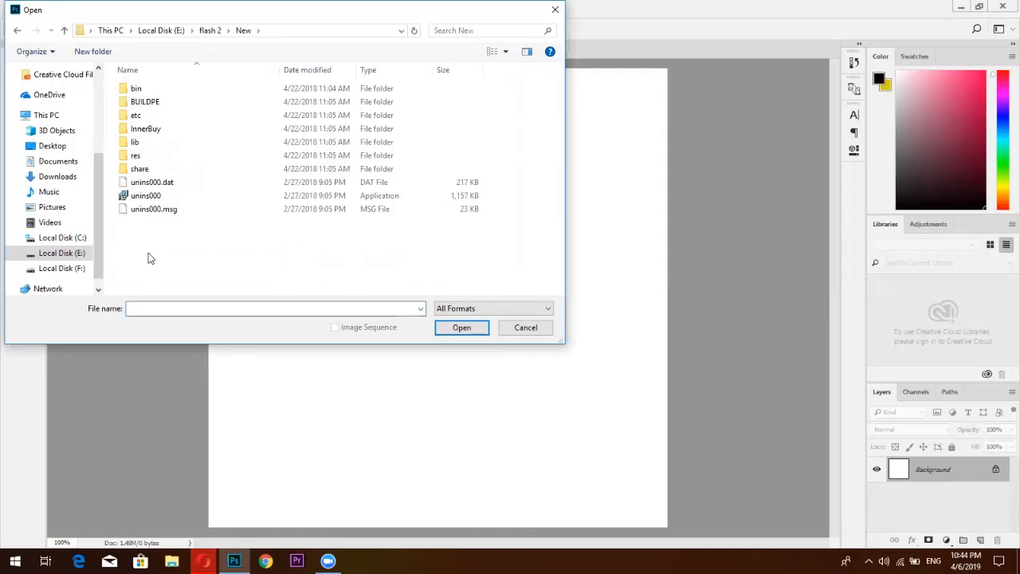
click(16, 30)
scroll(156, 206, up, 1)
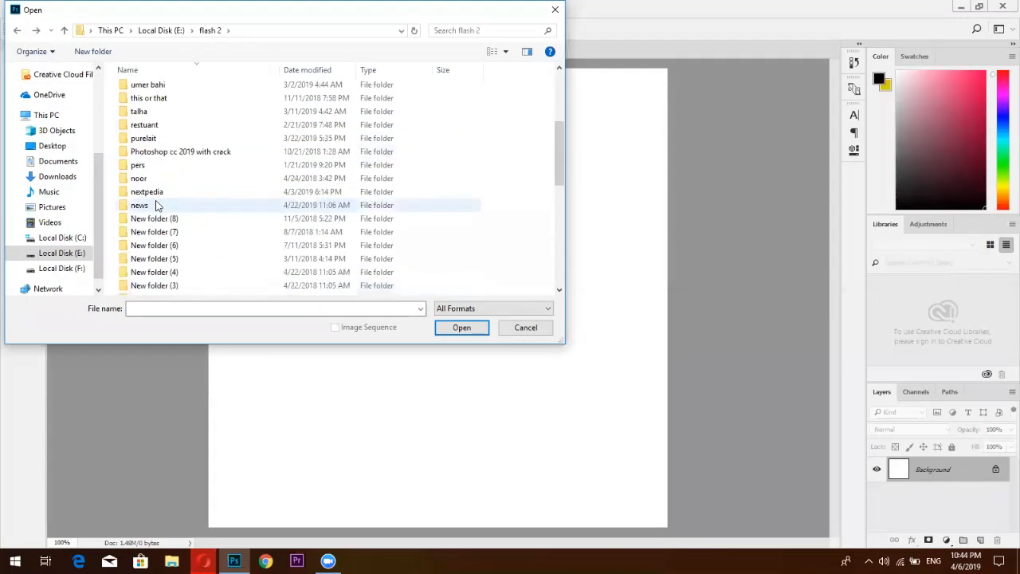
scroll(157, 205, down, 5)
scroll(156, 199, up, 6)
Go through the work and 2019 folders to folder 4 inside april.
click(155, 100)
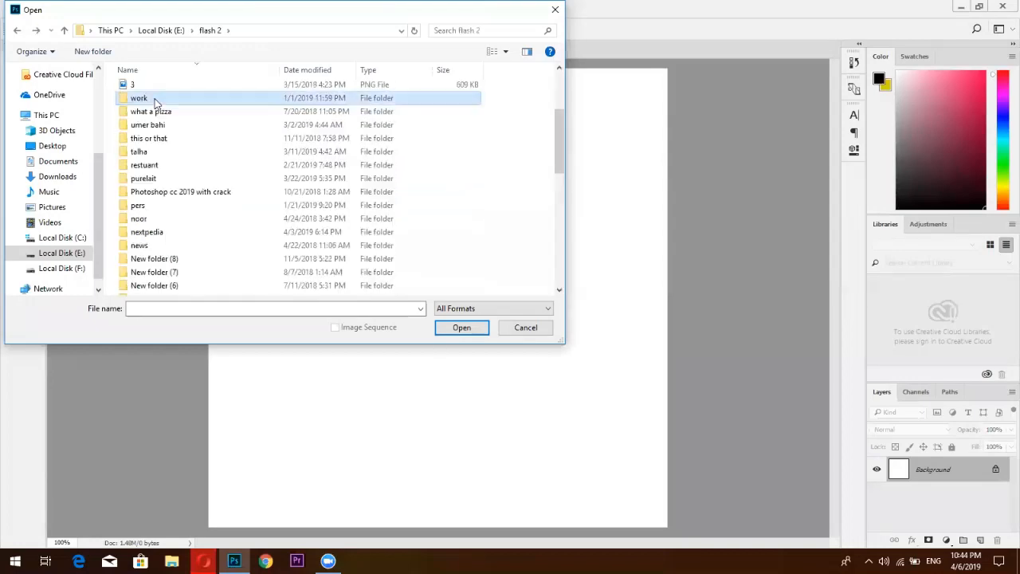
double_click(155, 99)
double_click(155, 101)
double_click(153, 103)
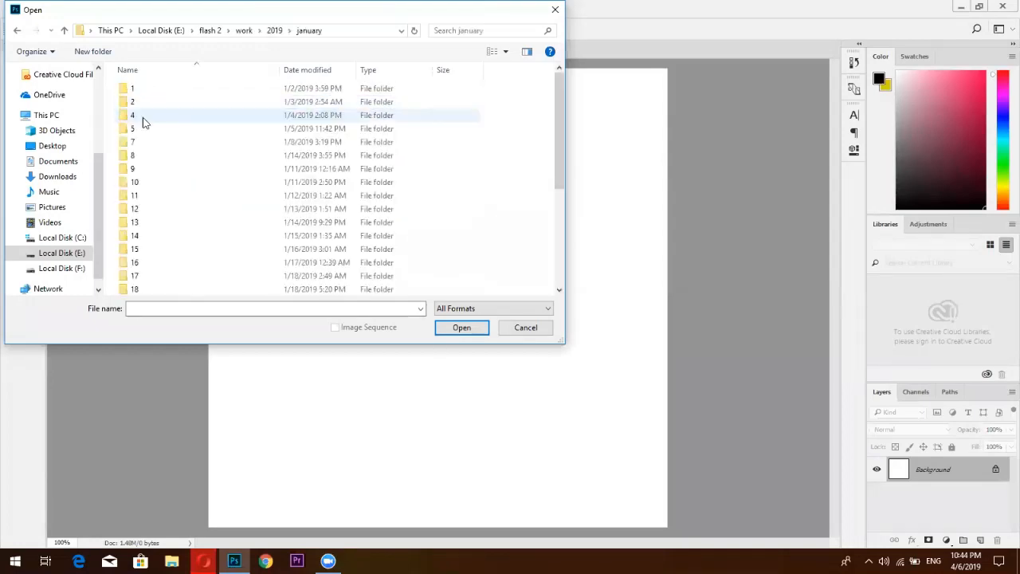
double_click(20, 32)
double_click(153, 104)
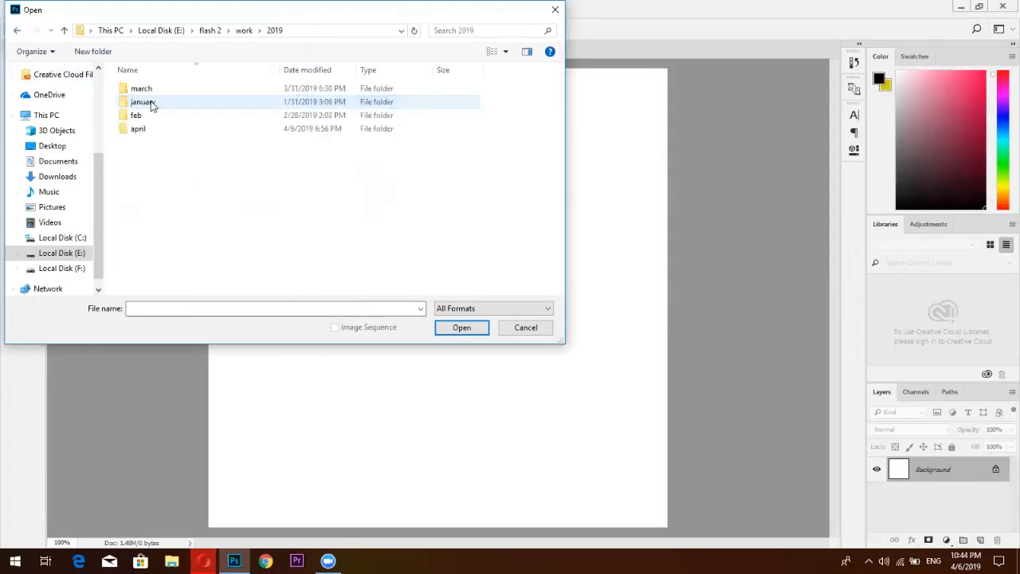
double_click(147, 132)
double_click(146, 129)
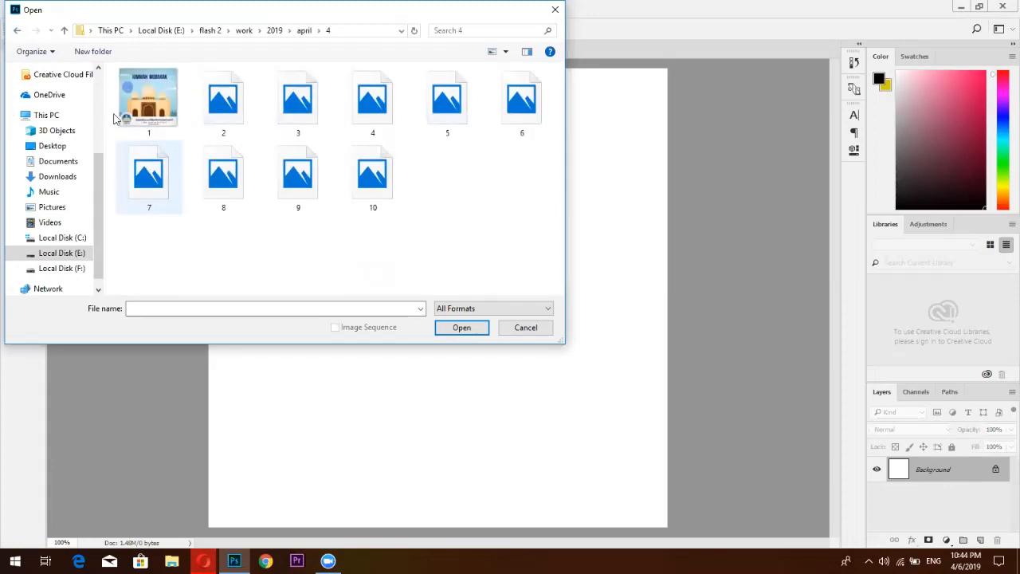
Return to the april folder and open the image 3.png from folder 5.
double_click(17, 32)
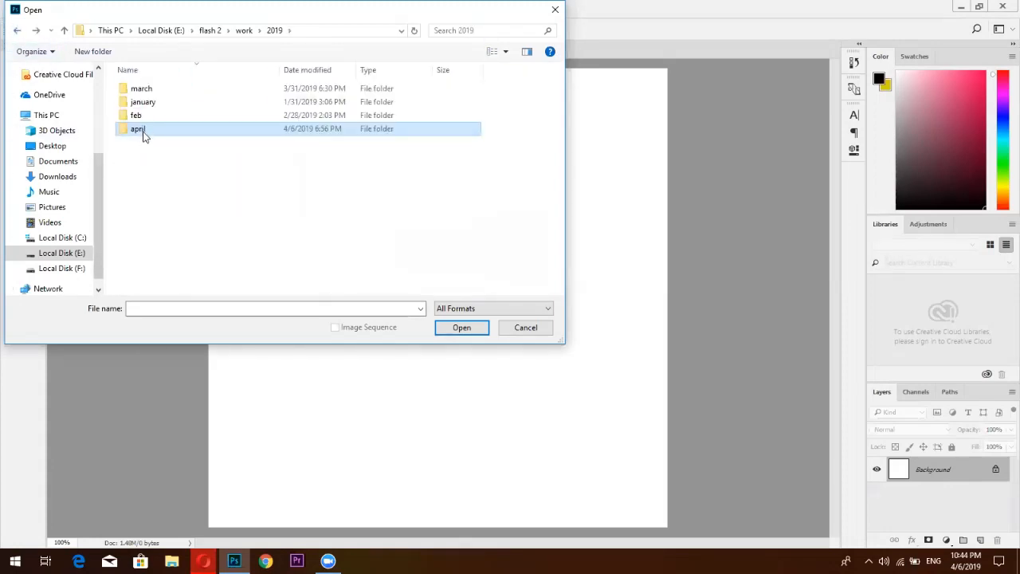
double_click(144, 134)
double_click(144, 131)
click(17, 31)
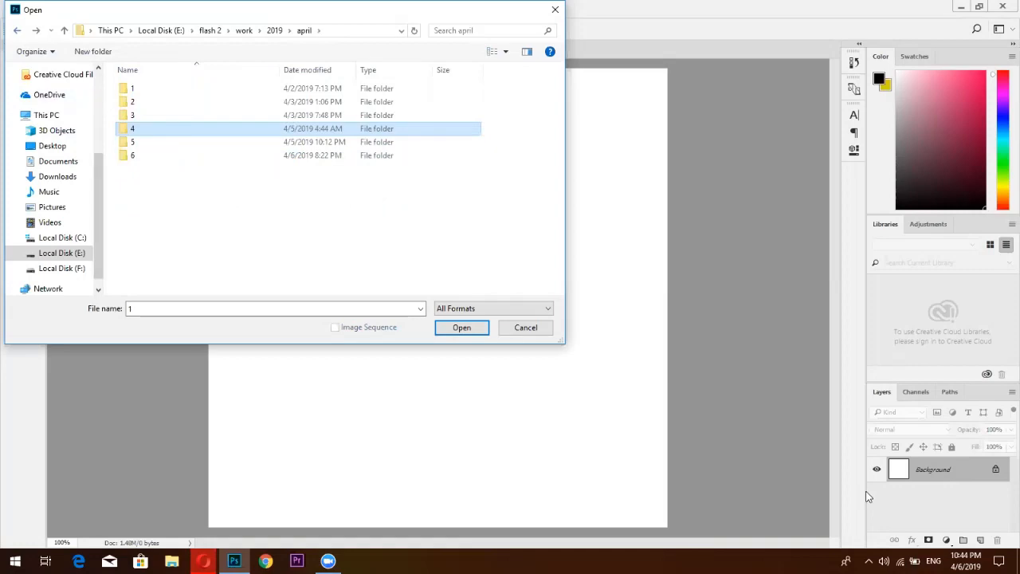
double_click(303, 142)
double_click(292, 104)
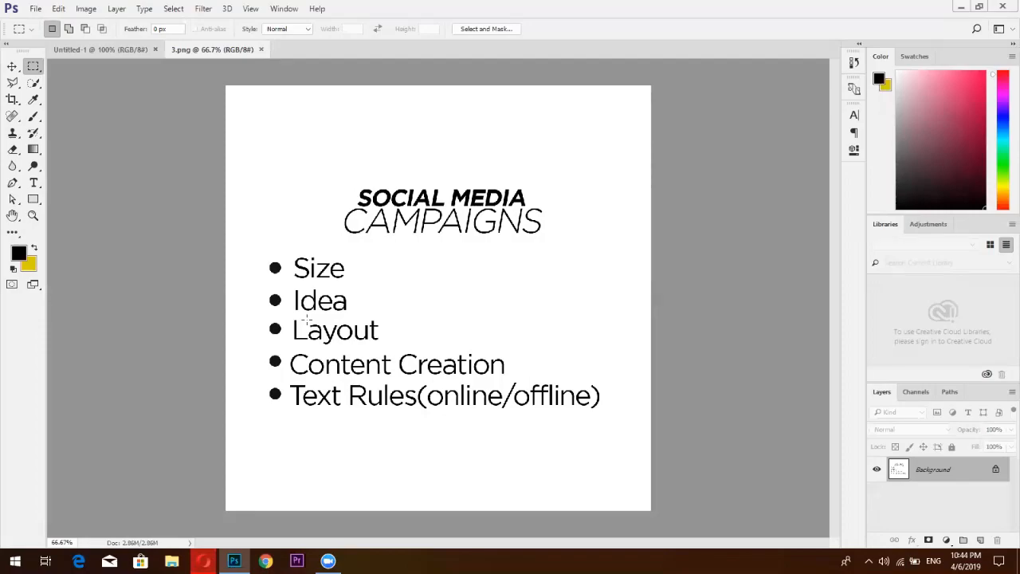
Switch to the Opera browser, open Facebook in the Speed Dial tab and go to the managed Talha Foods page.
click(204, 562)
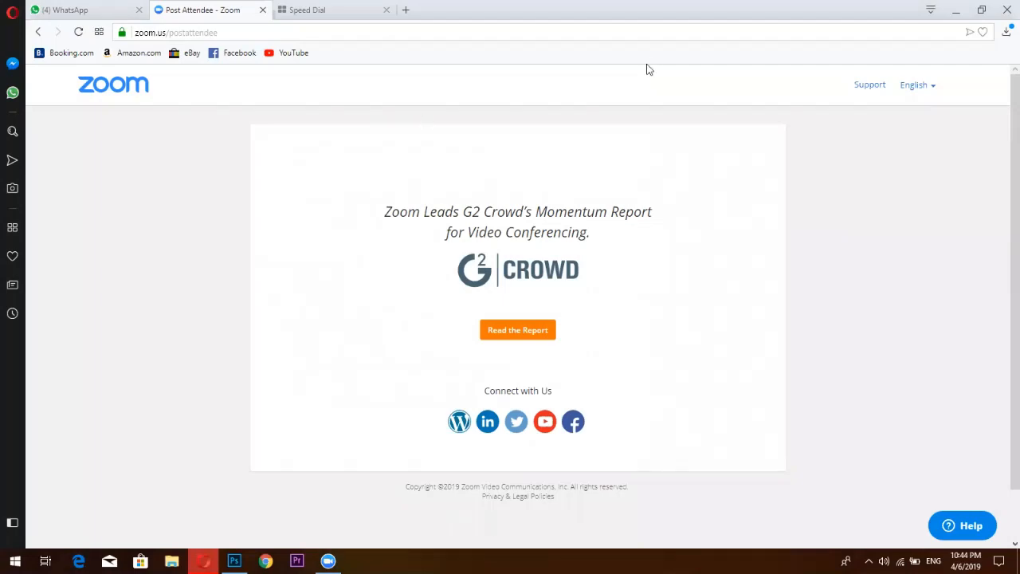
key(ctrl+Tab)
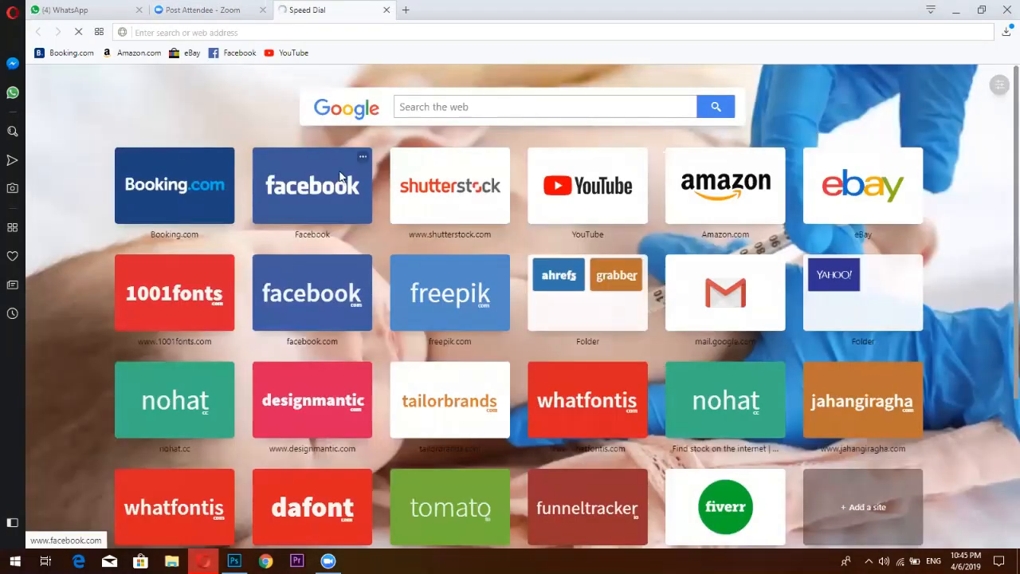
click(338, 180)
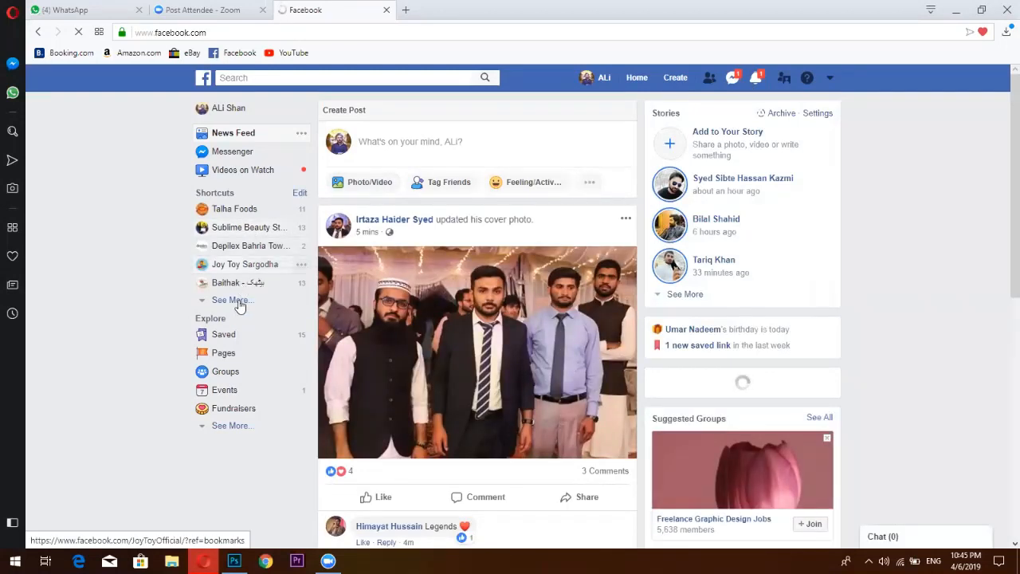
click(230, 300)
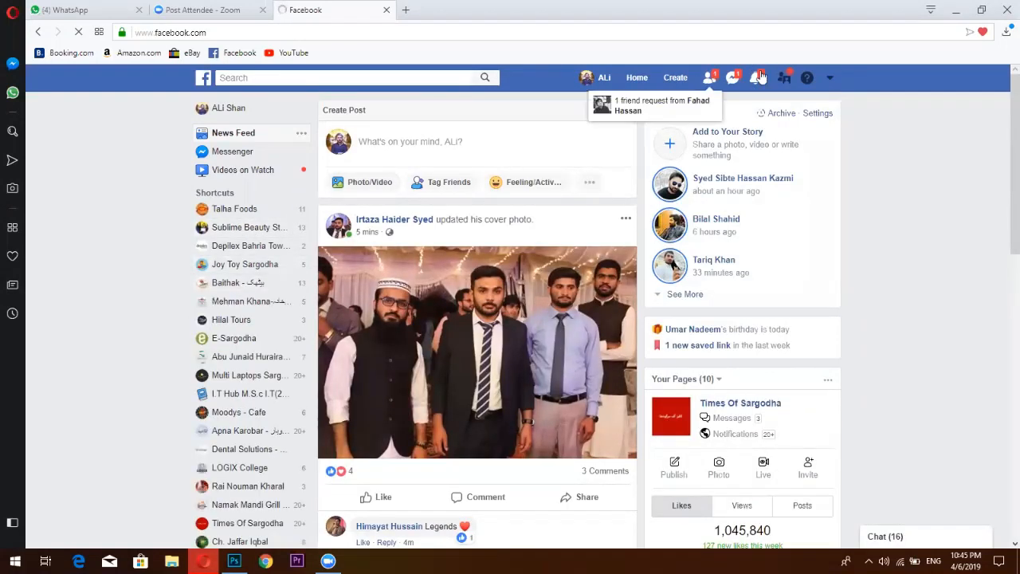
click(832, 76)
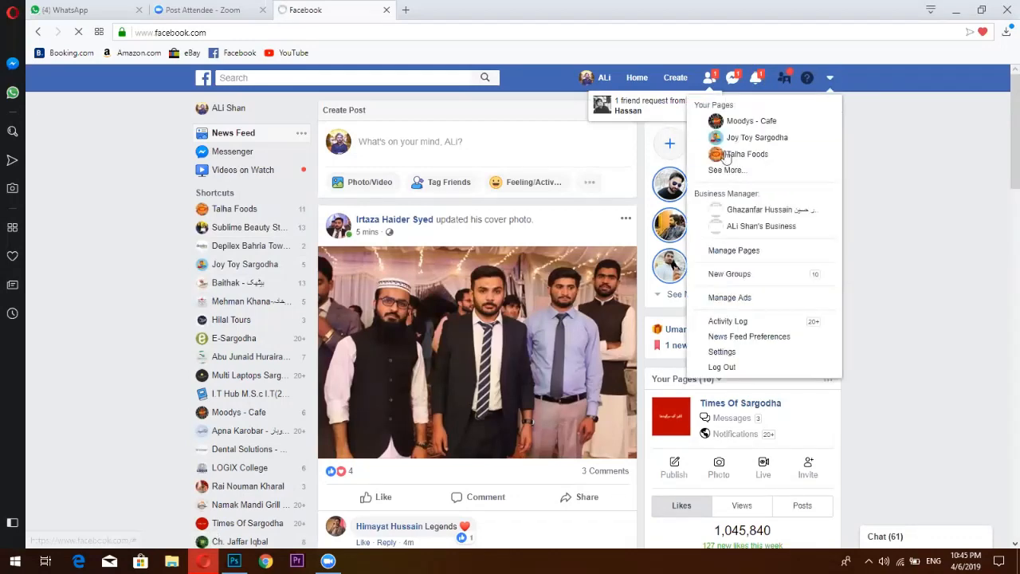
click(723, 155)
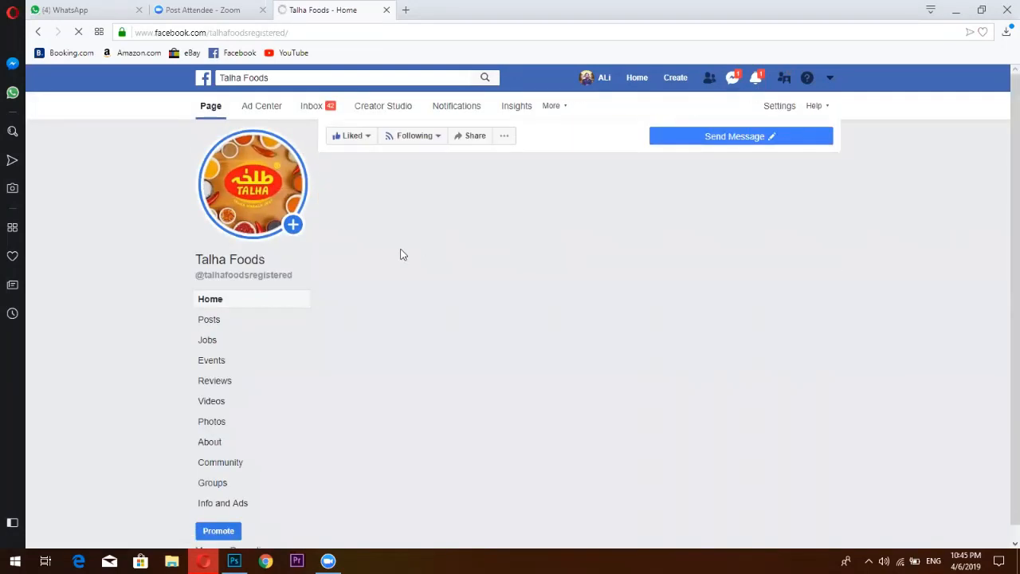
Look over the Talha Foods page's cover, Instagram photo suggestions and promotion options.
scroll(518, 229, down, 2)
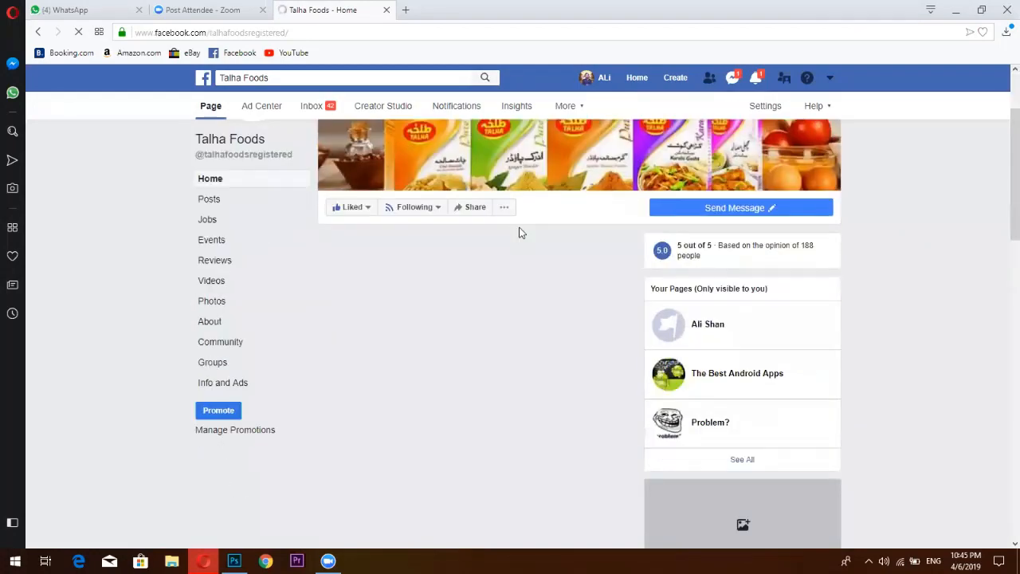
scroll(520, 231, up, 2)
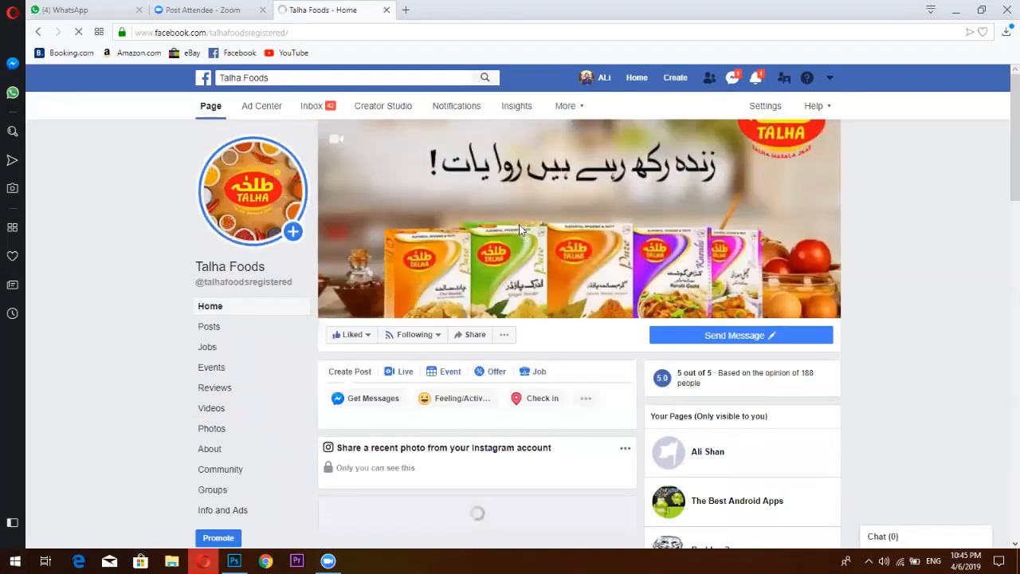
scroll(519, 225, down, 2)
scroll(520, 225, up, 2)
scroll(521, 224, down, 3)
scroll(519, 224, down, 5)
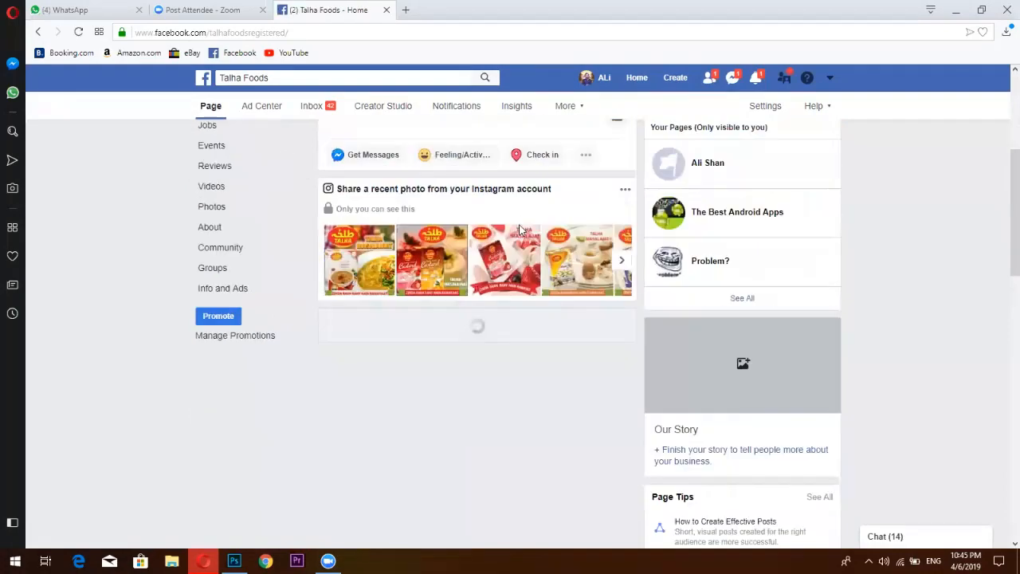
scroll(521, 231, up, 2)
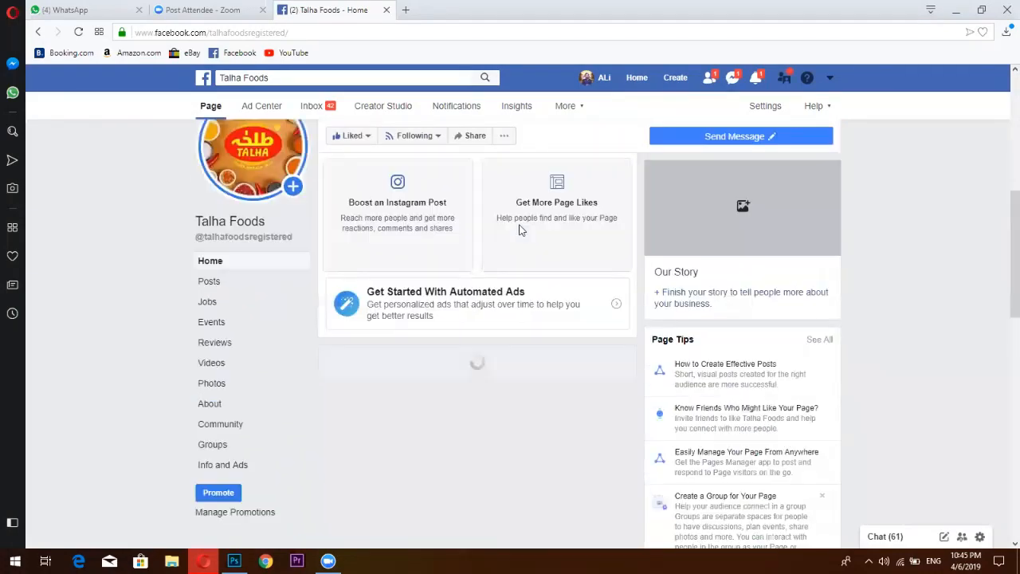
scroll(519, 231, up, 2)
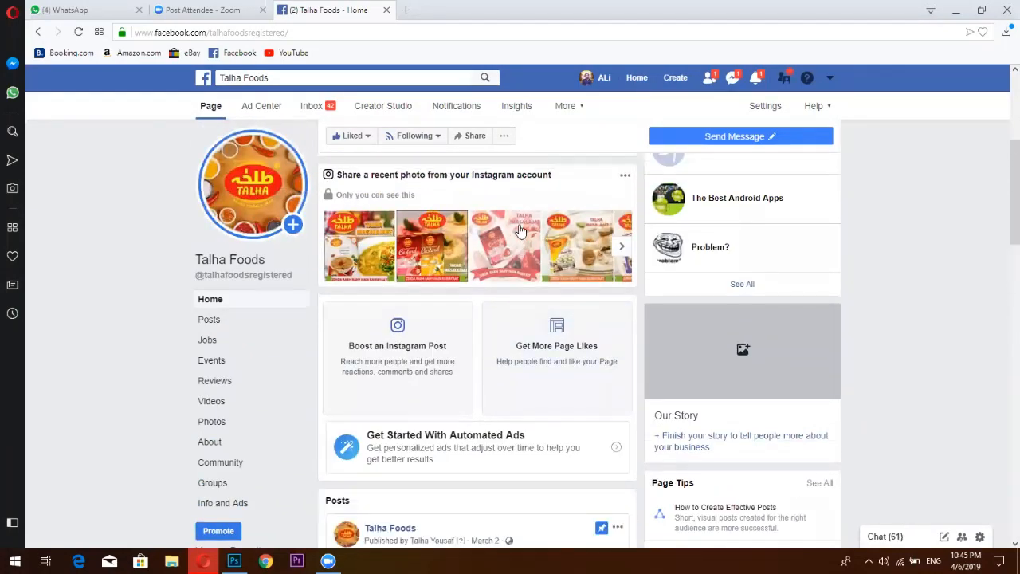
Examine the Talha Chapli Kabab Mix post on the Talha Foods page, including its caption, square image and engagement.
scroll(520, 232, down, 8)
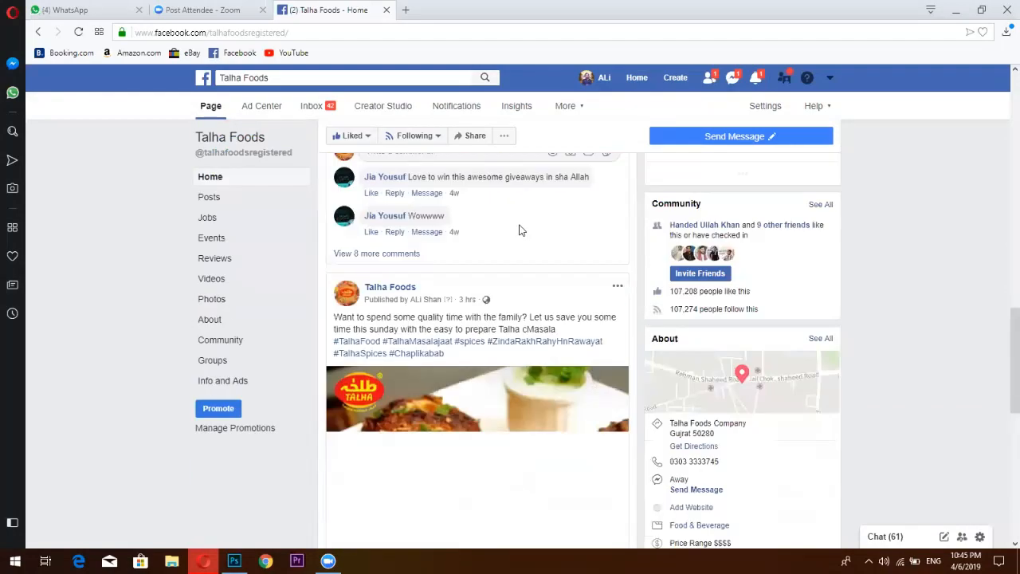
scroll(519, 231, down, 5)
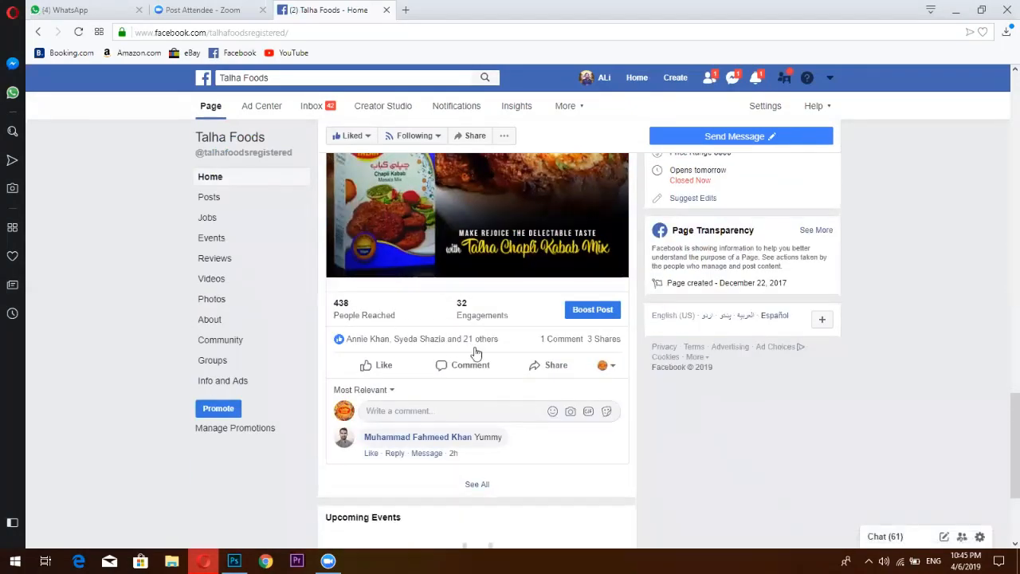
scroll(474, 351, up, 3)
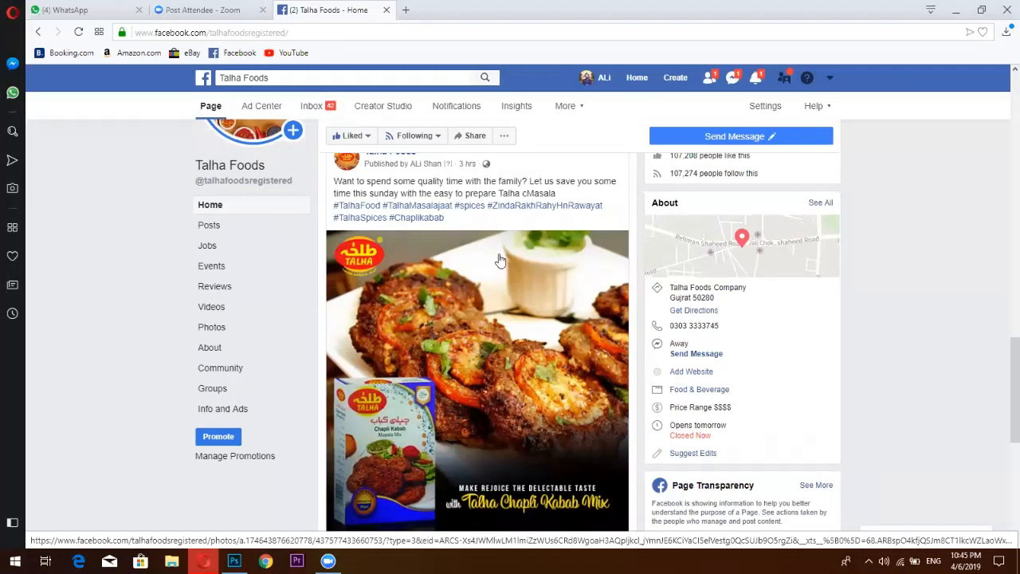
scroll(504, 383, down, 2)
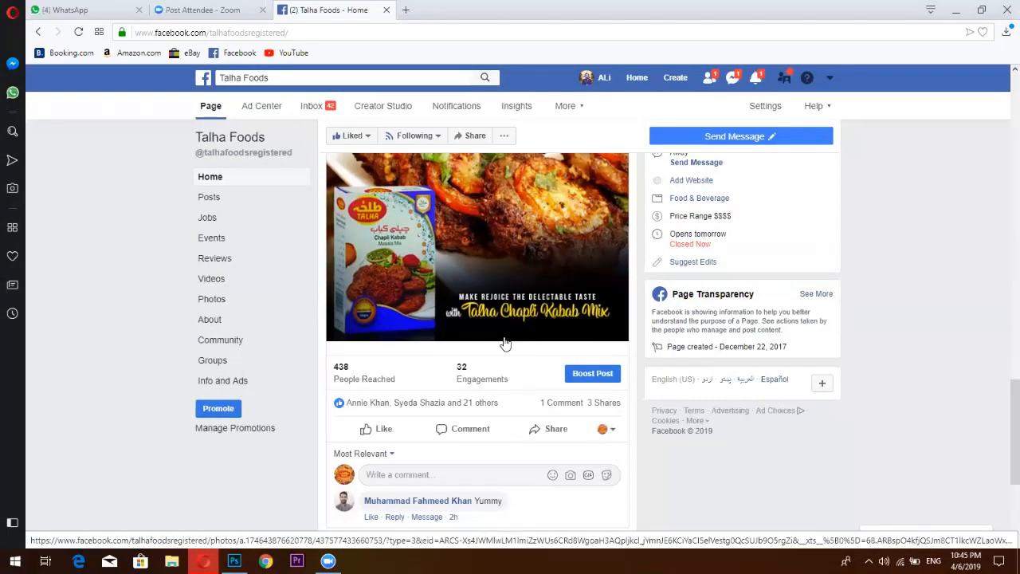
scroll(470, 295, down, 3)
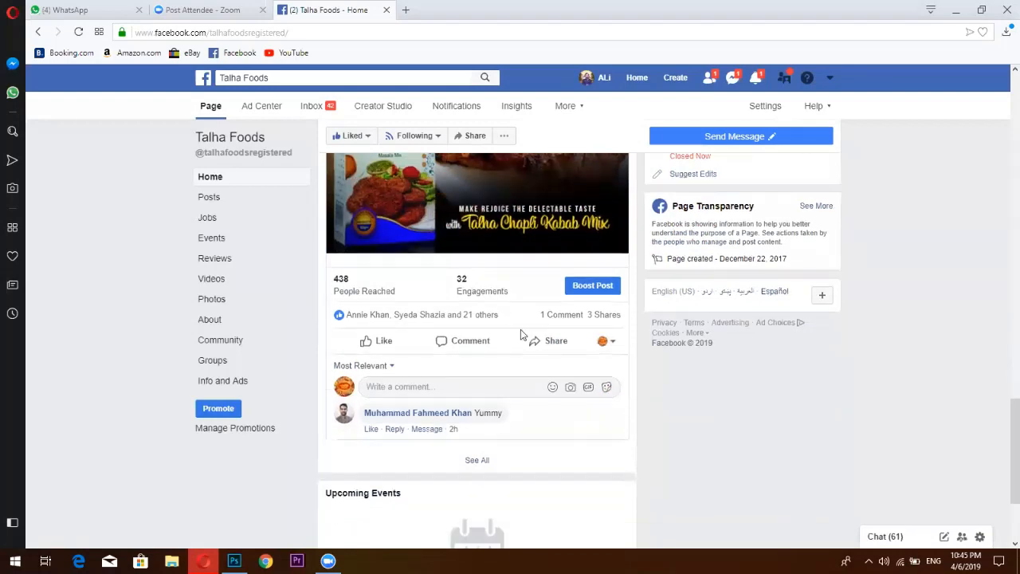
scroll(489, 288, up, 5)
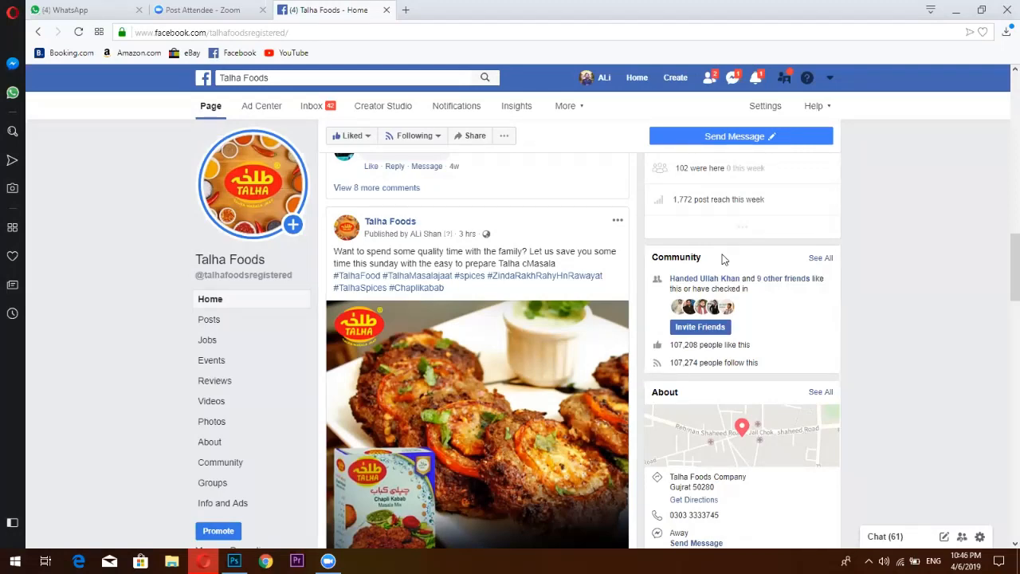
scroll(712, 266, down, 1)
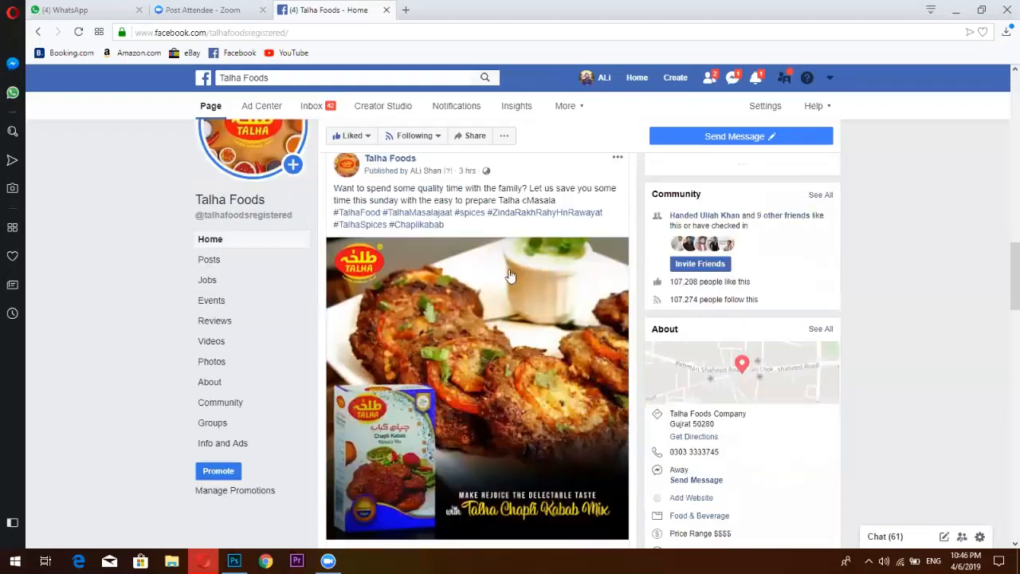
scroll(368, 298, up, 1)
scroll(403, 319, down, 2)
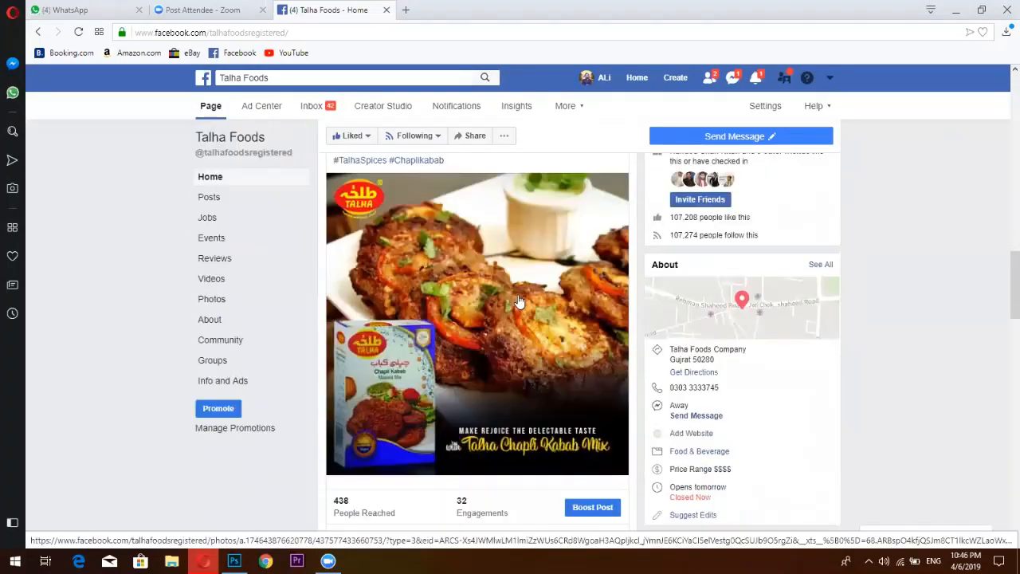
scroll(407, 319, up, 1)
scroll(406, 319, down, 1)
Open pinterest.com in a new tab and look through the home feed for social media design ideas.
key(ctrl+t)
key(ctrl+t)
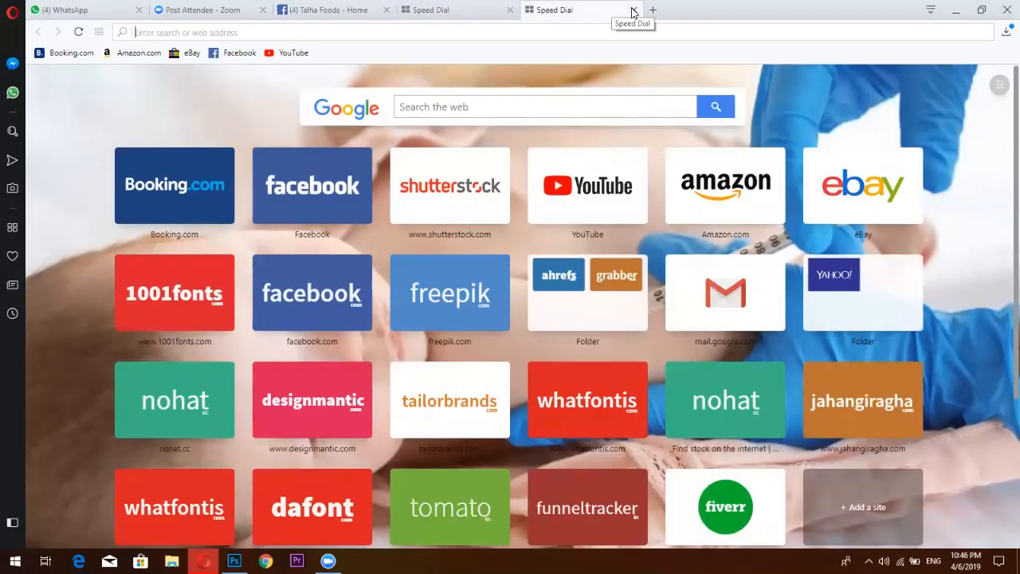
click(632, 11)
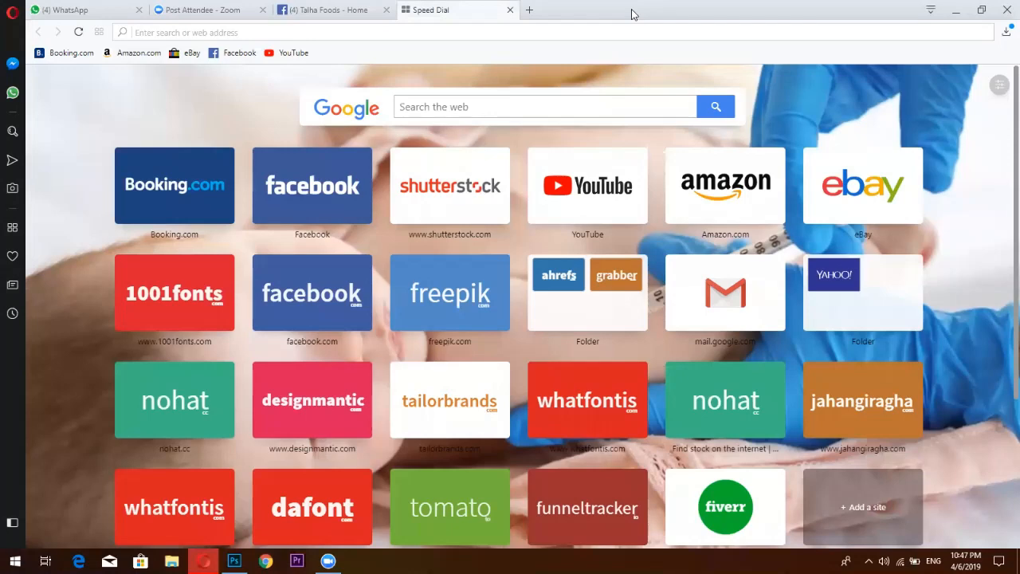
text(pinterest.com)
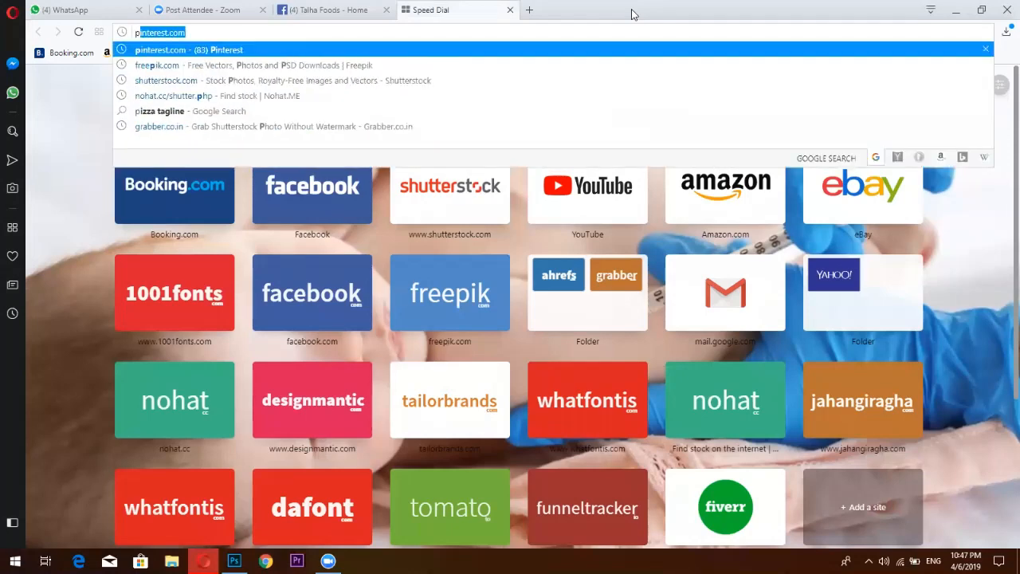
click(601, 52)
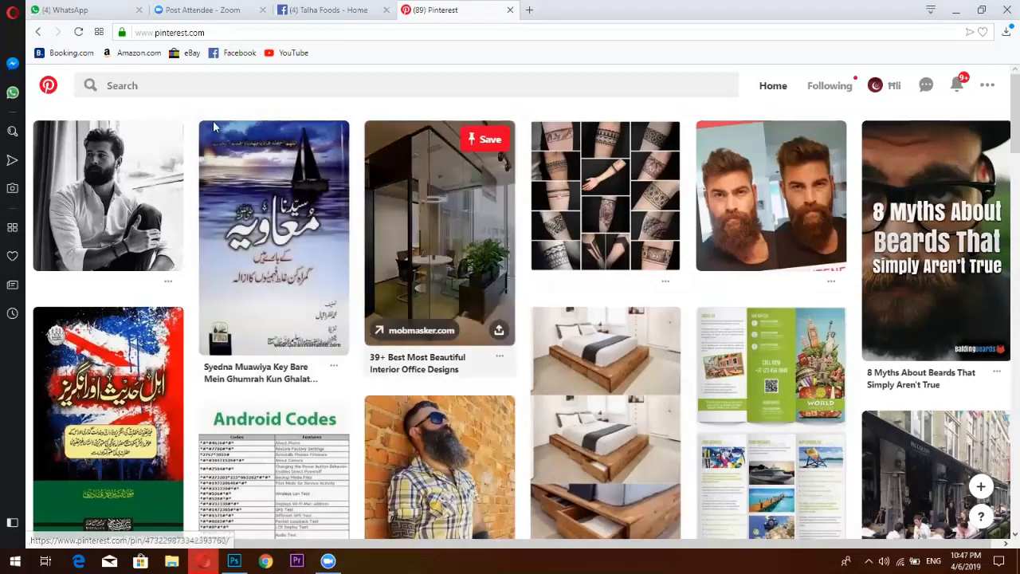
scroll(490, 240, down, 1)
scroll(421, 323, down, 3)
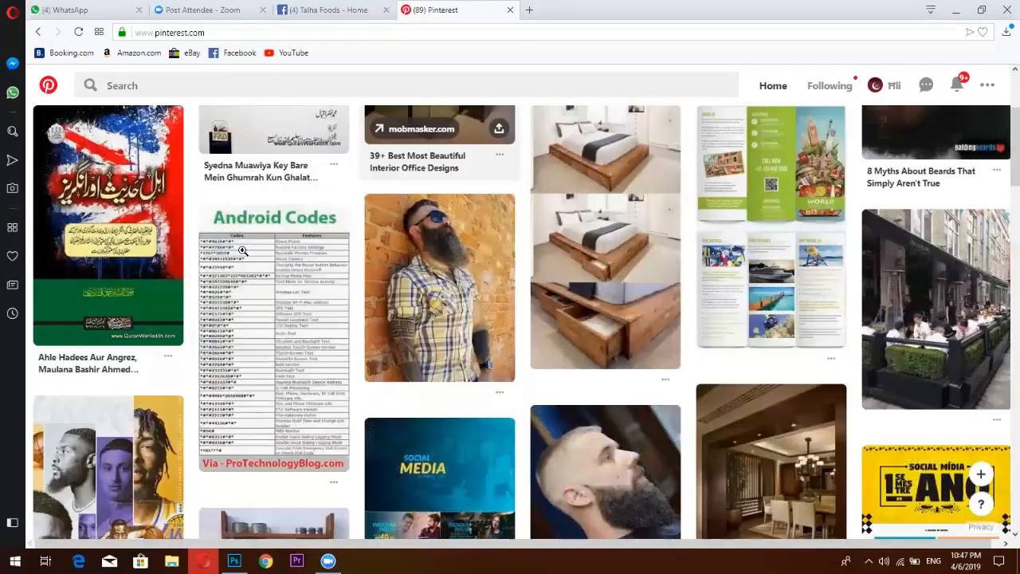
scroll(513, 388, down, 3)
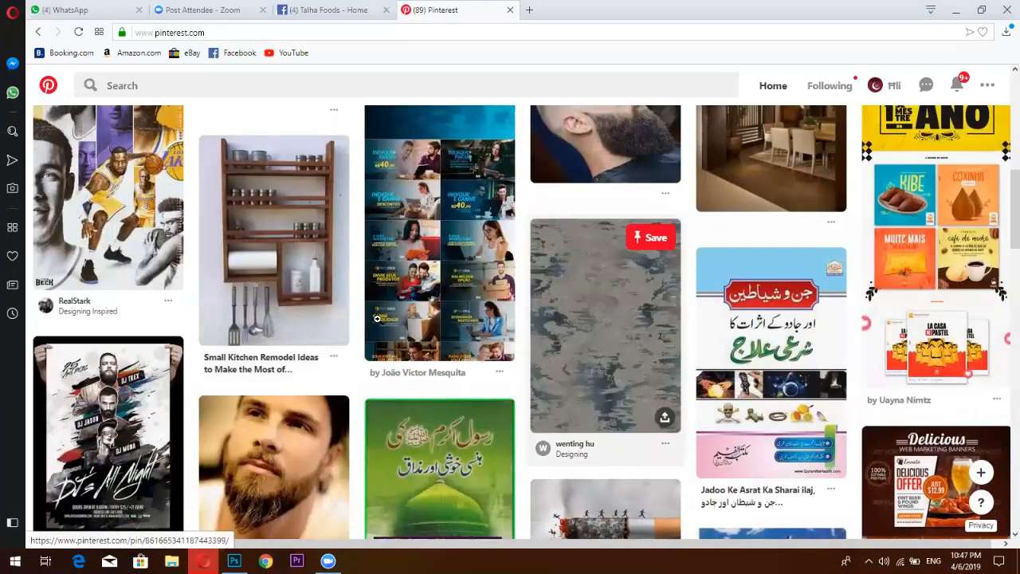
scroll(382, 322, down, 2)
scroll(208, 288, down, 6)
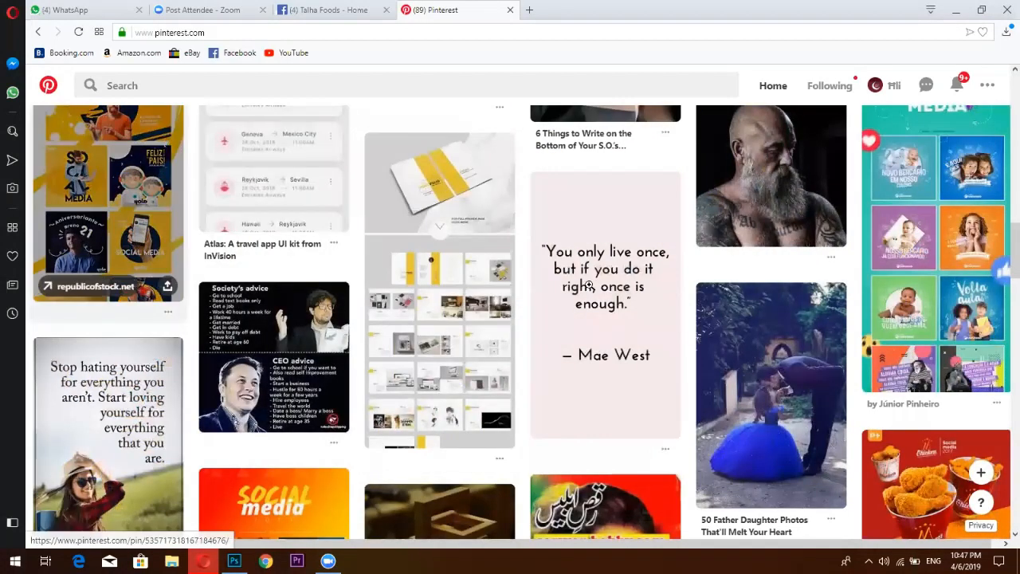
scroll(471, 84, down, 4)
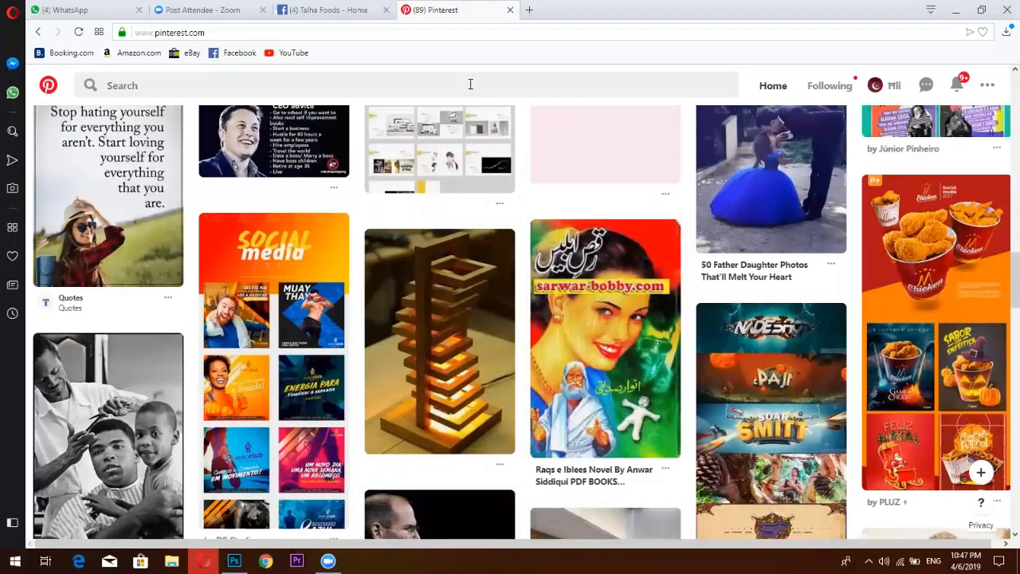
Search Pinterest for "int", open the Interior board by homeadore and look through its room design pins.
click(470, 83)
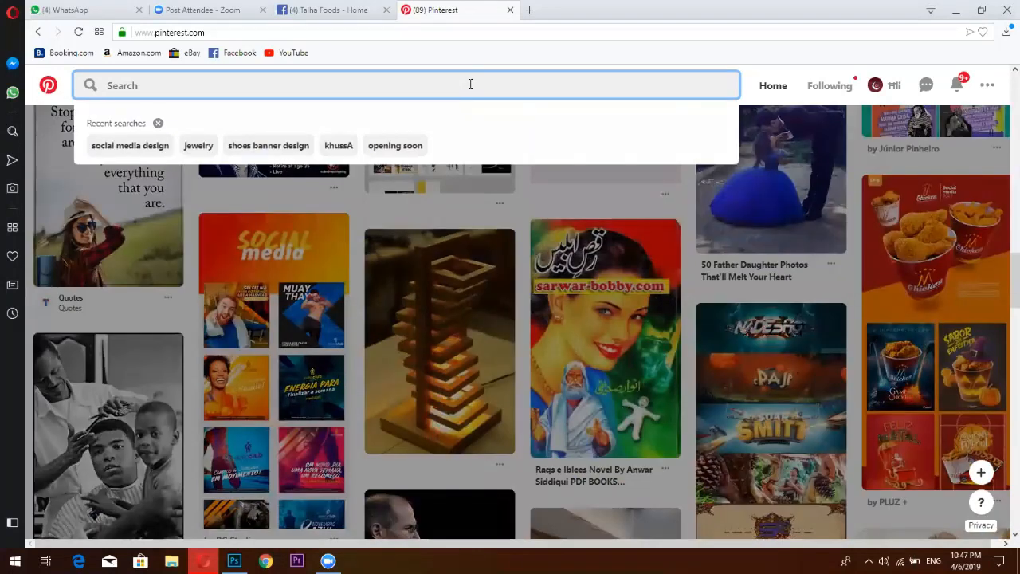
text(int)
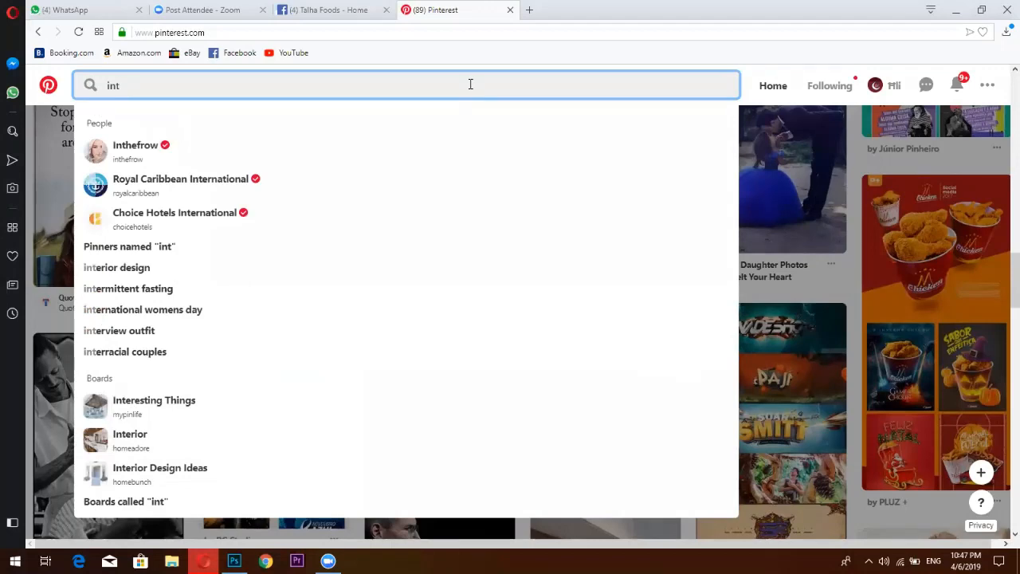
click(146, 445)
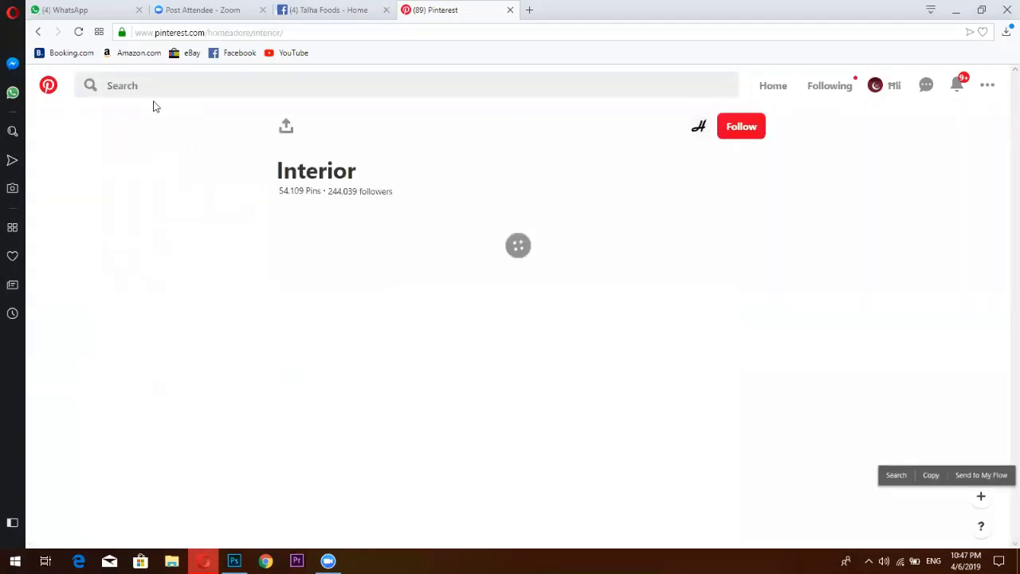
scroll(465, 323, down, 5)
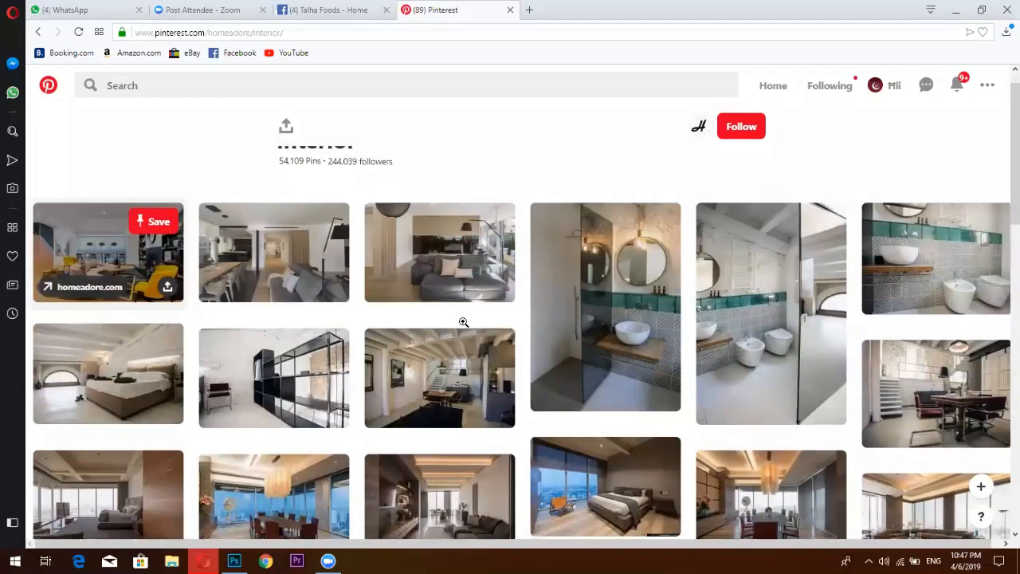
scroll(185, 347, down, 1)
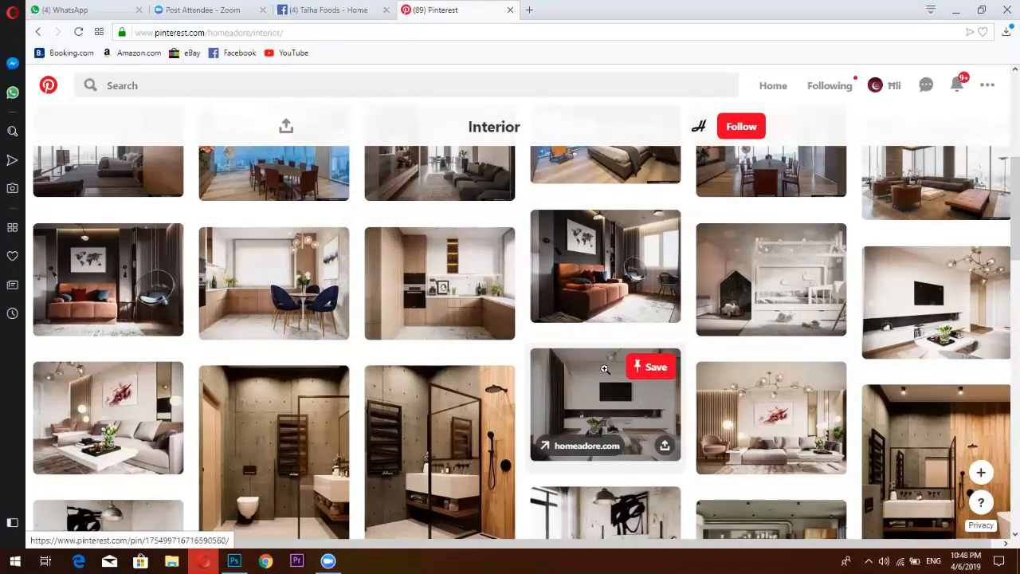
scroll(613, 285, down, 1)
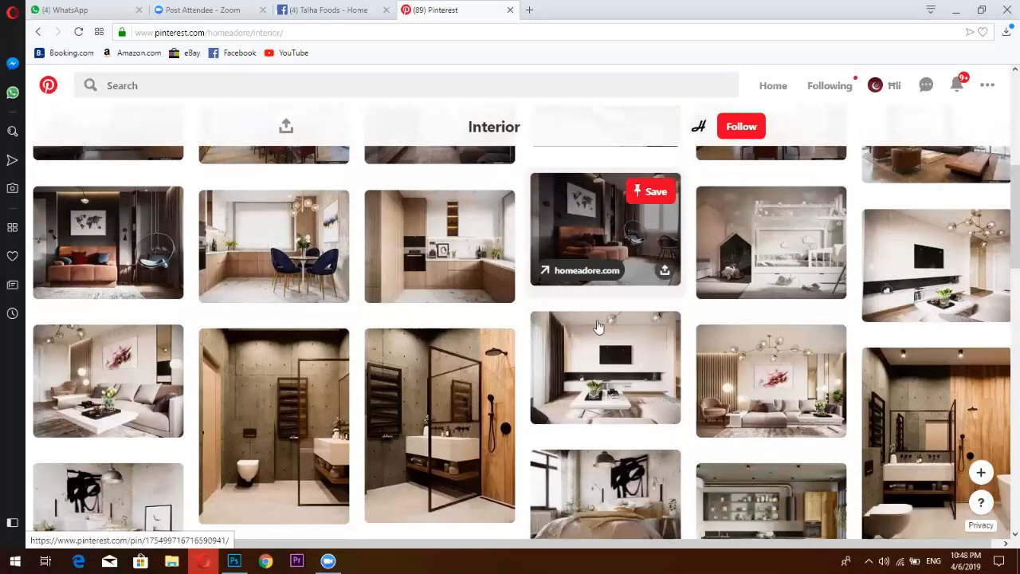
scroll(614, 285, down, 2)
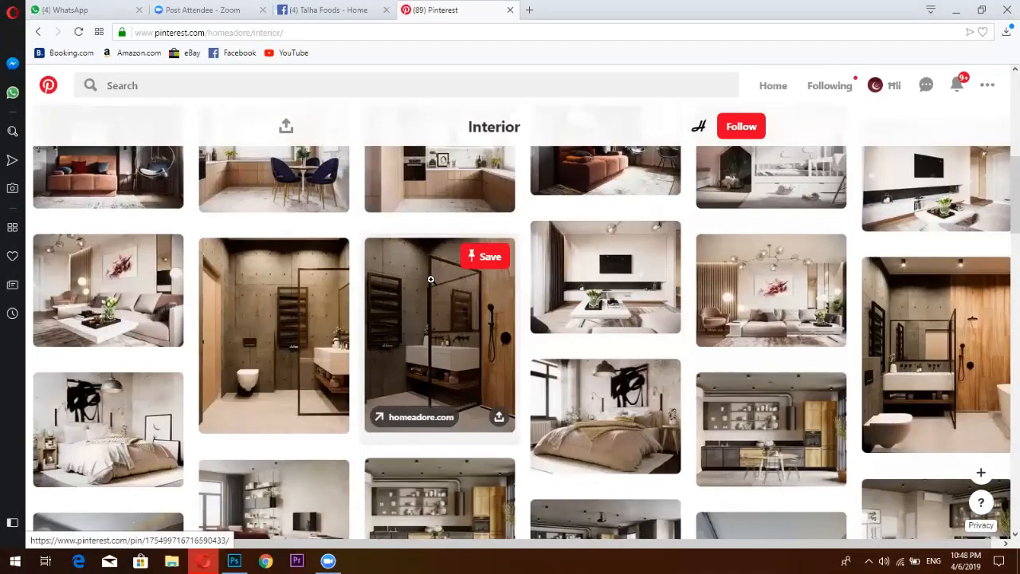
scroll(539, 231, down, 1)
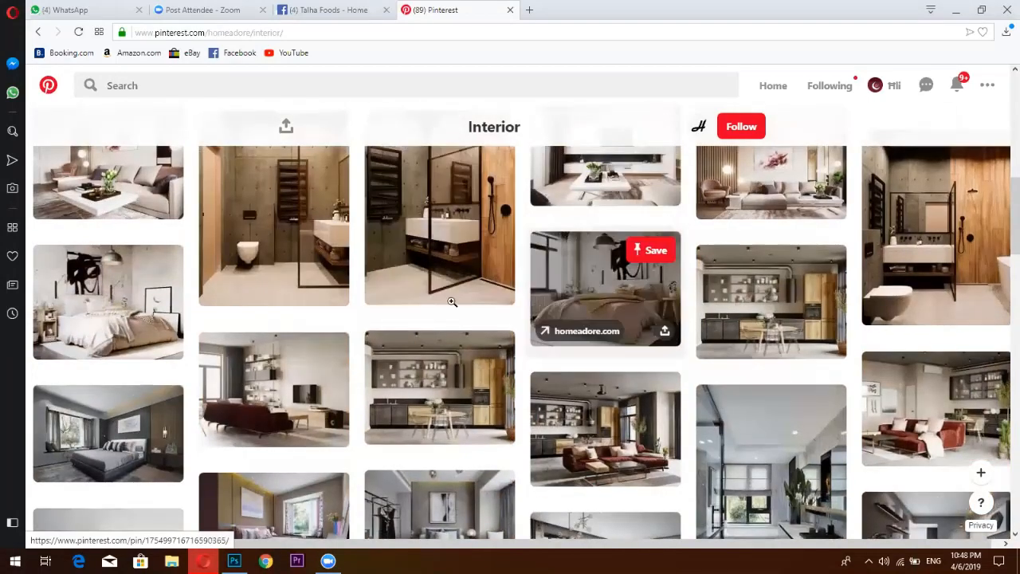
Search Pinterest for "social media design" from the recent searches and look through the resulting pins.
scroll(446, 255, up, 3)
scroll(447, 232, up, 4)
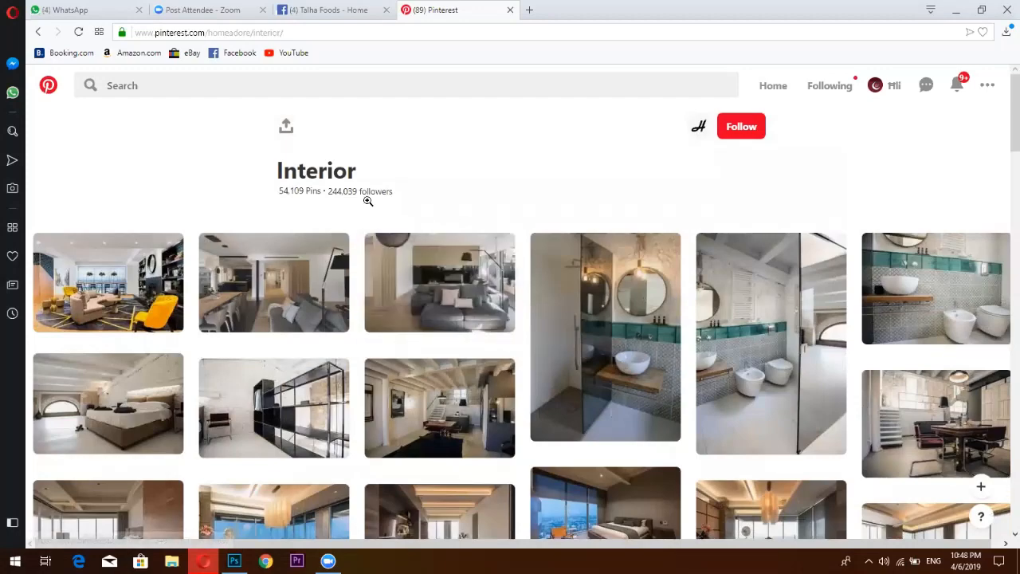
click(414, 88)
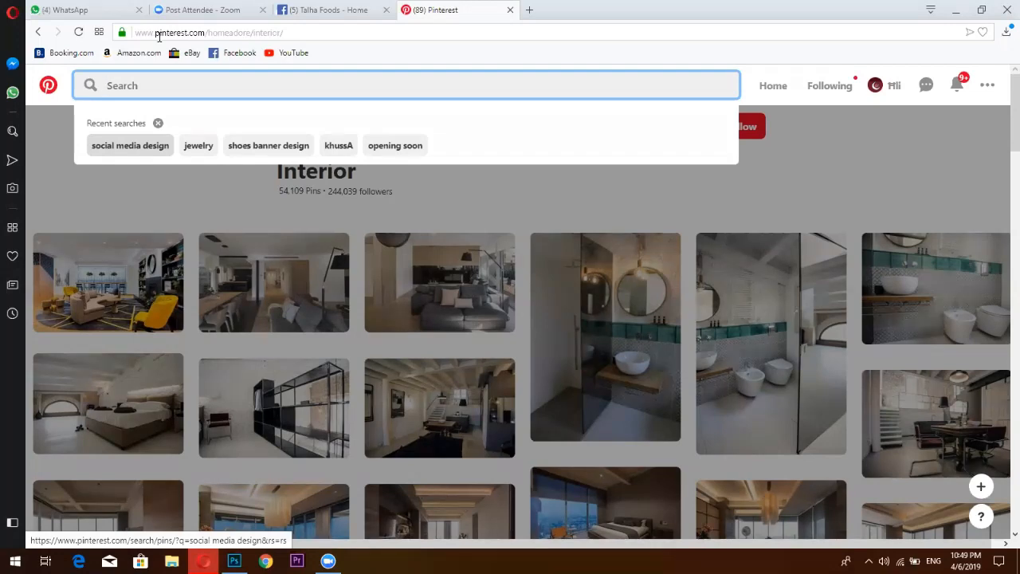
click(129, 145)
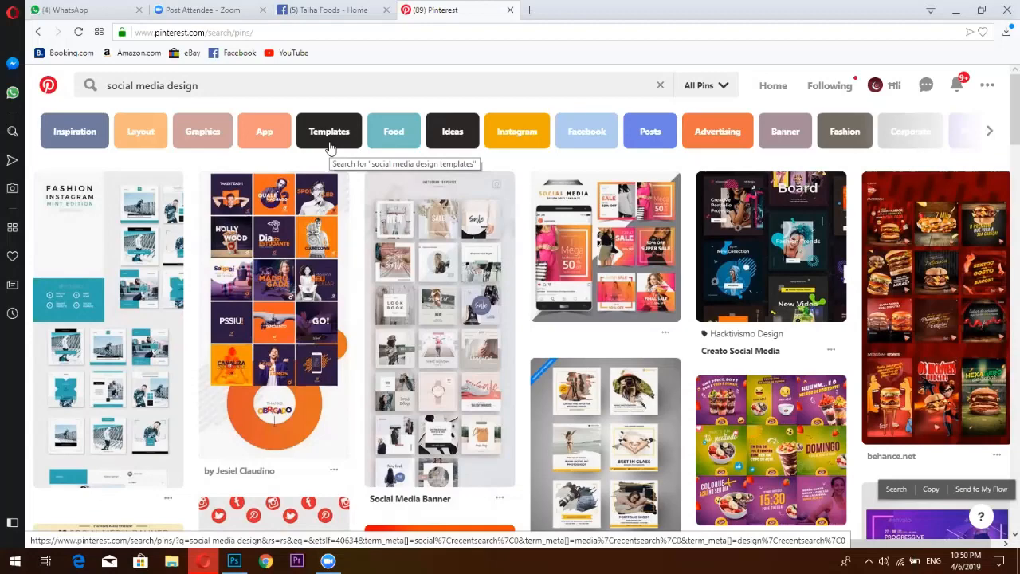
scroll(409, 187, down, 1)
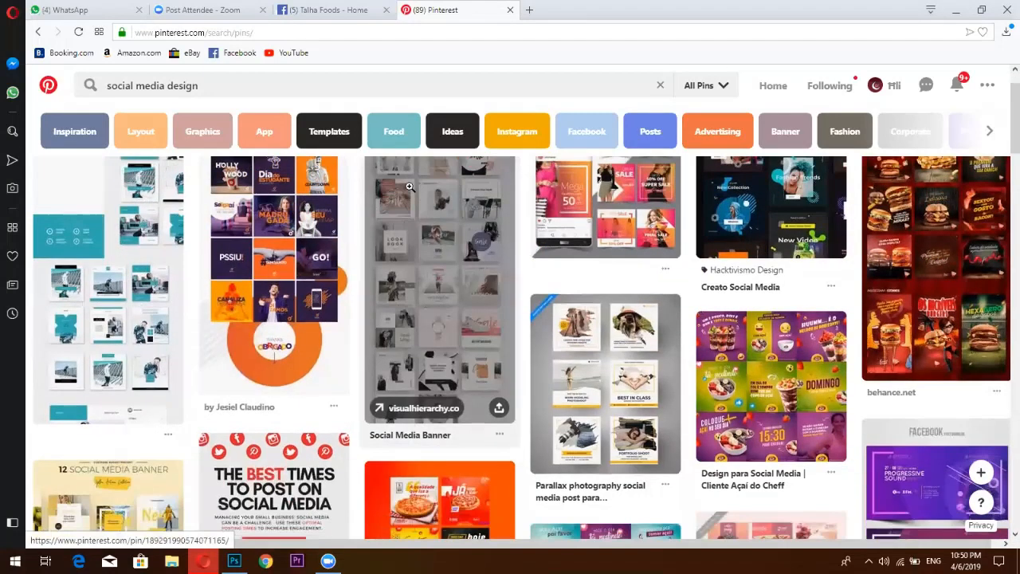
scroll(686, 248, down, 3)
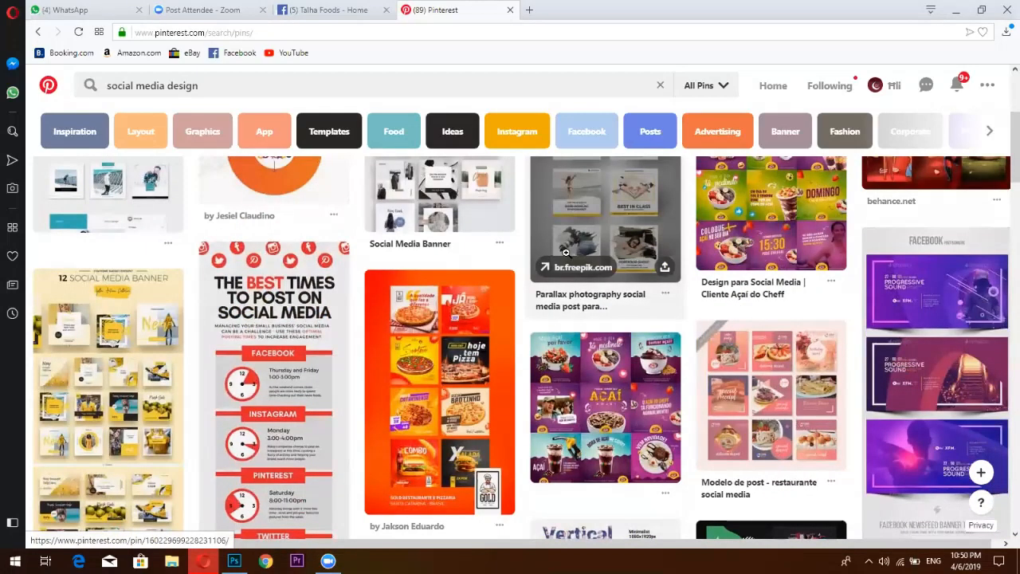
scroll(445, 363, down, 2)
scroll(399, 351, up, 2)
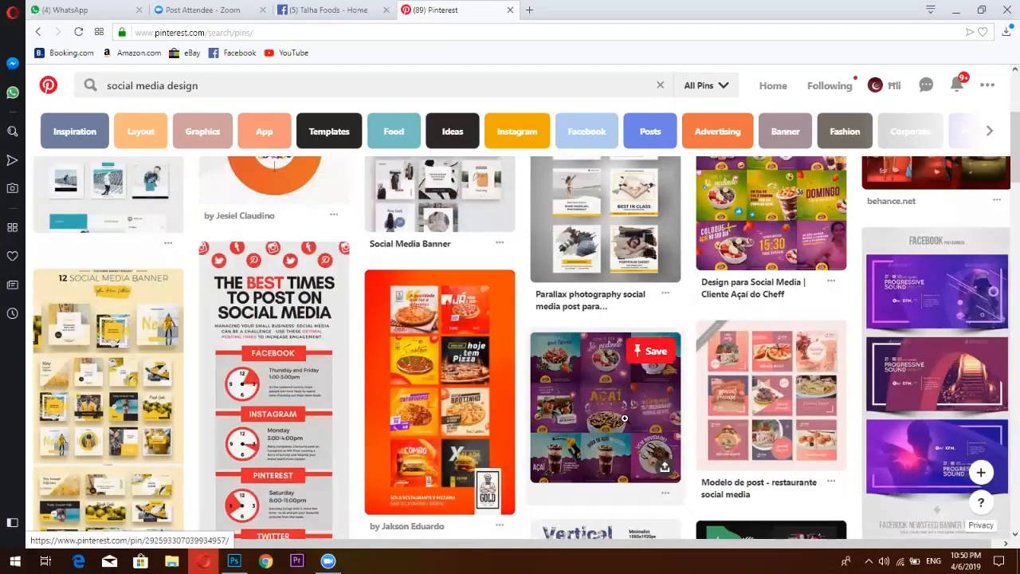
scroll(478, 335, down, 2)
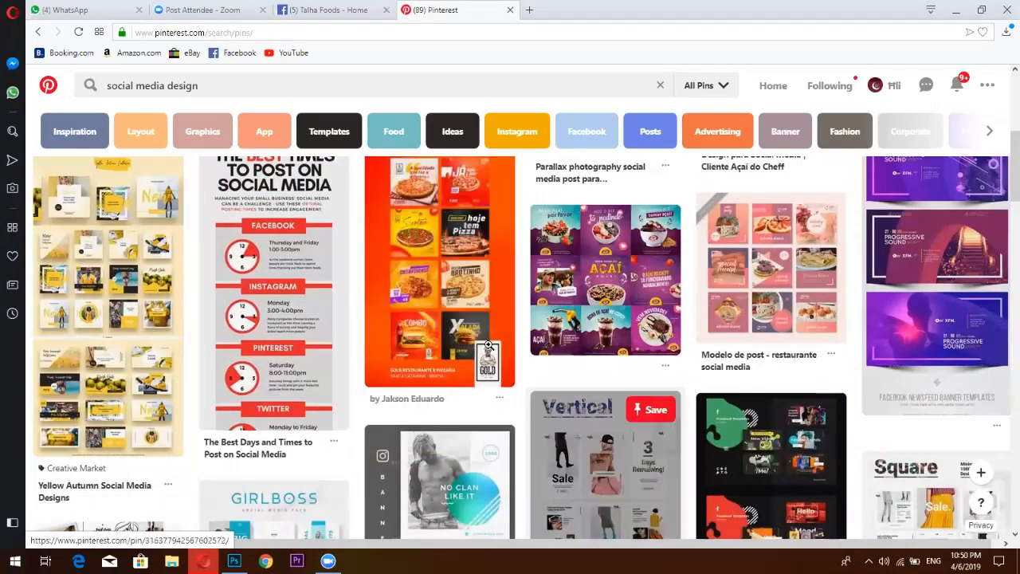
Open the orange Gold Restaurante e Pizzaria pin in a new tab and examine its set of square post designs.
scroll(441, 404, up, 3)
right_click(441, 405)
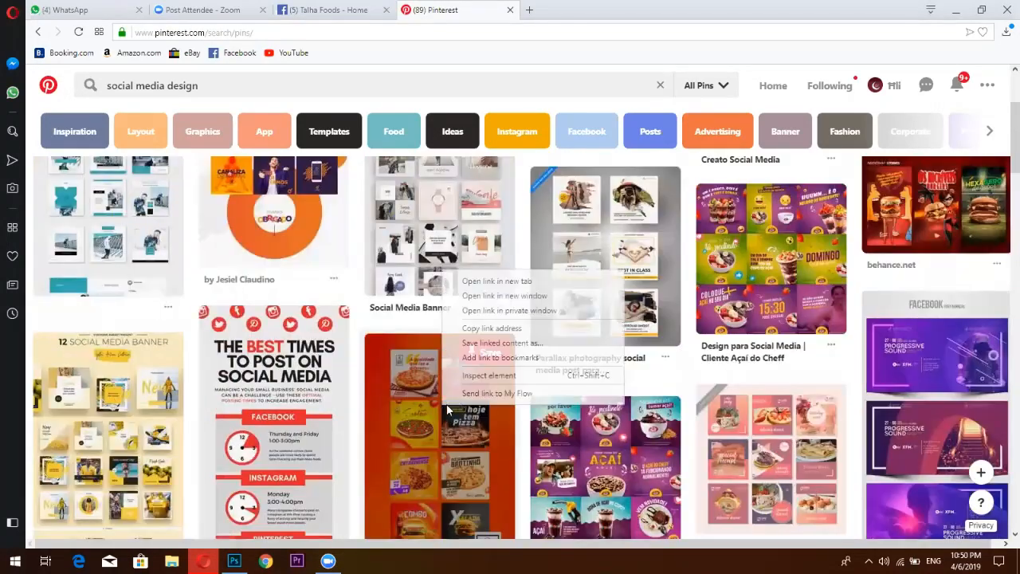
click(492, 284)
right_click(443, 404)
click(494, 278)
click(569, 10)
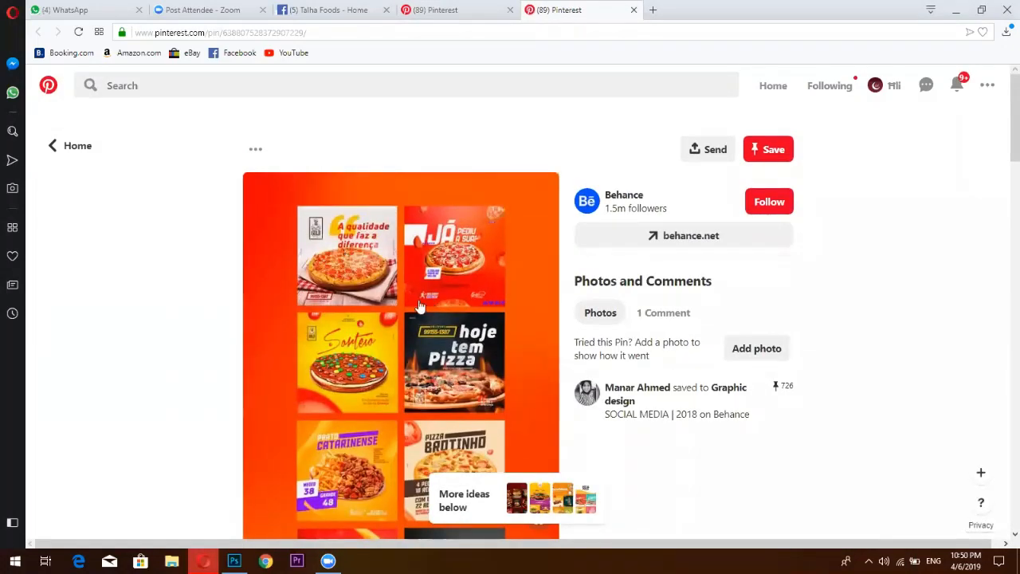
scroll(318, 303, down, 2)
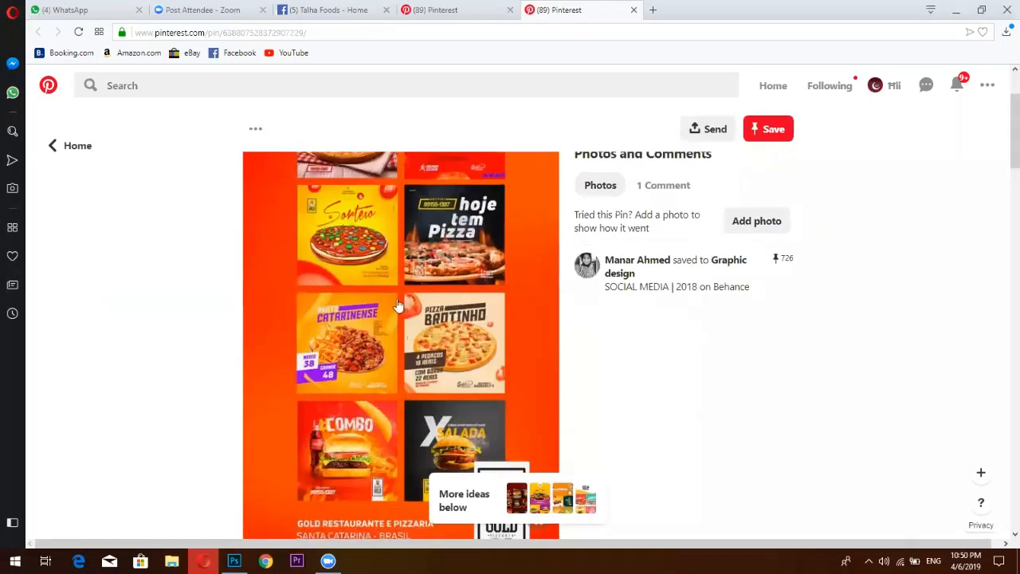
scroll(415, 319, down, 2)
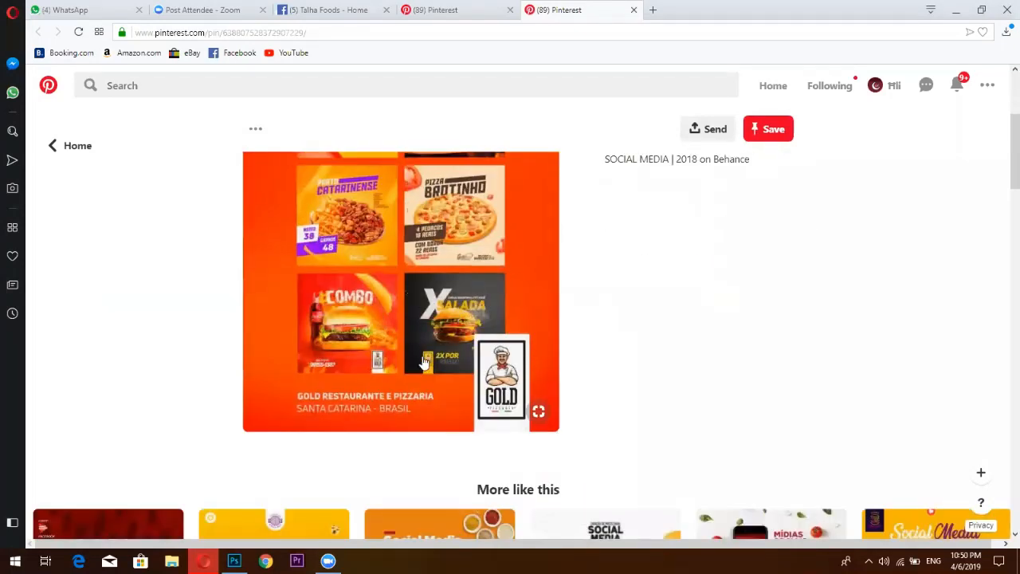
scroll(438, 303, up, 3)
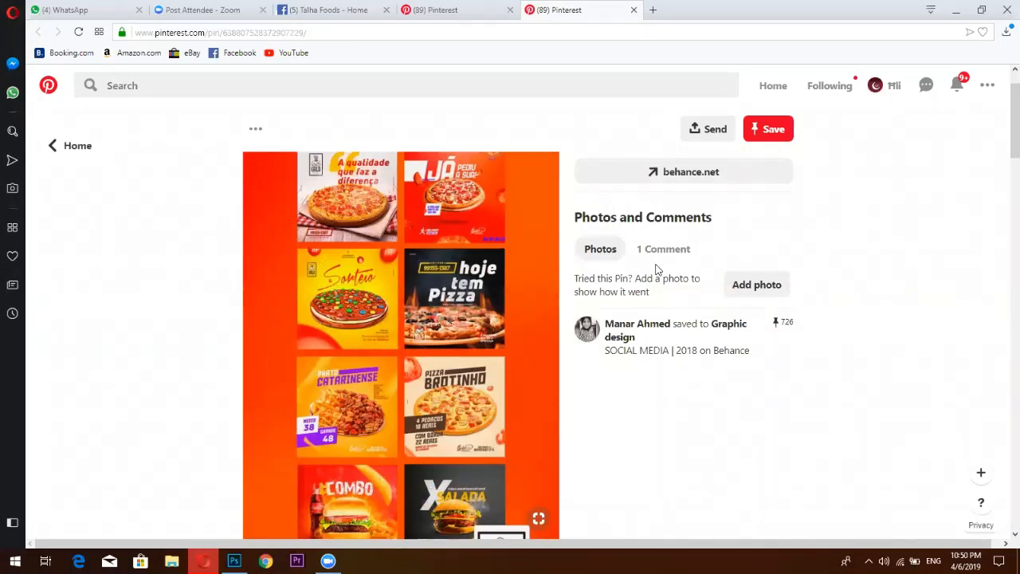
scroll(447, 200, down, 2)
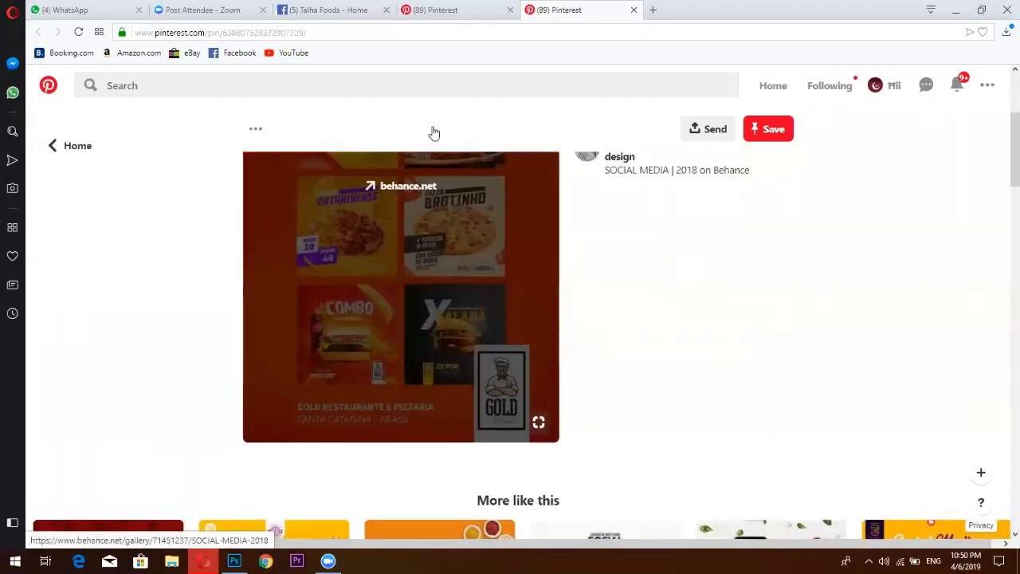
scroll(433, 133, up, 1)
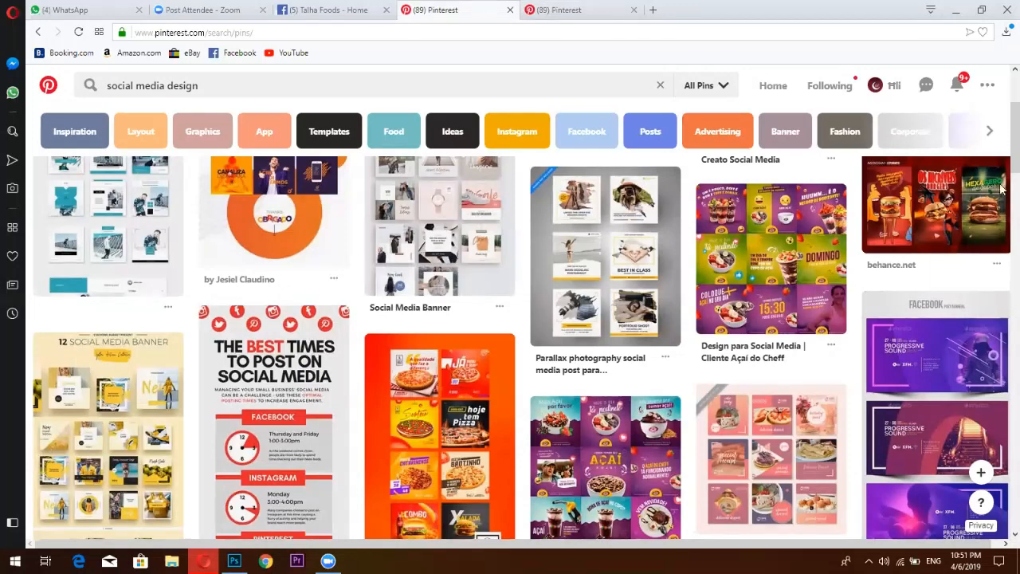
Browse the social media design results, open the Yellow Autumn Social Media Designs pin in a new tab and view its banners.
scroll(1002, 205, down, 10)
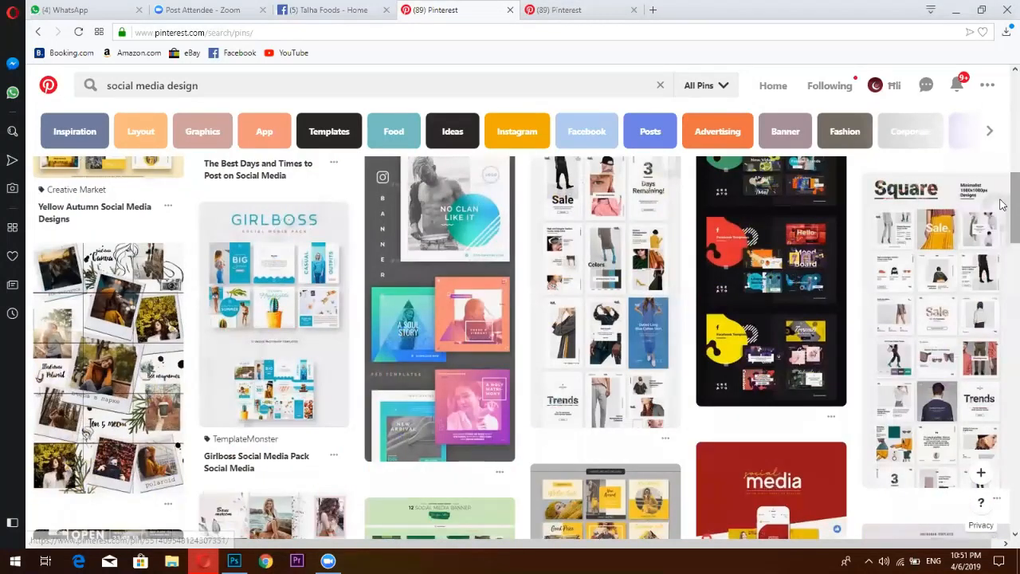
scroll(1002, 205, up, 10)
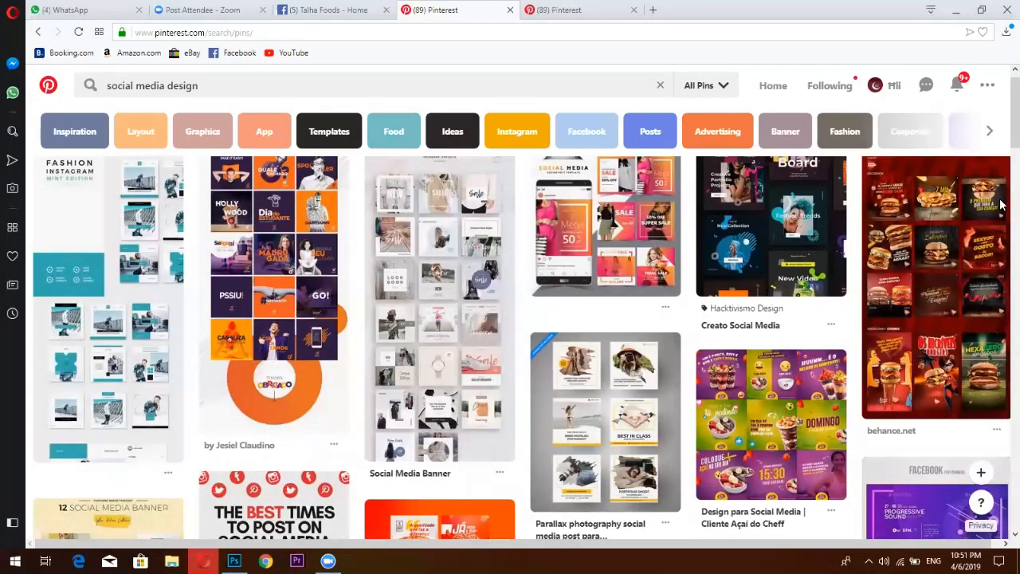
scroll(1003, 205, down, 4)
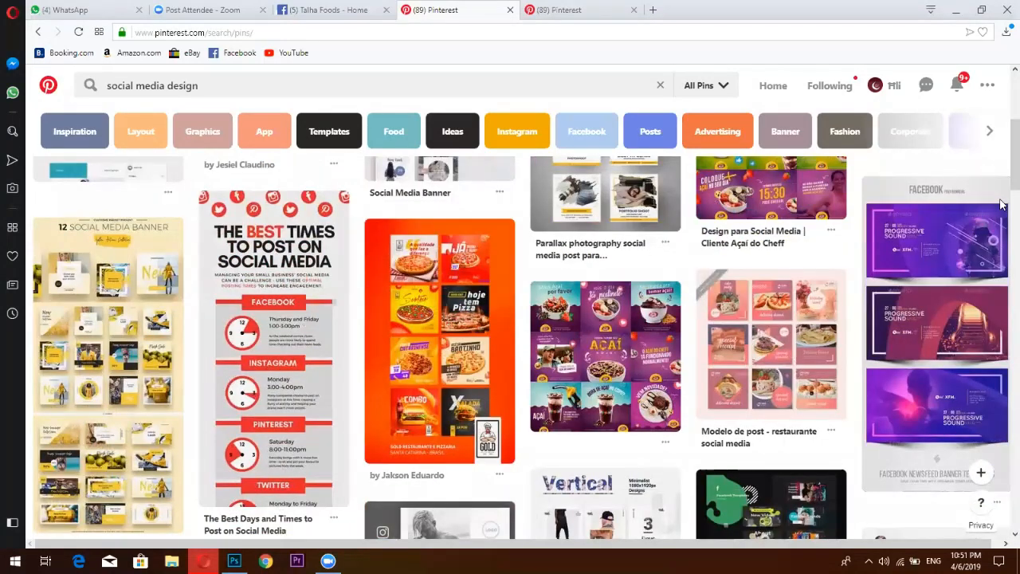
scroll(1002, 205, down, 1)
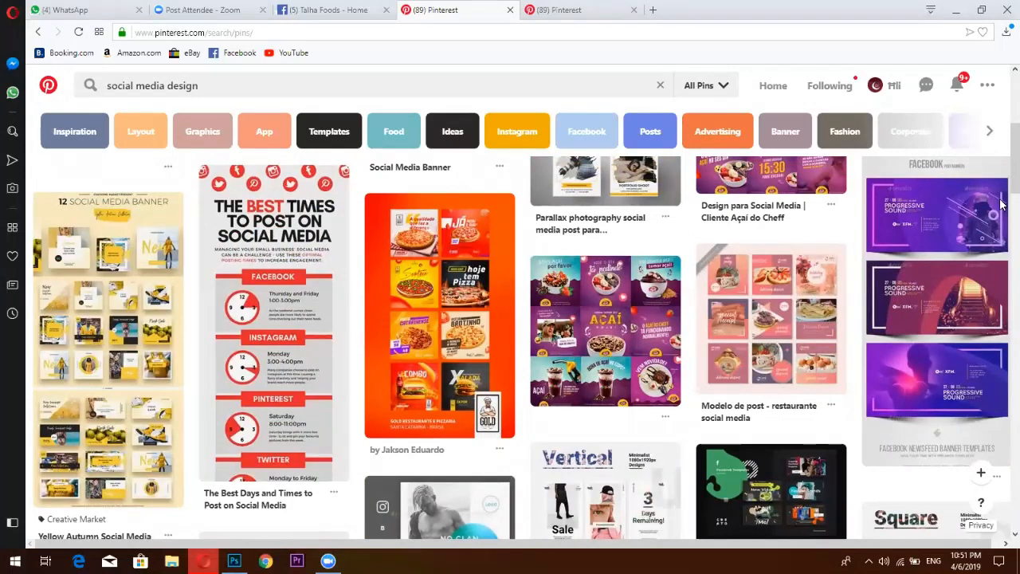
scroll(1003, 205, down, 3)
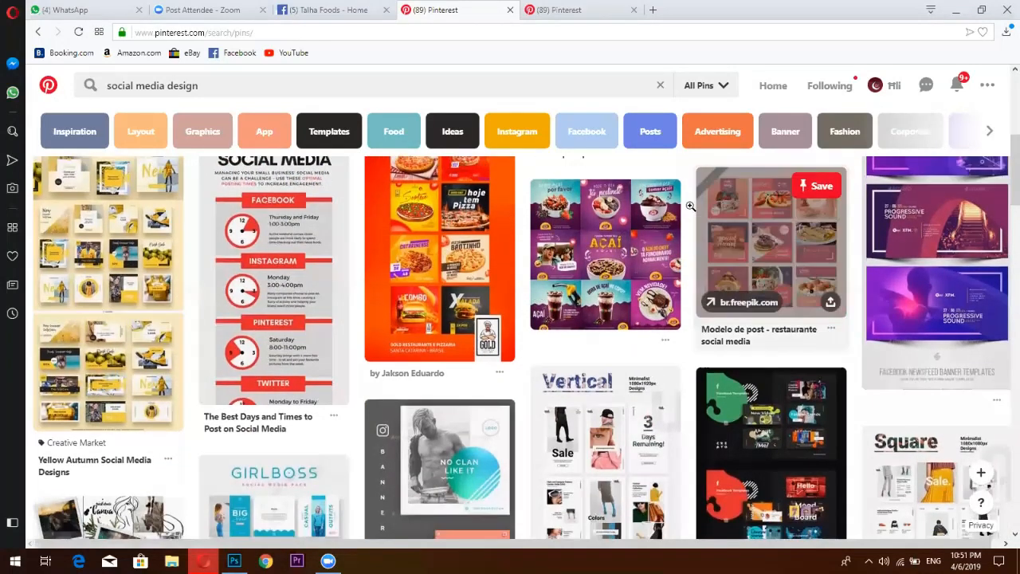
right_click(121, 230)
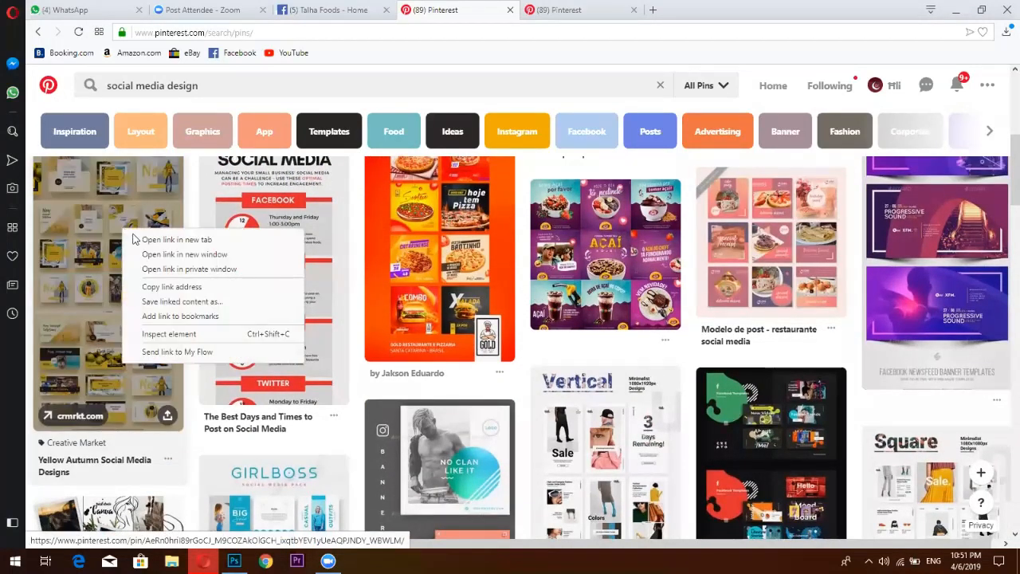
click(176, 240)
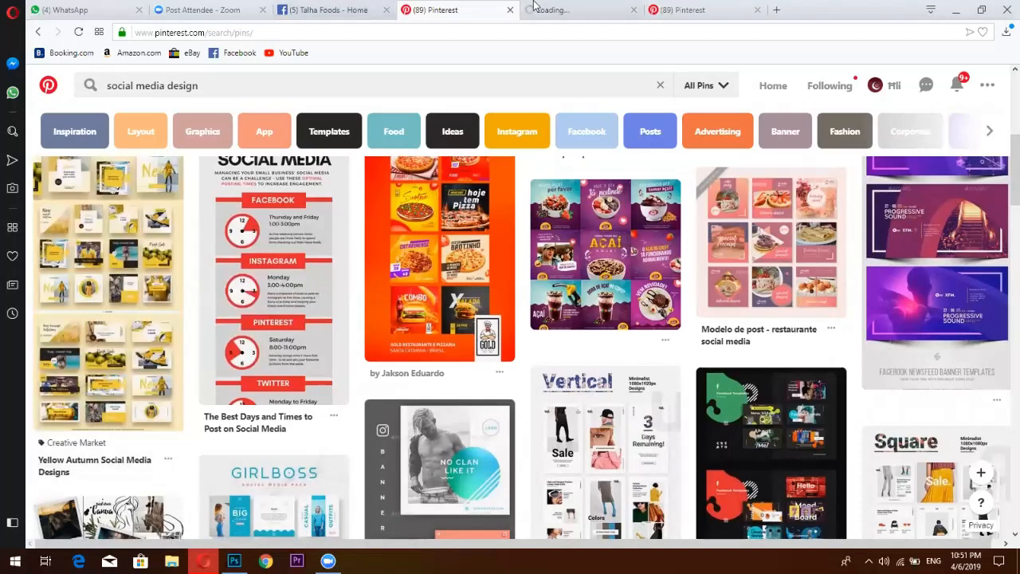
click(534, 4)
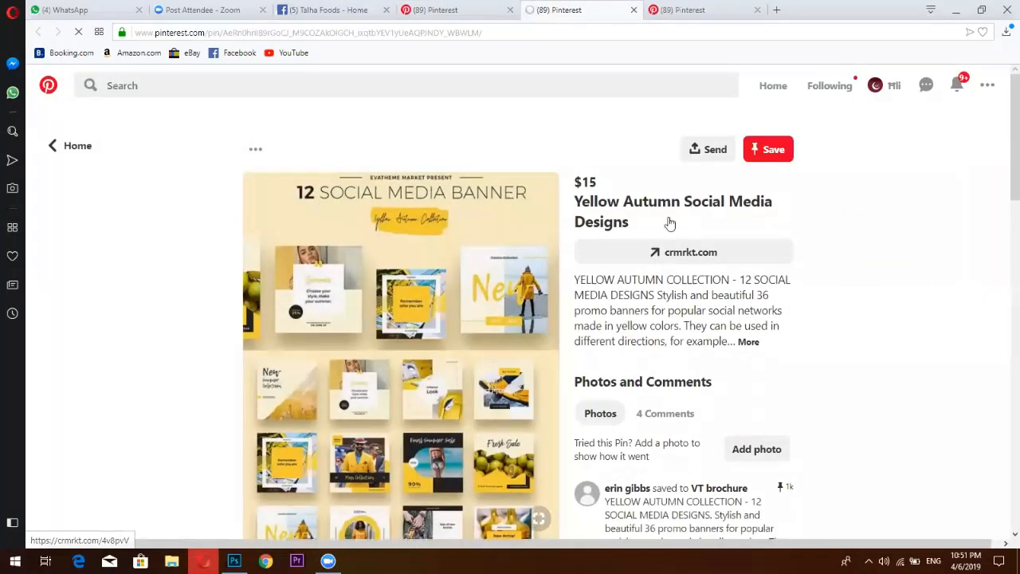
scroll(1001, 162, down, 1)
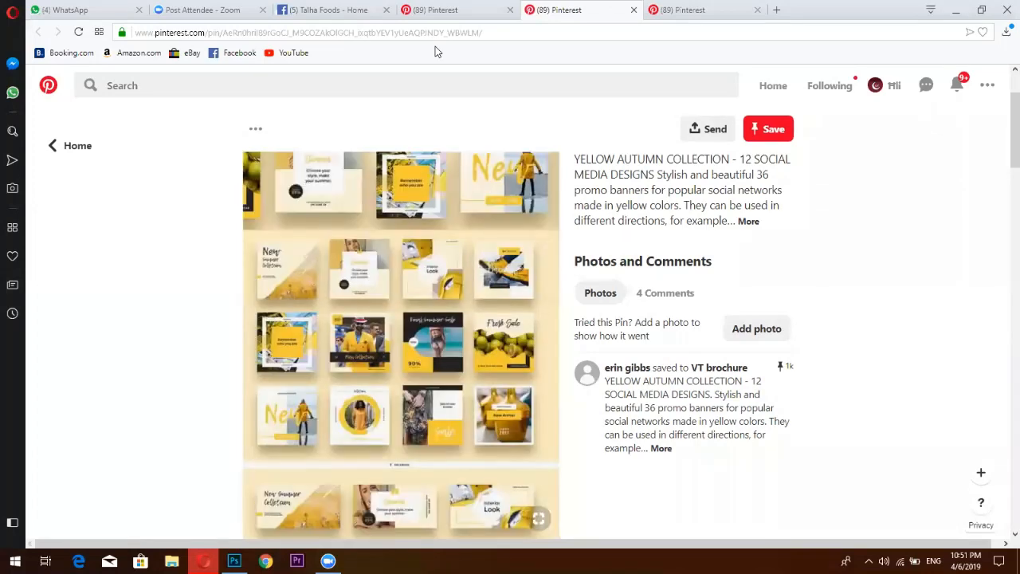
Return to the social media design results and compare the layouts and colour schemes of the post template pins.
click(451, 9)
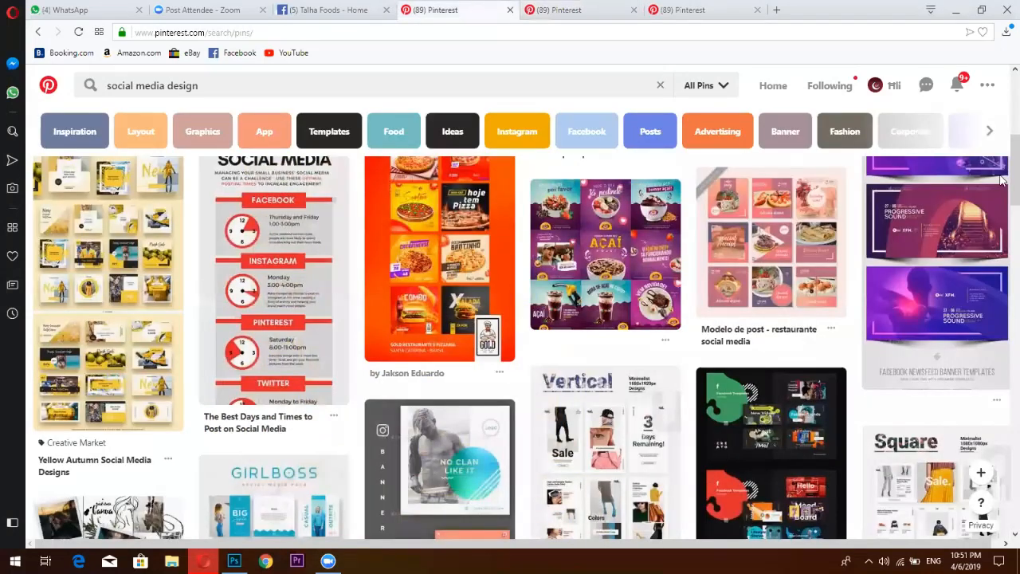
scroll(1002, 204, down, 3)
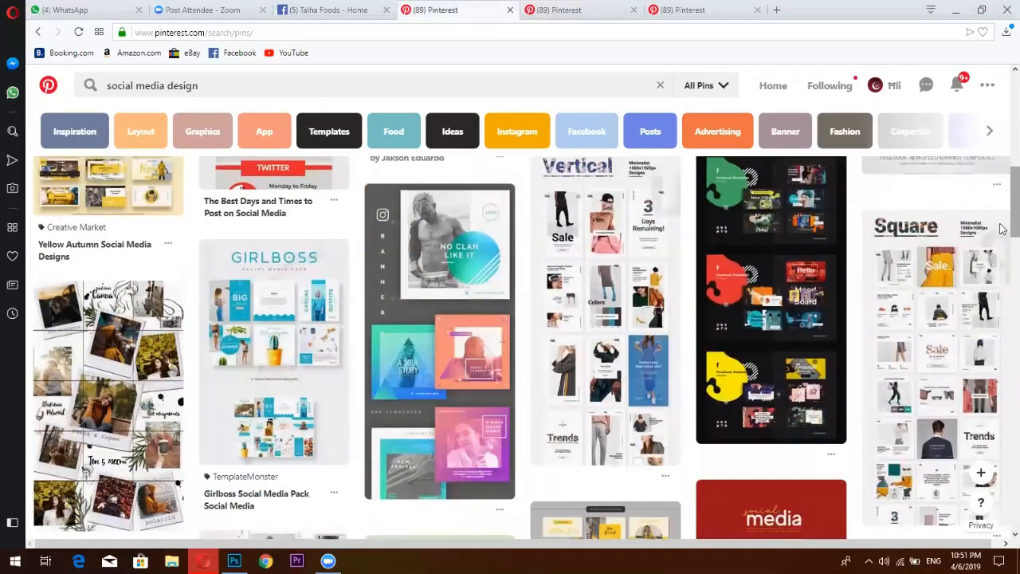
scroll(1001, 239, down, 2)
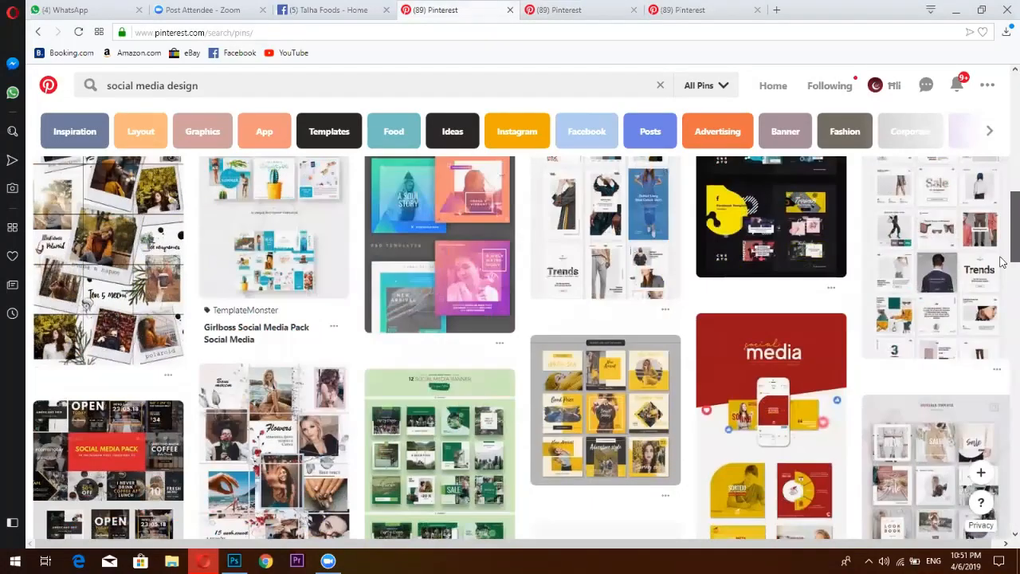
scroll(1002, 261, down, 3)
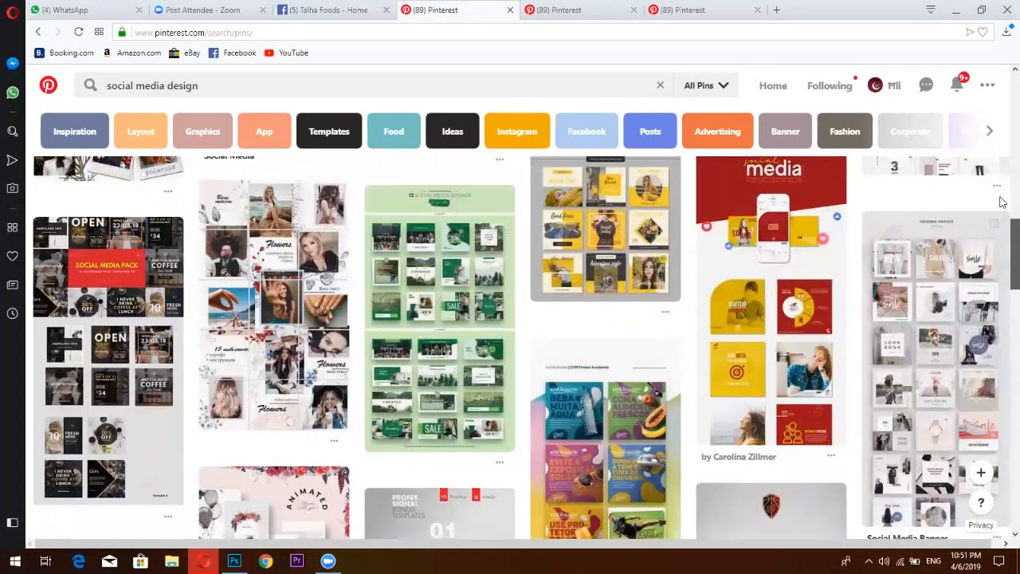
scroll(1002, 192, up, 5)
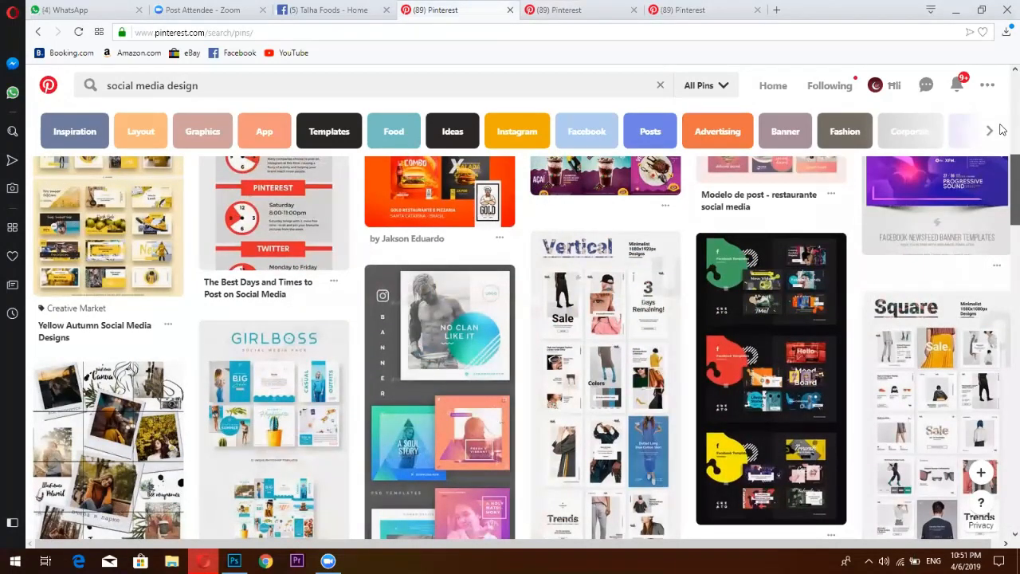
scroll(1003, 119, up, 3)
scroll(1002, 112, up, 2)
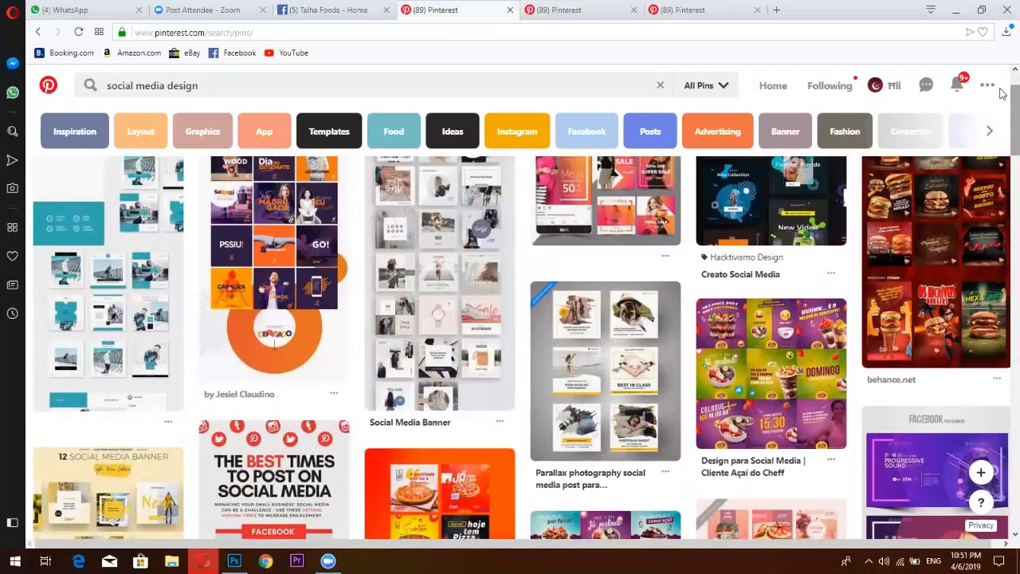
scroll(1002, 94, up, 1)
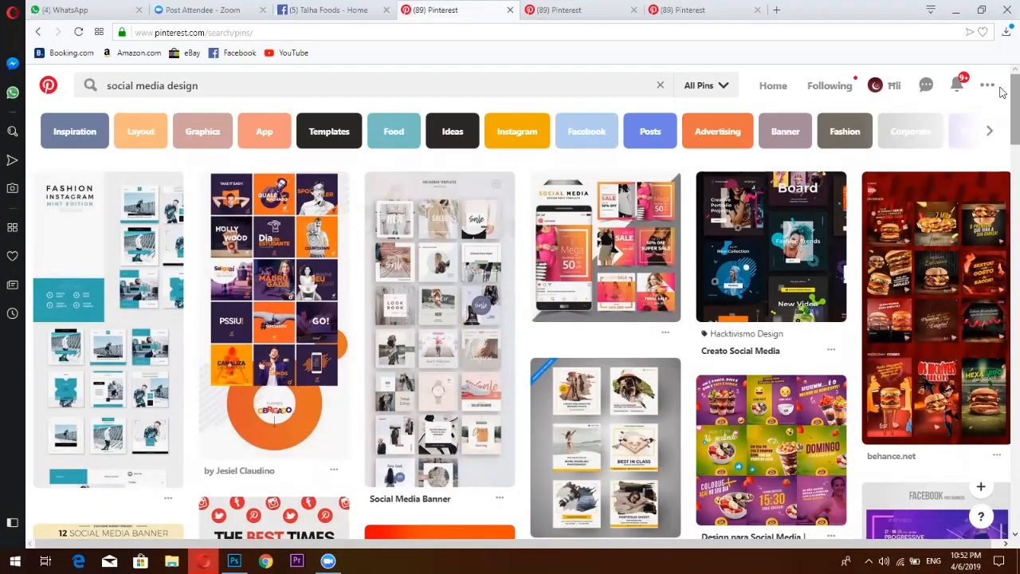
scroll(1002, 129, down, 2)
scroll(1002, 132, down, 3)
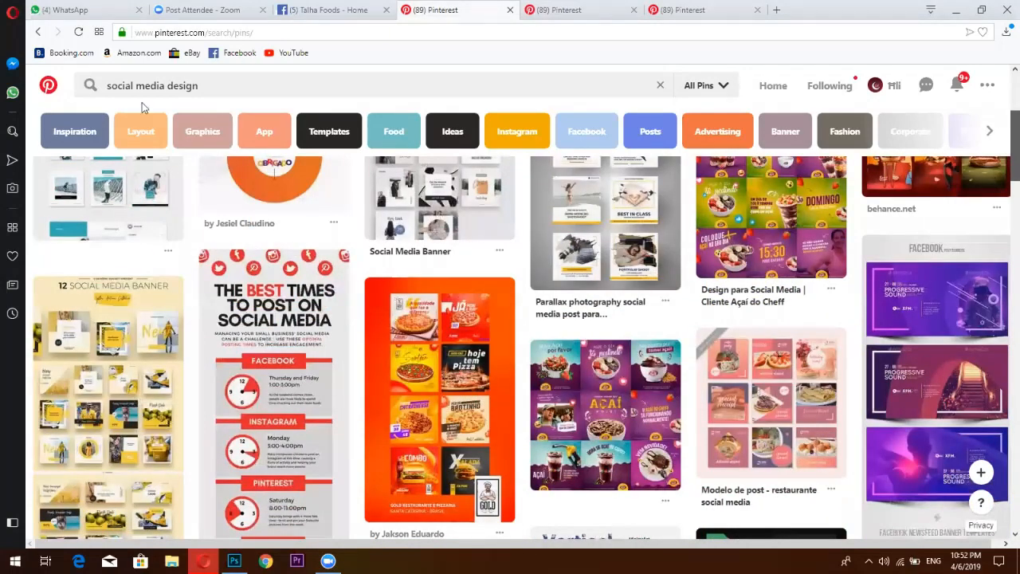
scroll(142, 102, down, 3)
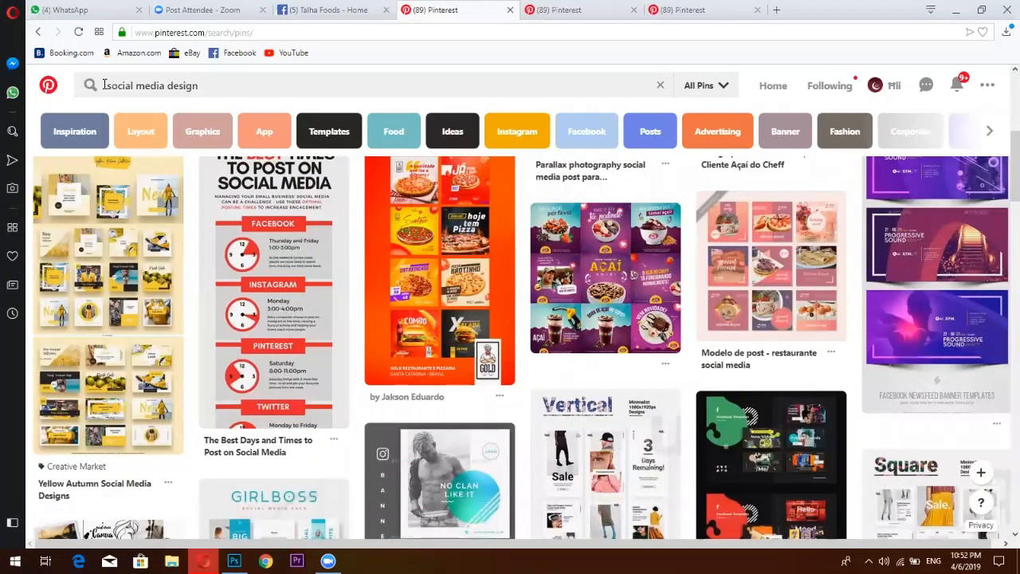
Replace the Pinterest search text and look up the suggested term "resturant design".
click(104, 84)
text(re)
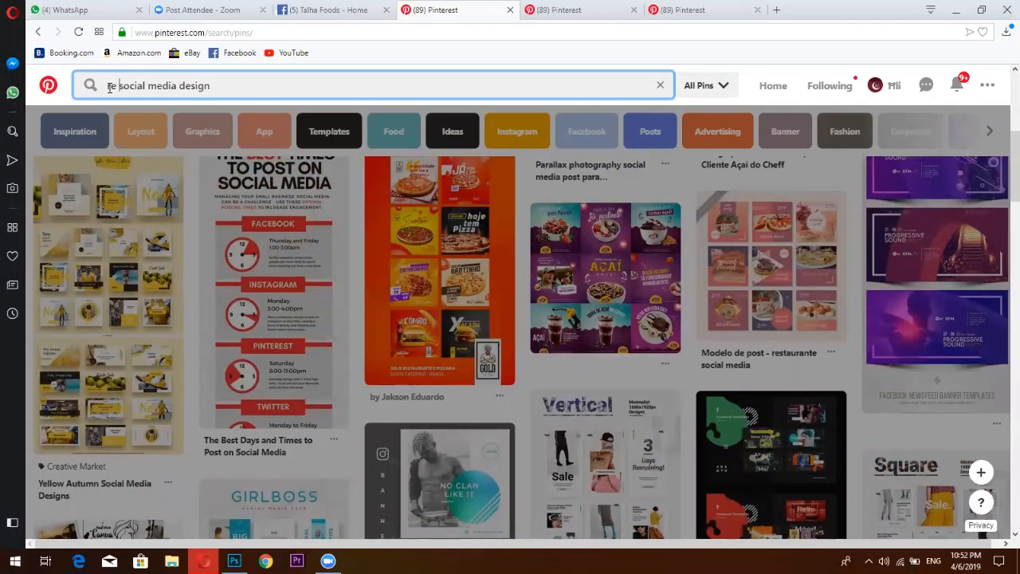
key(BackSpace)
drag(232, 86, 107, 85)
key(BackSpace)
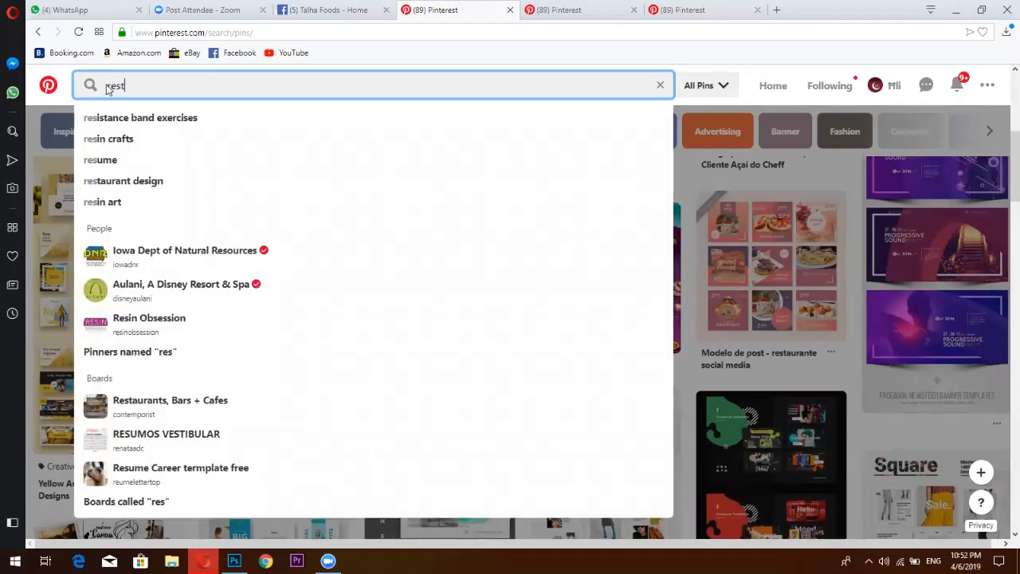
text(restura)
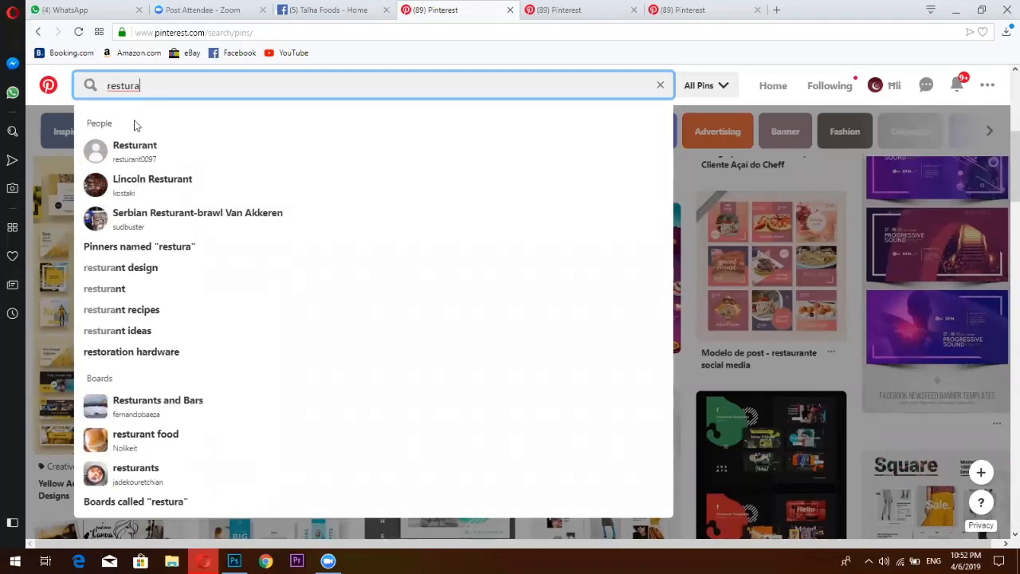
click(152, 267)
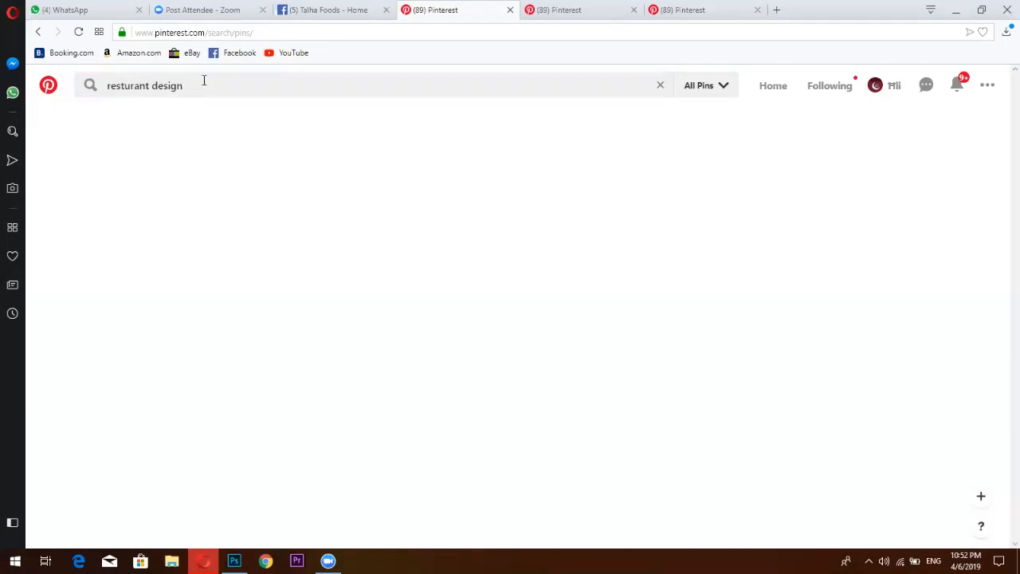
Change the Pinterest search to the suggested term "resturant social media design".
click(204, 81)
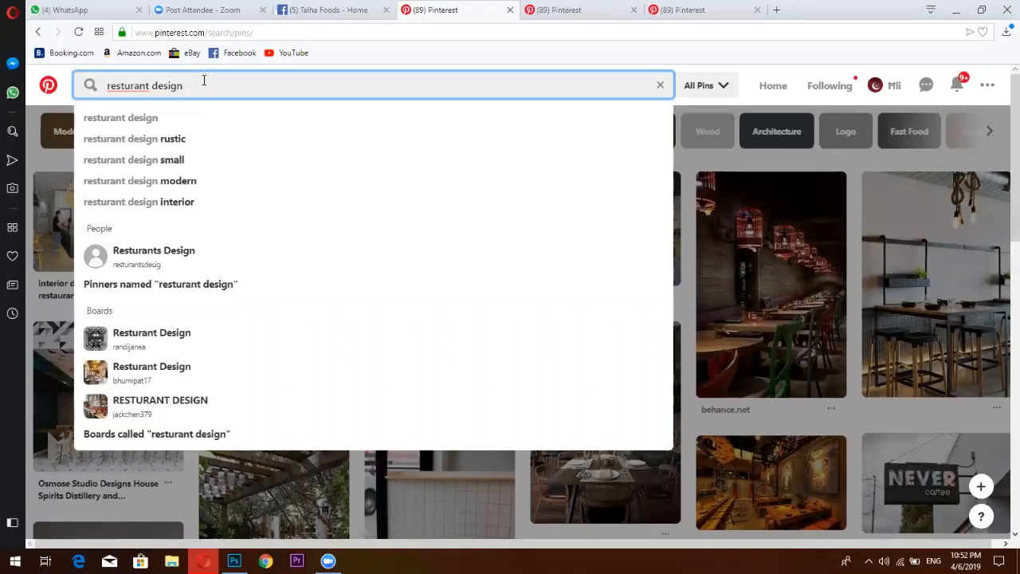
key(BackSpace)
key(BackSpace)
key(BackSpace)
key(BackSpace)
key(BackSpace)
text(s)
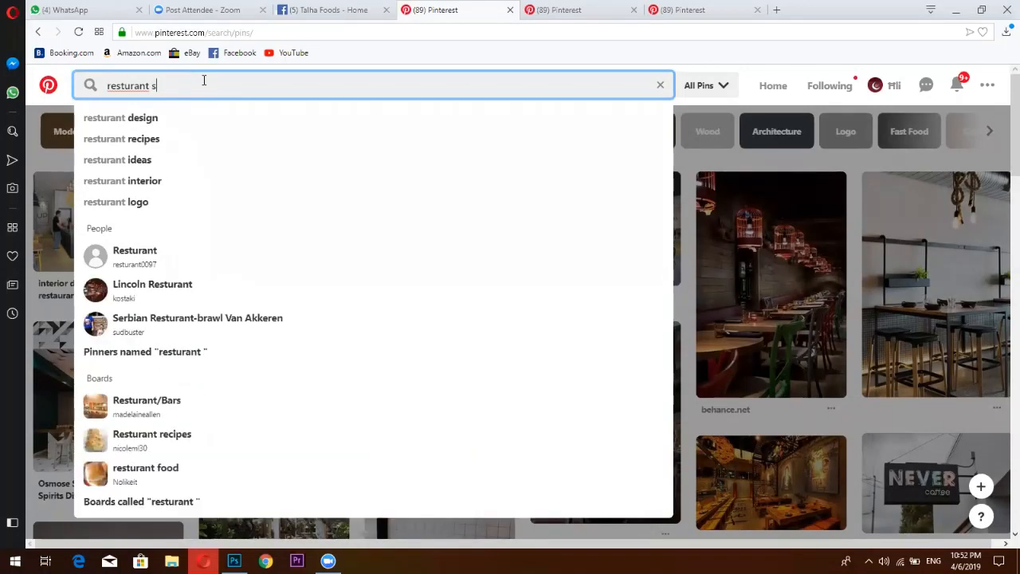
text(ocial med)
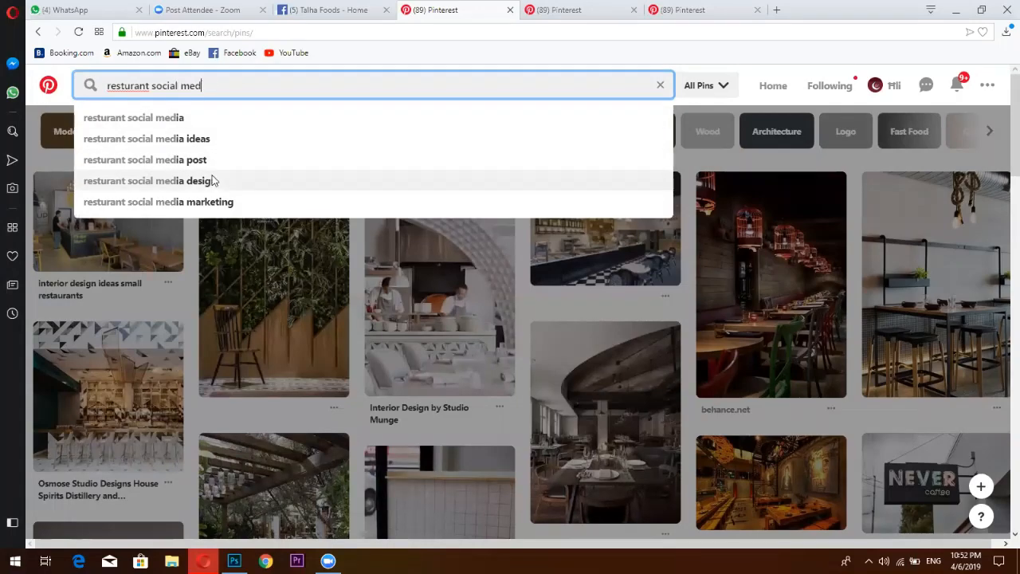
click(213, 181)
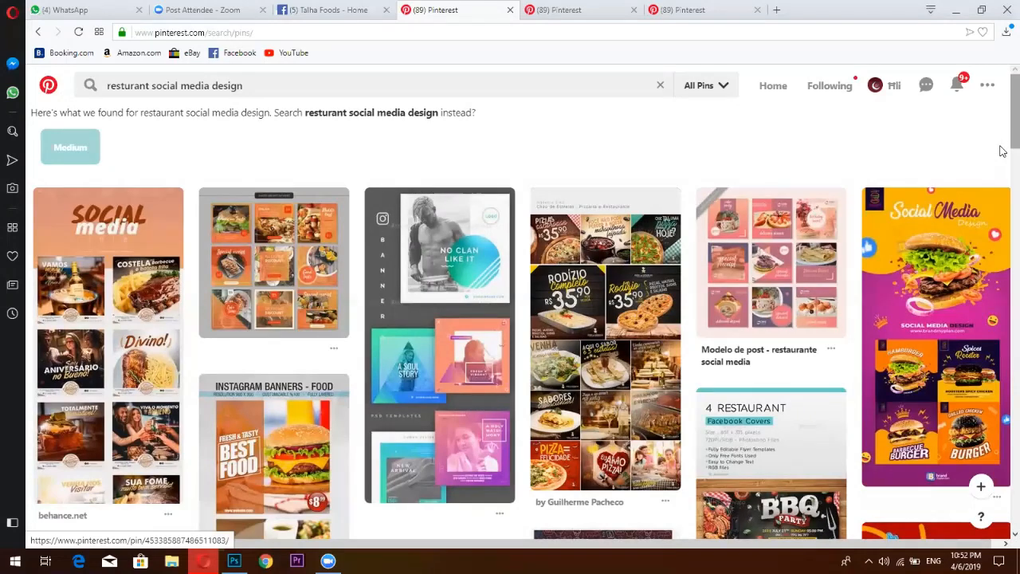
Look through the restaurant design pins and open the Instagram Banners Food pin in a new tab.
scroll(1003, 155, down, 2)
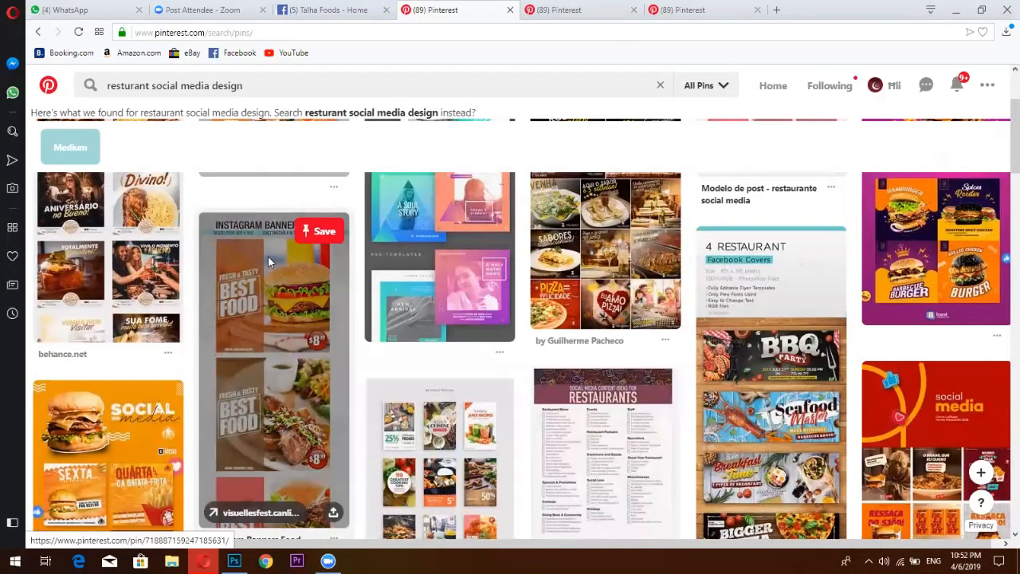
right_click(268, 257)
click(284, 266)
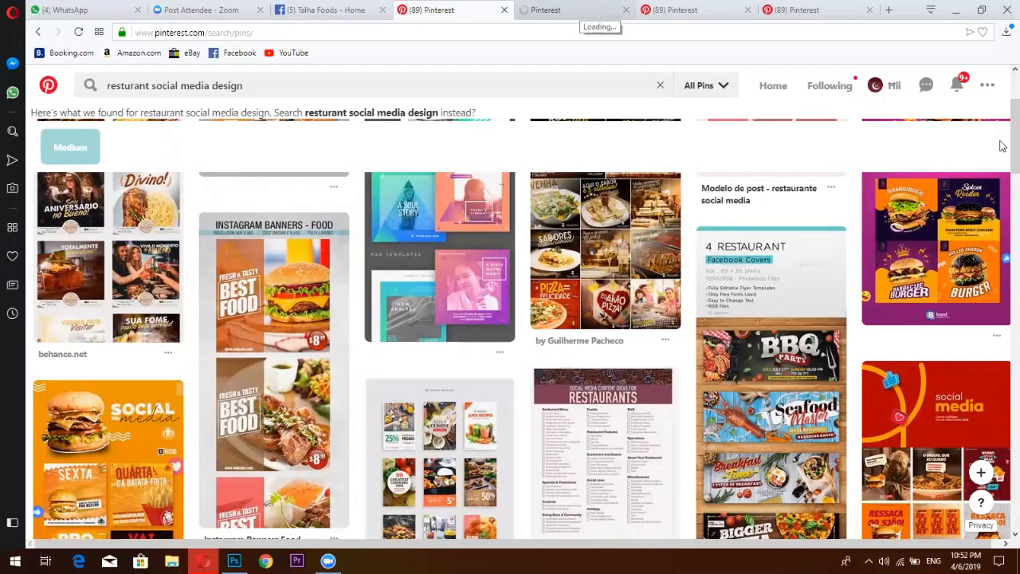
Open the yellow pasta plate pin in a new tab, compare it with the Instagram Banners Food pin and return to the results.
drag(1002, 172, 1003, 217)
scroll(1002, 226, down, 2)
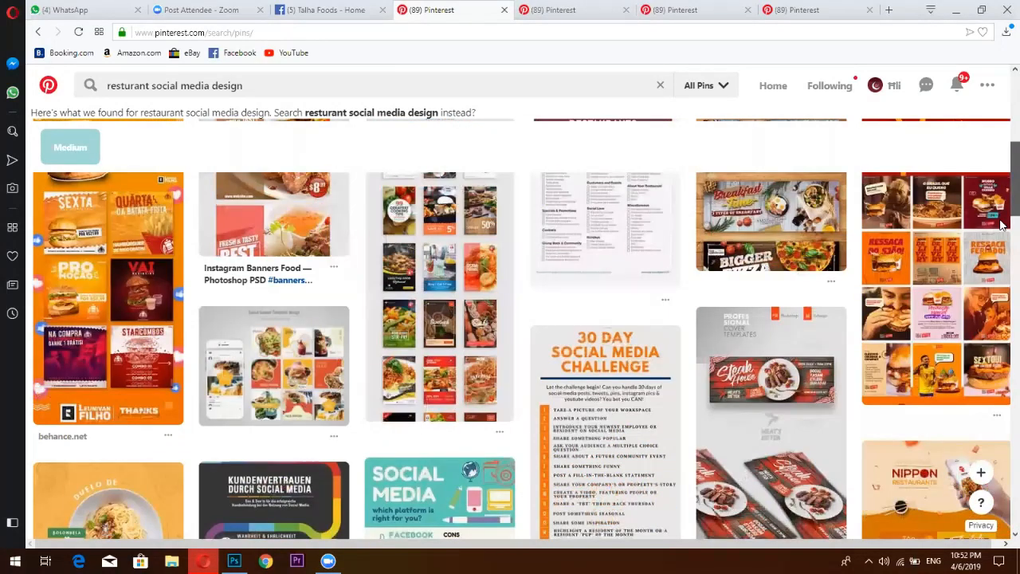
scroll(1002, 226, down, 3)
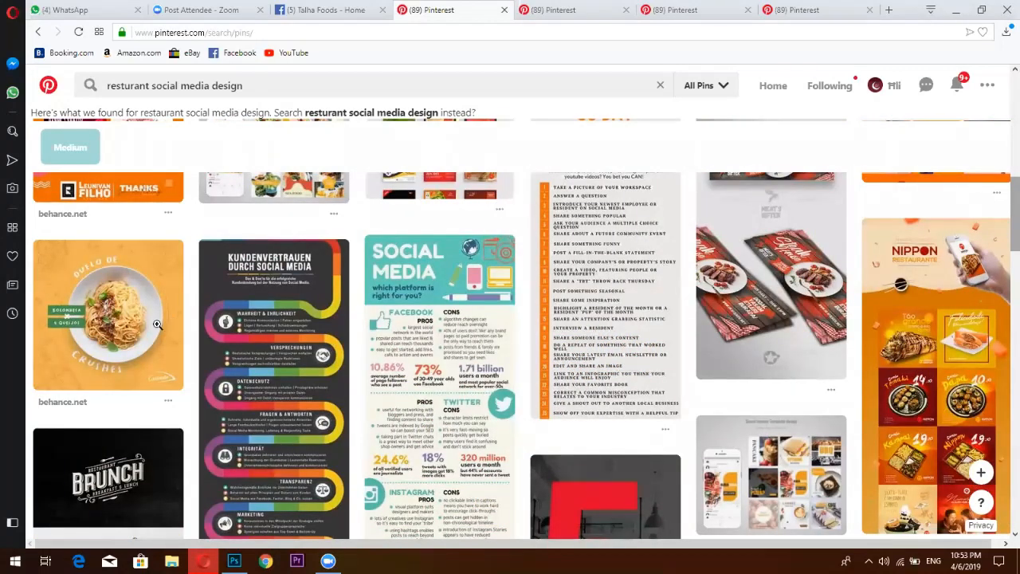
right_click(113, 301)
click(131, 314)
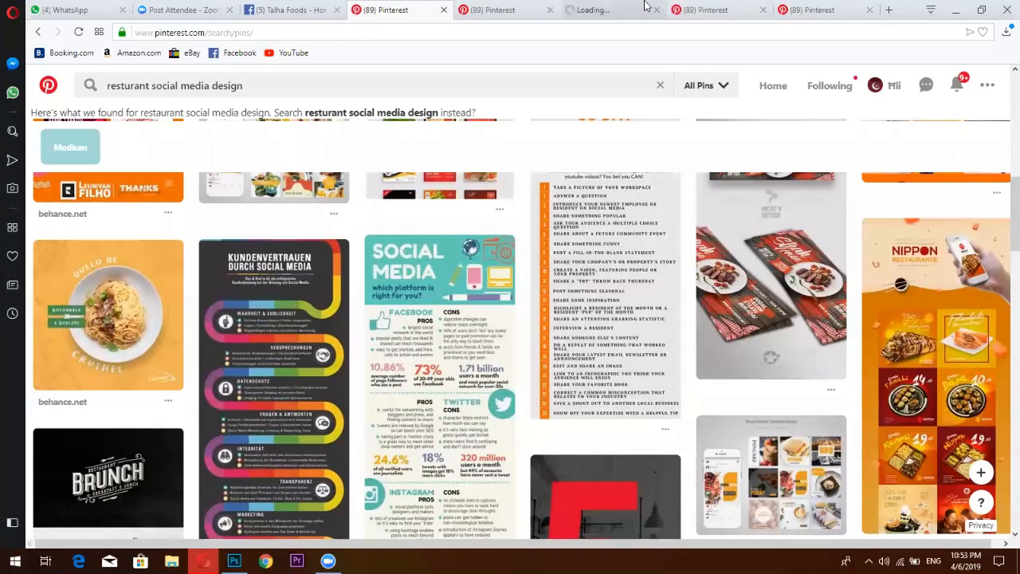
click(646, 5)
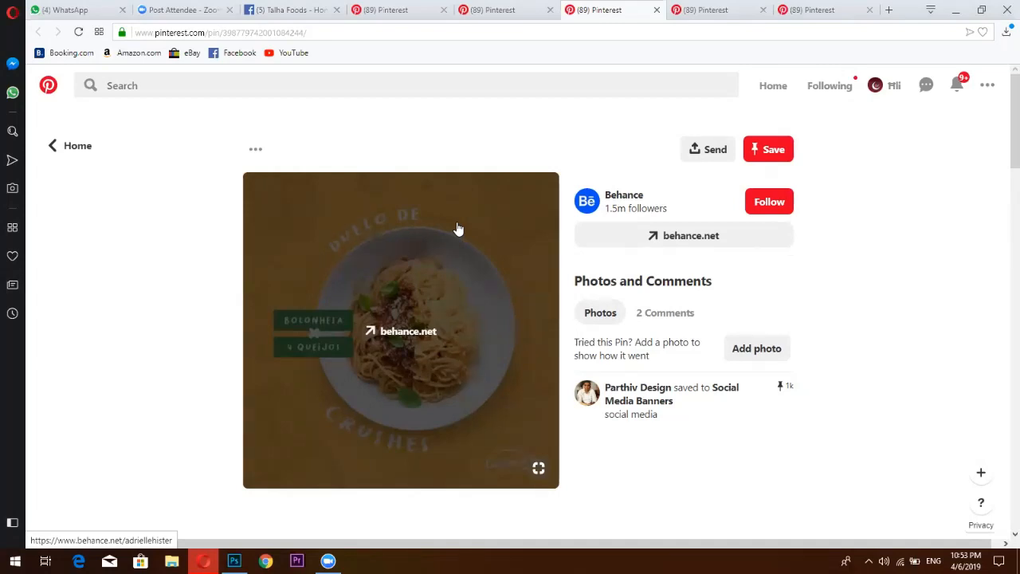
click(501, 7)
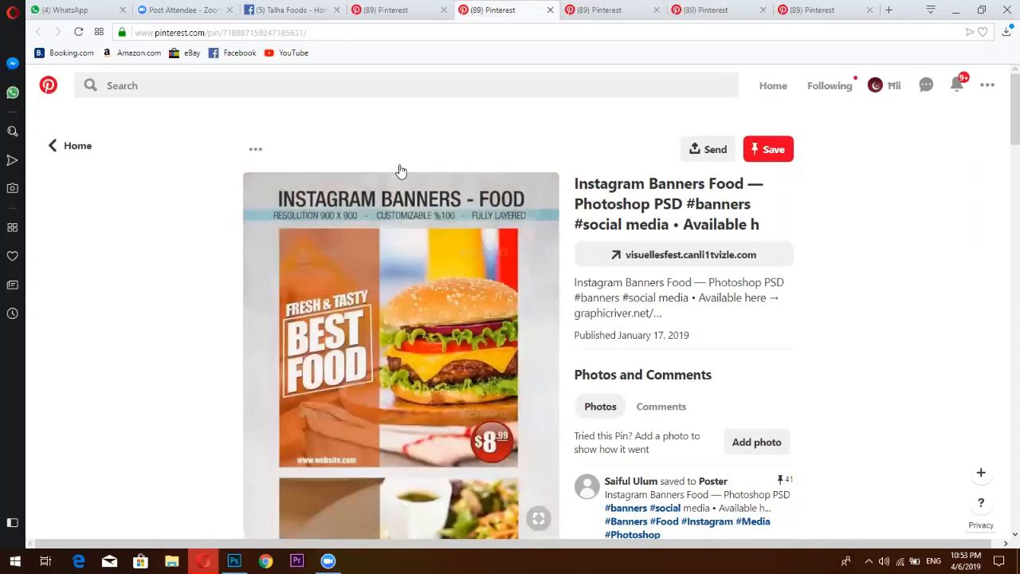
key(ctrl+shift+Tab)
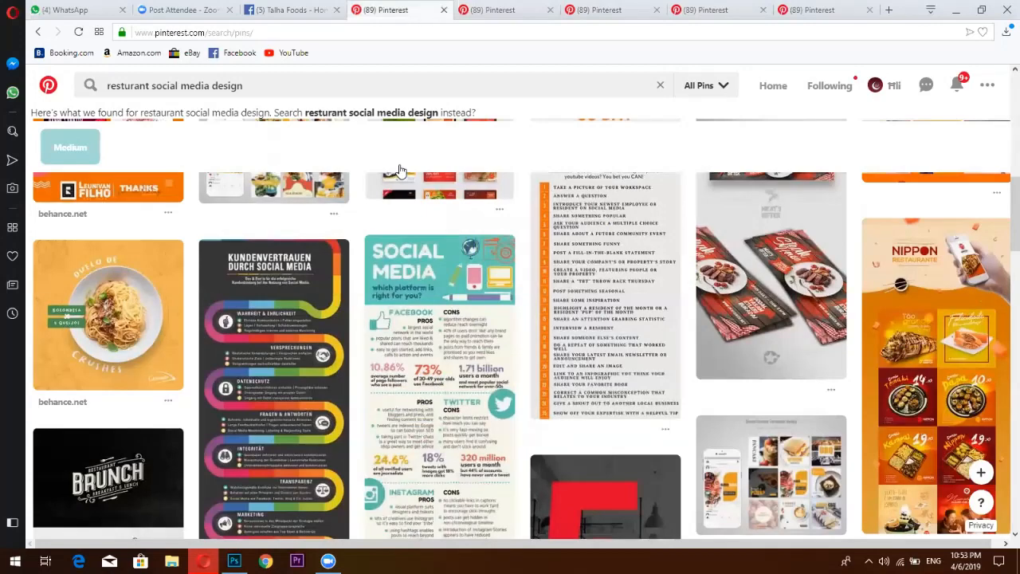
Switch to Photoshop to bring up the blank Untitled-1 document, and re-examine the Instagram Banners Food pin in the browser.
click(234, 560)
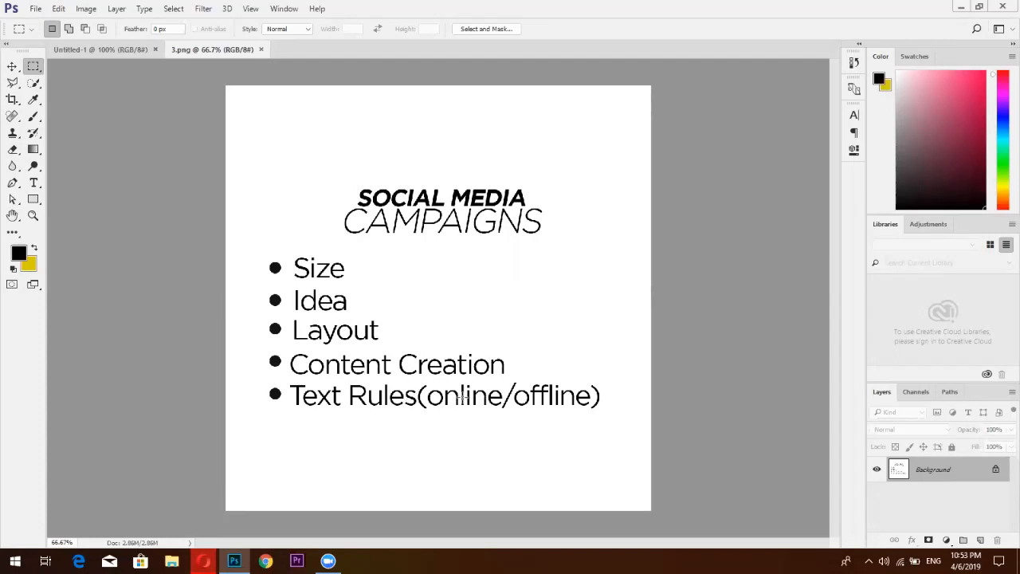
click(120, 51)
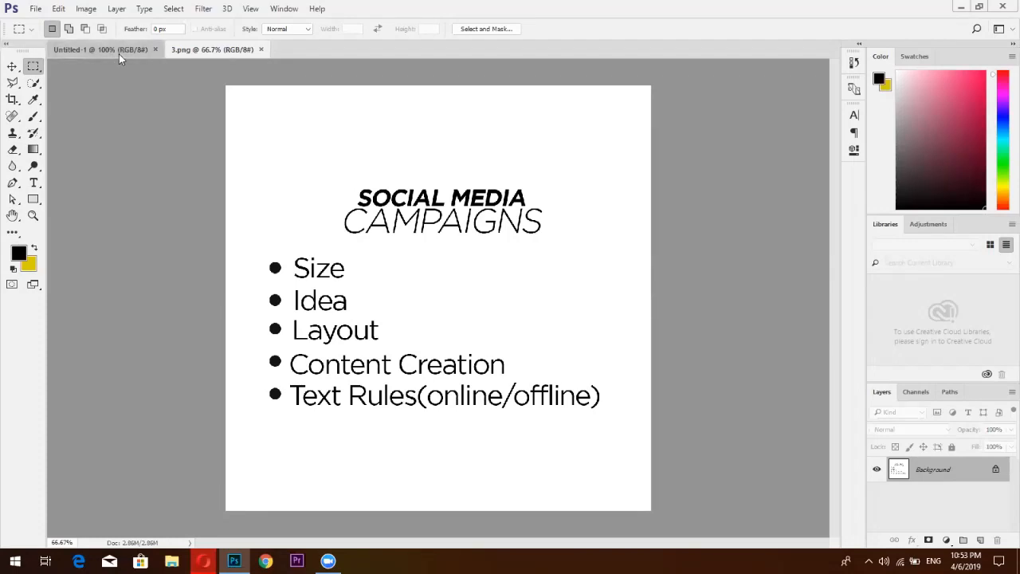
click(119, 54)
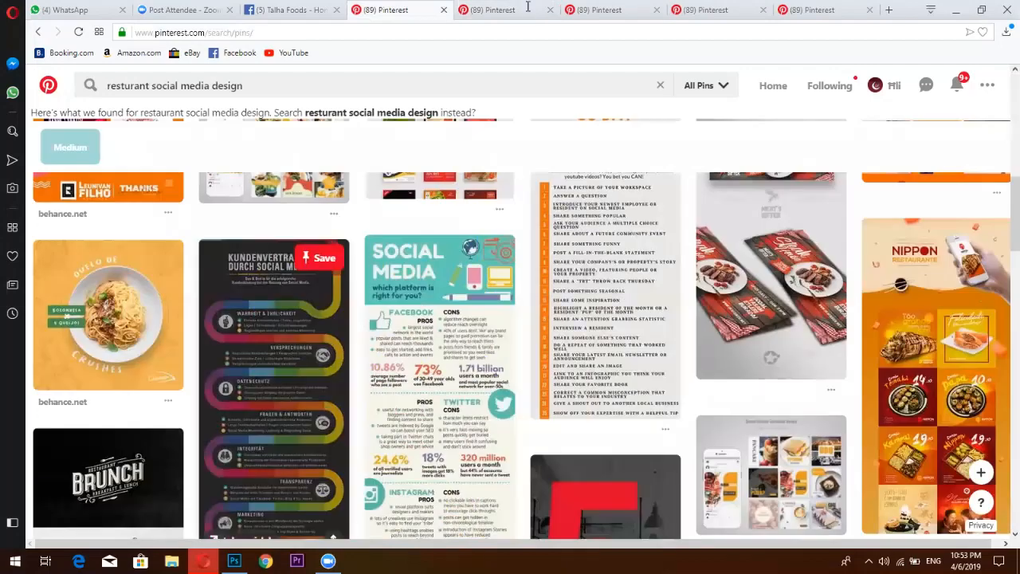
click(280, 262)
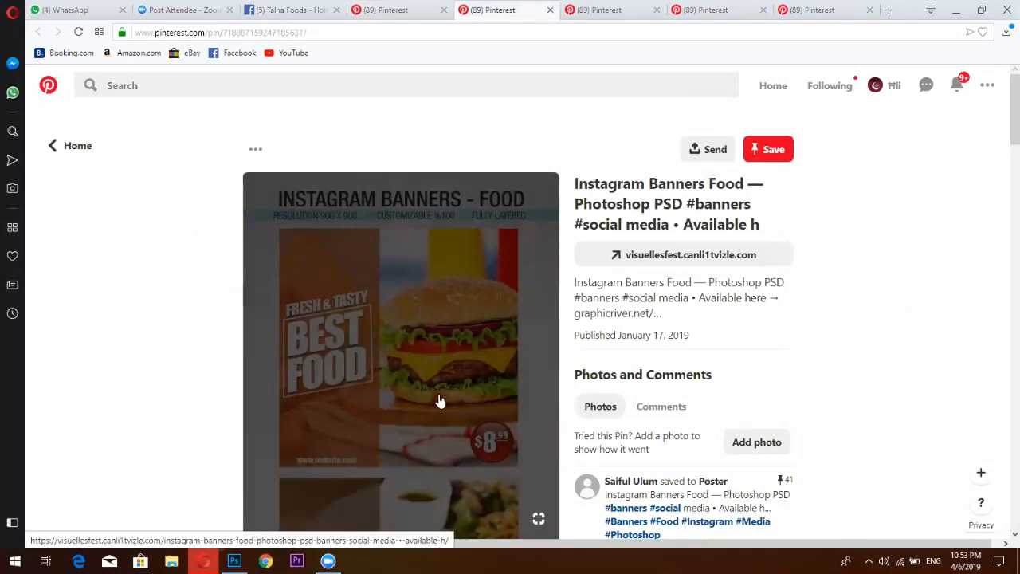
Switch to Photoshop and open the burger and fries JPG starting with 8ce6b04e from the Downloads folder.
key(alt+Tab)
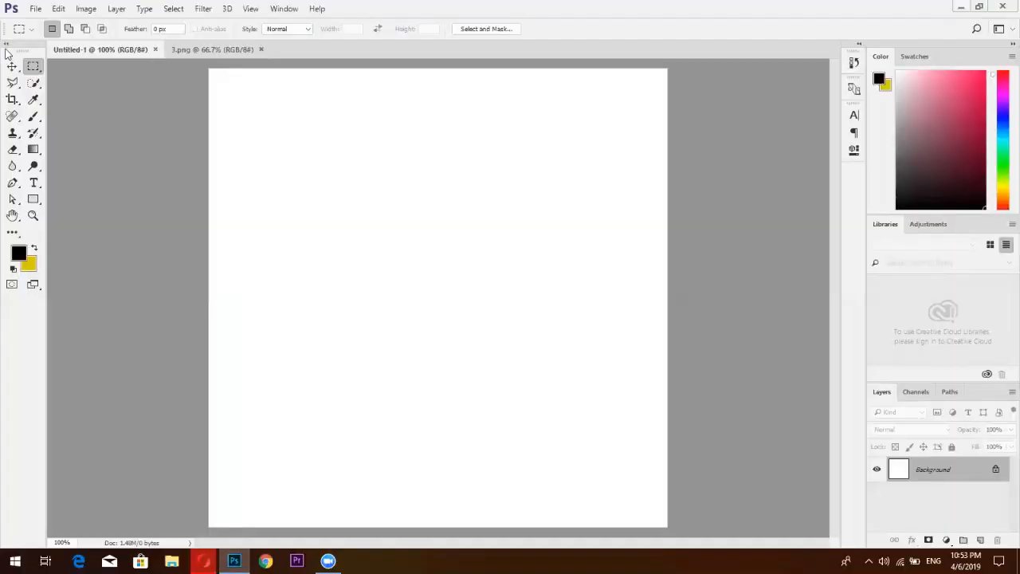
key(alt+f)
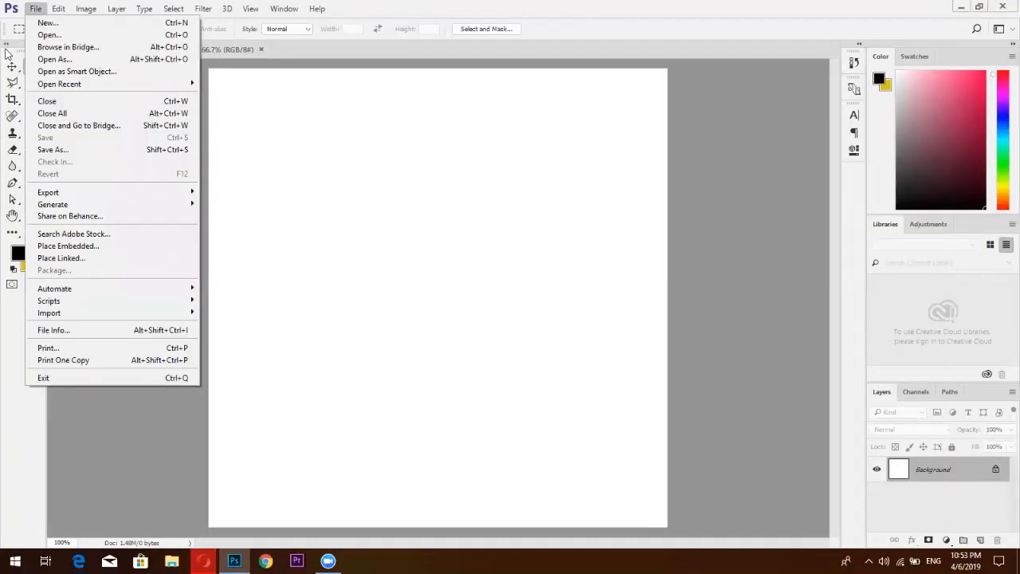
click(48, 36)
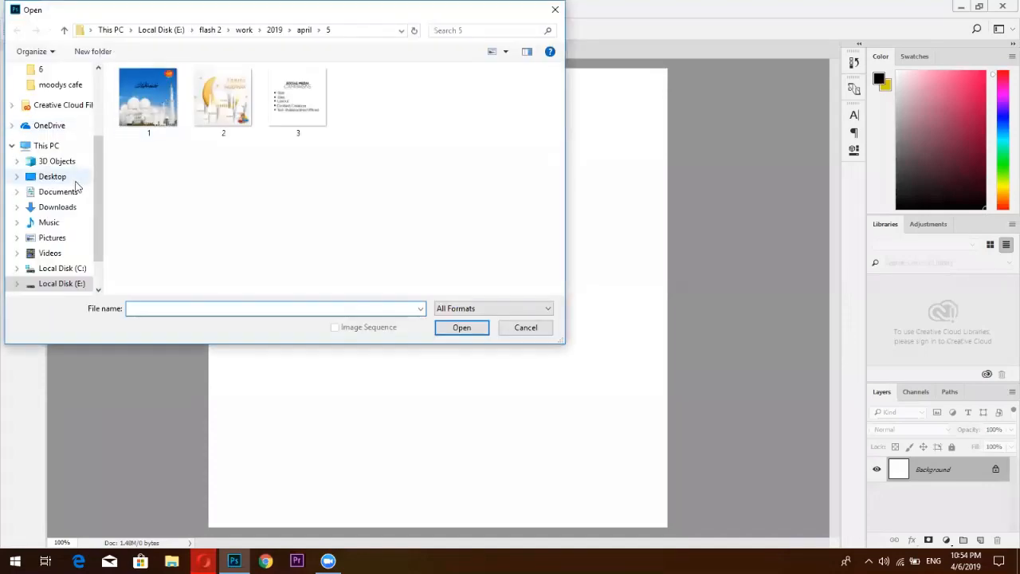
click(58, 207)
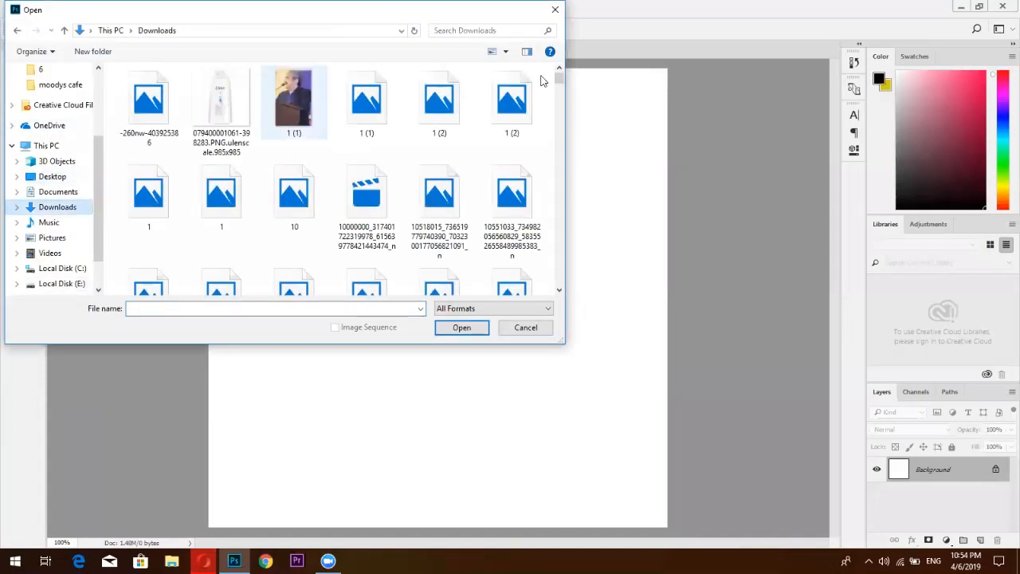
drag(559, 77, 562, 105)
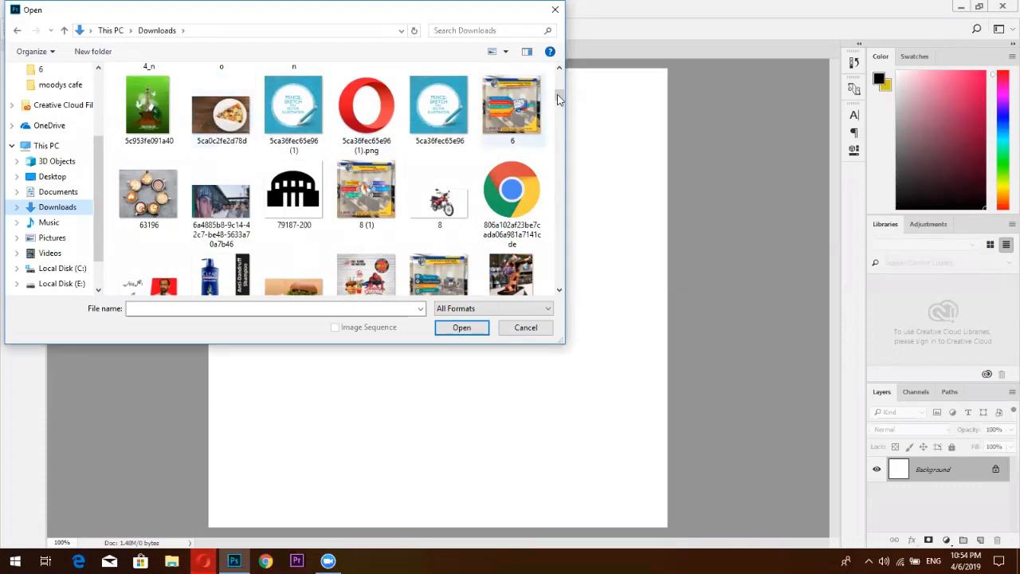
scroll(559, 94, down, 2)
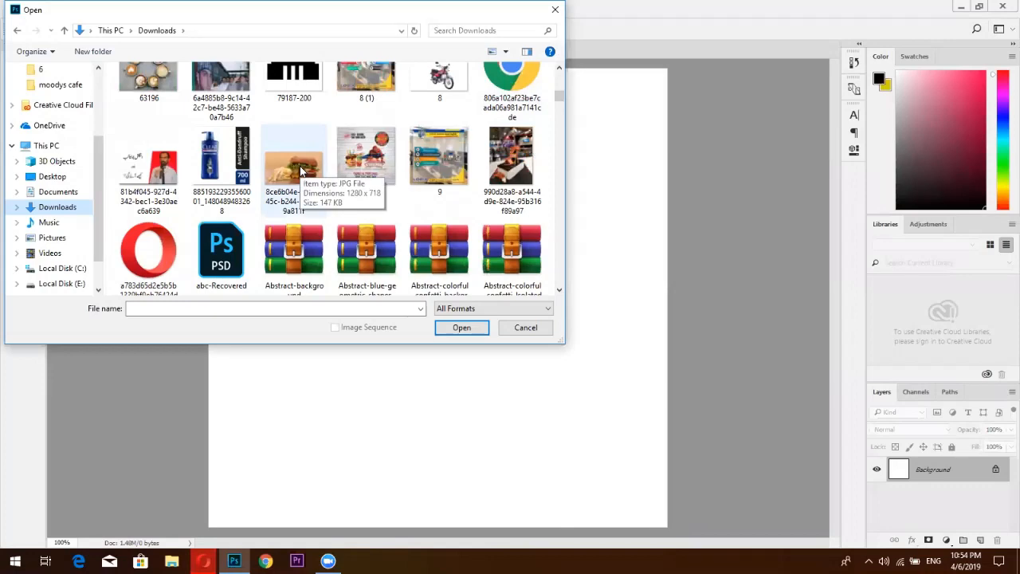
double_click(299, 167)
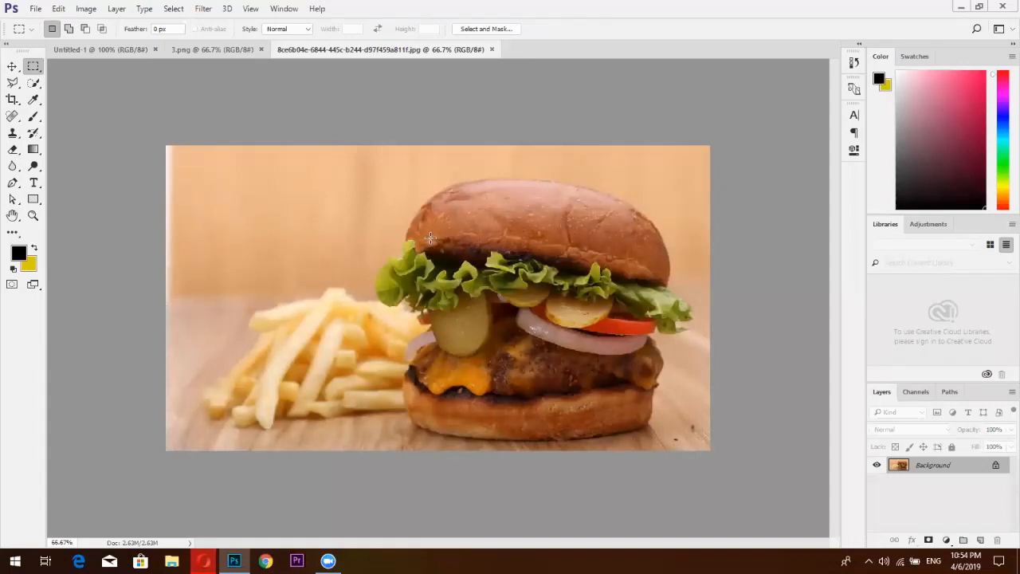
Convert the burger photo's Background layer to a normal layer by moving it with the Move tool.
scroll(436, 246, up, 1)
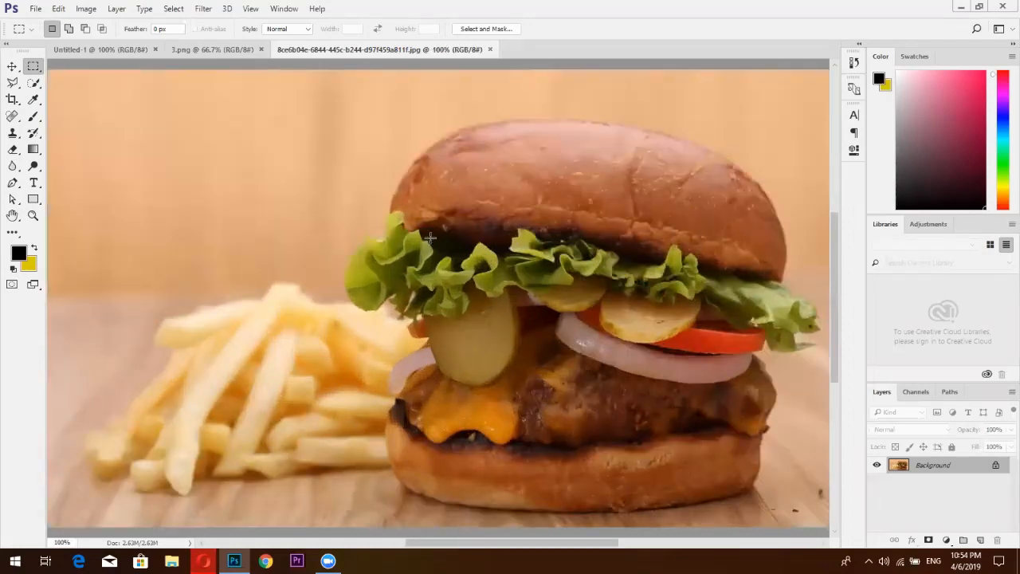
click(12, 66)
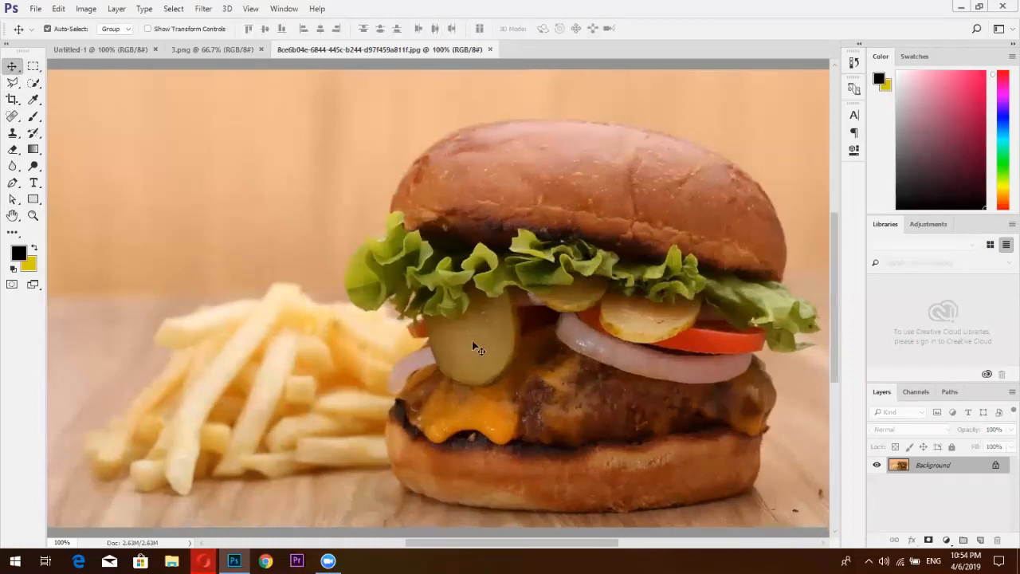
drag(354, 329, 367, 323)
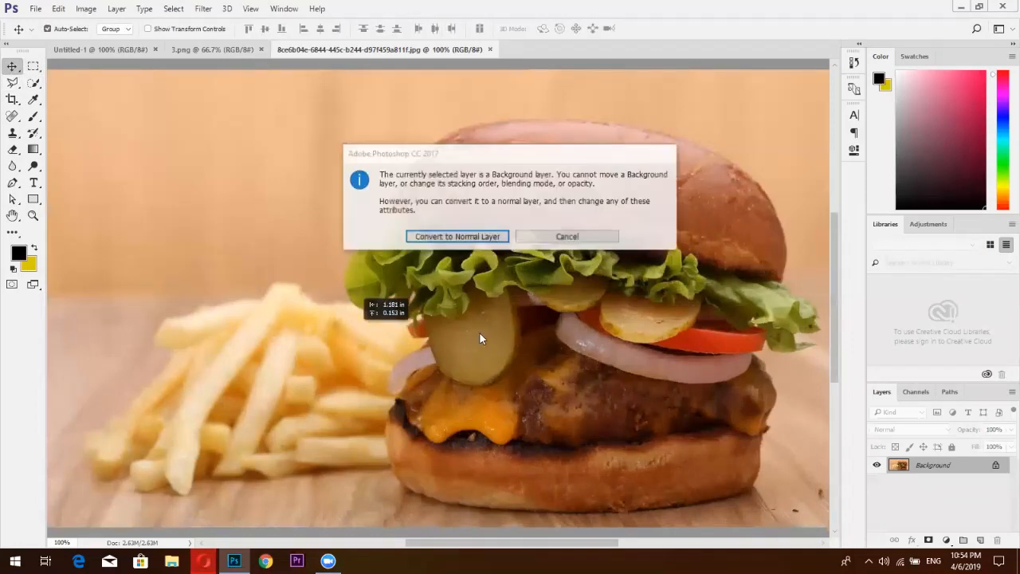
click(568, 236)
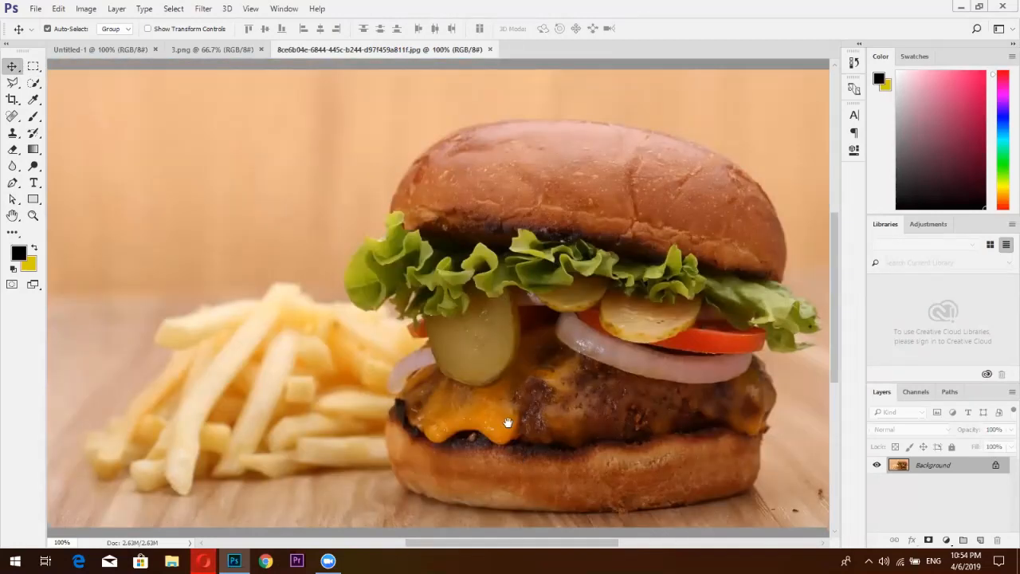
drag(506, 423, 466, 349)
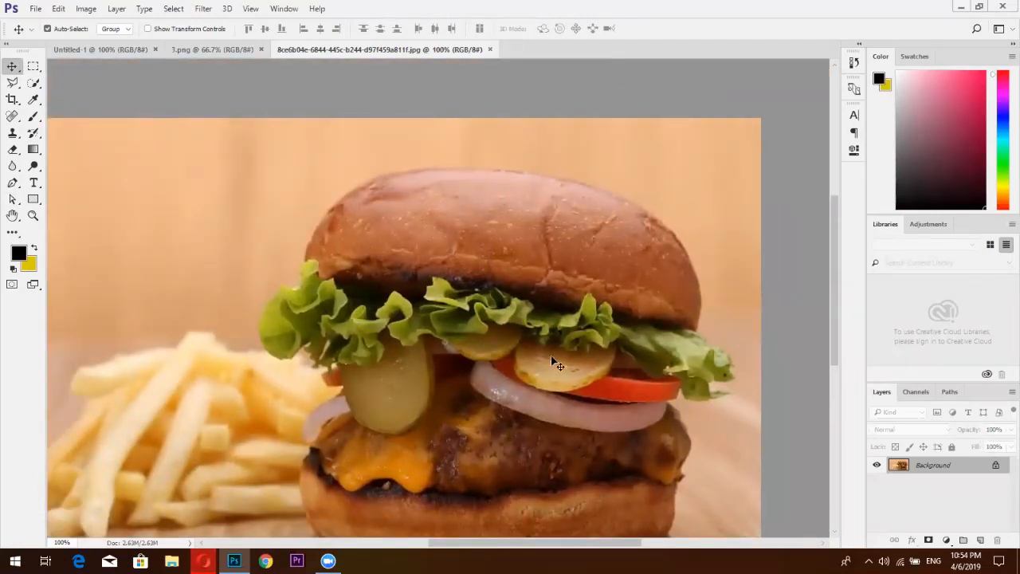
drag(604, 409, 577, 386)
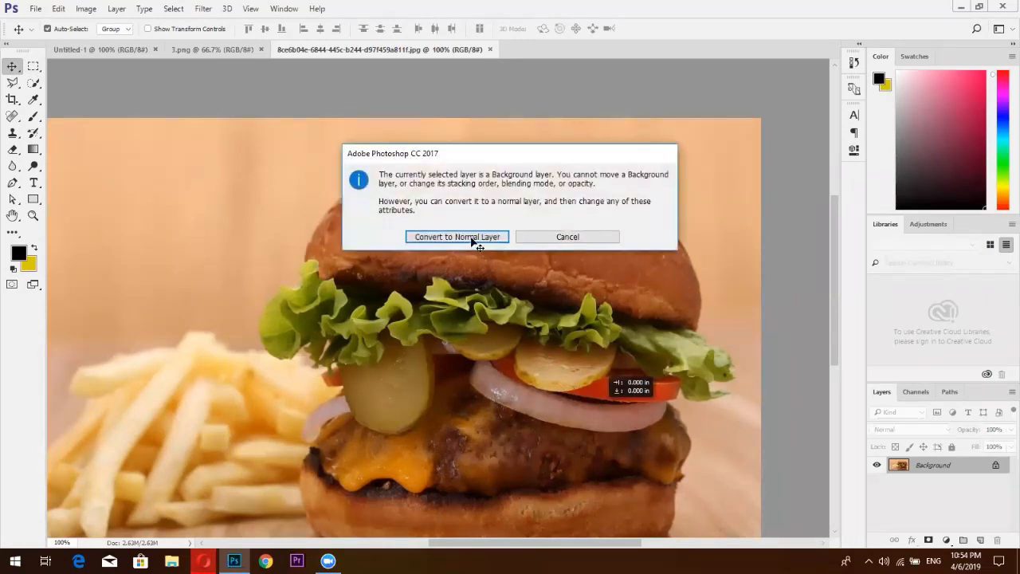
click(423, 236)
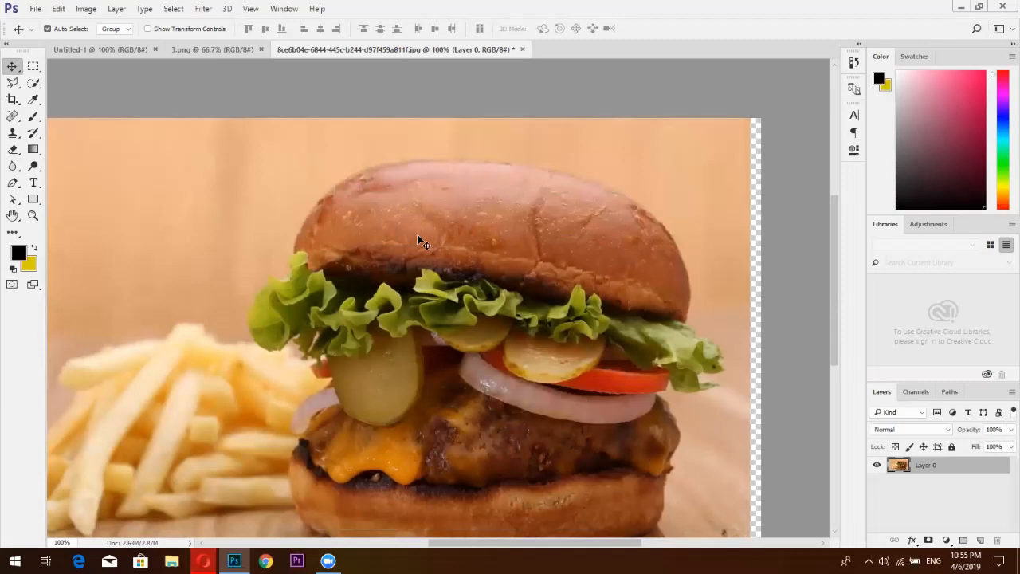
Bring the burger photo layer into the Untitled-1 document and position it to cover the square canvas.
drag(417, 235, 378, 234)
drag(136, 77, 429, 257)
drag(488, 303, 528, 252)
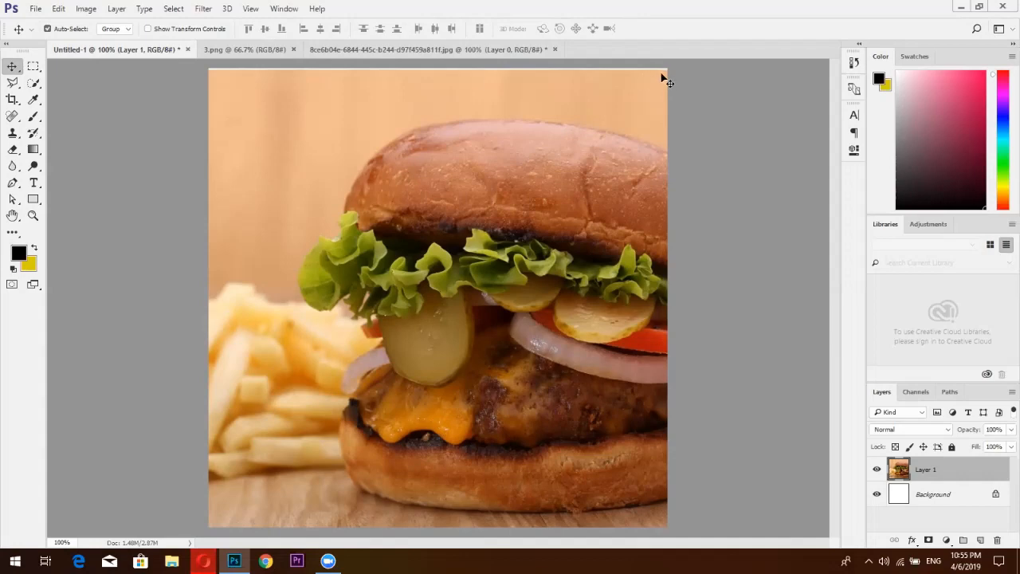
click(34, 68)
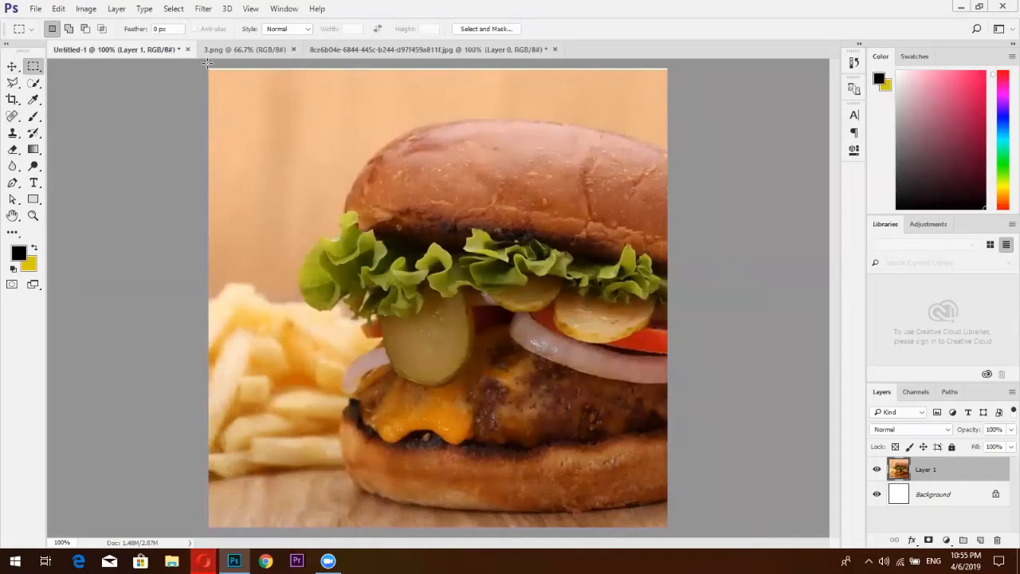
drag(207, 64, 741, 116)
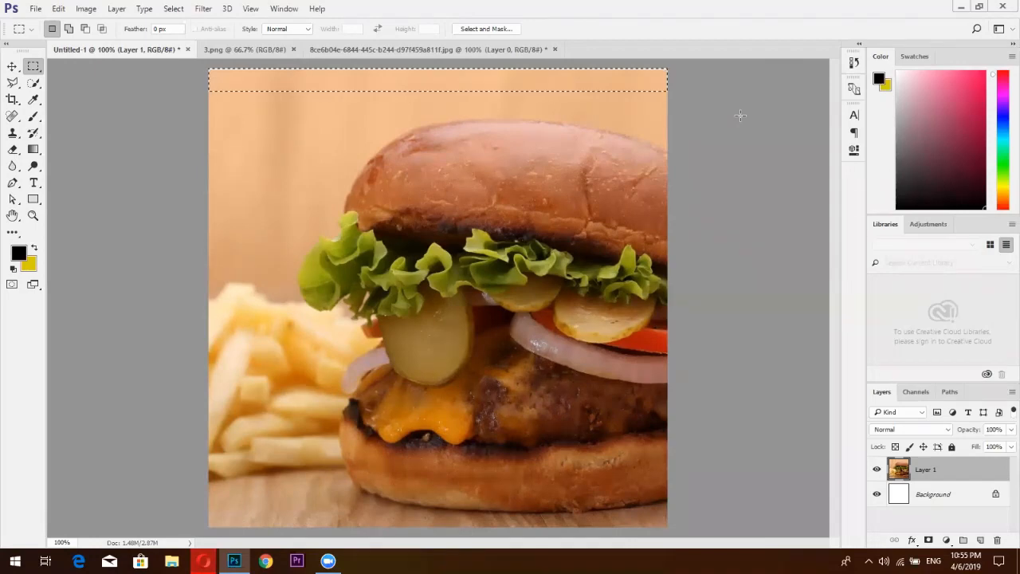
key(ctrl+d)
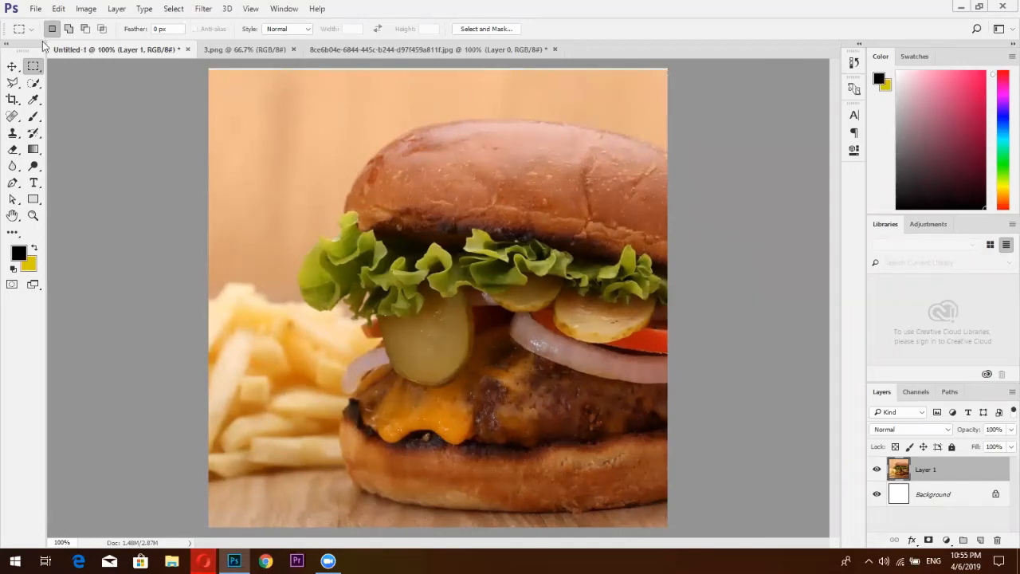
right_click(34, 65)
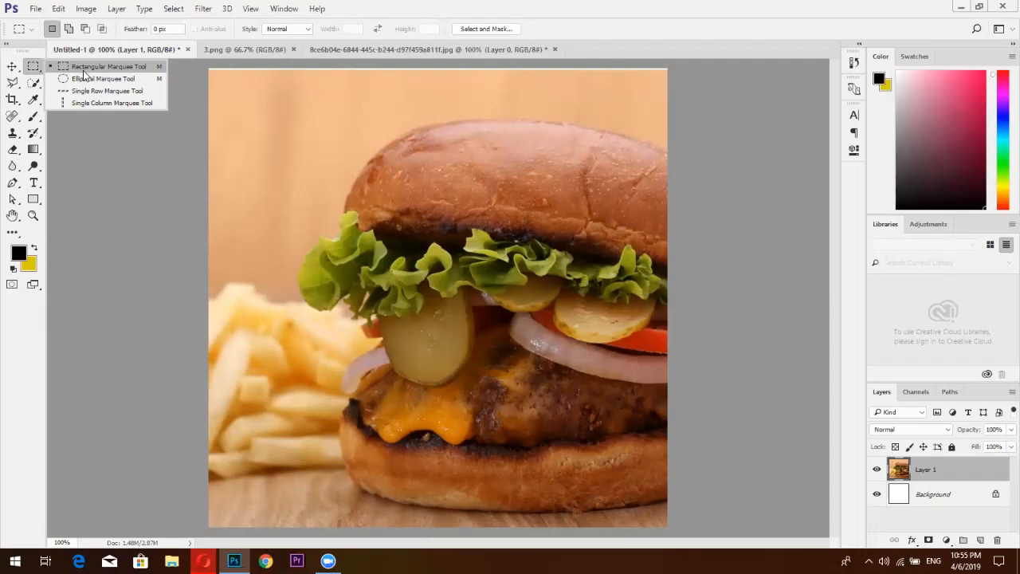
click(83, 68)
Open the Happy Birthday balloons image shutterstock-249039241.png from the Downloads folder.
click(236, 52)
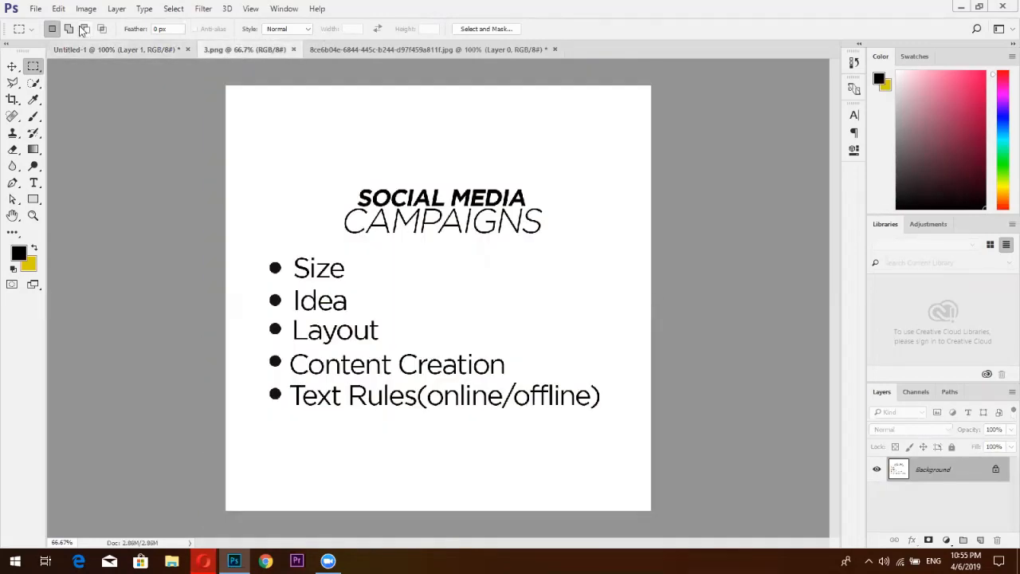
click(36, 9)
click(40, 36)
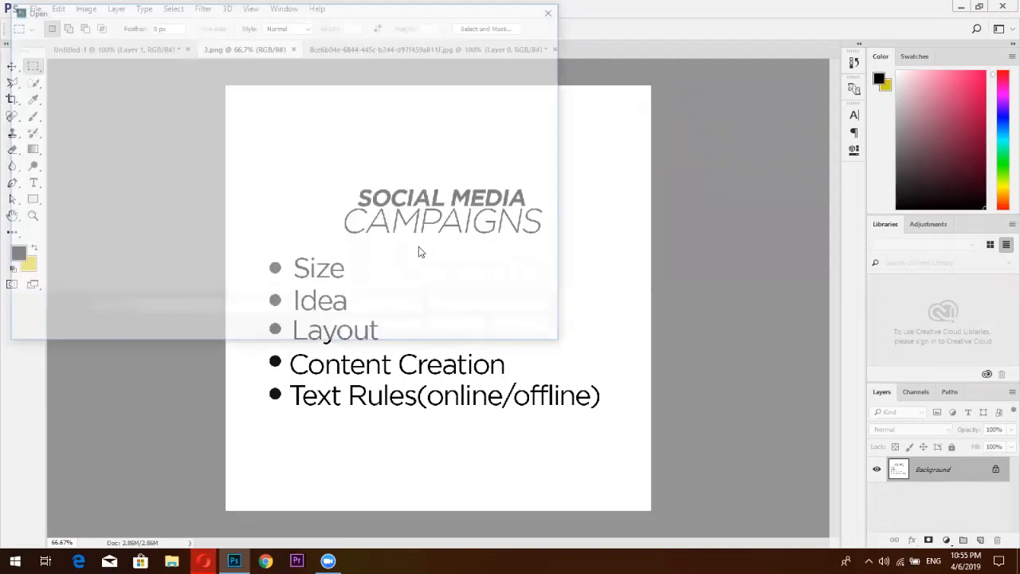
drag(561, 78, 564, 98)
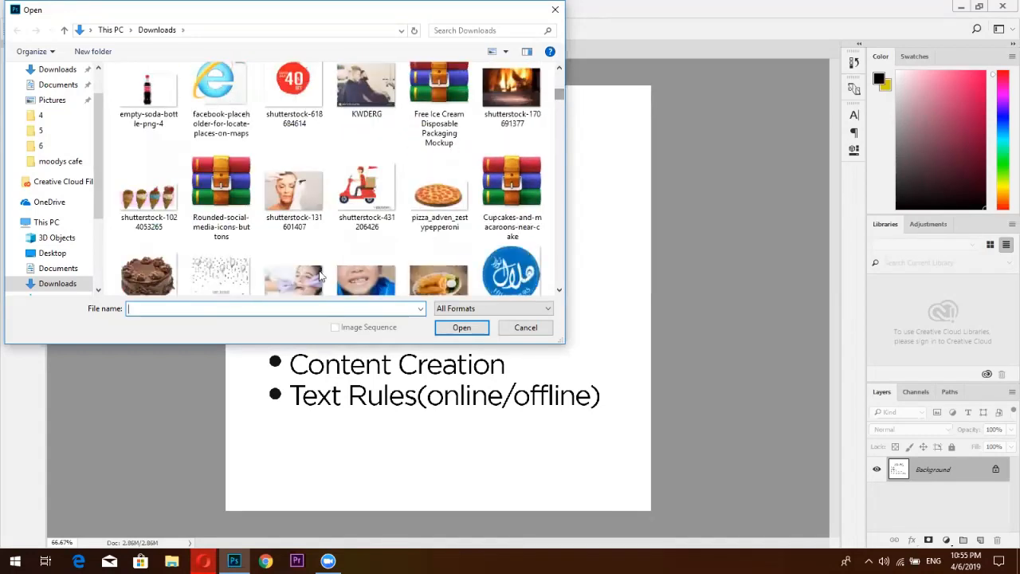
double_click(247, 288)
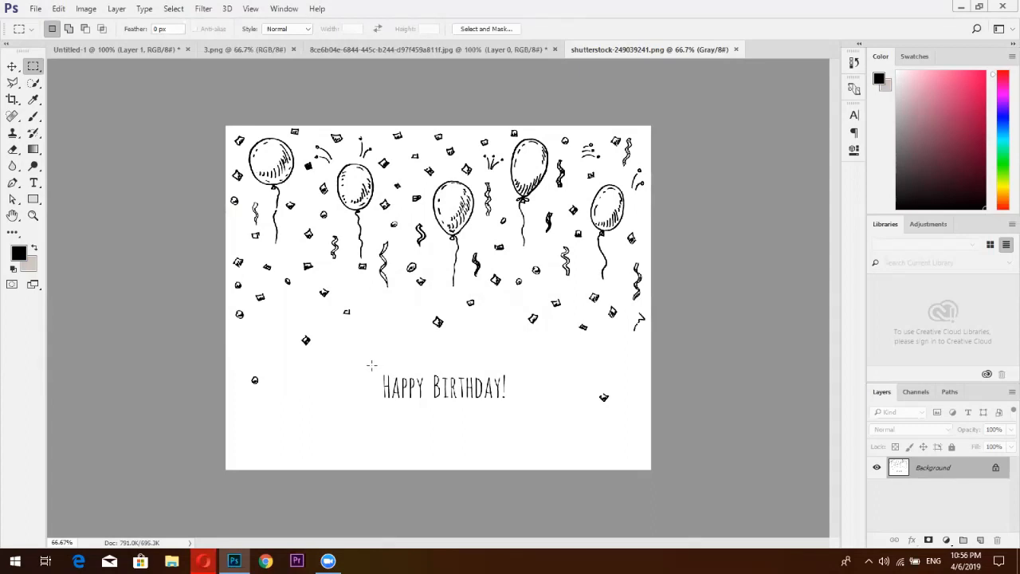
Copy the Happy Birthday lettering to a new layer from a rectangular selection, and toggle the Background layer's visibility to check the copy.
drag(371, 366, 517, 411)
mouse_move(489, 389)
mouse_down()
mouse_move(474, 388)
mouse_move(485, 389)
mouse_up()
key(ctrl+j)
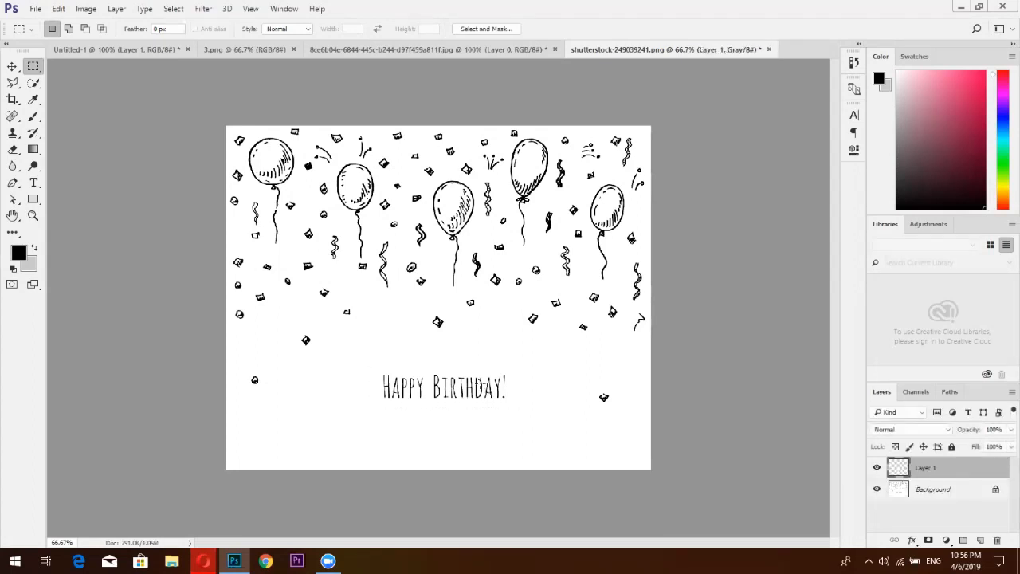
click(877, 489)
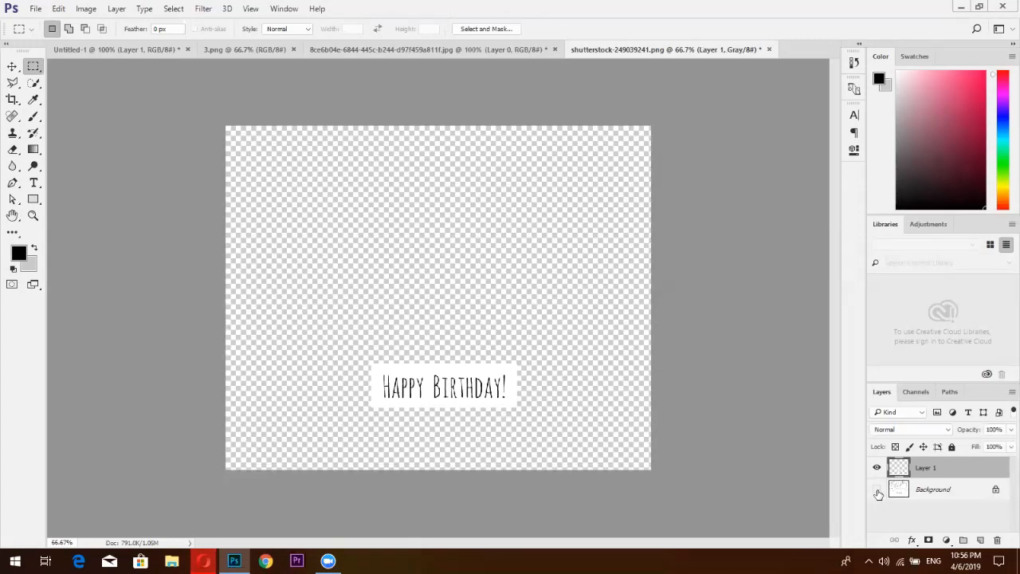
click(877, 490)
double_click(877, 489)
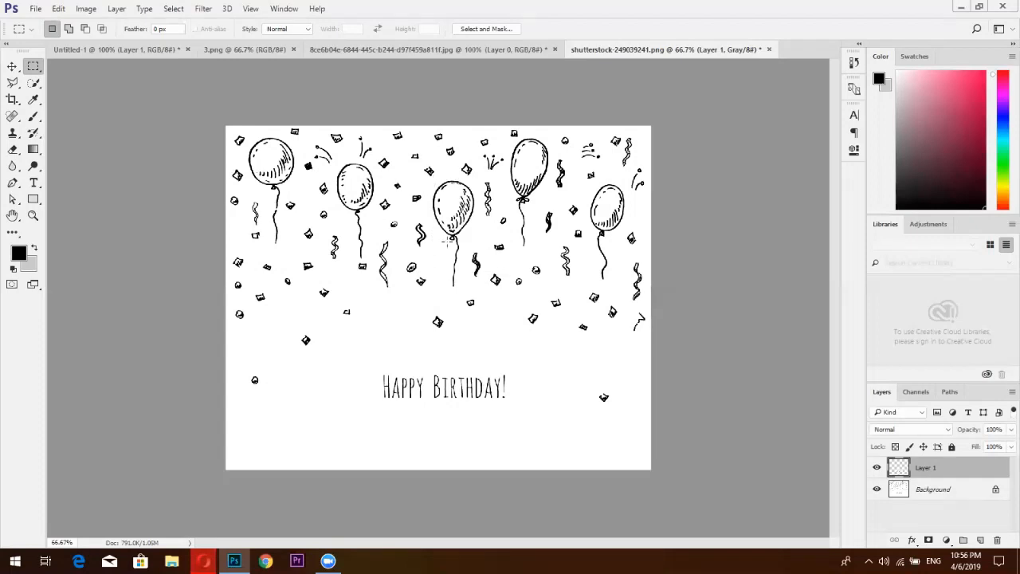
Copy the middle balloon from the Background layer to a new layer, and hide the Background and lettering layers to isolate it.
drag(433, 179, 476, 291)
key(ctrl+j)
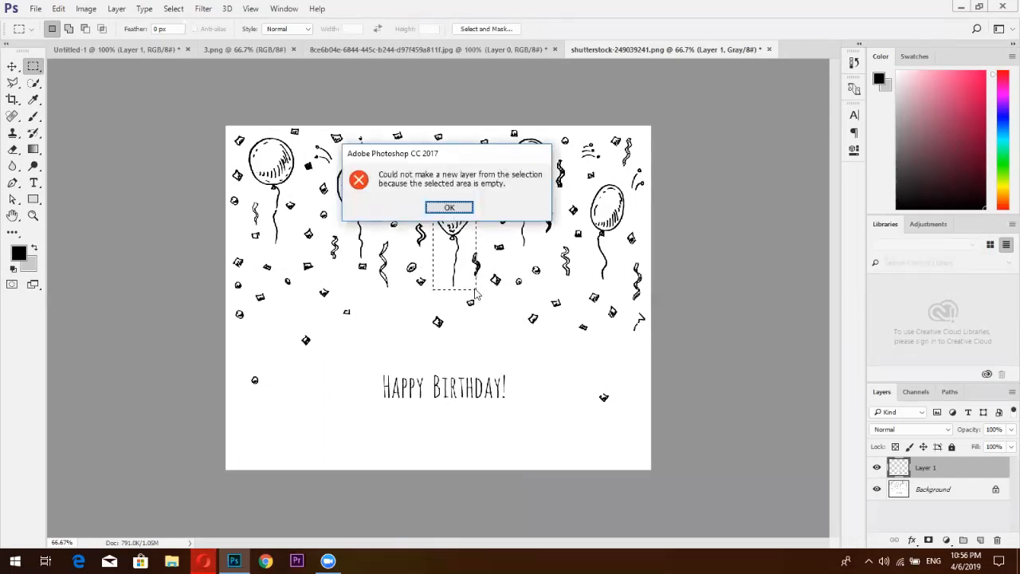
click(449, 207)
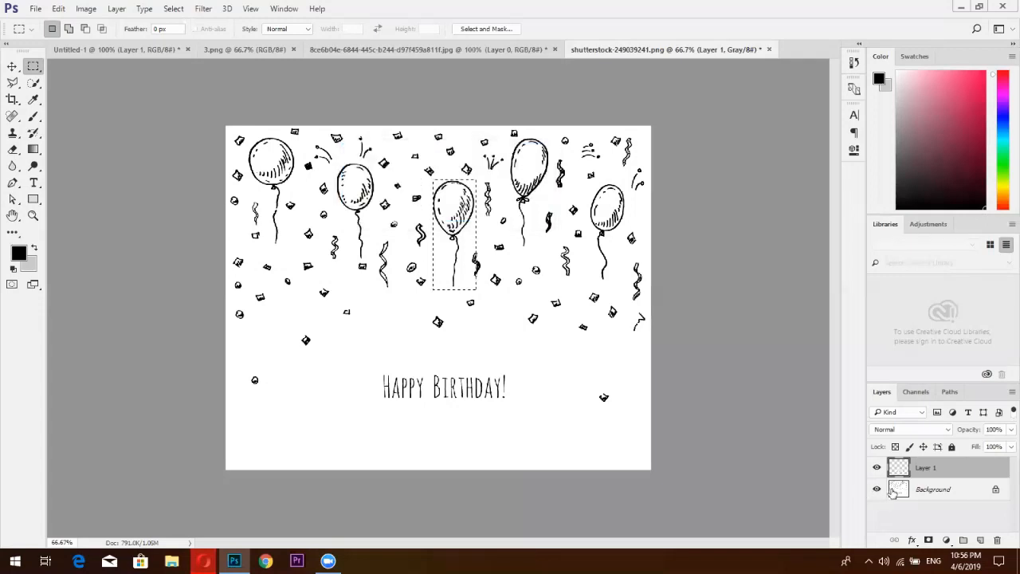
click(894, 490)
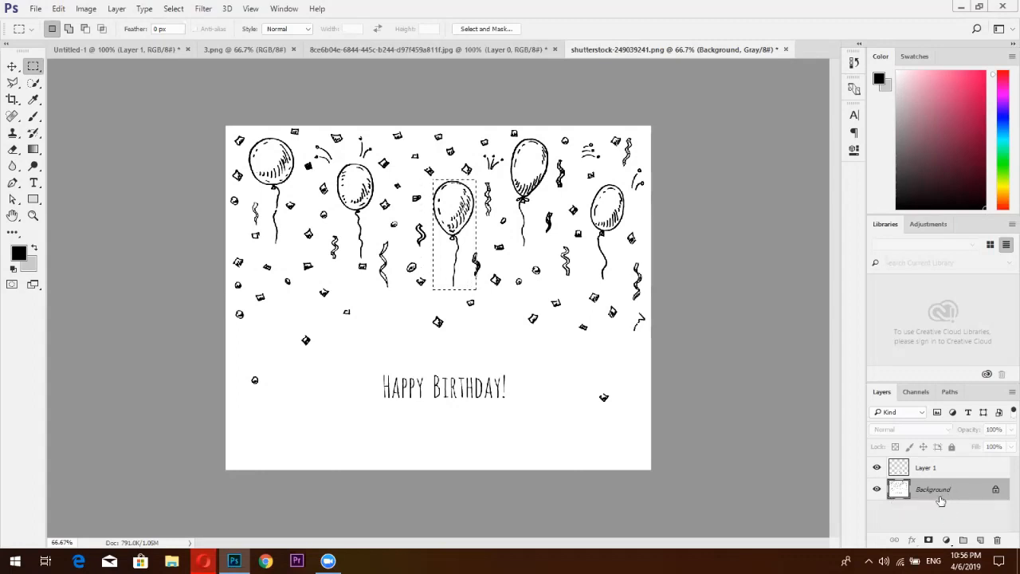
key(ctrl+j)
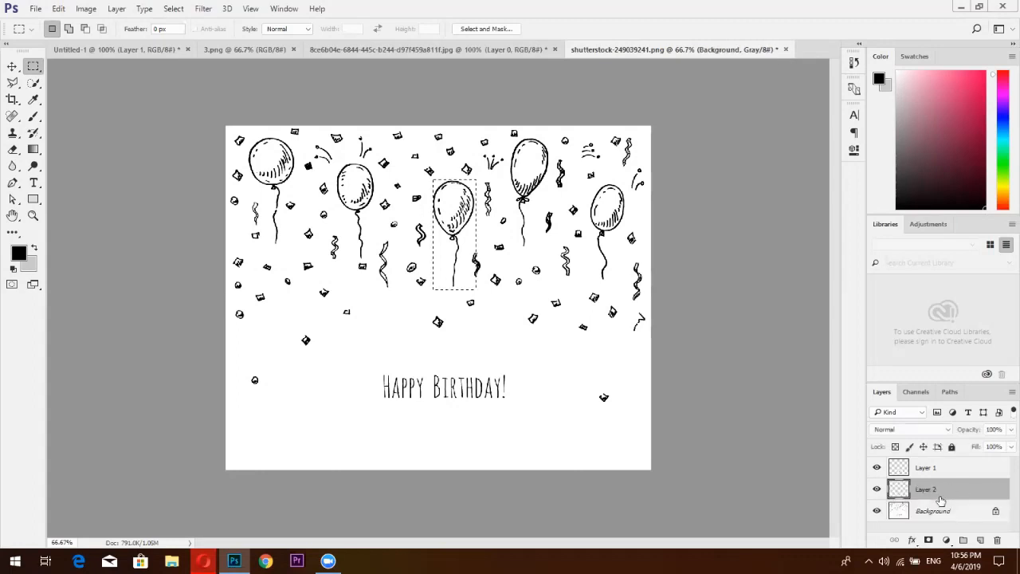
click(877, 510)
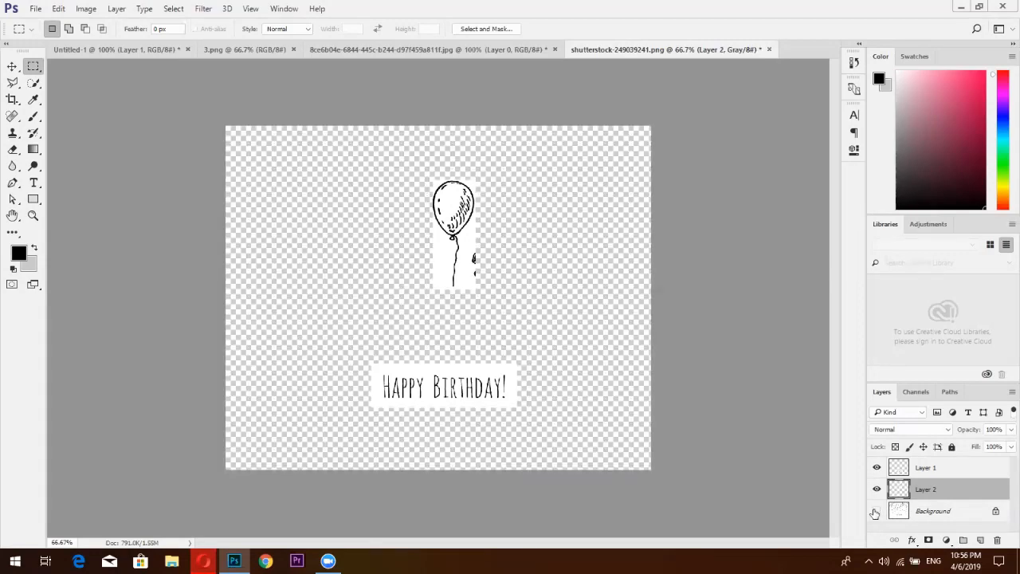
click(877, 468)
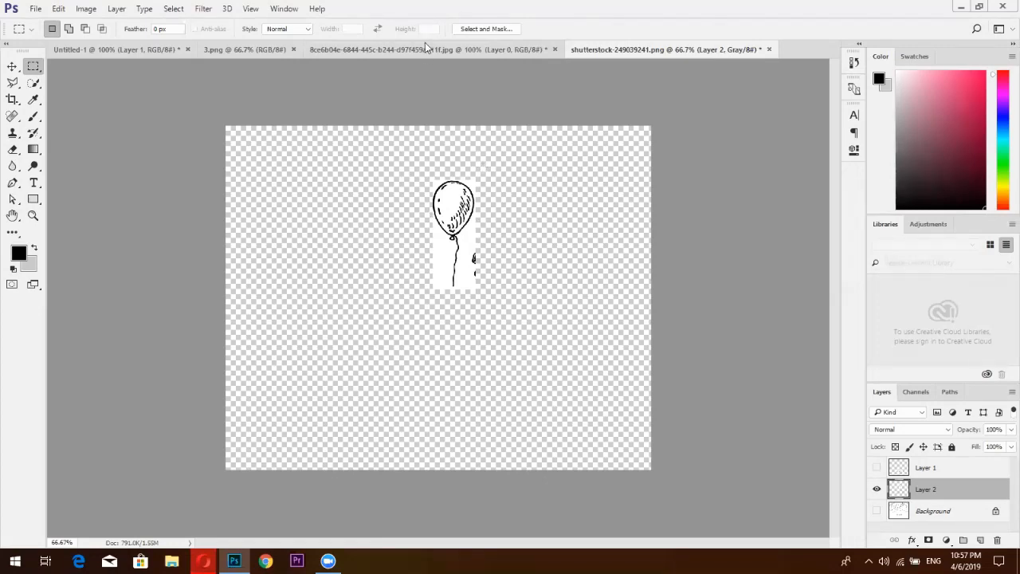
Return to the Untitled-1 document, select a thin strip along the burger photo's top edge and nudge the selection upward.
click(374, 50)
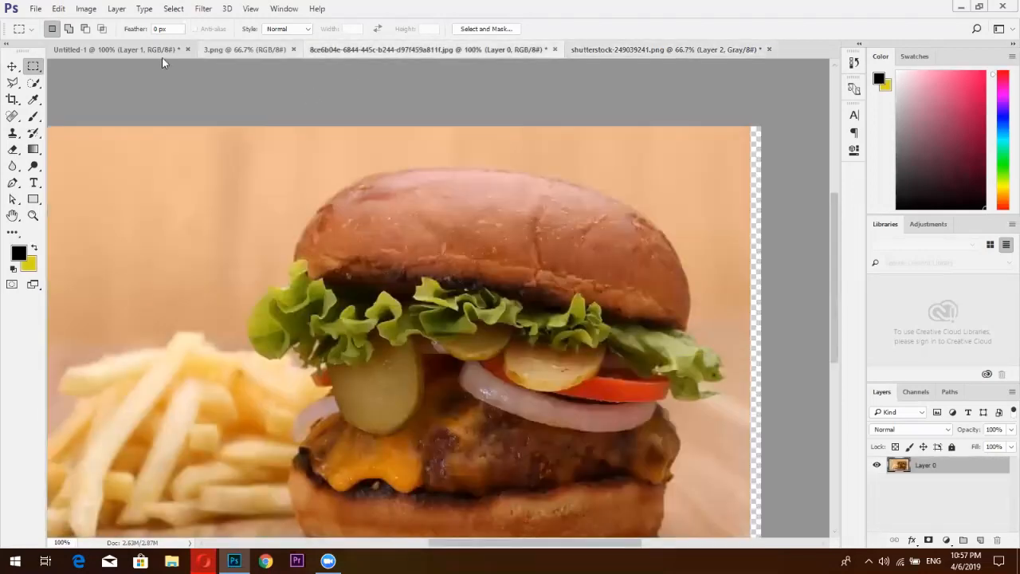
click(128, 50)
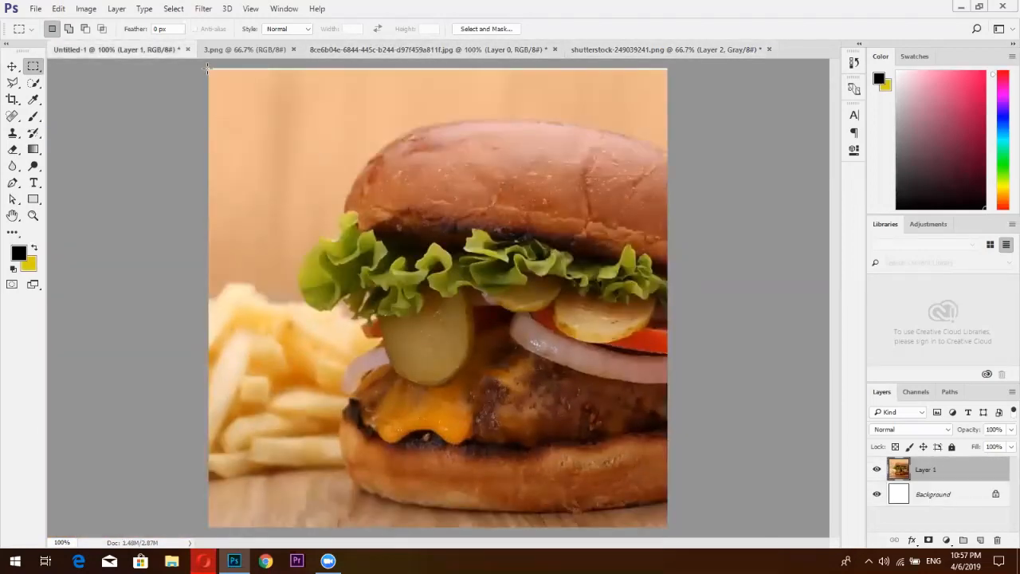
drag(206, 68, 694, 76)
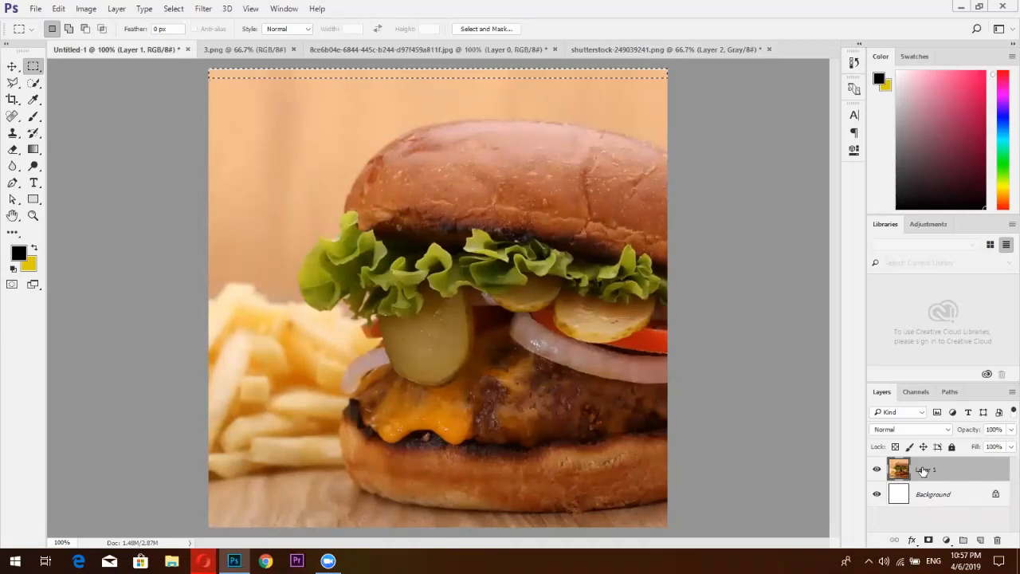
key(Up)
key(Up)
key(Up)
key(Up)
key(Up)
key(Up)
key(Up)
key(Up)
key(Up)
key(Up)
key(Up)
key(Up)
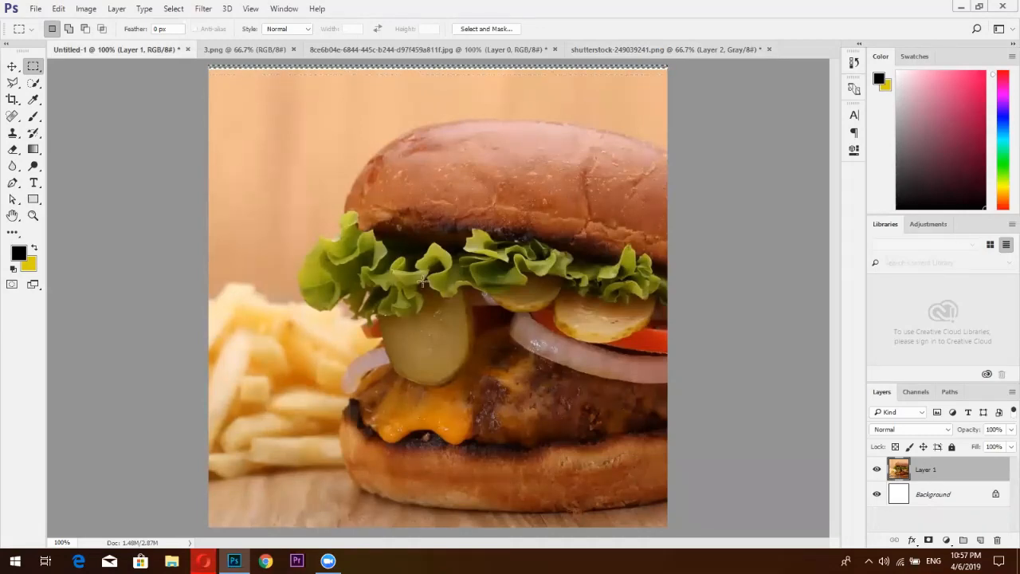
click(12, 67)
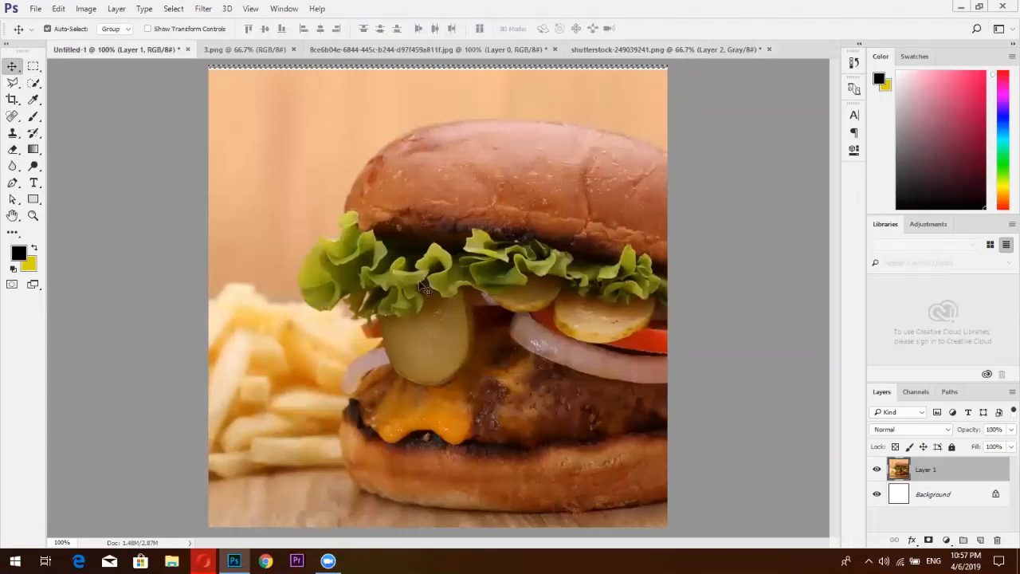
mouse_move(421, 286)
mouse_down()
mouse_move(420, 263)
mouse_move(421, 284)
mouse_up()
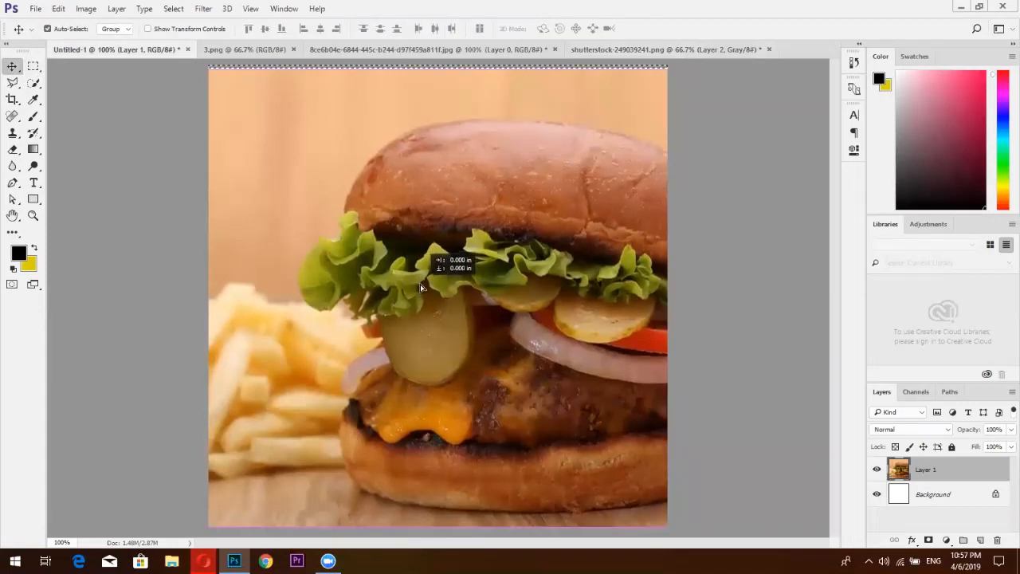
key(ctrl)
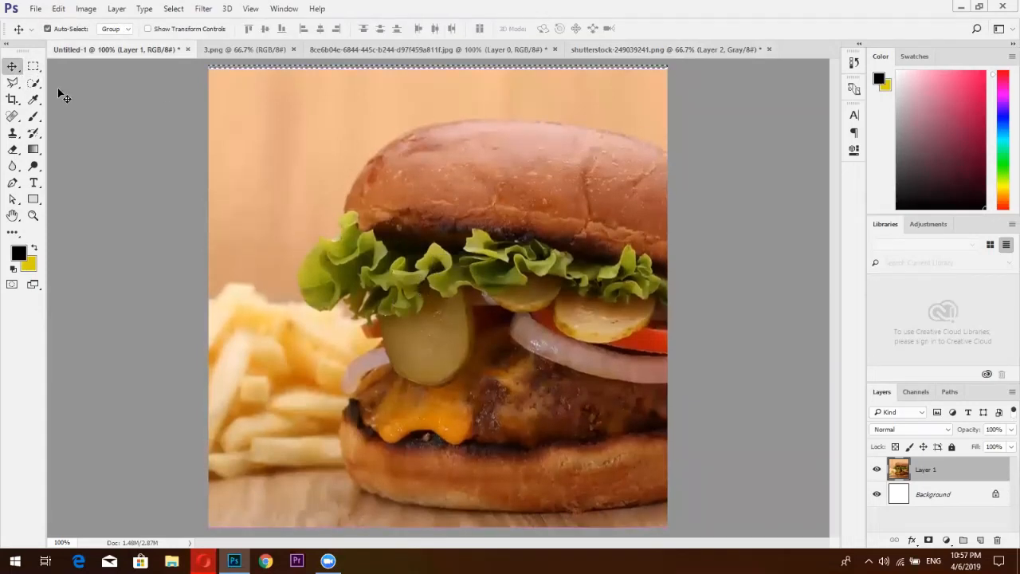
Select a full-width strip covering the white gap at the photo's top edge and fill it with Content-Aware at 100% opacity with Color Adaptation.
click(33, 66)
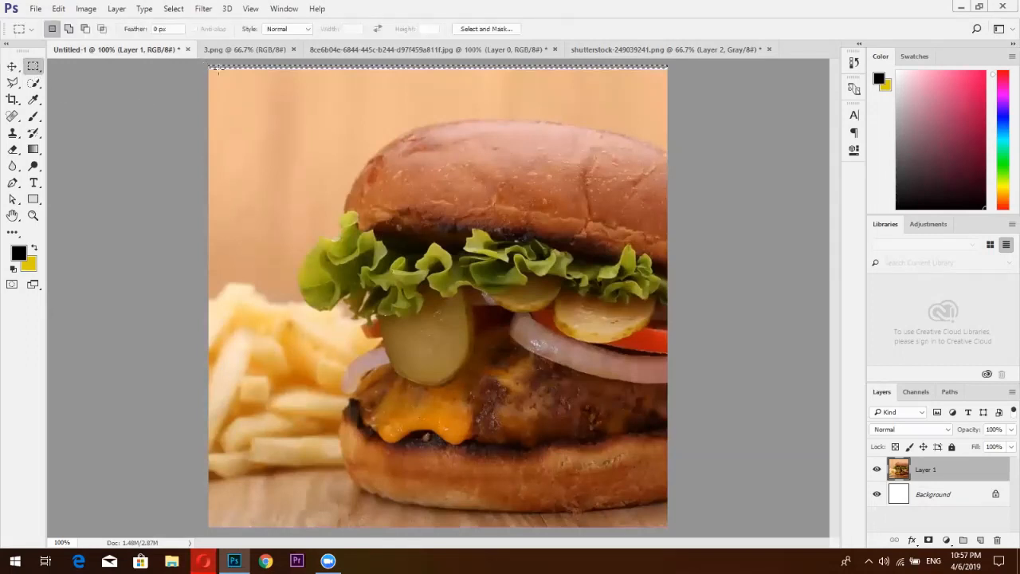
drag(678, 97, 677, 97)
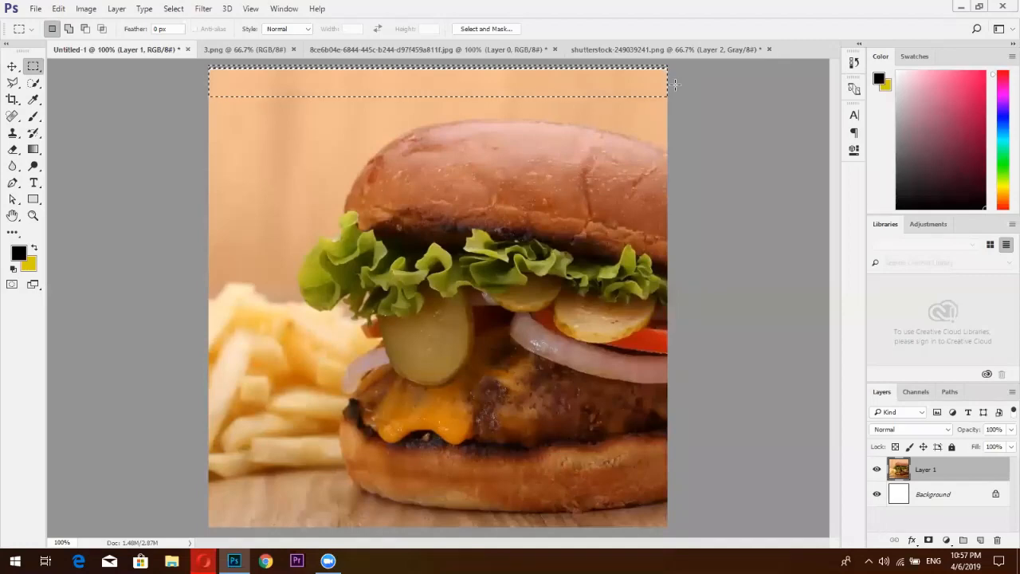
key(shift)
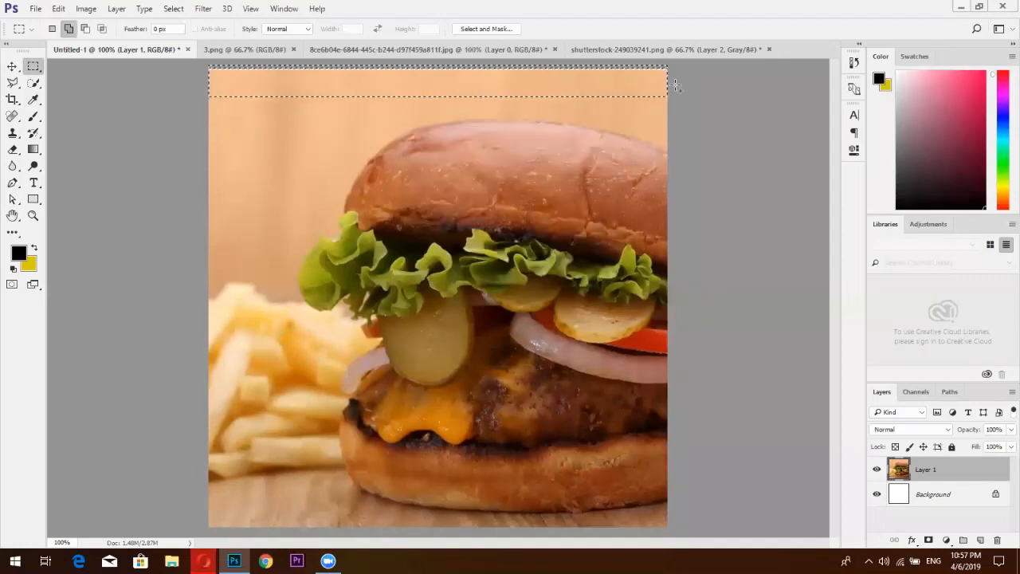
key(shift+BackSpace)
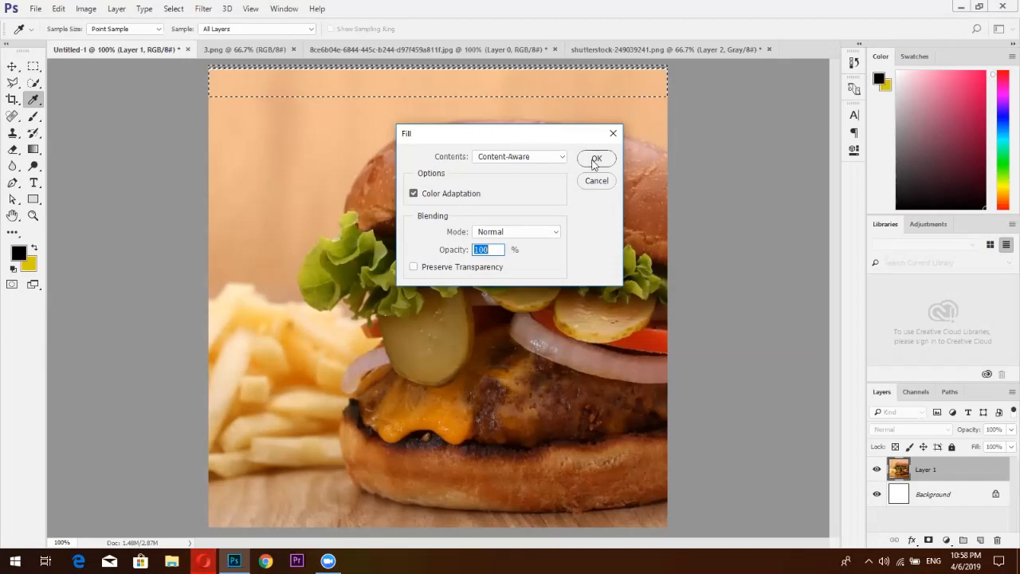
click(595, 161)
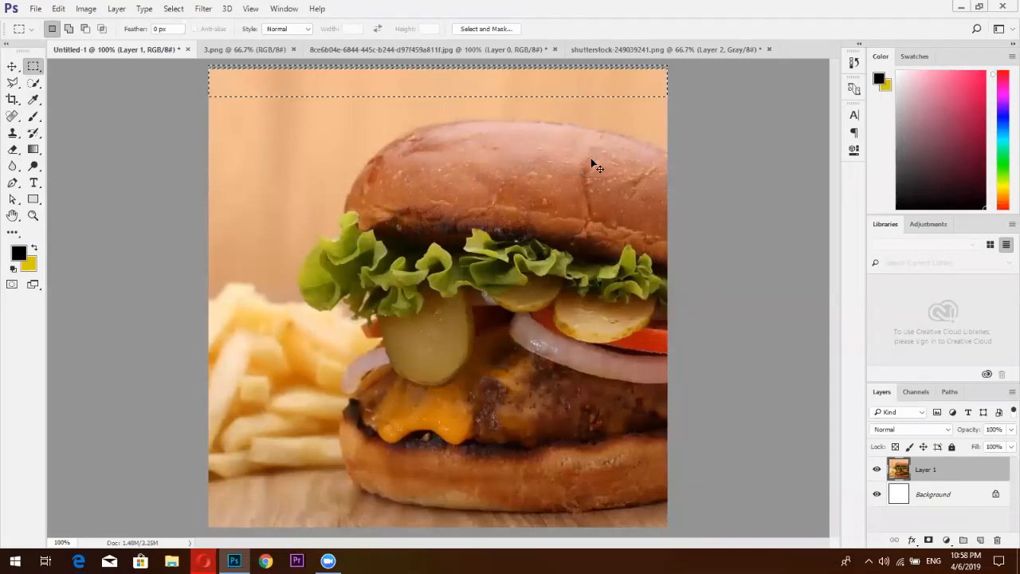
Compare the top edge before and after the Content-Aware fill, keep the fill, and clear the selection.
key(ctrl+d)
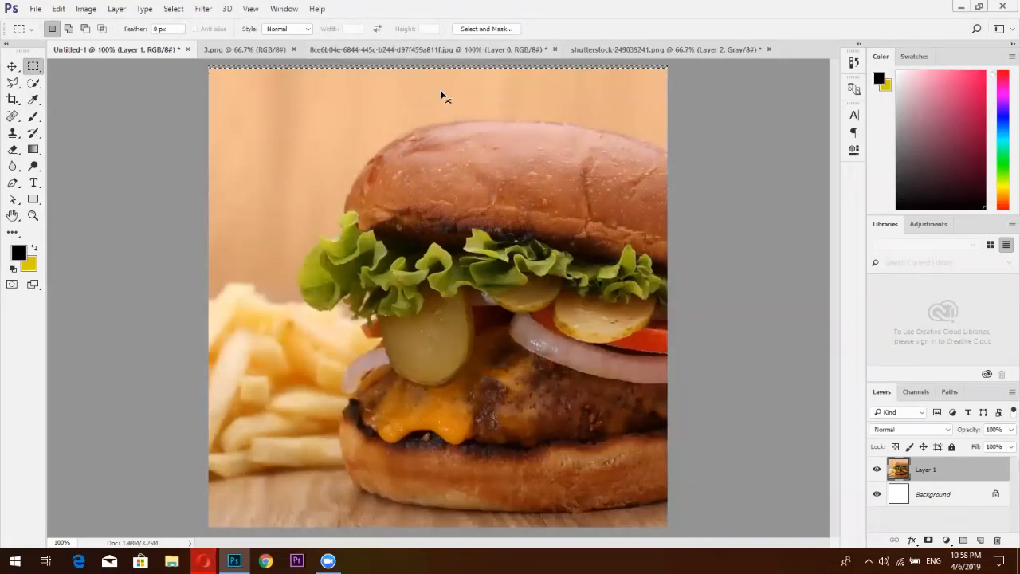
key(ctrl+shift+d)
key(ctrl+d)
key(ctrl+shift+d)
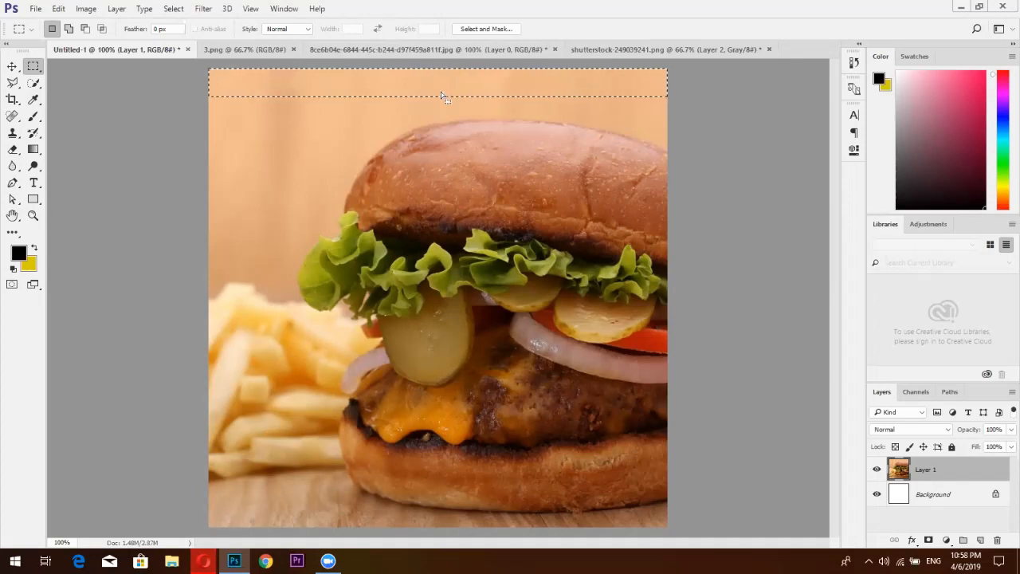
click(441, 91)
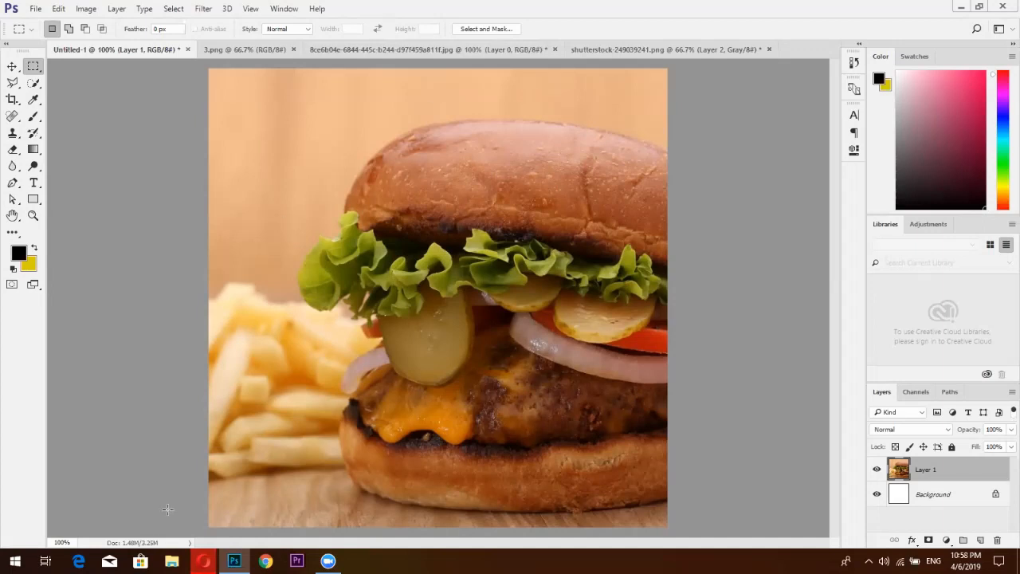
Draw a rectangle shape about 386 × 1048 px, centred on the canvas's upper-left corner.
click(204, 561)
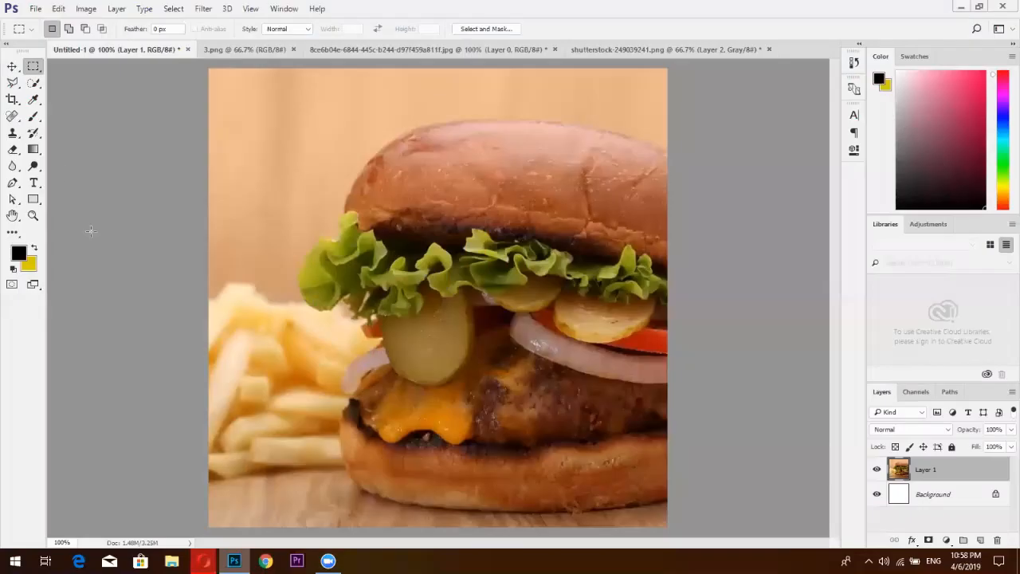
click(33, 198)
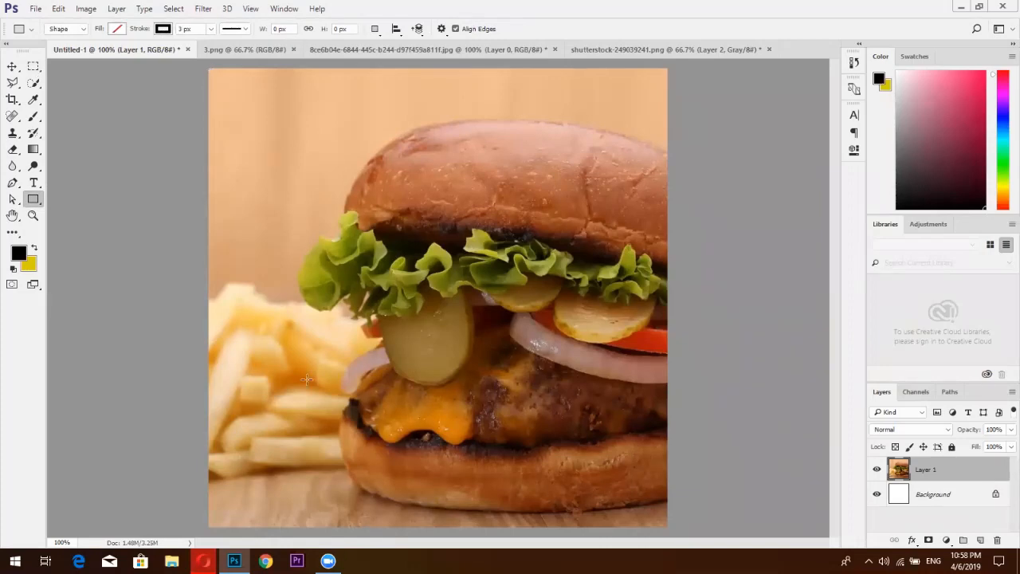
mouse_move(207, 67)
mouse_down()
mouse_move(316, 399)
mouse_move(332, 400)
mouse_up()
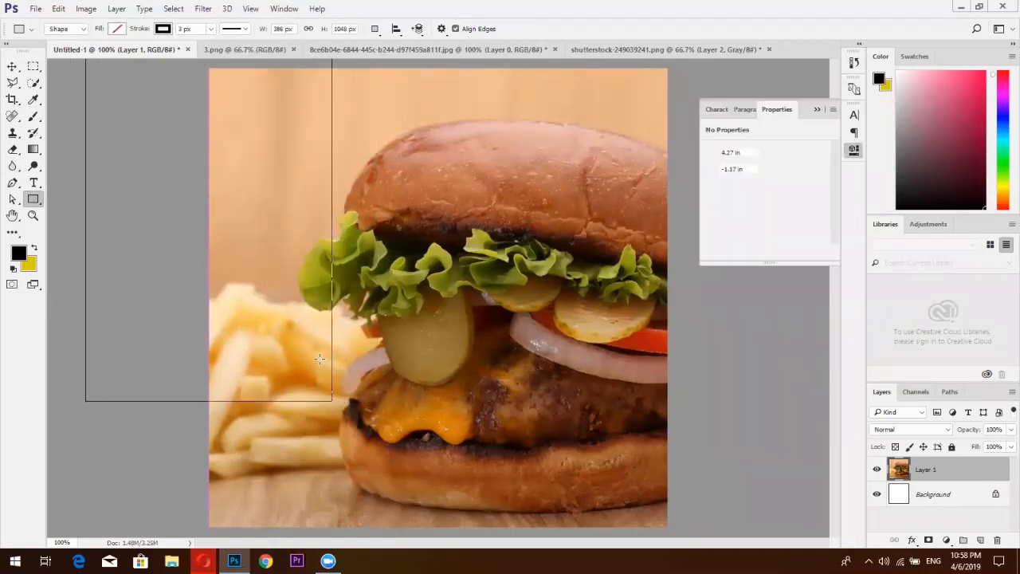
Remove the rectangle's stroke and fill it with solid orange from the recently used colors.
click(125, 28)
click(125, 28)
click(163, 31)
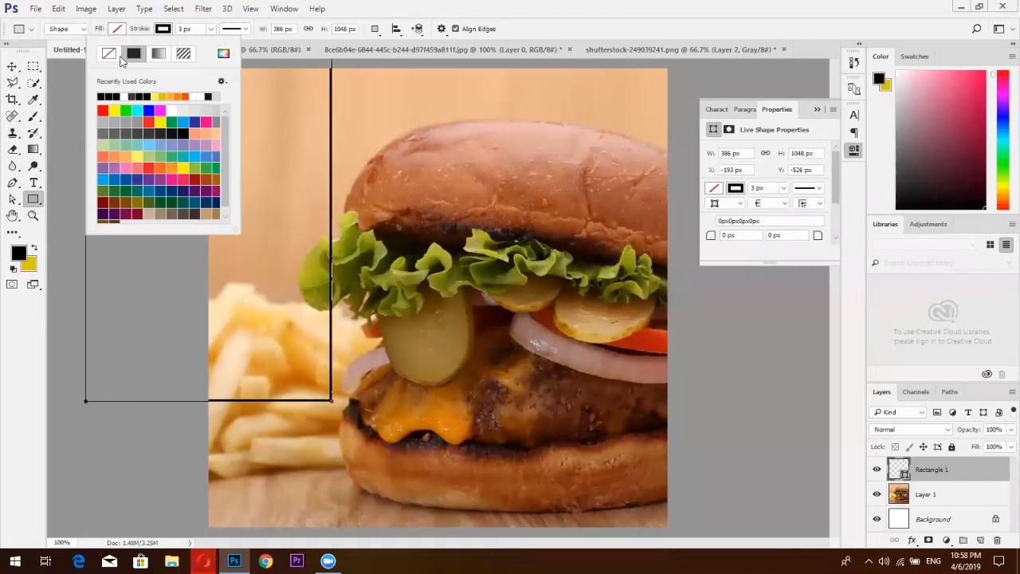
click(109, 54)
click(119, 29)
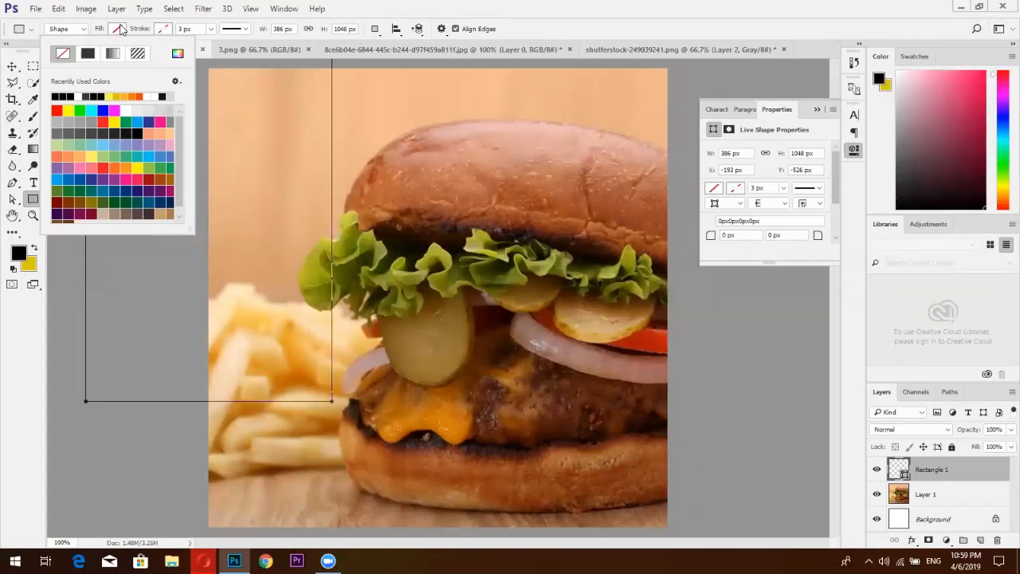
click(119, 29)
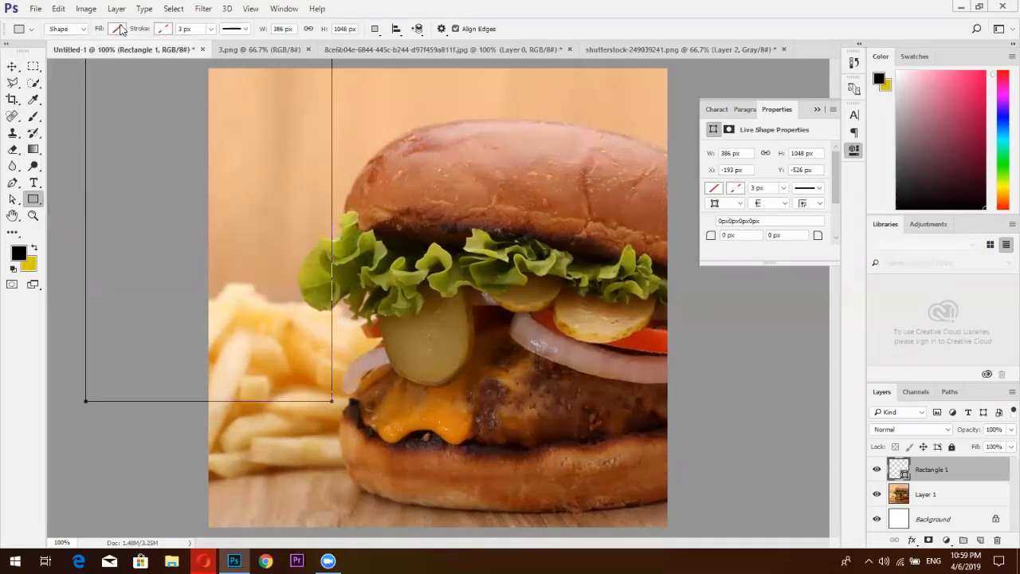
click(119, 29)
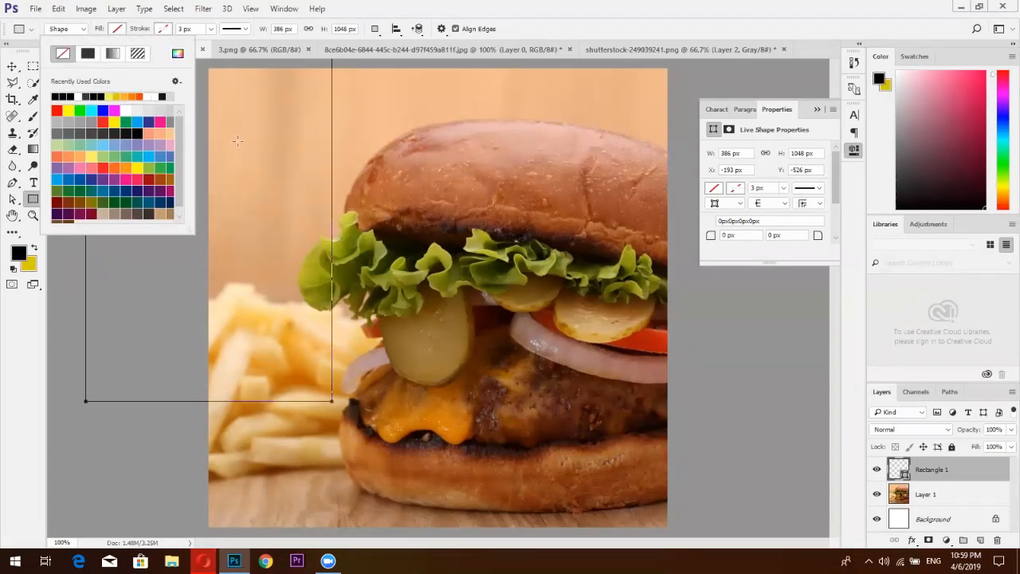
click(143, 96)
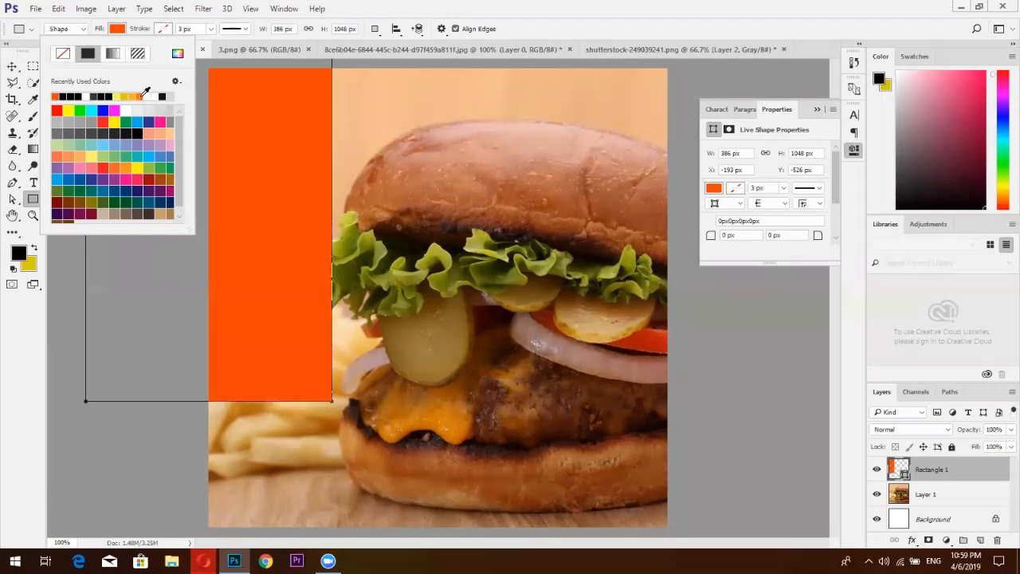
Move the orange rectangle to cover the canvas's left side at full height, and shift the burger photo right until the lettuce clears it.
click(12, 68)
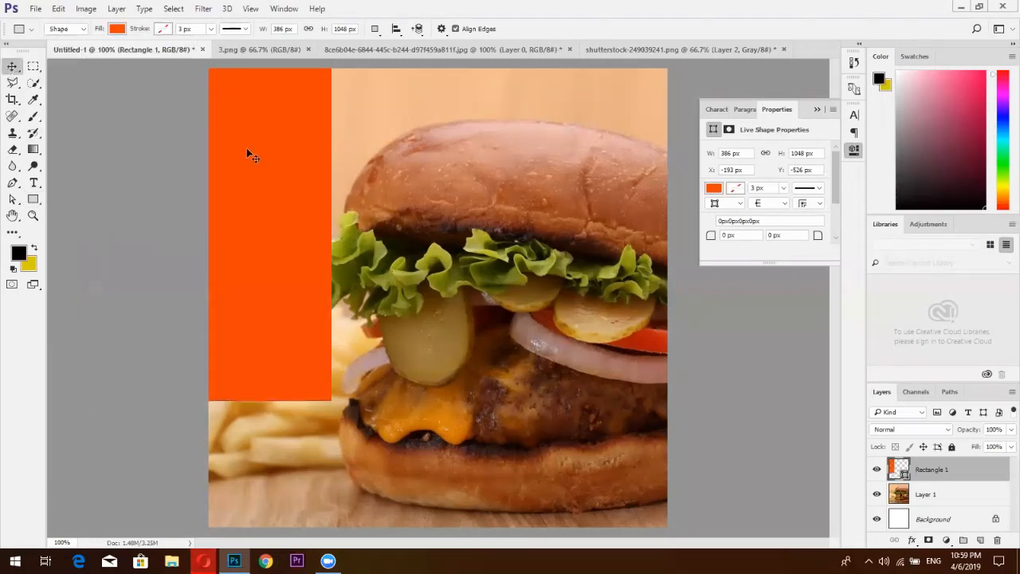
drag(273, 192, 324, 364)
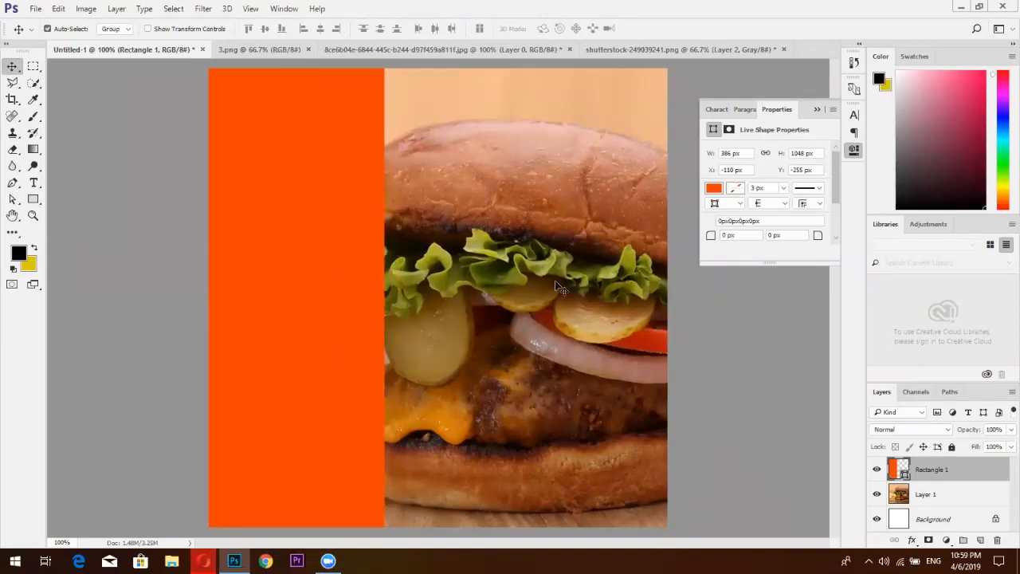
drag(558, 289, 374, 260)
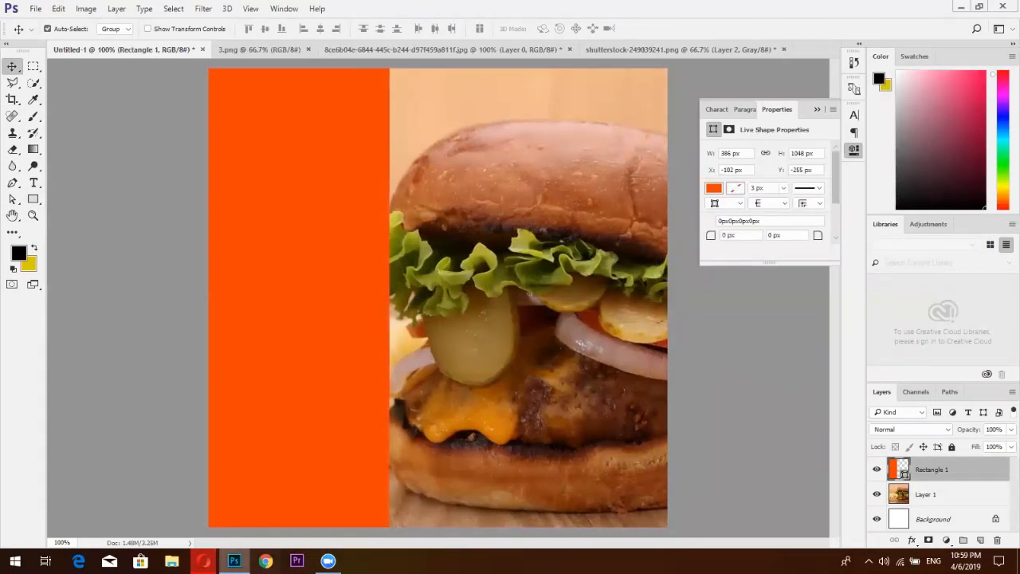
Lower the orange rectangle's opacity so the fries show through, using the translucent overlay in the Pinterest food banner as a reference.
click(215, 510)
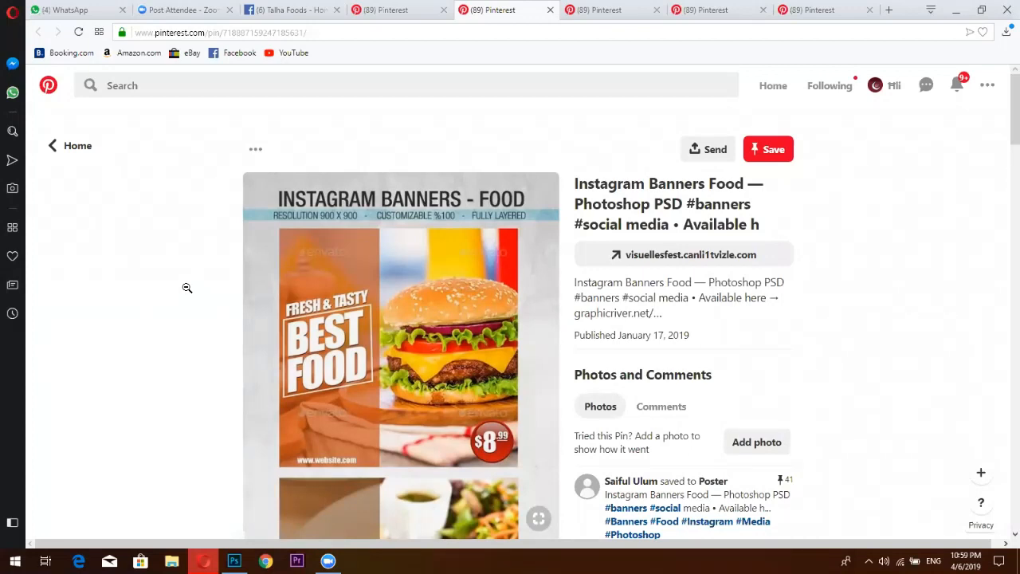
click(234, 561)
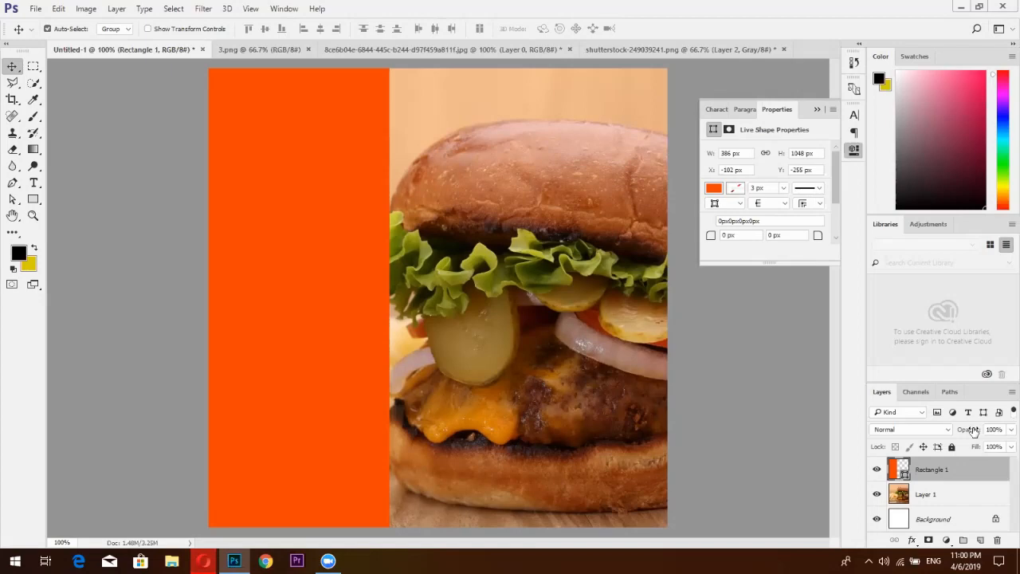
drag(971, 431, 941, 439)
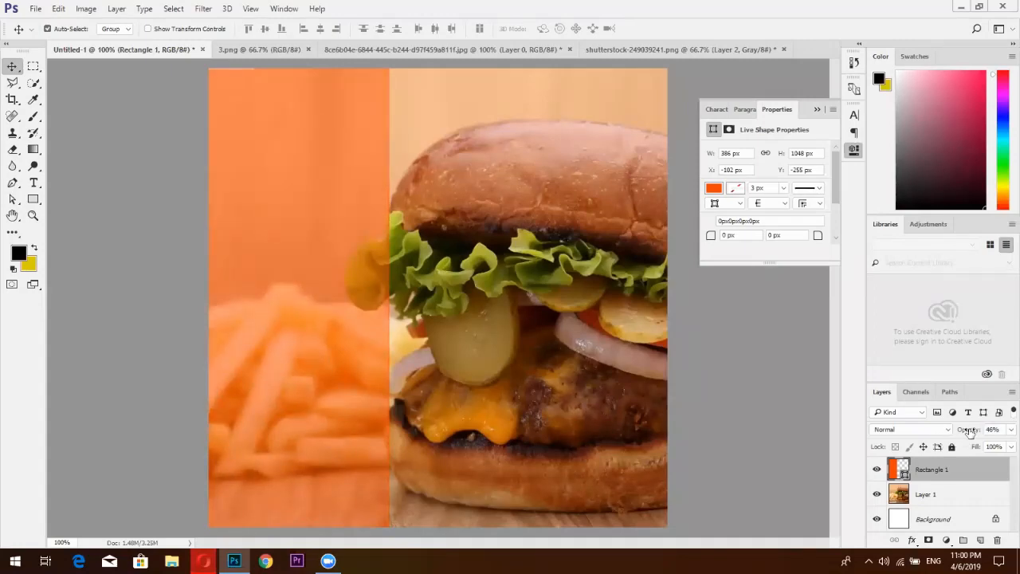
drag(970, 431, 975, 431)
click(204, 562)
key(alt+Tab)
drag(978, 431, 980, 430)
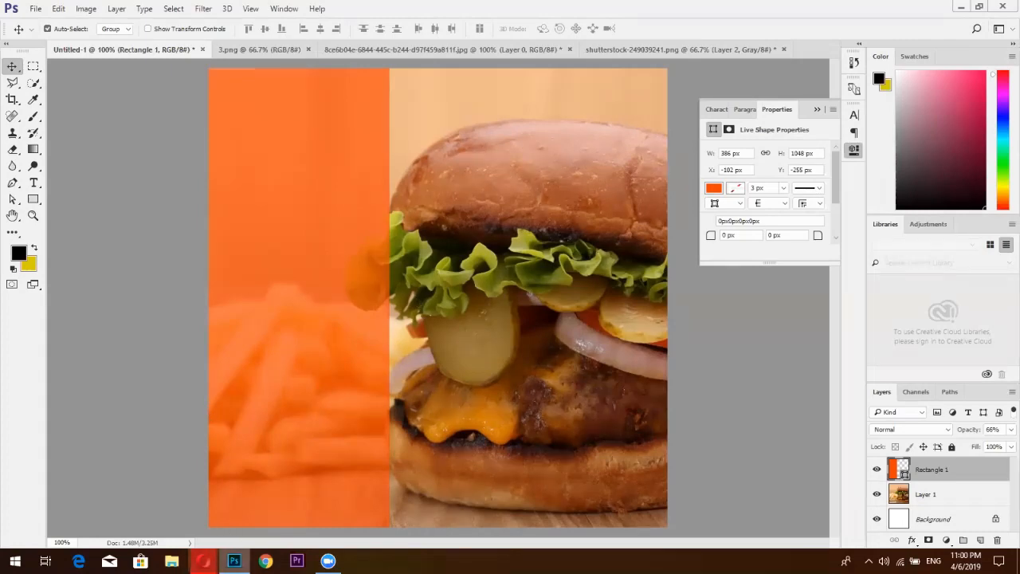
key(alt+Tab)
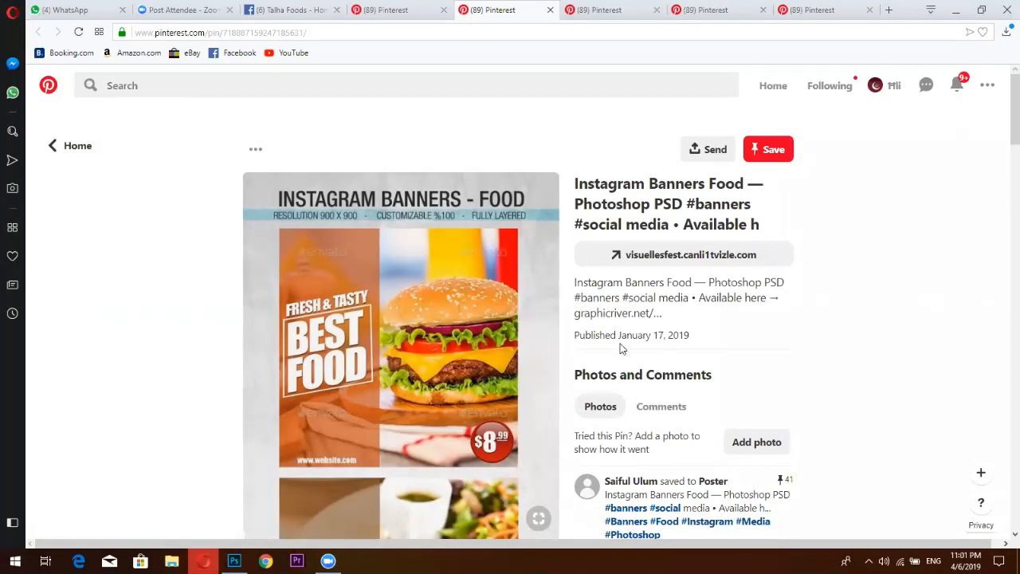
key(alt+Tab)
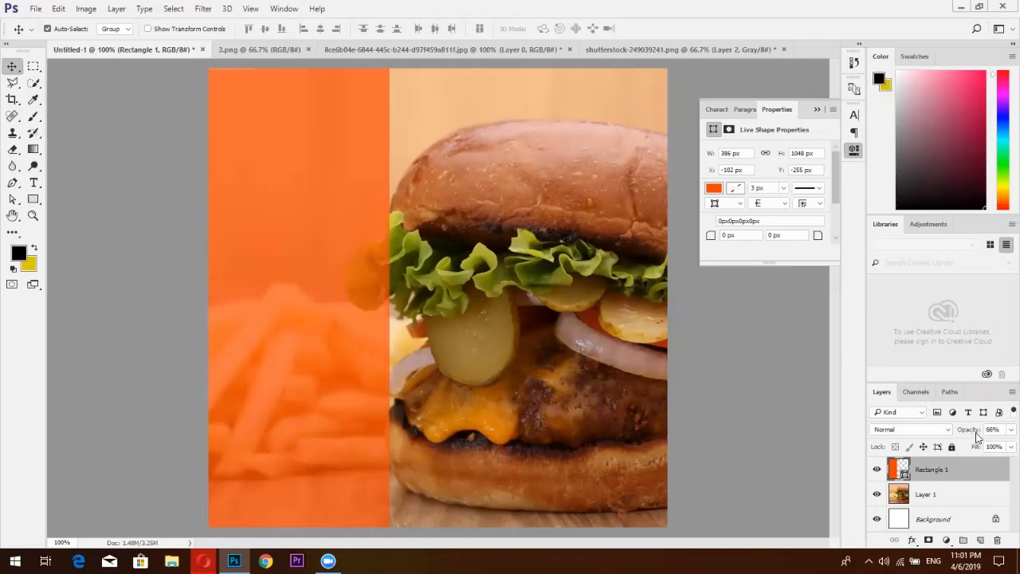
mouse_move(968, 434)
mouse_down()
mouse_move(929, 431)
mouse_move(985, 426)
mouse_move(970, 429)
mouse_up()
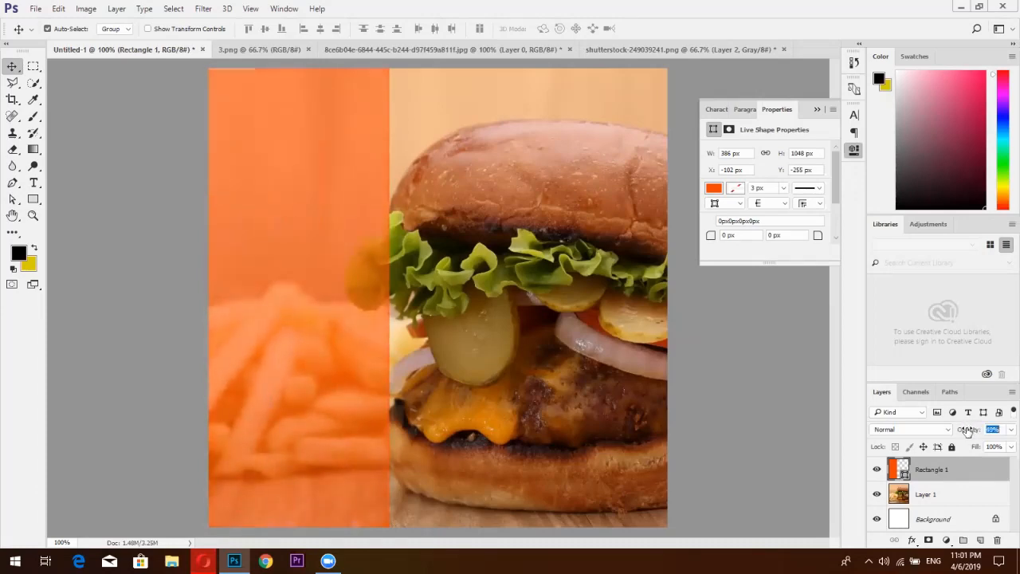
drag(968, 431, 968, 430)
Switch to the Opera browser, search Google for "burger tagline" in a new tab, and open the Genius fast food slogans page.
click(203, 561)
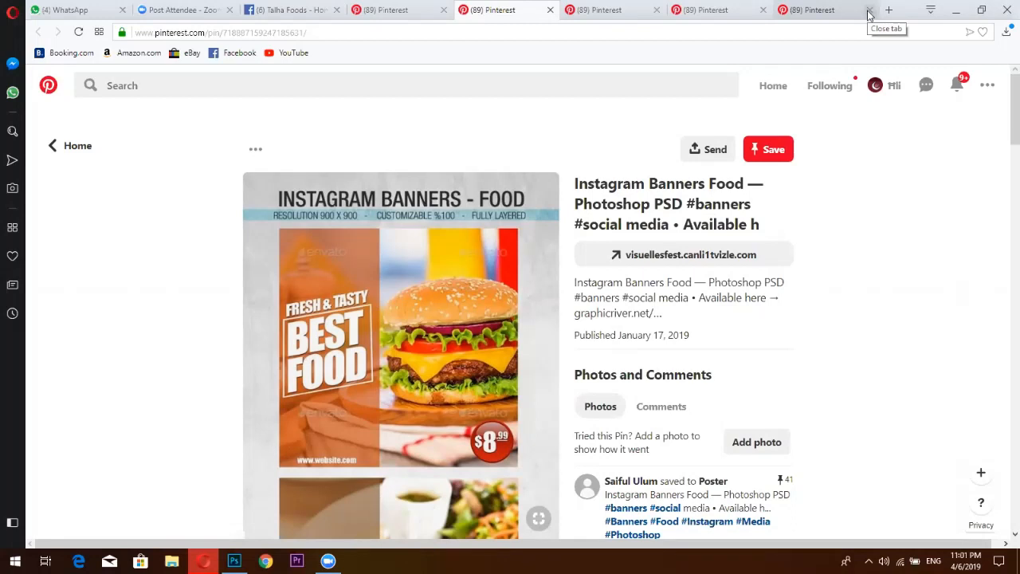
click(888, 9)
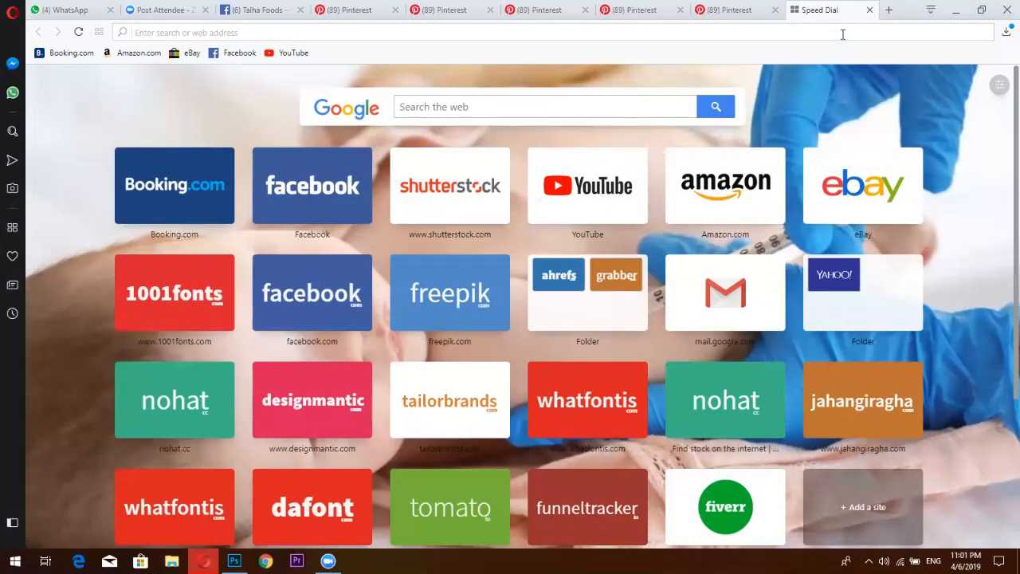
text(burg)
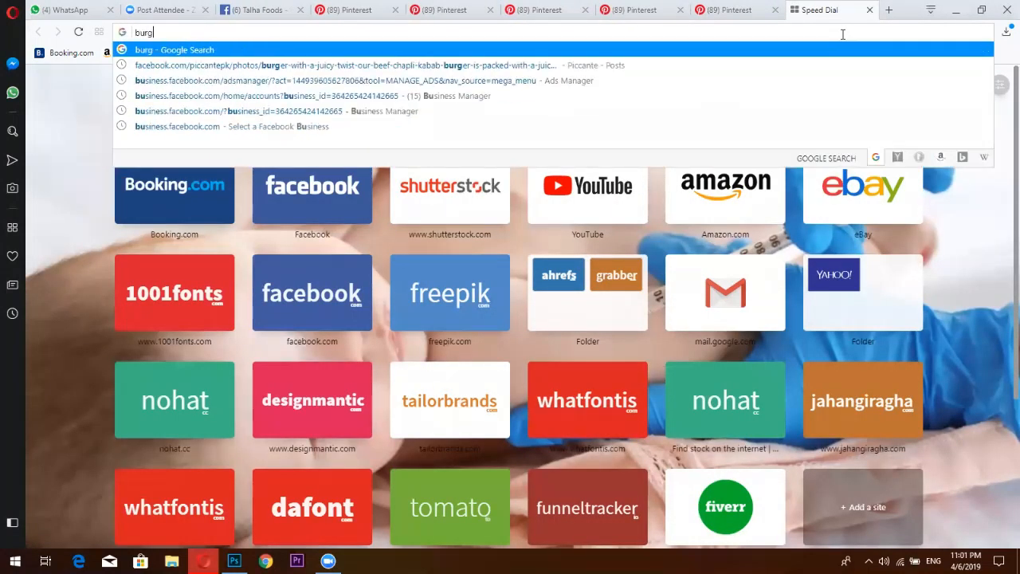
text(er)
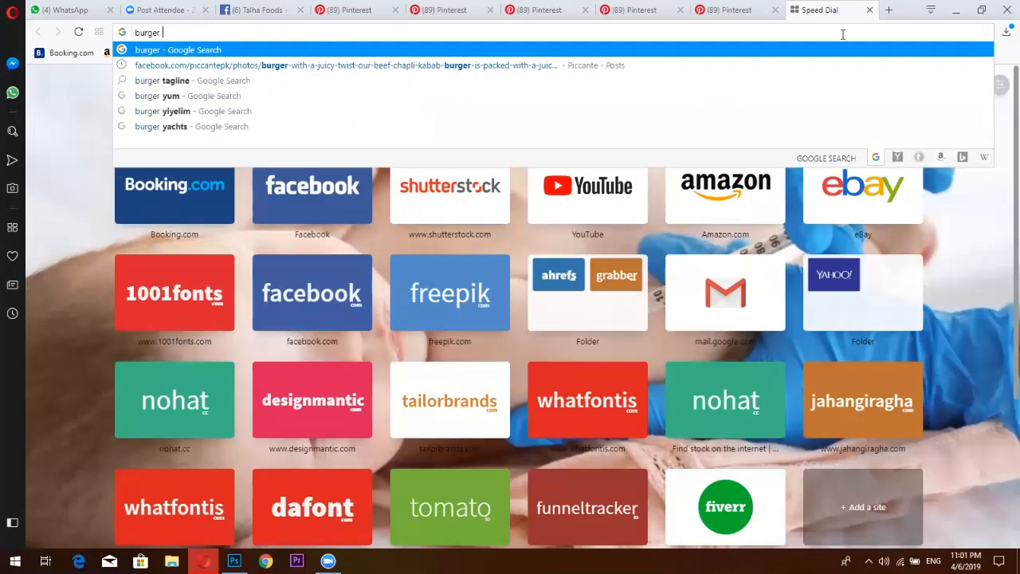
click(629, 81)
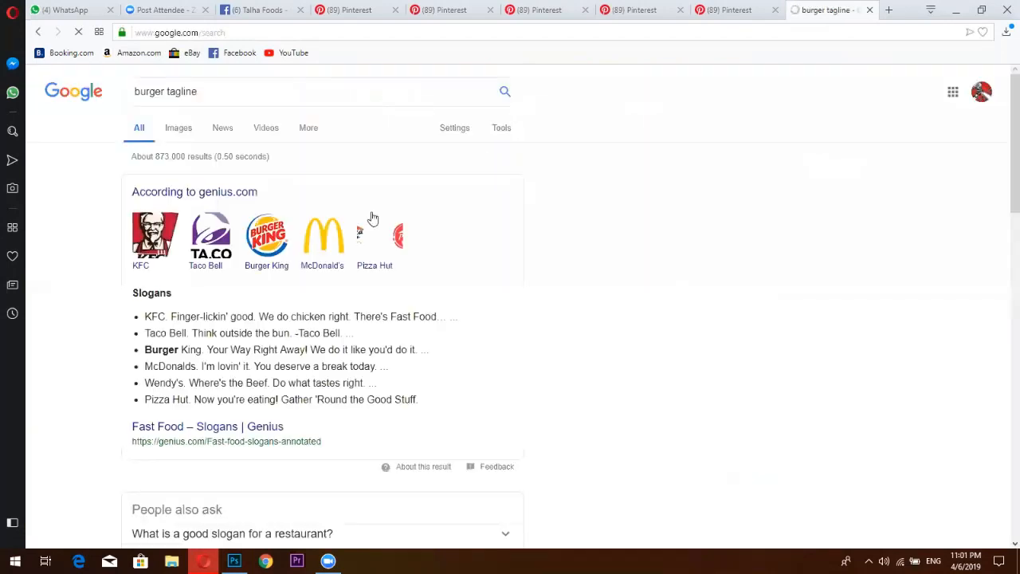
click(217, 431)
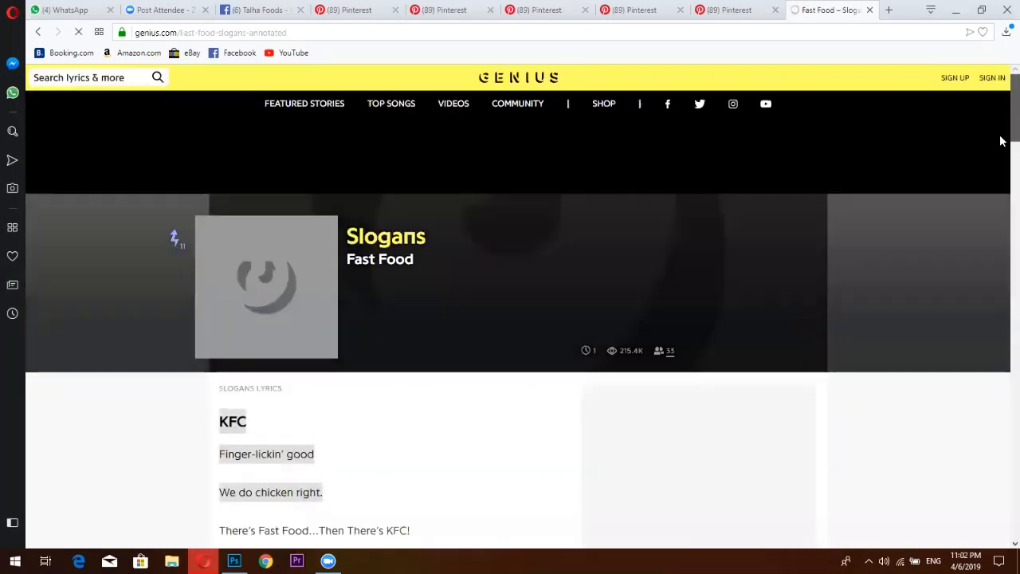
Look through the fast food slogans for tagline ideas and highlight "Come hungry. Leave happy" as an example.
scroll(1003, 141, down, 4)
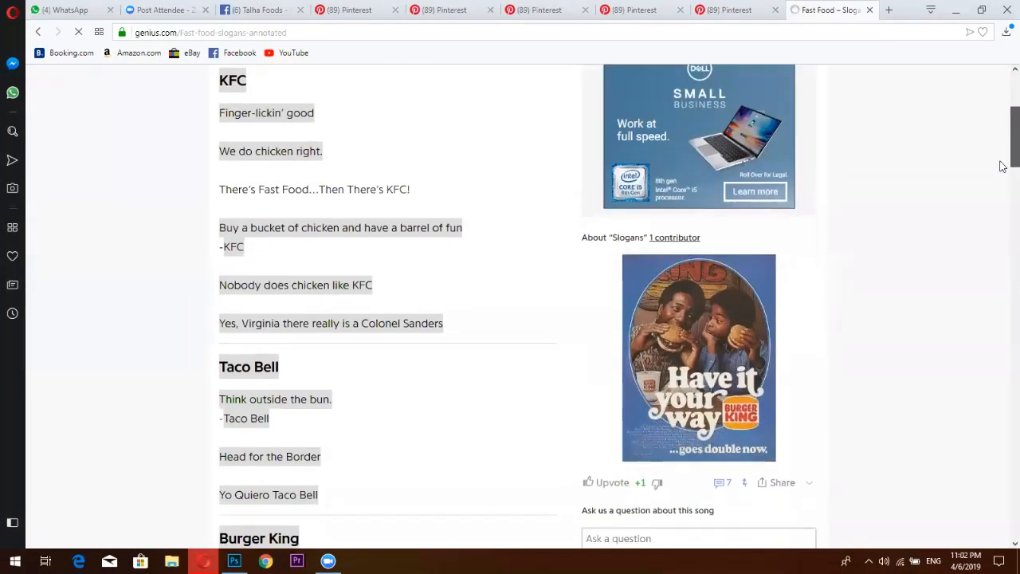
drag(1000, 161, 1007, 337)
scroll(1002, 387, down, 5)
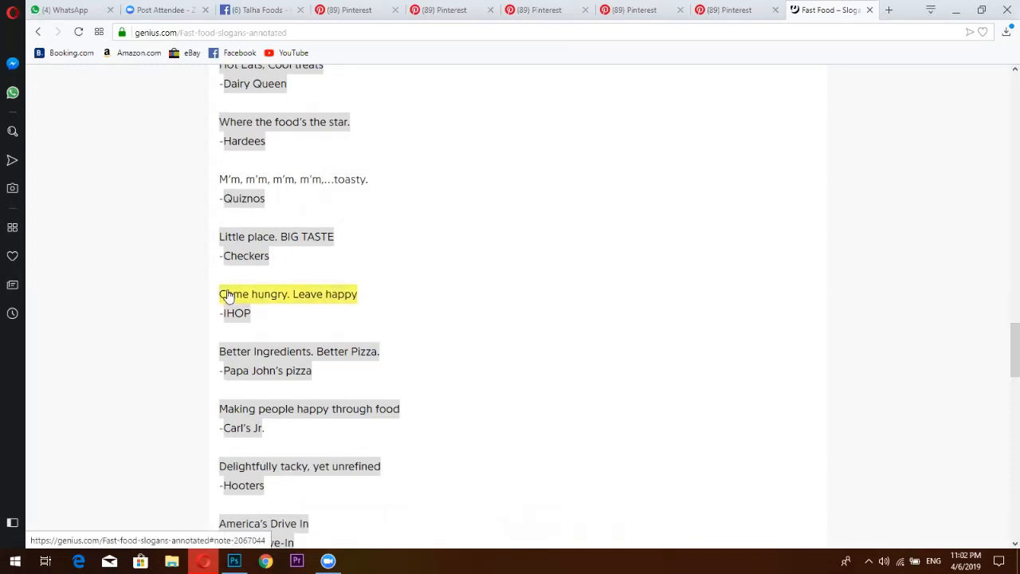
drag(221, 295, 355, 298)
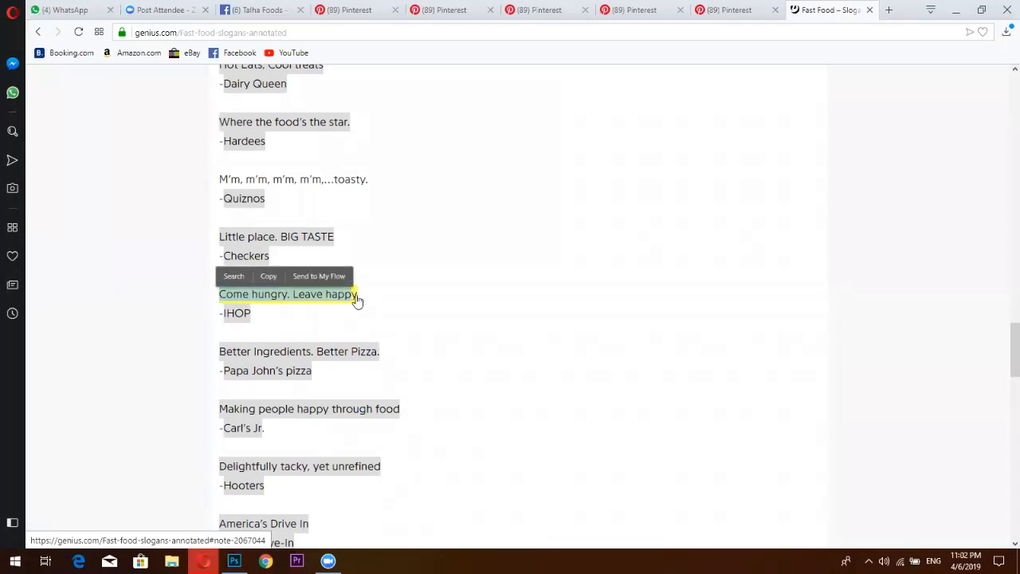
click(187, 284)
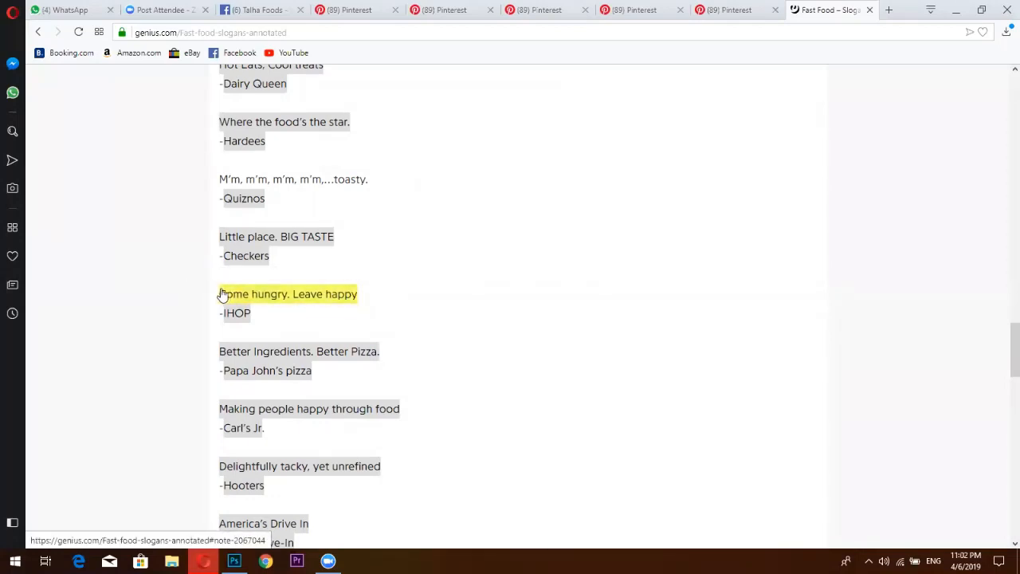
drag(222, 296, 369, 289)
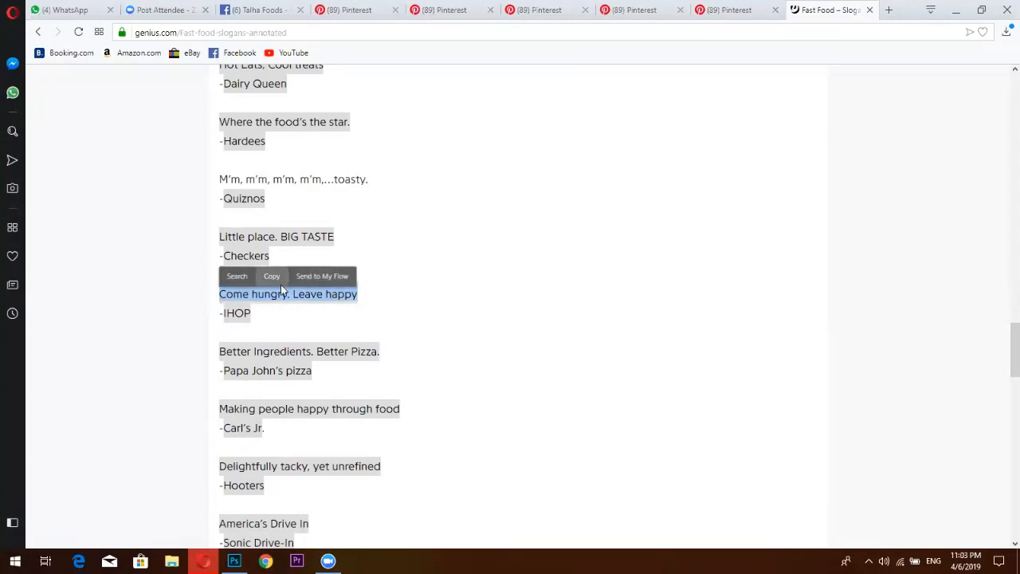
click(176, 378)
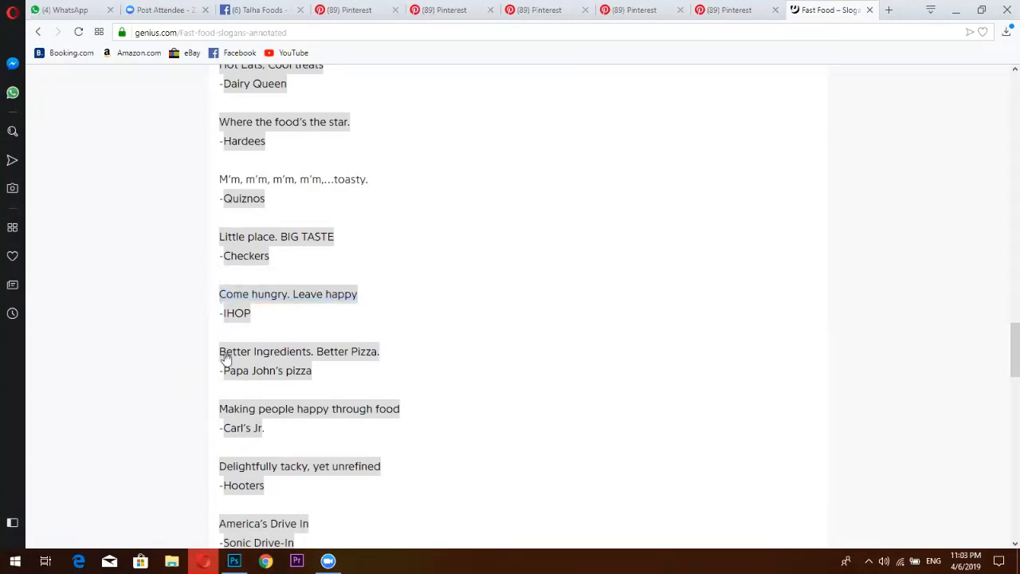
Search the web for the slogan "Better Ingredients. Better Pizza." and replace "Pizza" with "burger" in the query text.
drag(221, 356, 396, 356)
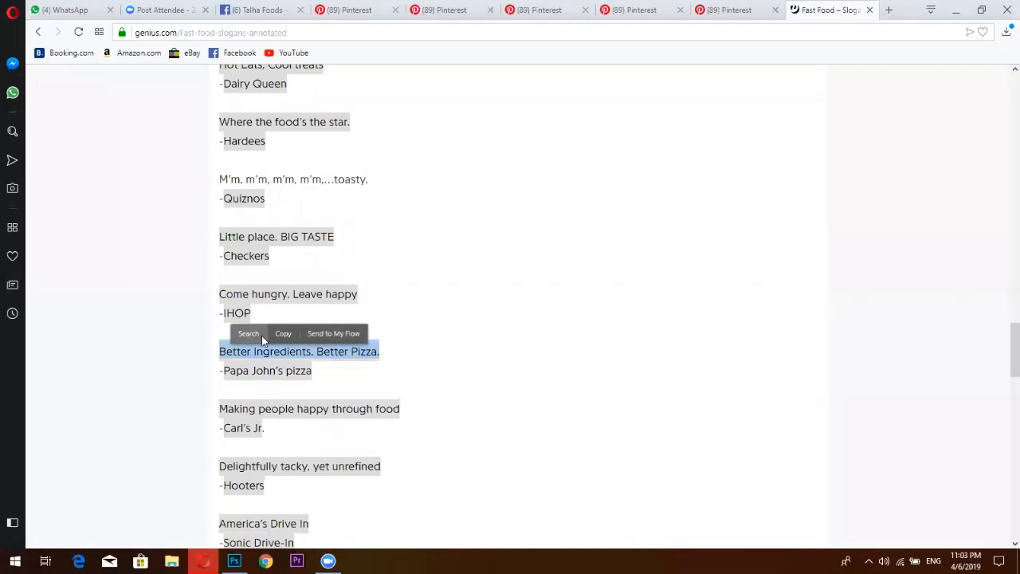
click(256, 335)
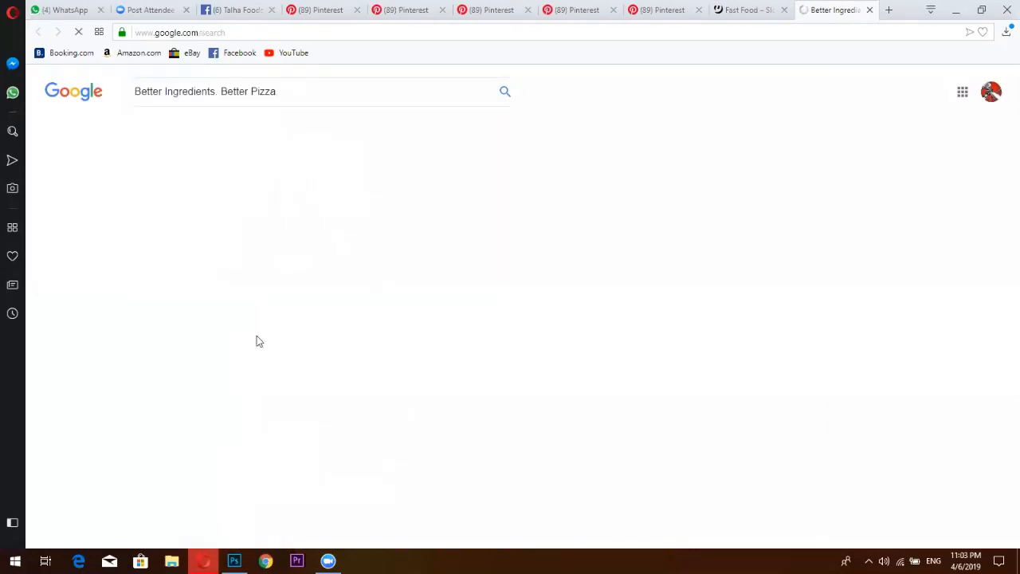
click(272, 93)
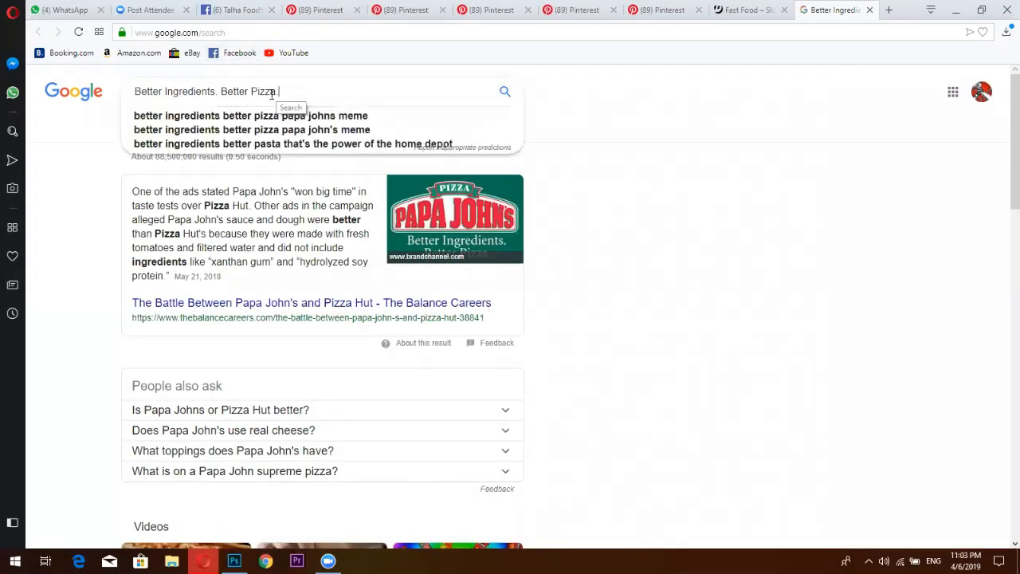
drag(272, 93, 257, 94)
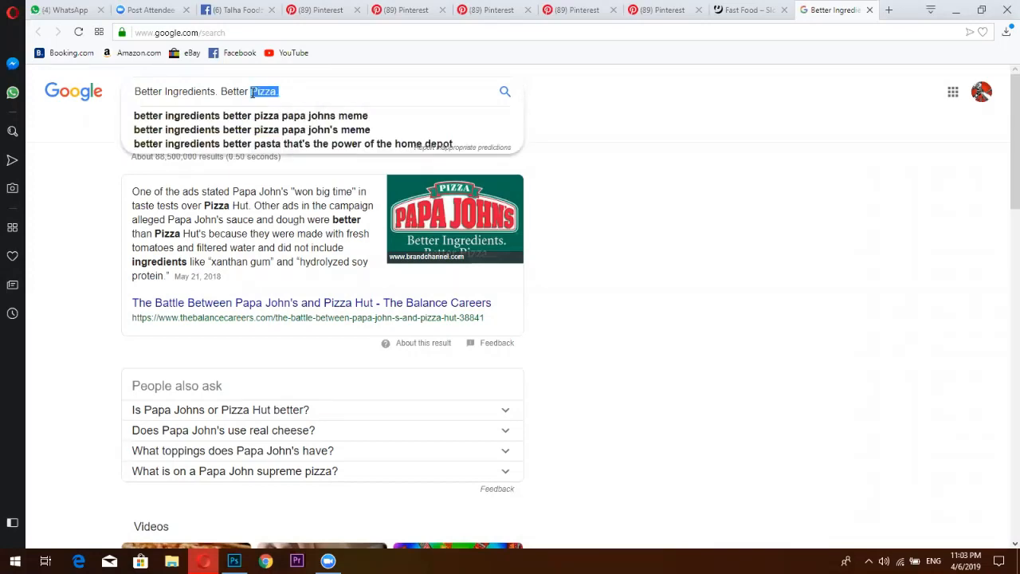
text(burg)
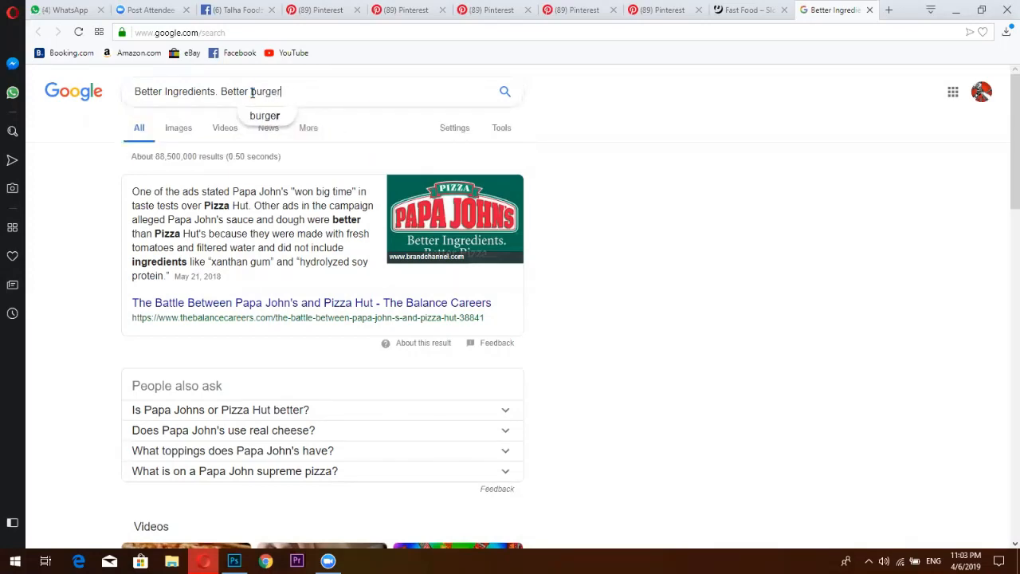
Search Google for "Better Ingredients. Better burger" and copy the whole query text.
text(er)
key(Return)
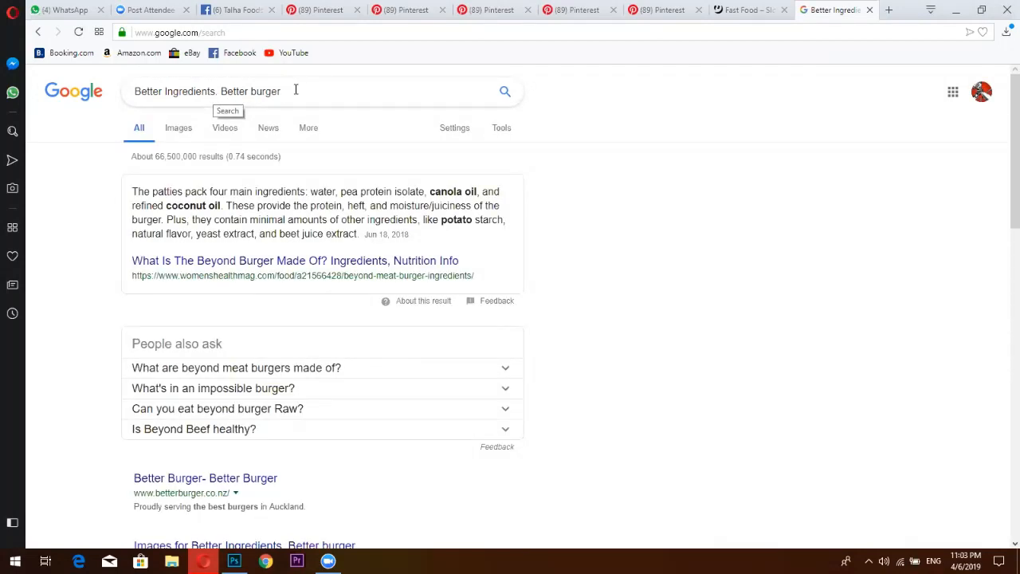
drag(289, 90, 130, 94)
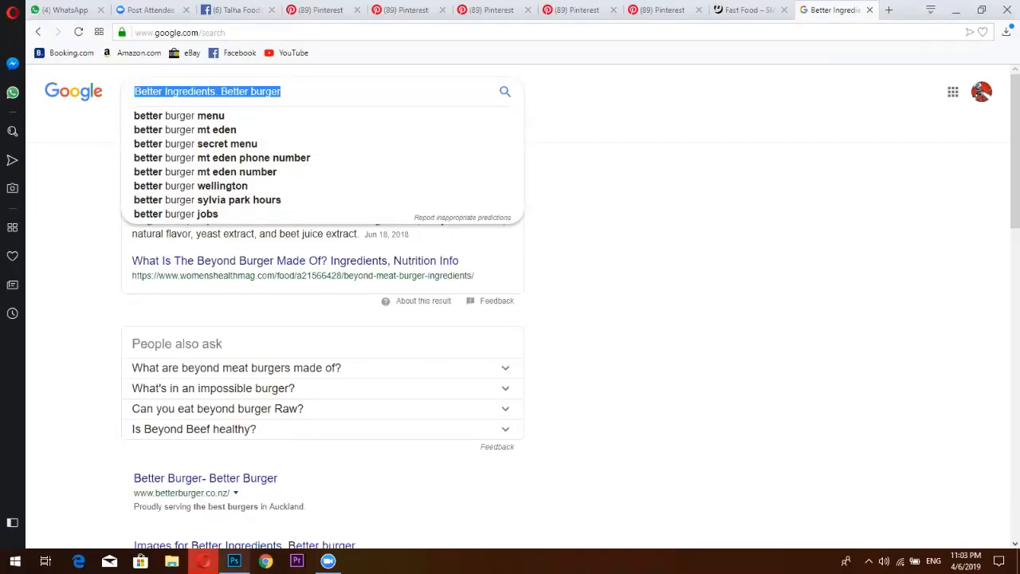
Switch to Photoshop, add the tagline "Better Ingredients. Better burger" as a text layer across the burger's upper bun, and select all its text.
click(233, 561)
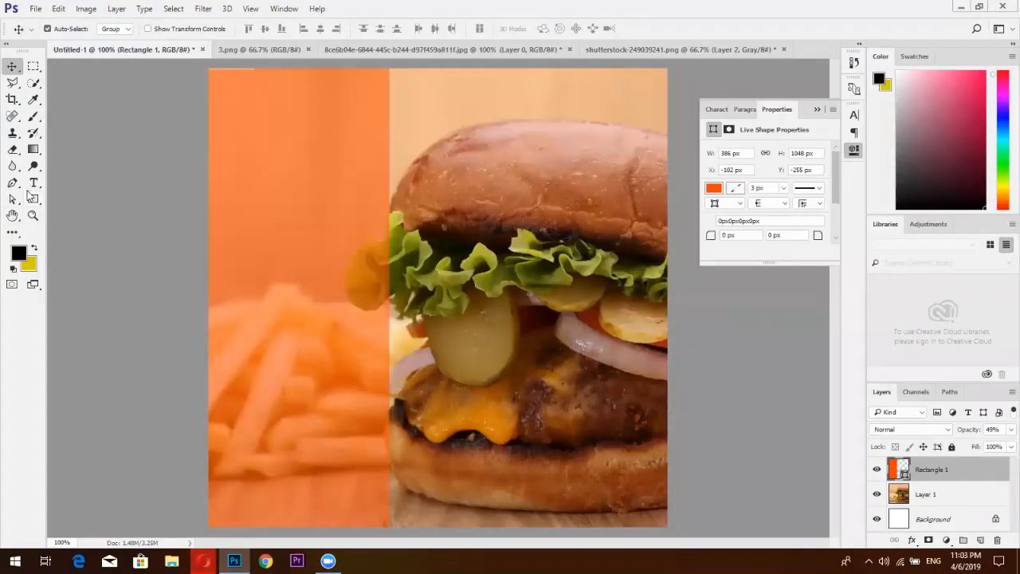
click(33, 183)
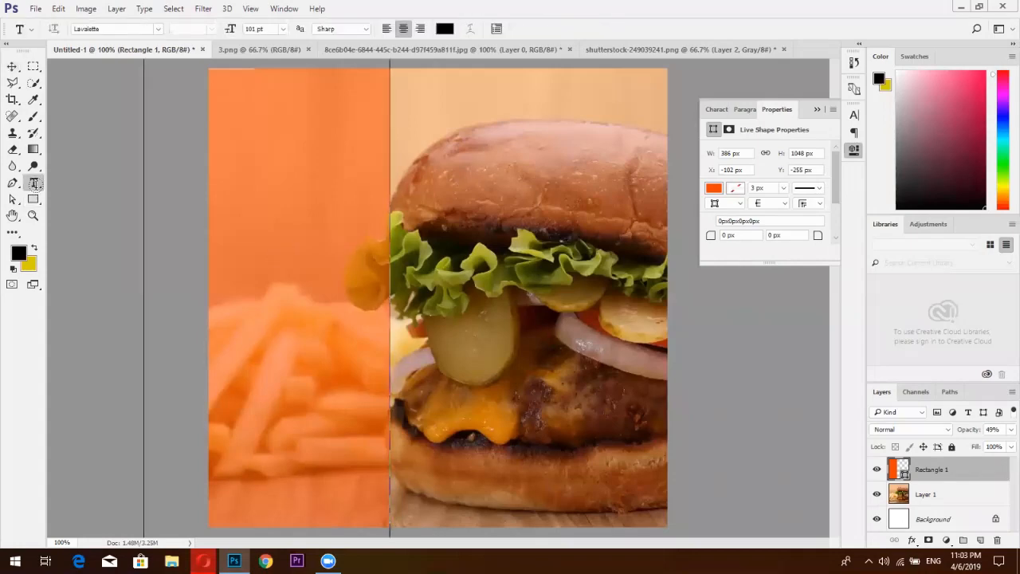
click(523, 224)
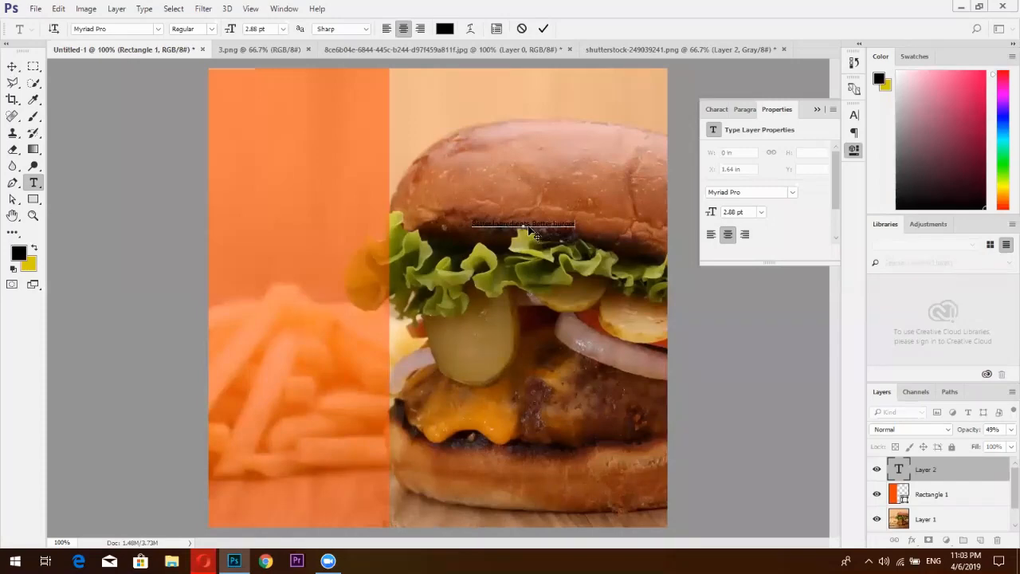
drag(523, 226, 524, 223)
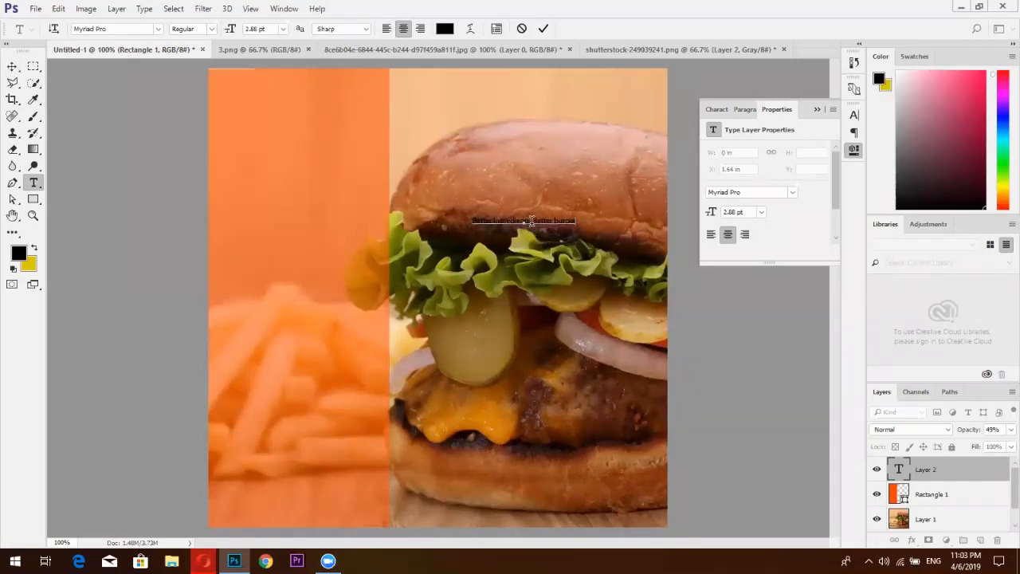
key(ctrl+a)
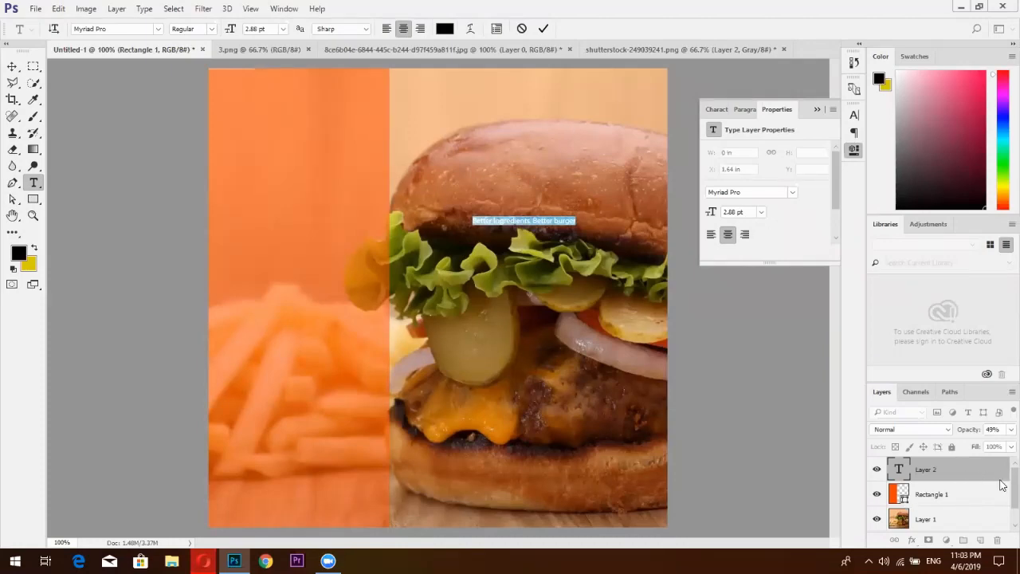
Select the burger photo layer, Layer 1, and try to transfer it onto the canvas of the same document.
scroll(1002, 502, down, 1)
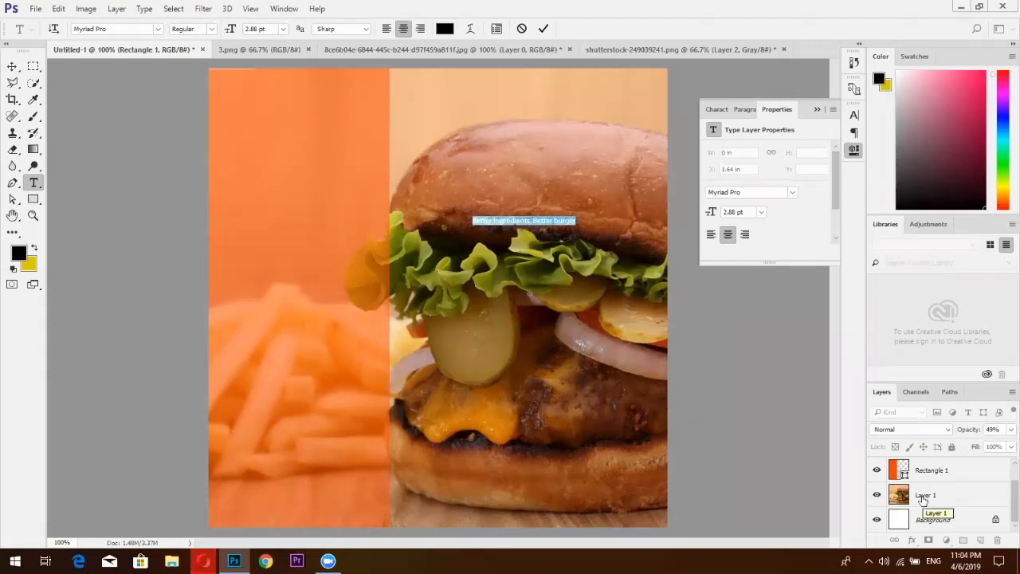
click(957, 523)
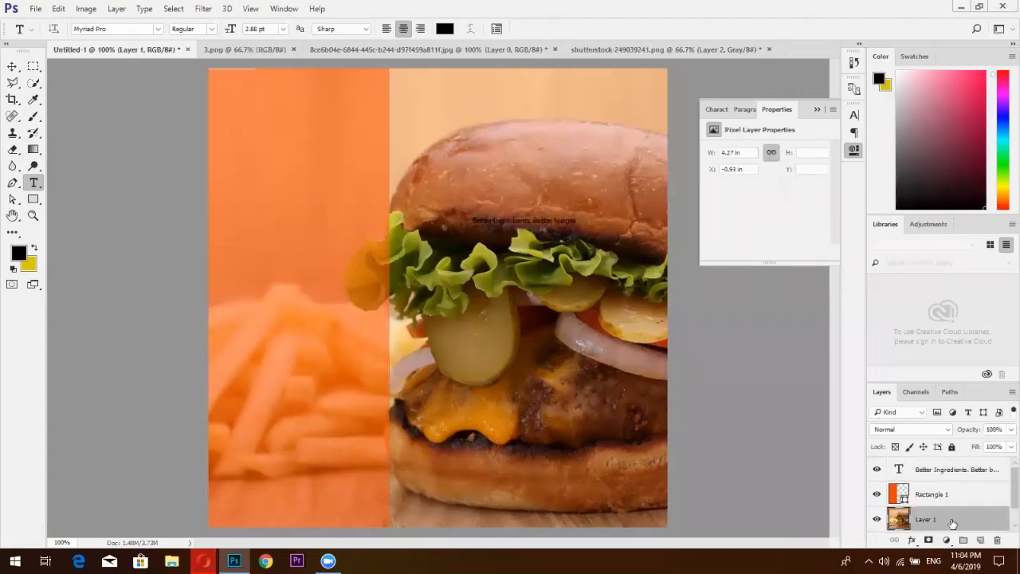
scroll(1001, 512, down, 1)
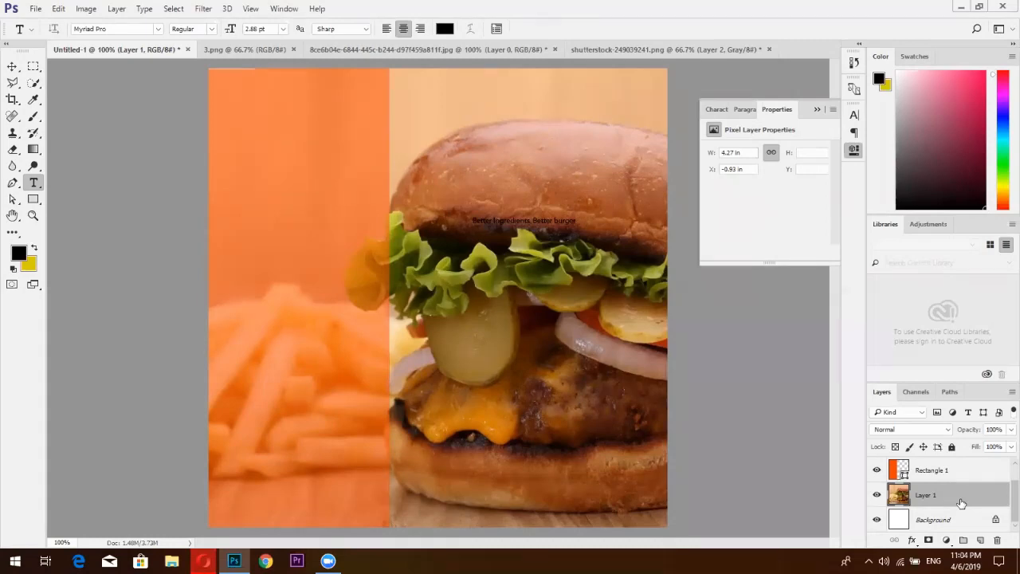
drag(962, 502, 693, 279)
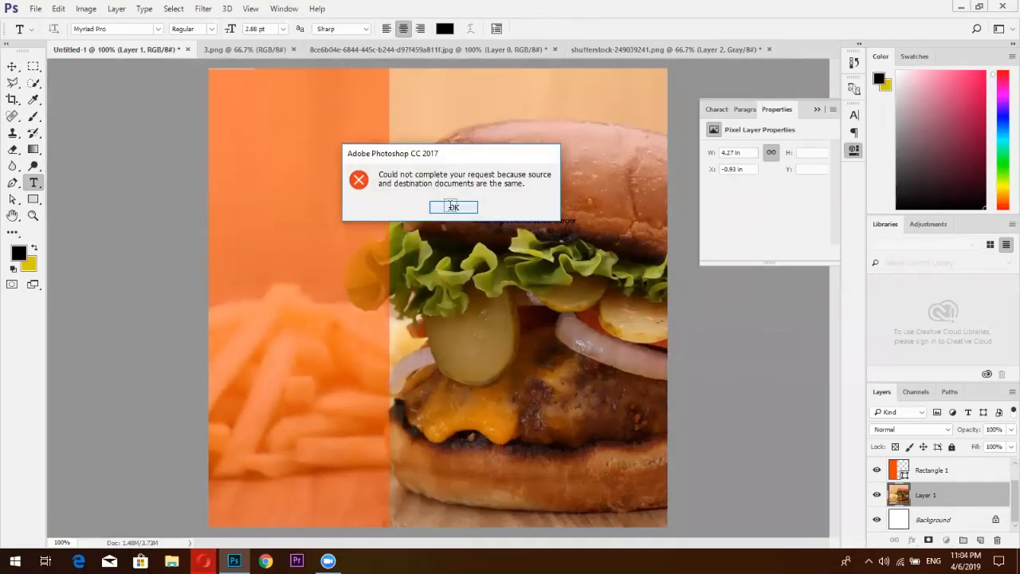
click(452, 207)
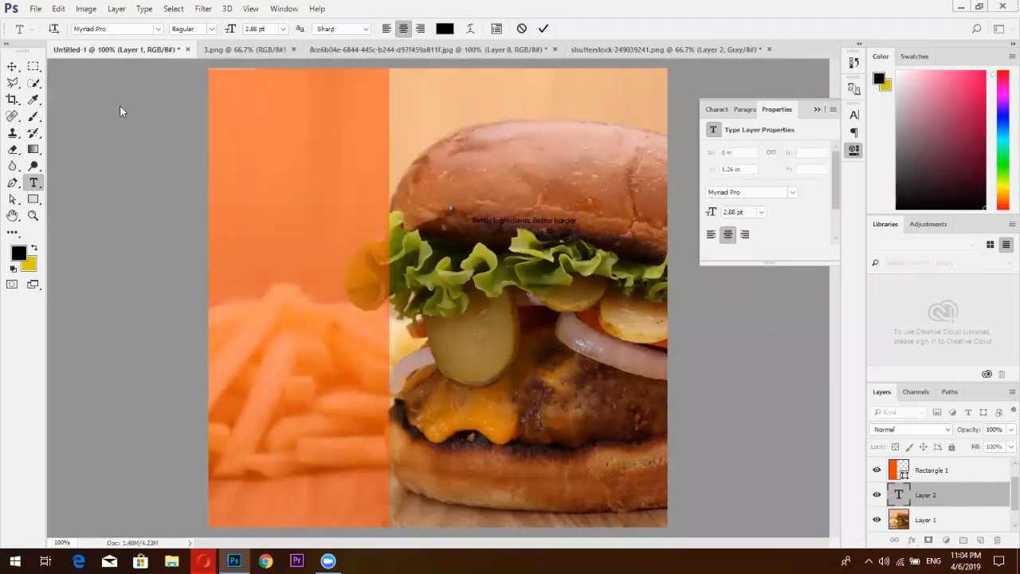
View the source burger photo document with the Move tool, return to the Untitled-1 post, and reselect the burger photo layer.
click(12, 66)
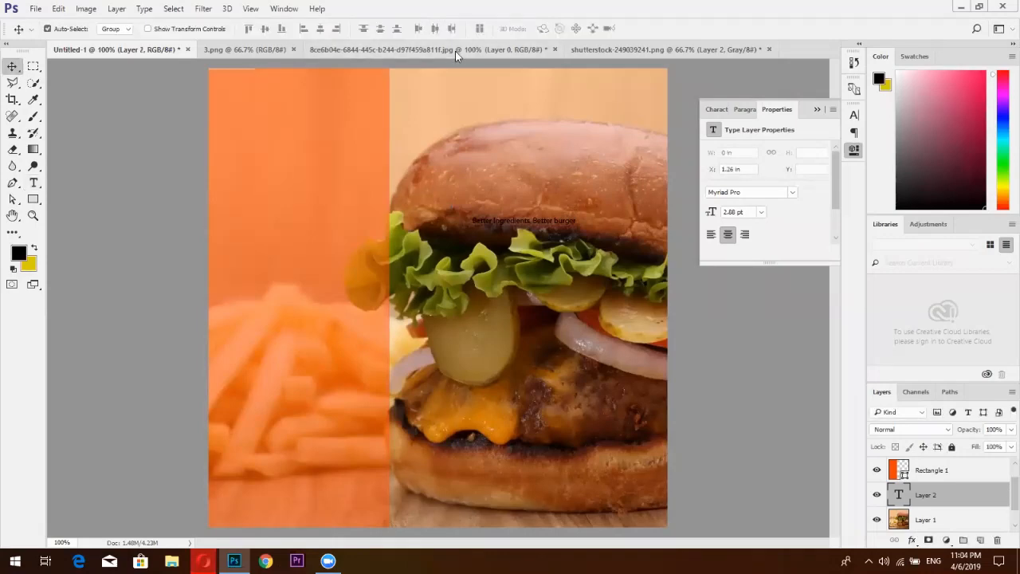
click(443, 52)
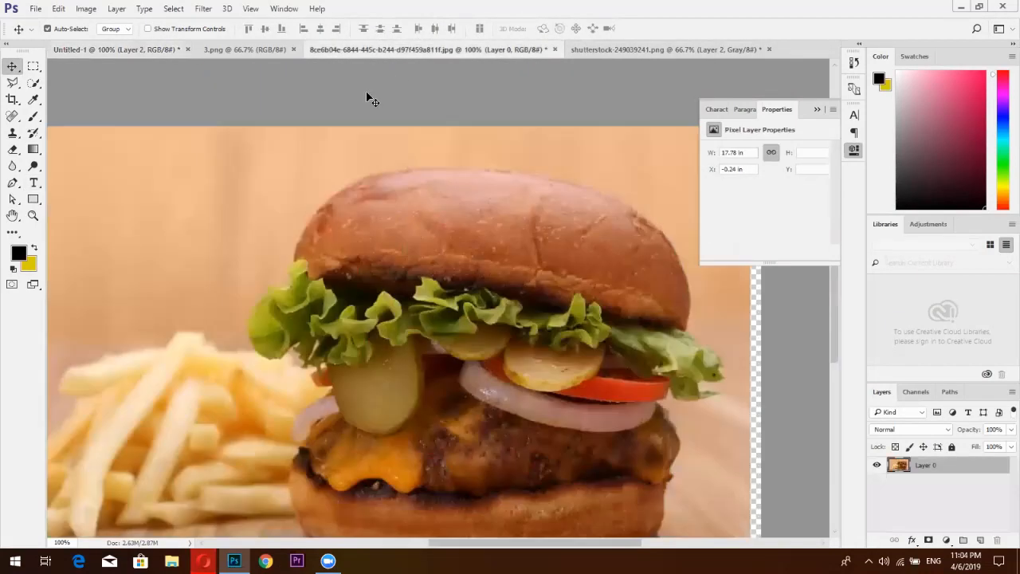
drag(369, 98, 121, 55)
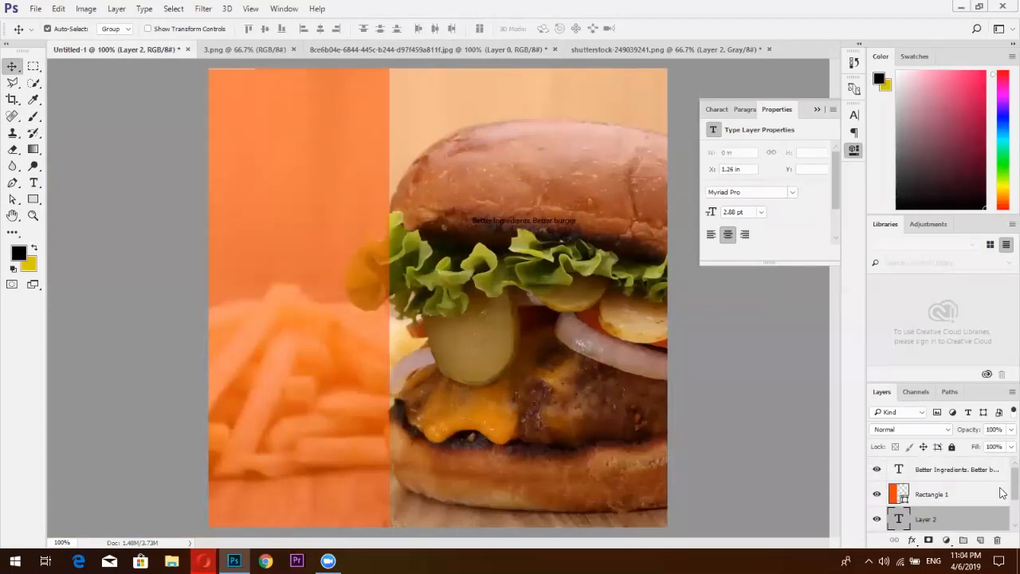
scroll(1003, 514, down, 2)
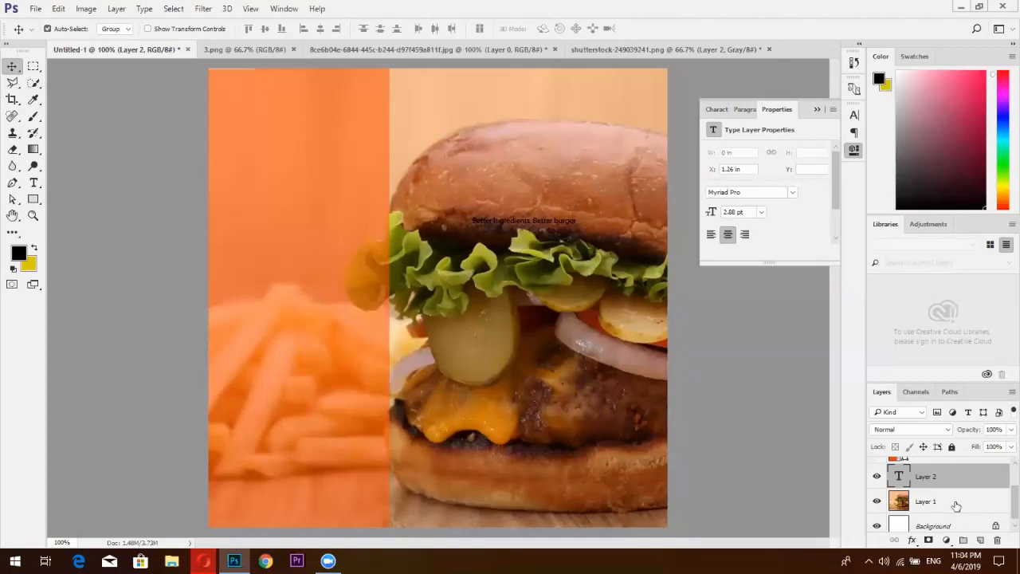
click(1002, 498)
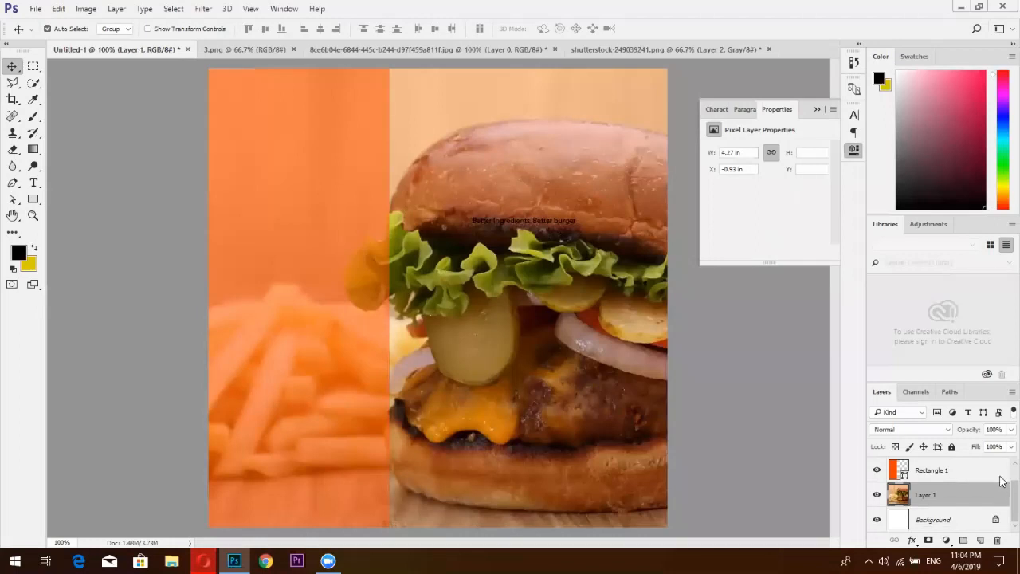
scroll(1003, 494, up, 1)
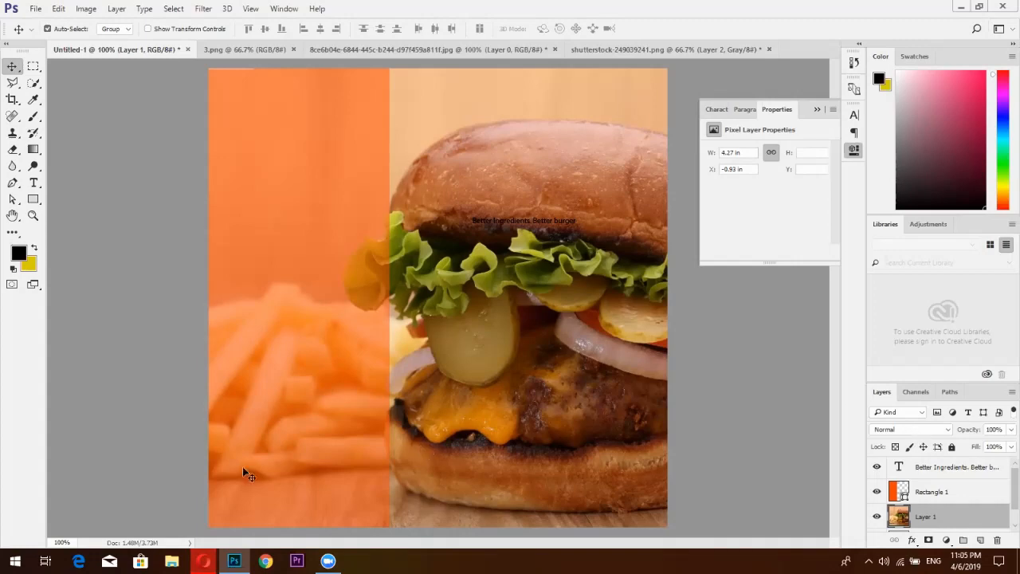
Switch to the Opera browser and open the Shutterstock site in a new tab.
click(205, 561)
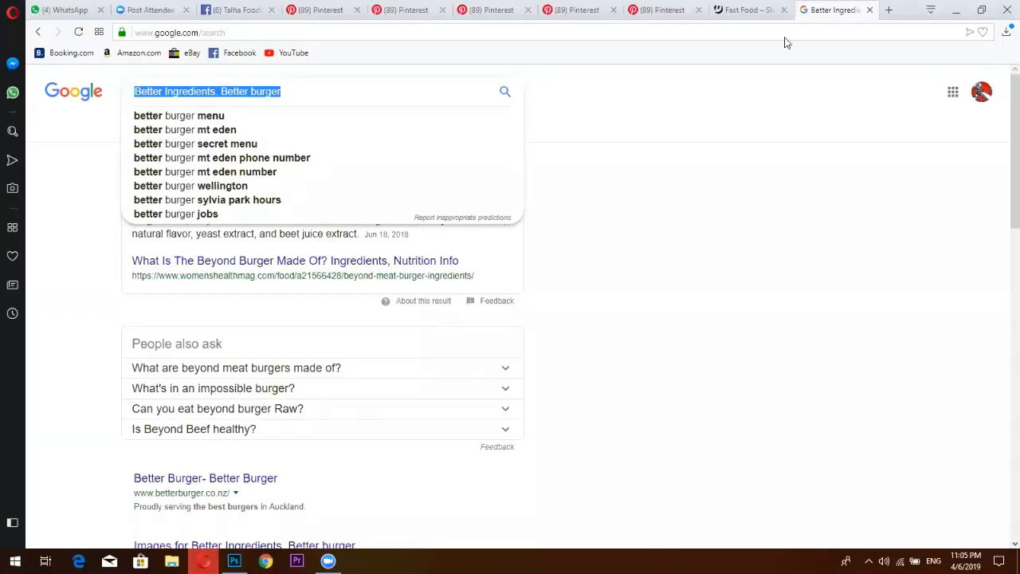
click(888, 11)
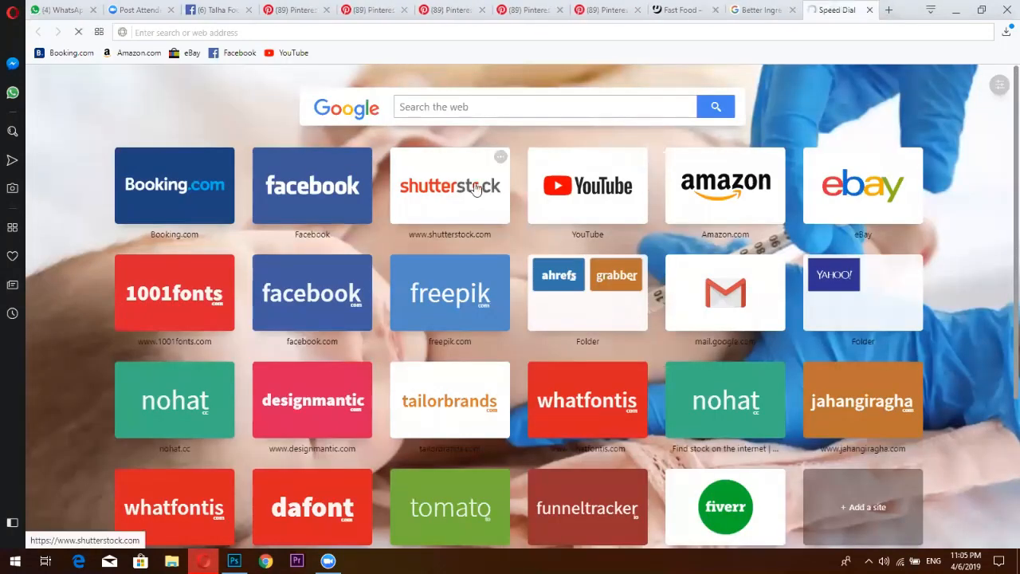
click(475, 188)
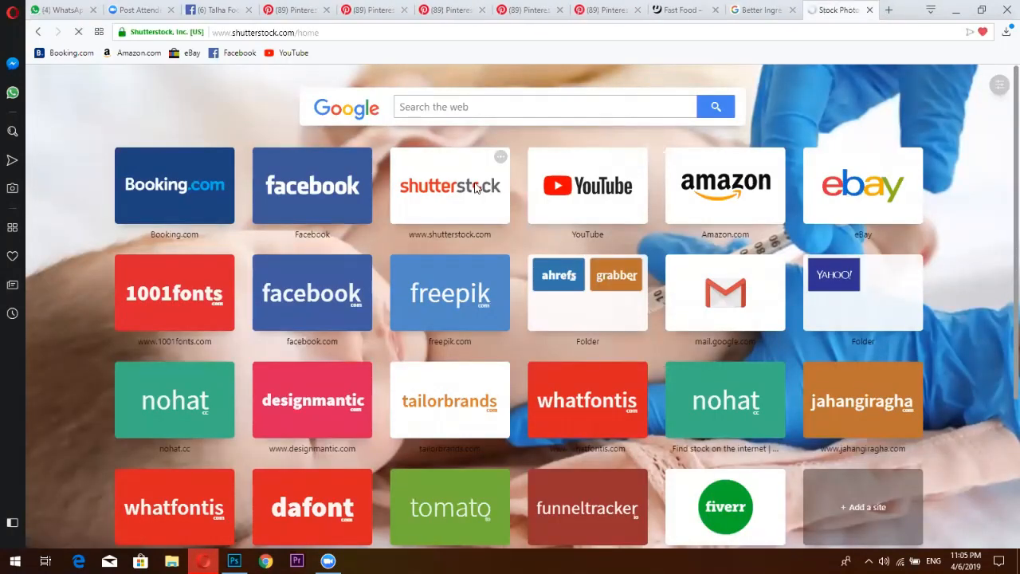
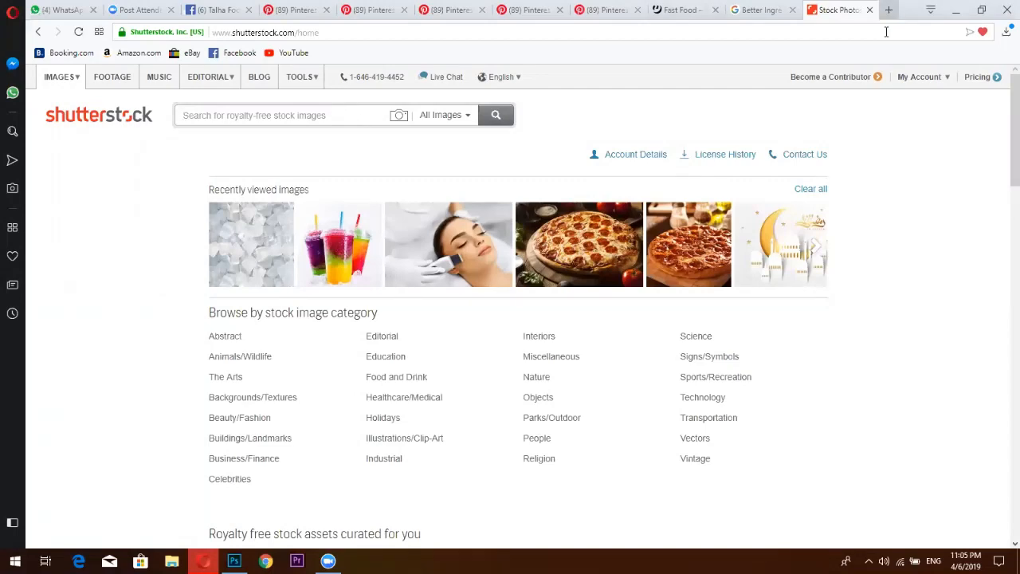
Open Freepik in a new tab, search it for "burger", and look through the graphics and photos.
key(ctrl+t)
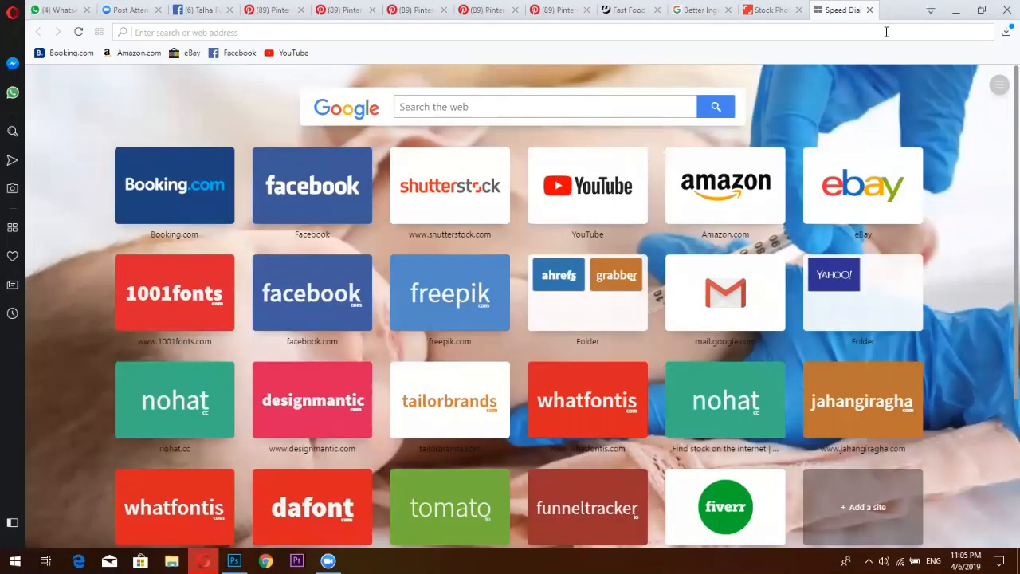
text(fre)
key(Return)
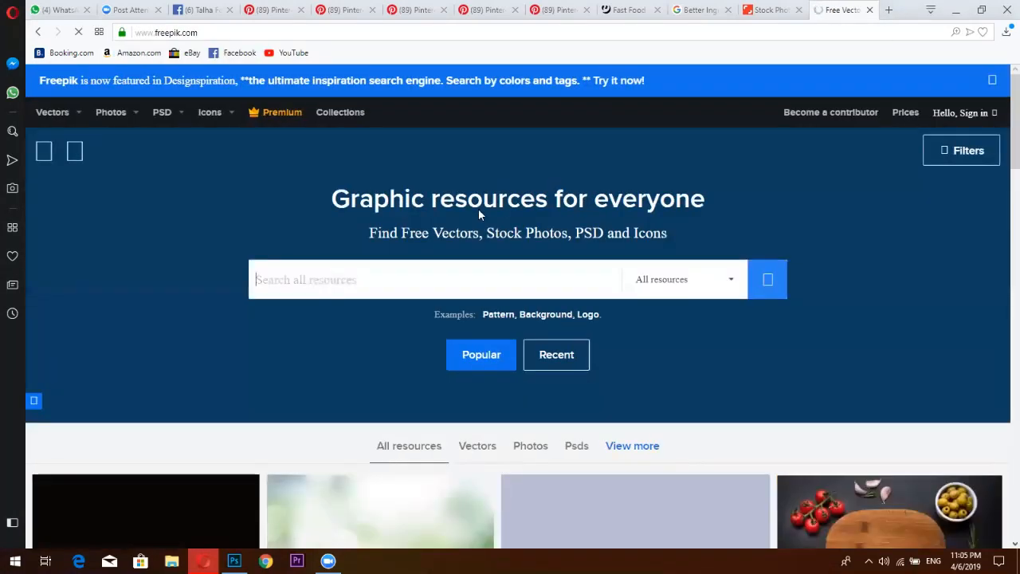
text(burg)
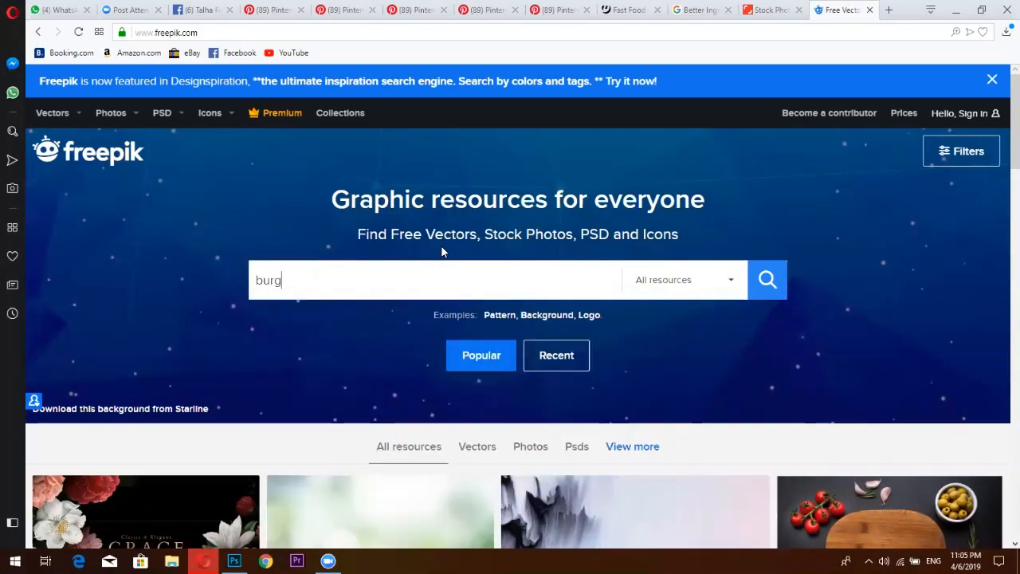
text(er)
key(Return)
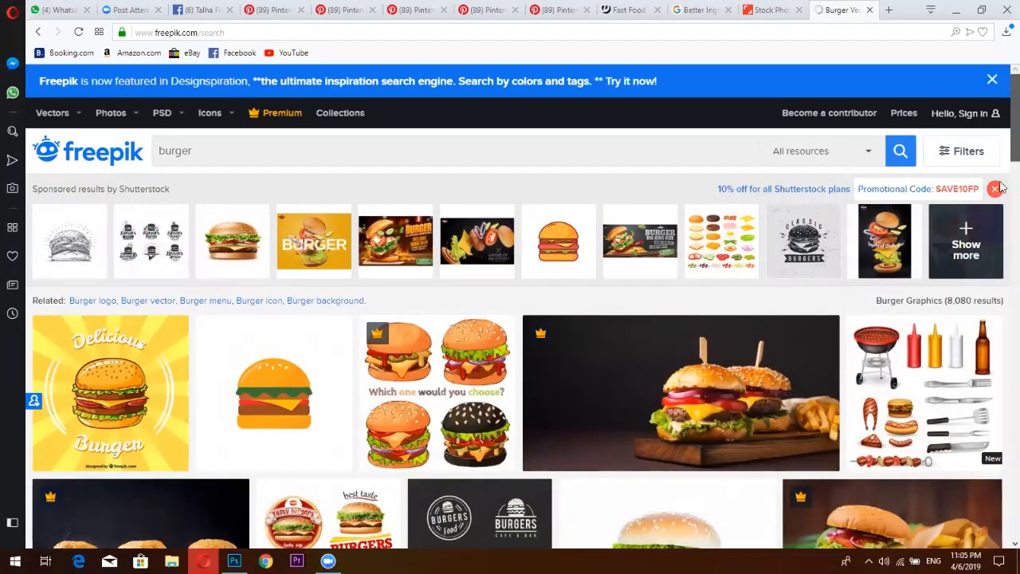
scroll(1003, 192, down, 6)
scroll(1003, 251, down, 2)
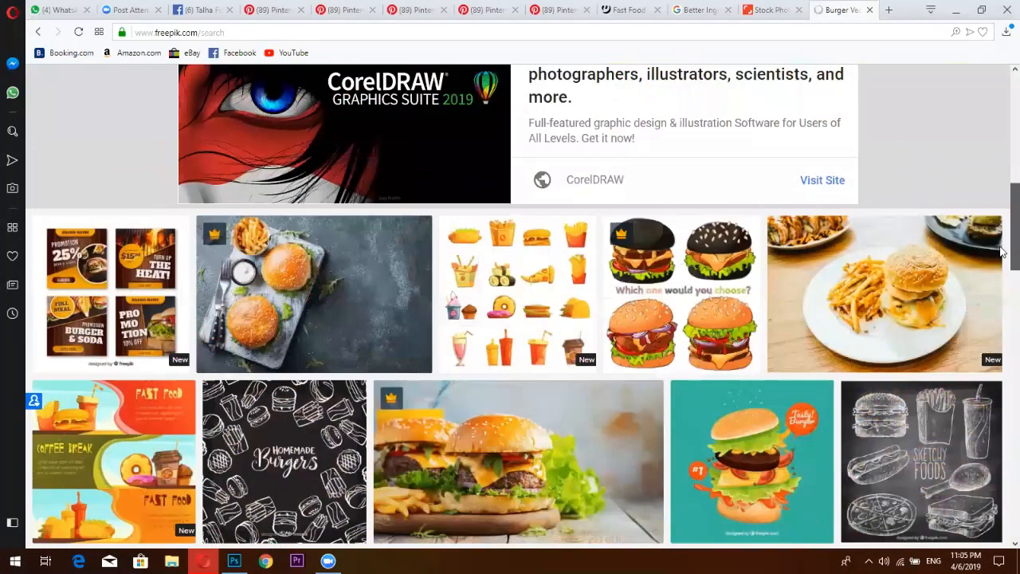
scroll(1003, 279, down, 1)
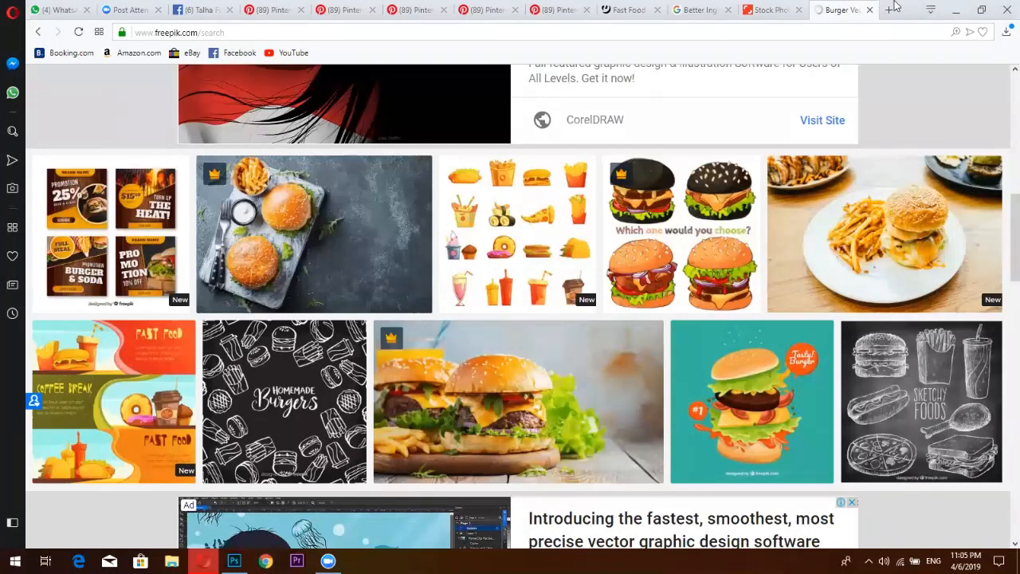
Open Pixabay in a new tab and replace the "mecca" search with an image search for "burgers".
click(891, 8)
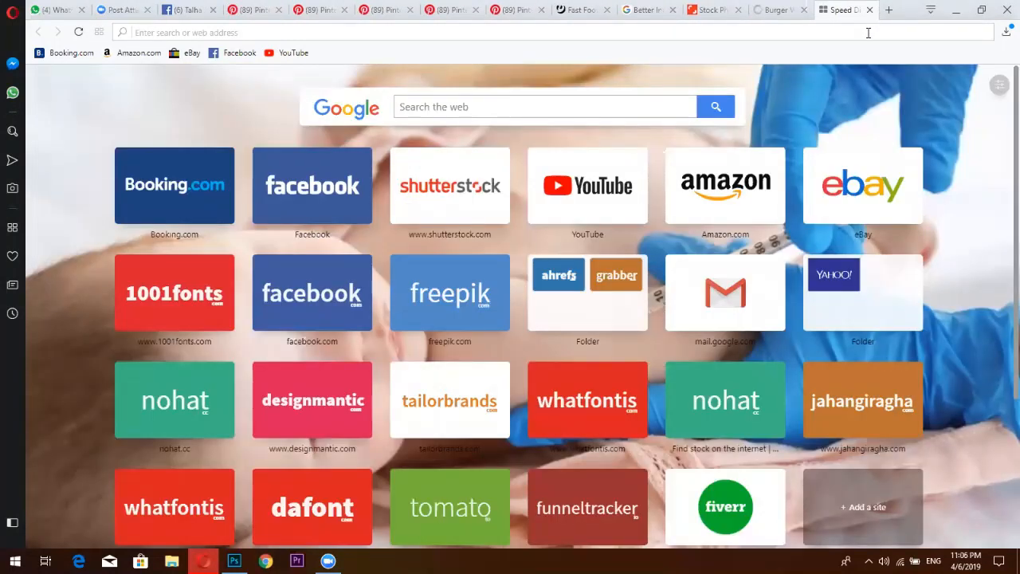
text(pixabay.com/images/search/mecca/)
key(Return)
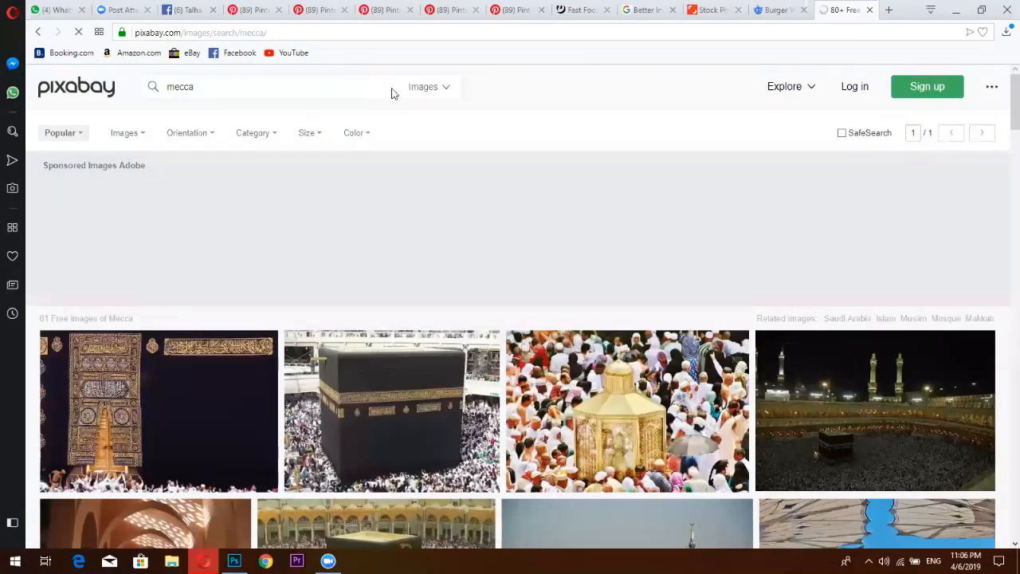
double_click(391, 87)
text(b)
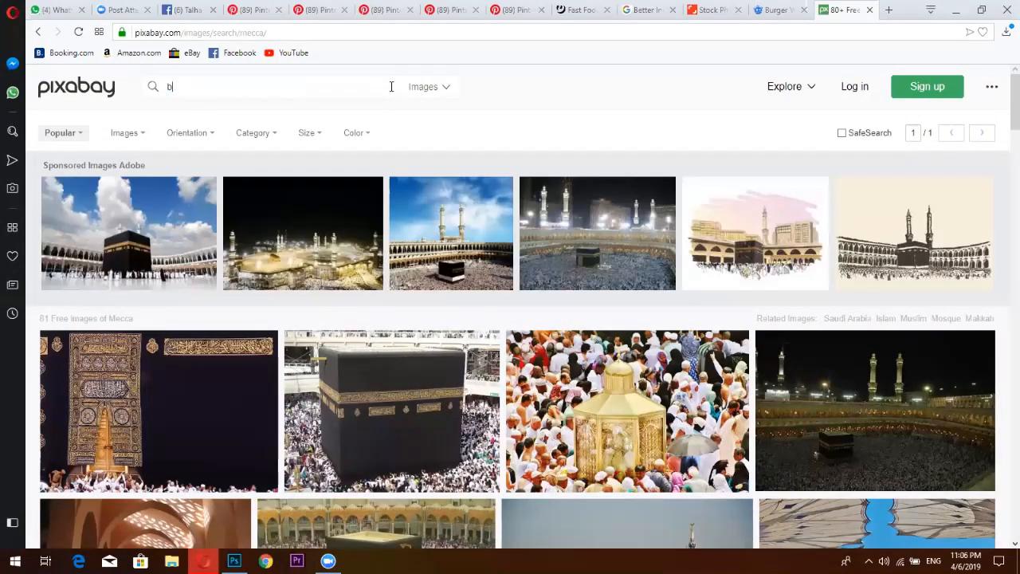
text(urg)
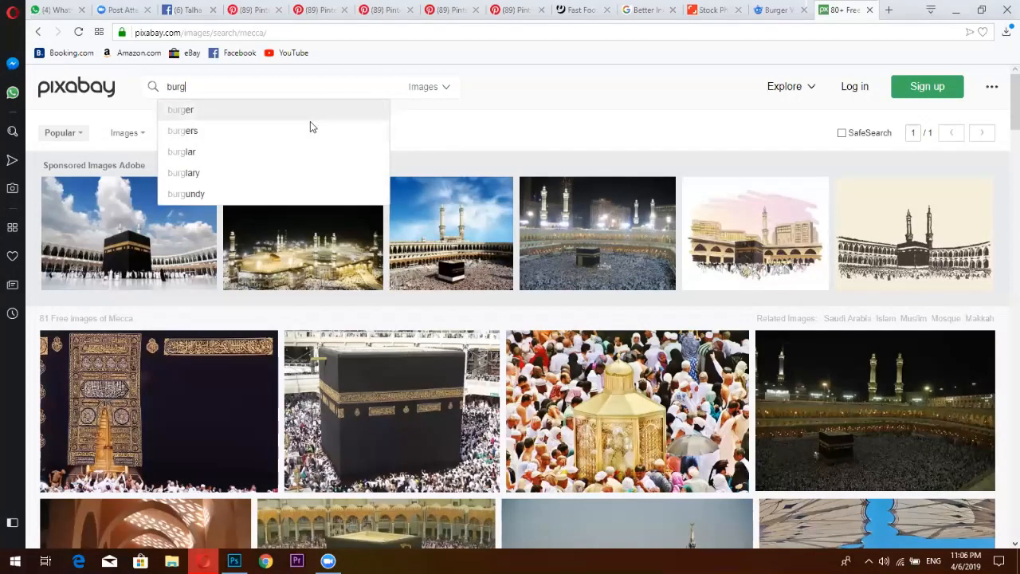
click(311, 127)
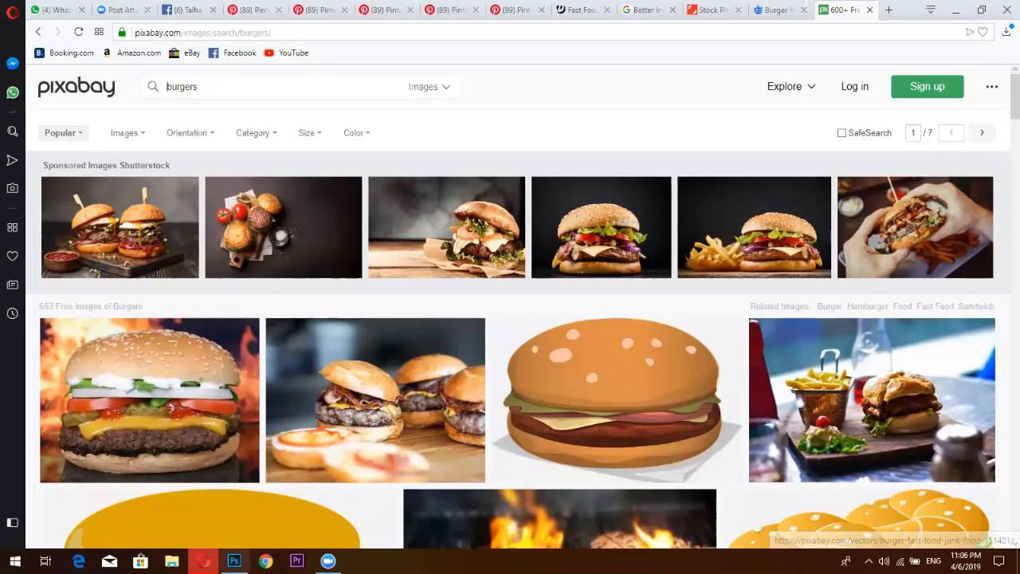
Switch to Photoshop, bring up the burger-and-fries JPG document and fit the whole image in the window.
click(234, 561)
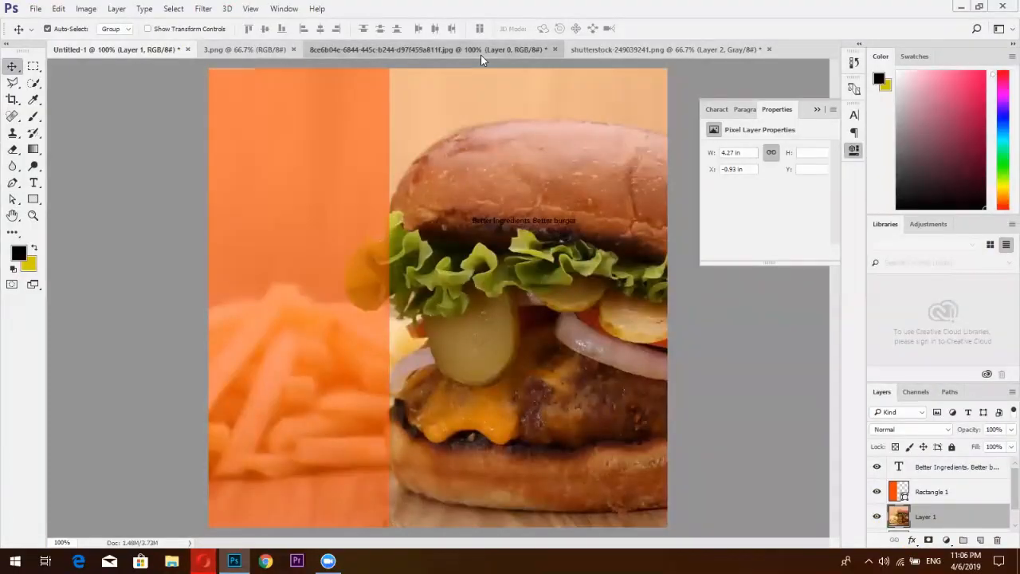
click(480, 52)
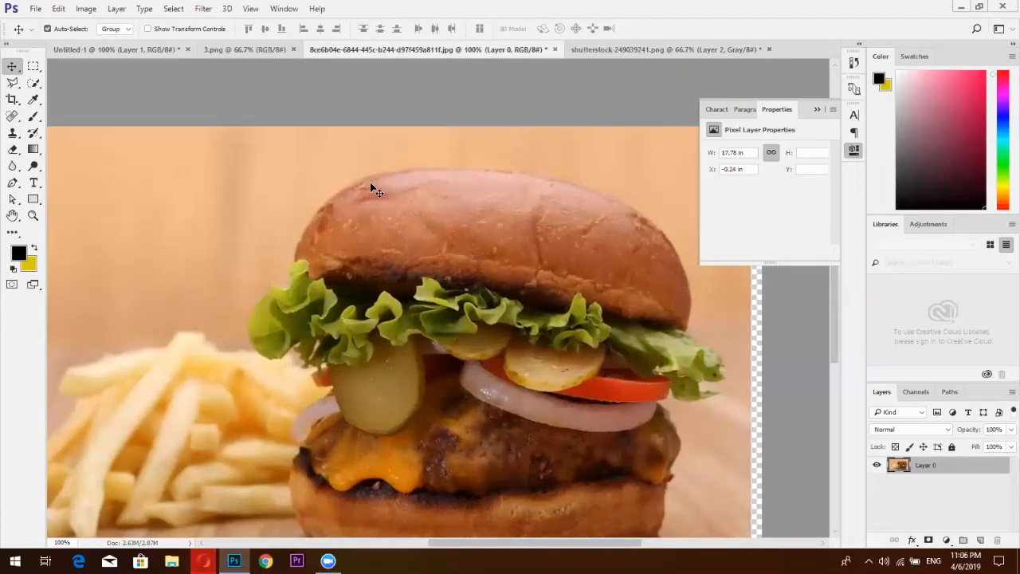
key(ctrl+0)
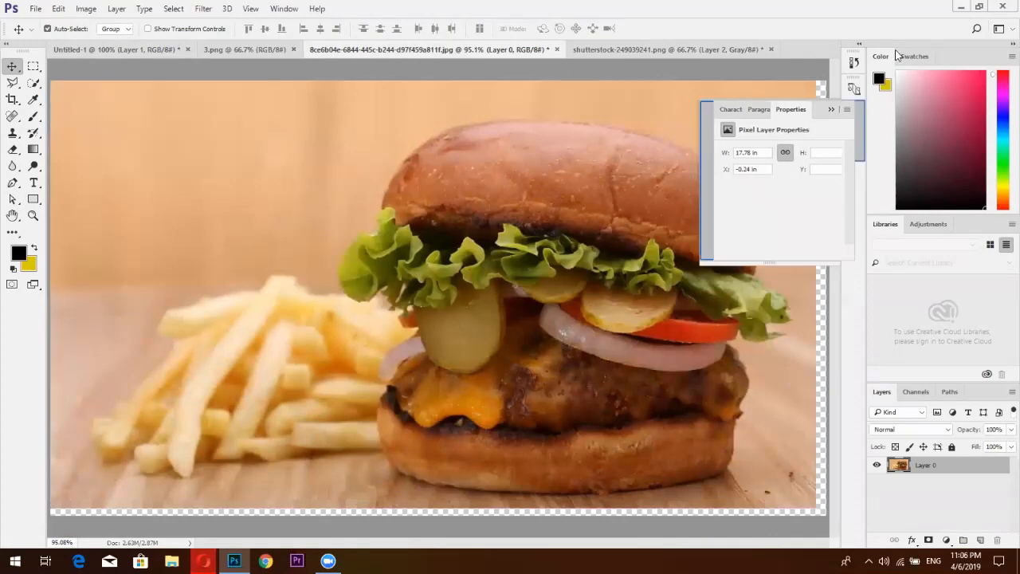
Close the floating Properties panel and move the burger photo layer to cover the transparent strips along the canvas edges.
drag(807, 112, 897, 53)
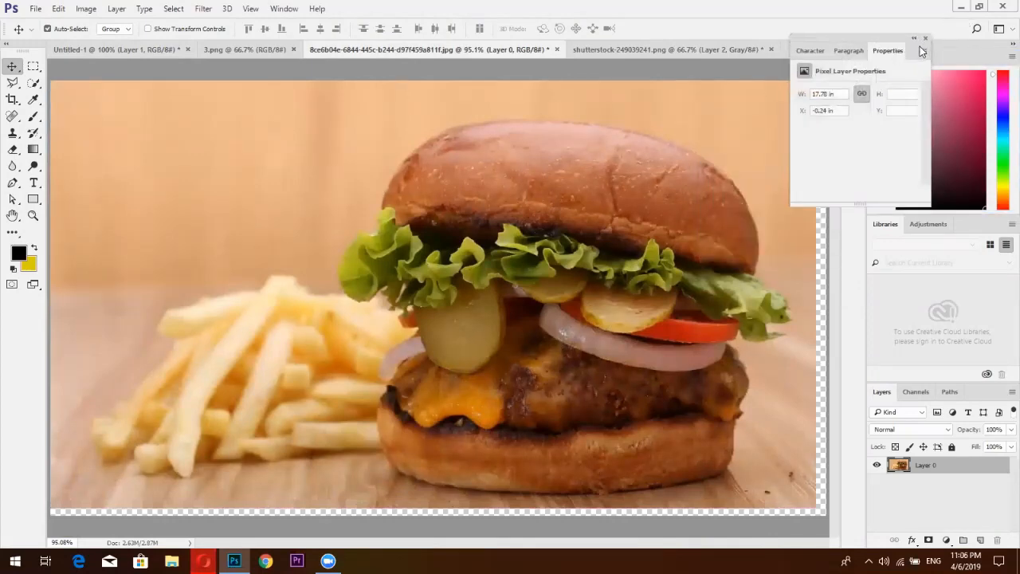
click(925, 39)
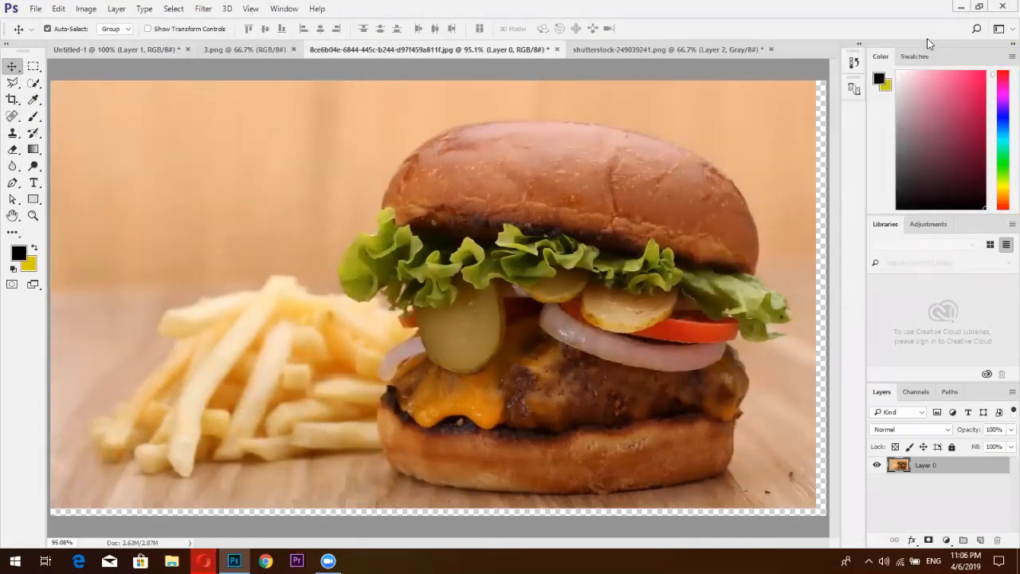
drag(695, 167, 707, 176)
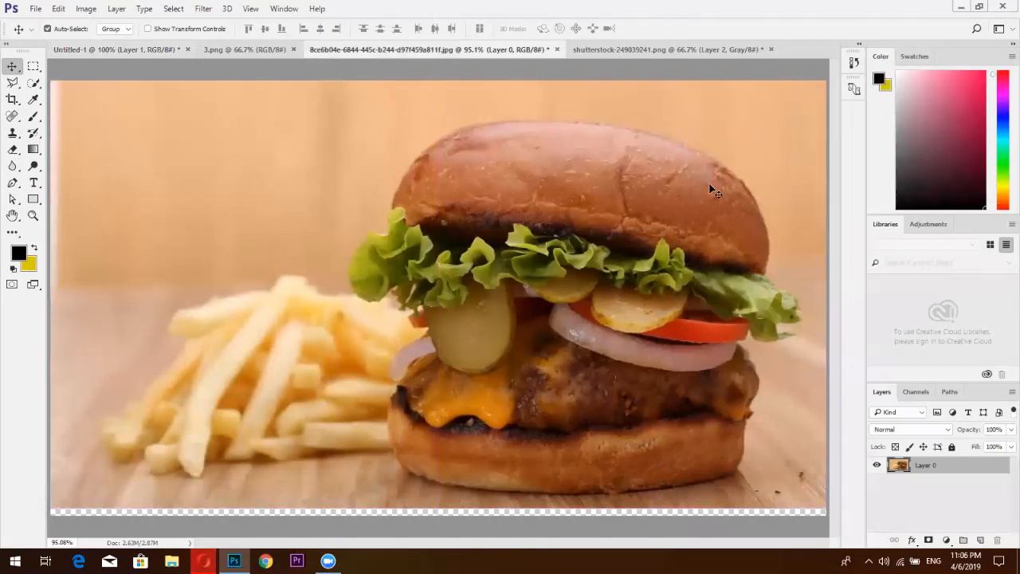
drag(692, 191, 692, 199)
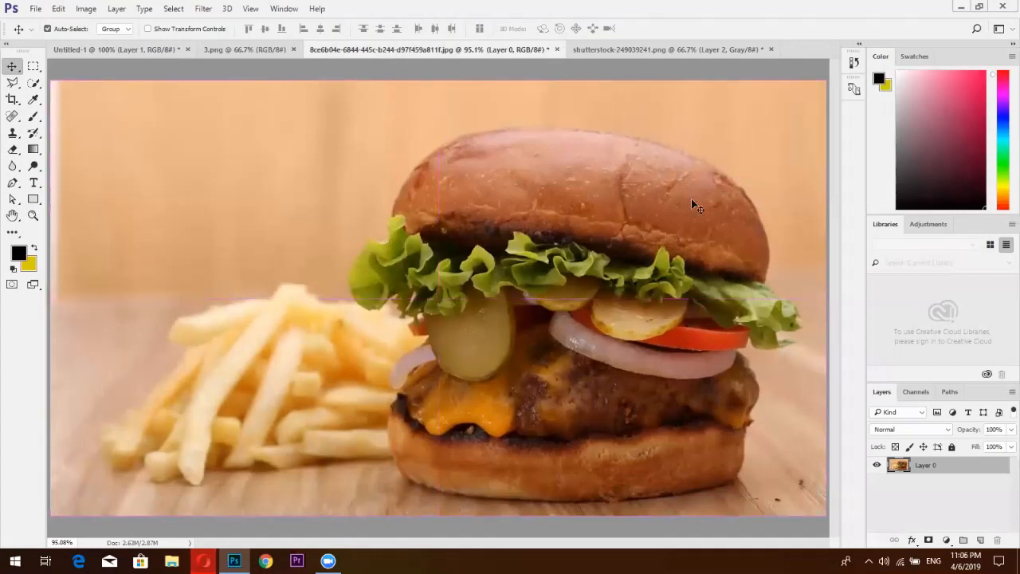
Start a Quick Selection over the burger's left side, covering part of the bun, lettuce and large pickle.
click(33, 84)
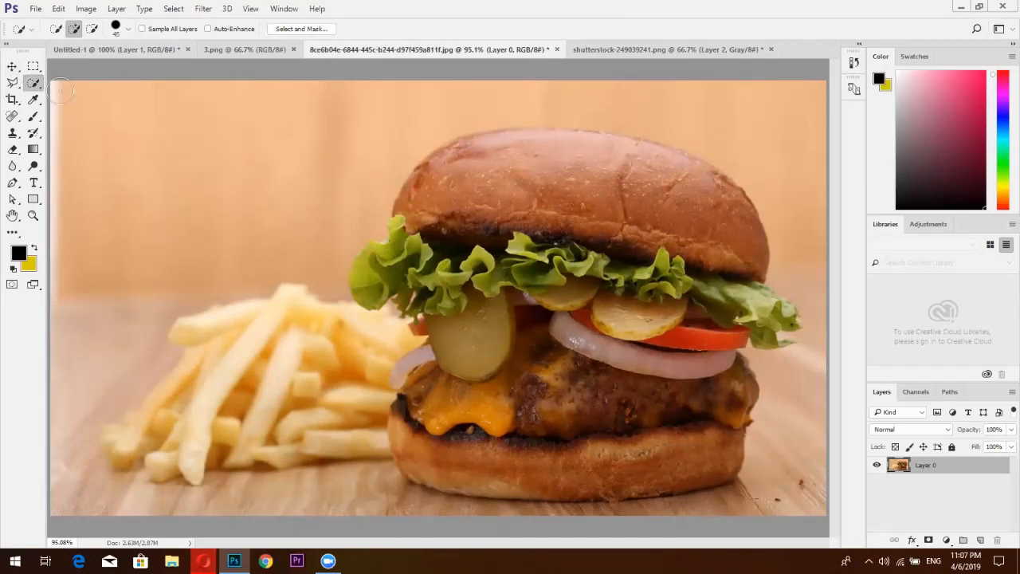
mouse_move(486, 272)
mouse_down()
mouse_move(438, 238)
mouse_move(422, 257)
mouse_move(430, 233)
mouse_move(460, 210)
mouse_move(443, 202)
mouse_move(448, 170)
mouse_up()
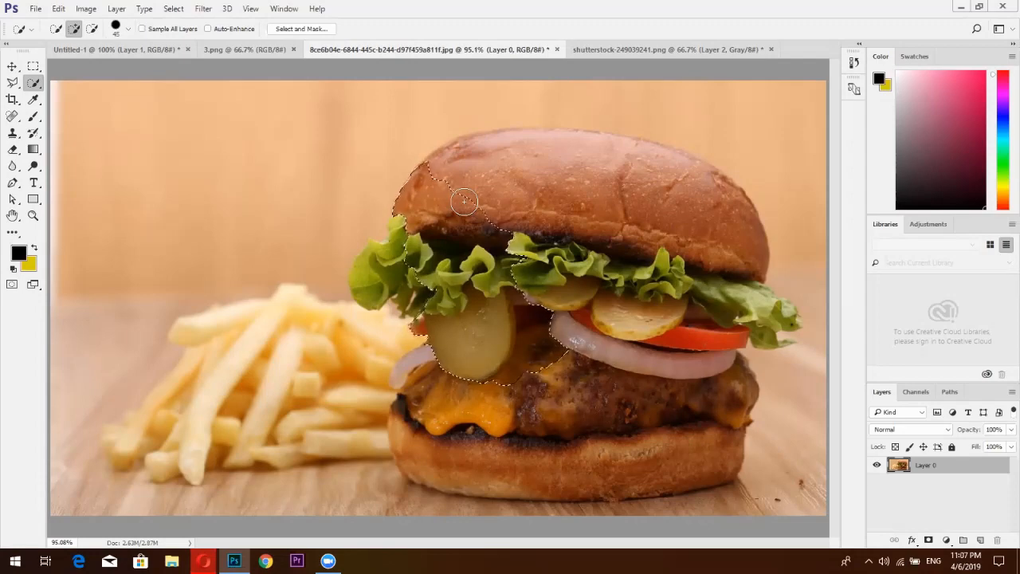
Enlarge the Quick Selection brush to 400 px.
key(bracketright)
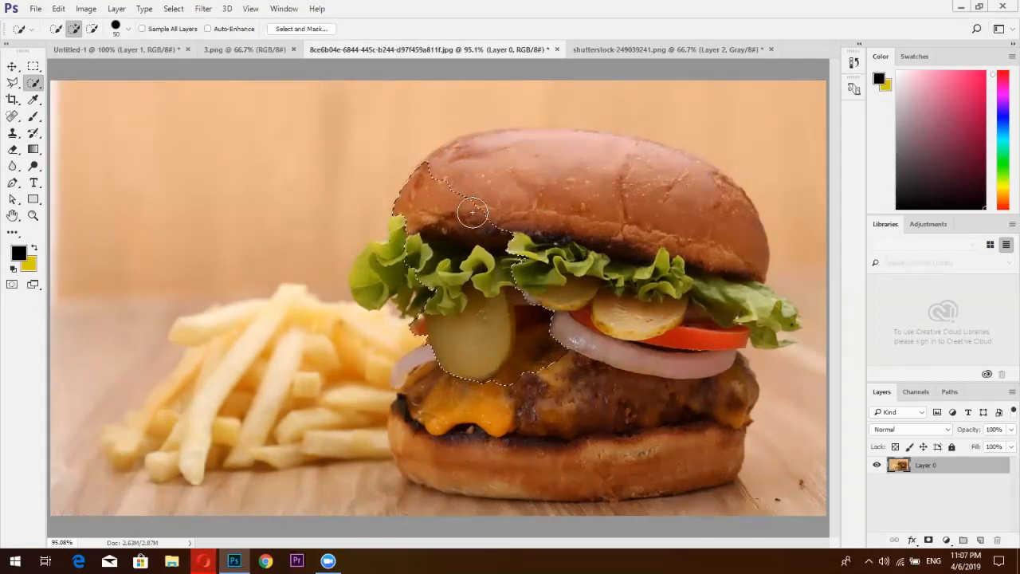
key(bracketright)
key(bracketright)
key(bracketright)
key(bracketright)
key(bracketright)
key(bracketright)
key(bracketright)
key(bracketright)
key(bracketright)
key(bracketright)
key(bracketright)
key(bracketright)
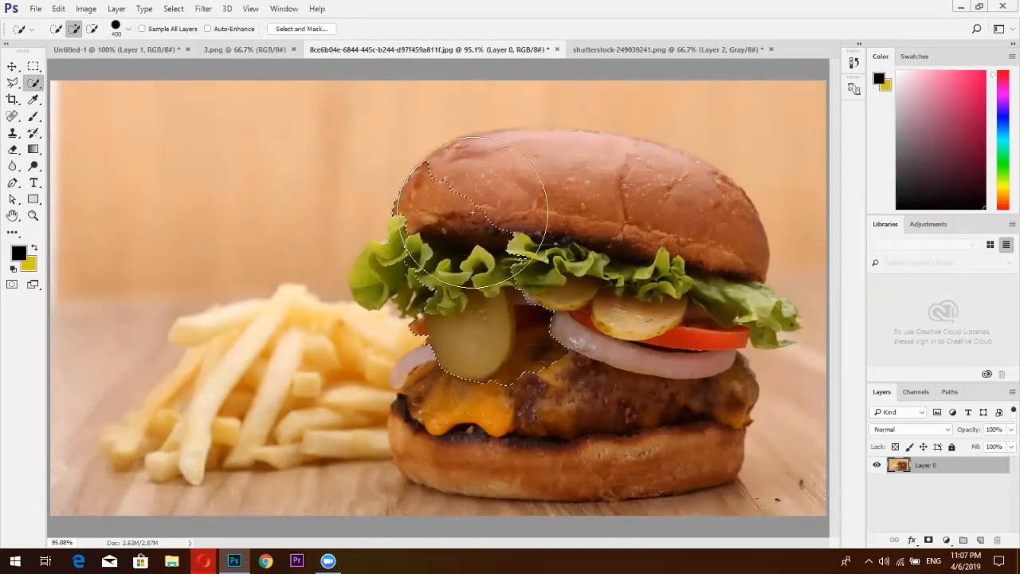
Set the Quick Selection brush size to 100 px and extend the selection over the top bun, patty and bottom bun.
click(32, 29)
click(71, 30)
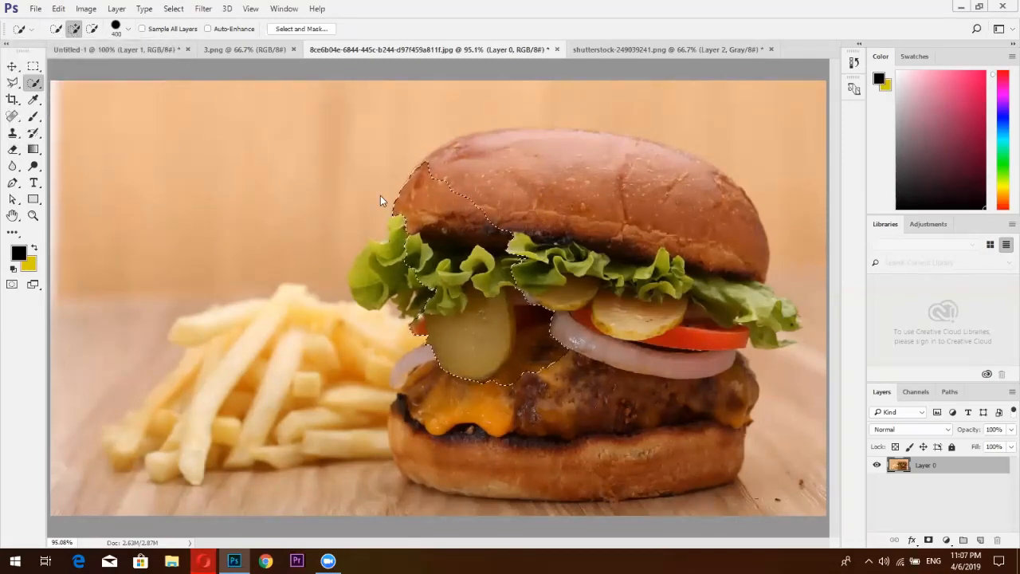
click(128, 30)
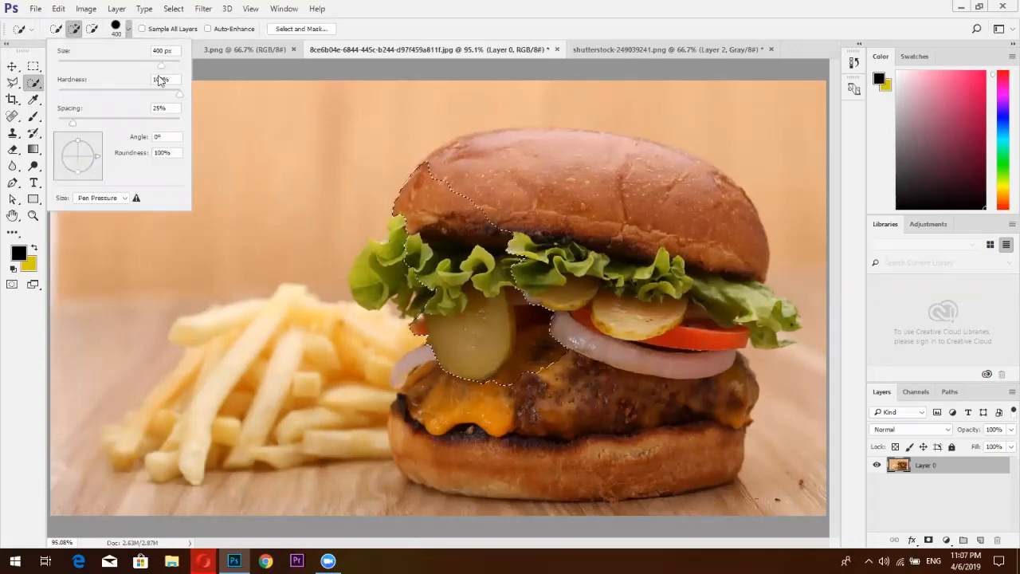
drag(161, 64, 76, 74)
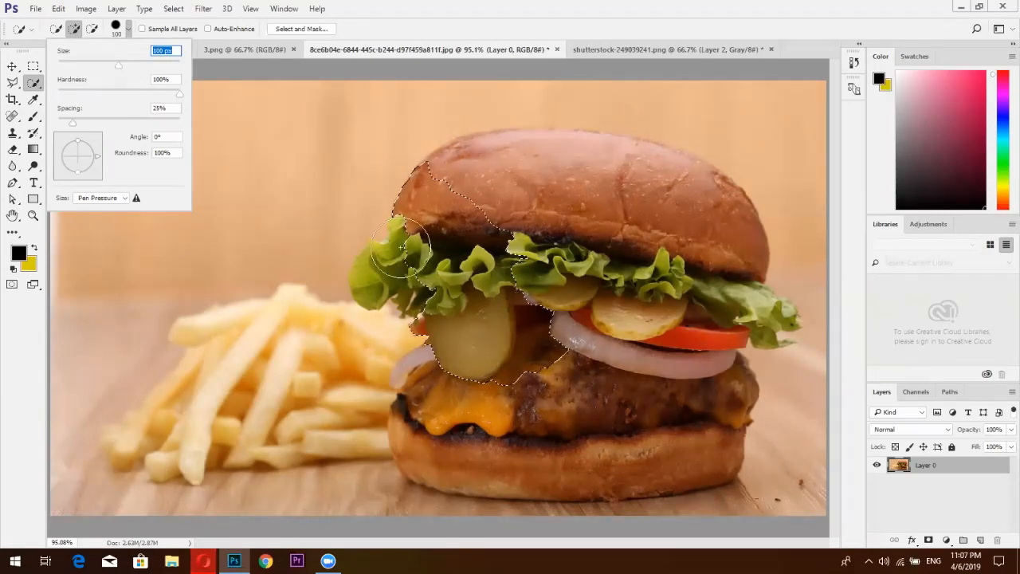
mouse_move(550, 208)
mouse_down()
mouse_move(490, 172)
mouse_move(521, 199)
mouse_move(506, 160)
mouse_move(542, 159)
mouse_move(545, 171)
mouse_move(534, 162)
mouse_up()
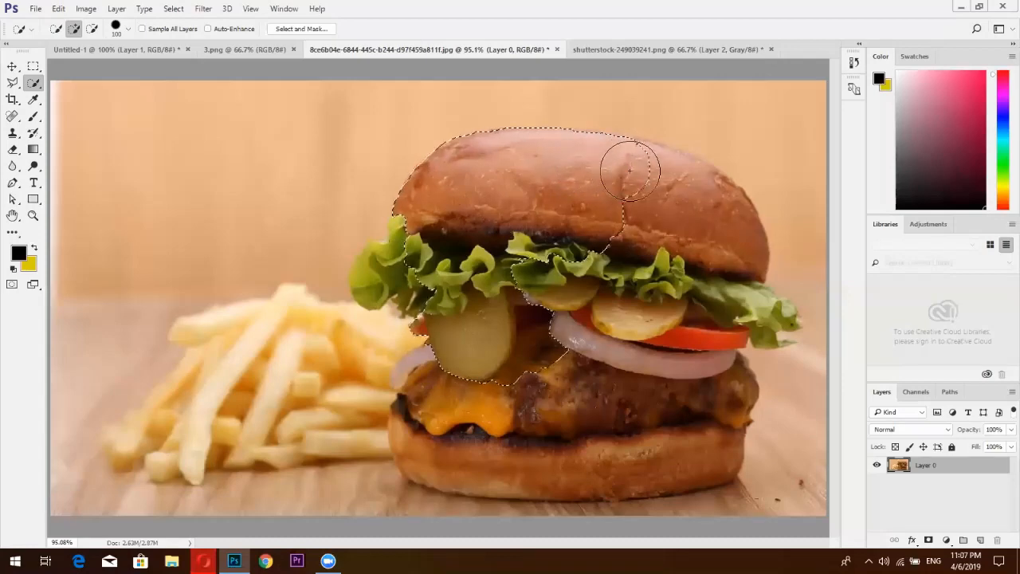
mouse_move(630, 169)
mouse_down()
mouse_move(676, 164)
mouse_move(710, 287)
mouse_move(688, 391)
mouse_move(666, 397)
mouse_move(655, 431)
mouse_move(539, 447)
mouse_move(467, 439)
mouse_move(695, 519)
mouse_move(743, 518)
mouse_up()
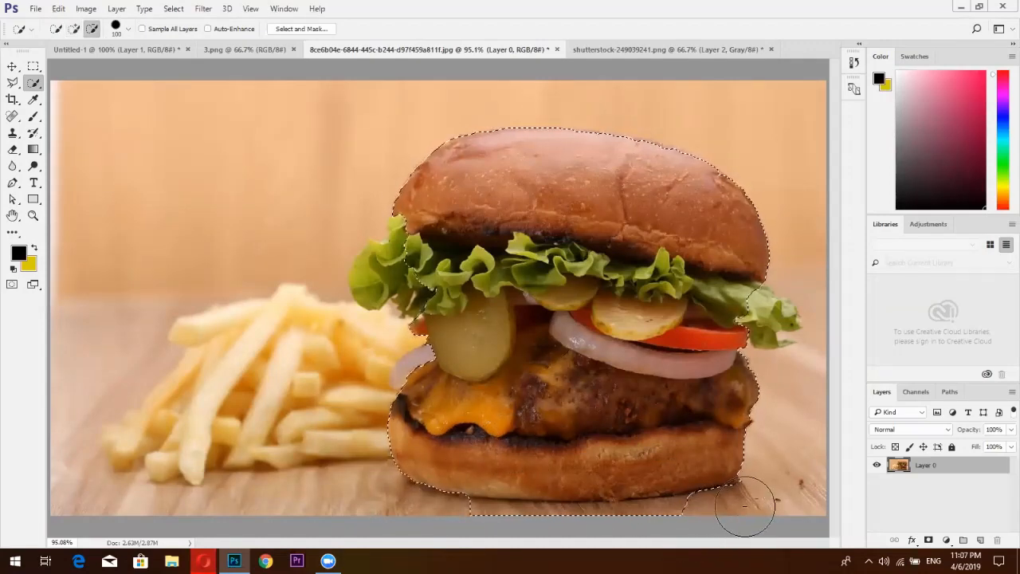
Subtract the strip of tabletop beneath the bottom bun from the burger selection.
click(681, 536)
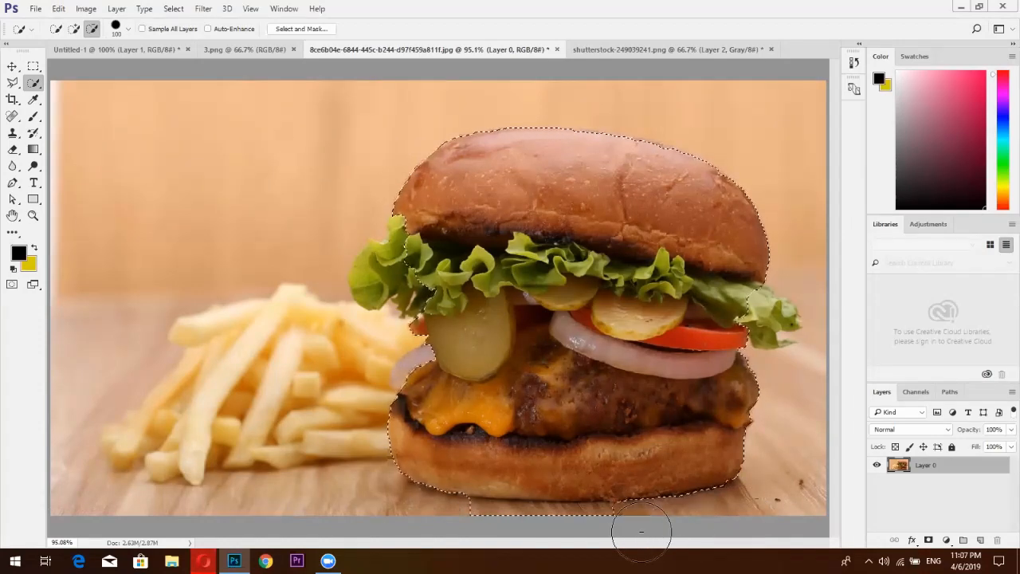
drag(640, 535, 601, 537)
click(575, 540)
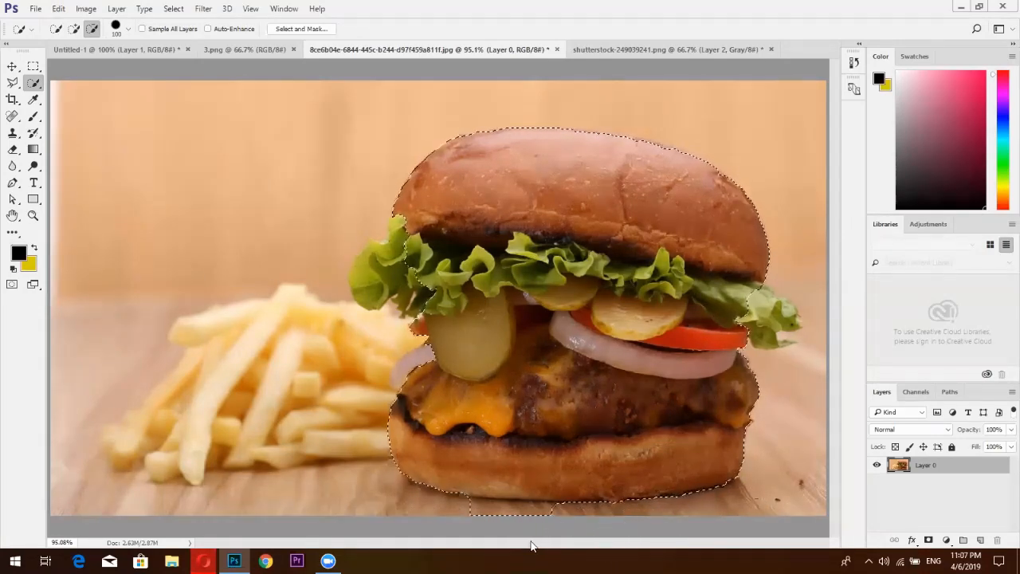
drag(534, 534, 477, 537)
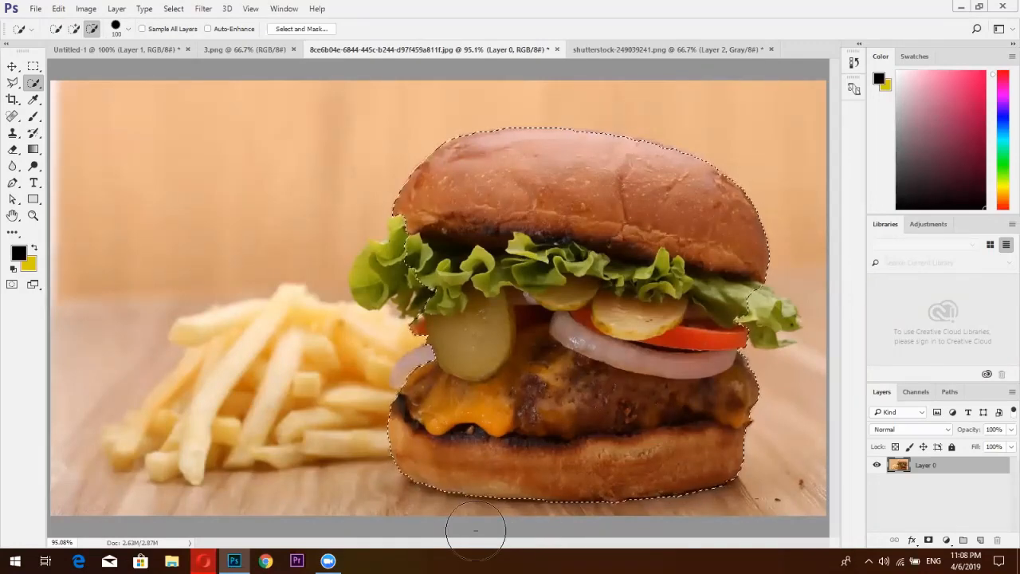
Add the left onion ring and the lettuce on both sides to the selection, reducing the brush to 30 px for the right lettuce tip.
click(433, 385)
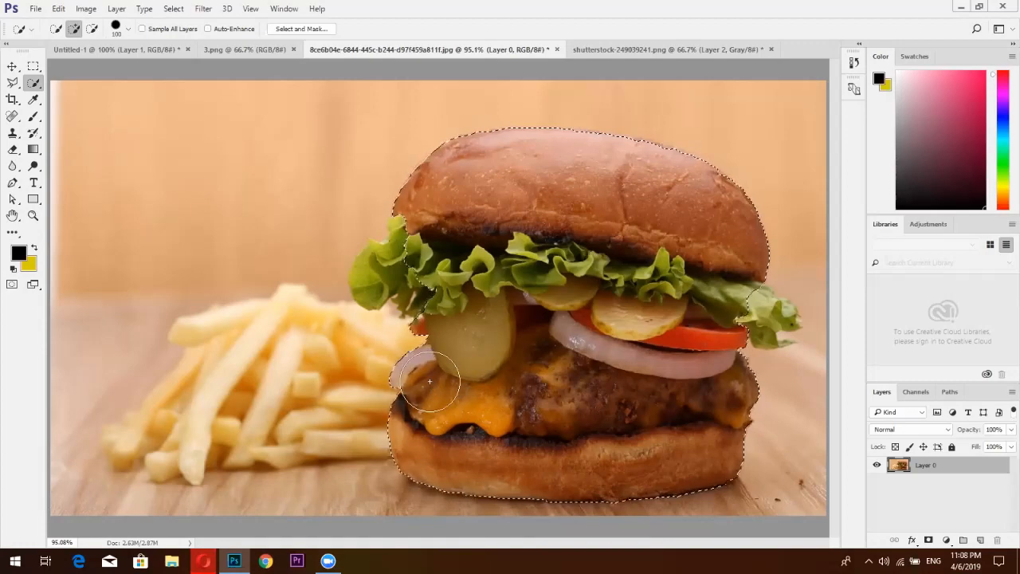
click(398, 269)
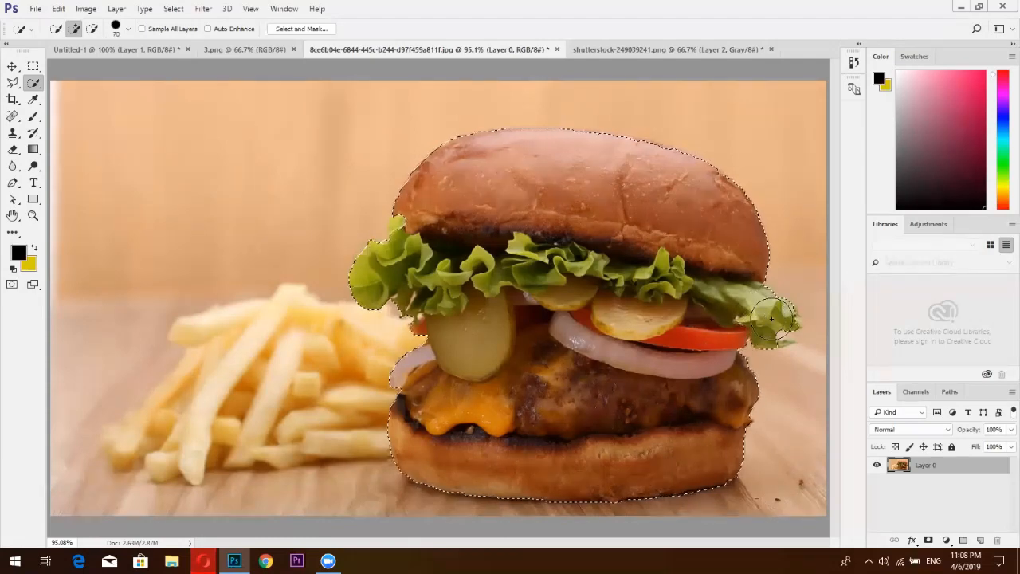
key(bracketleft)
key(bracketleft)
key(bracketleft)
key(bracketleft)
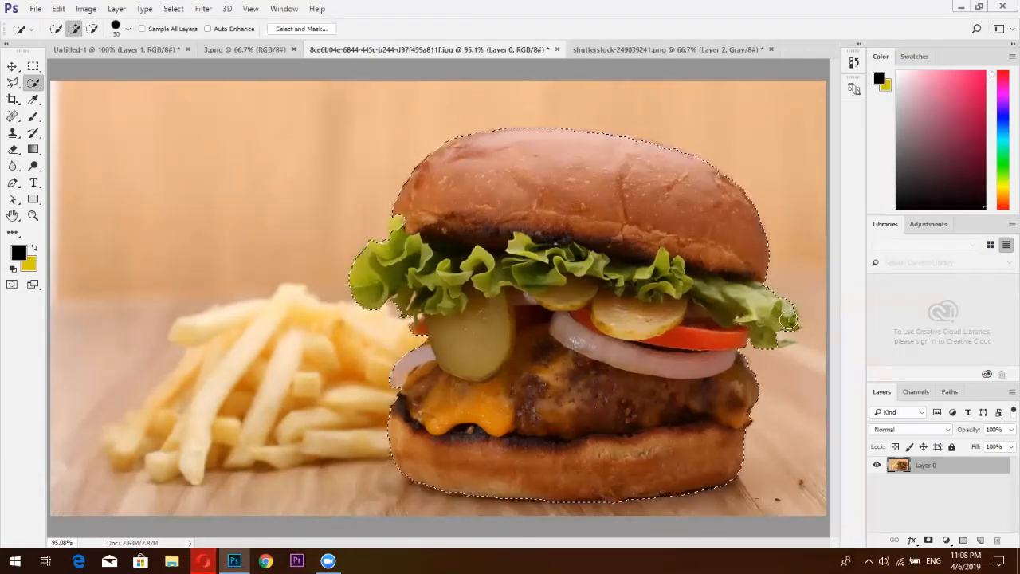
click(789, 315)
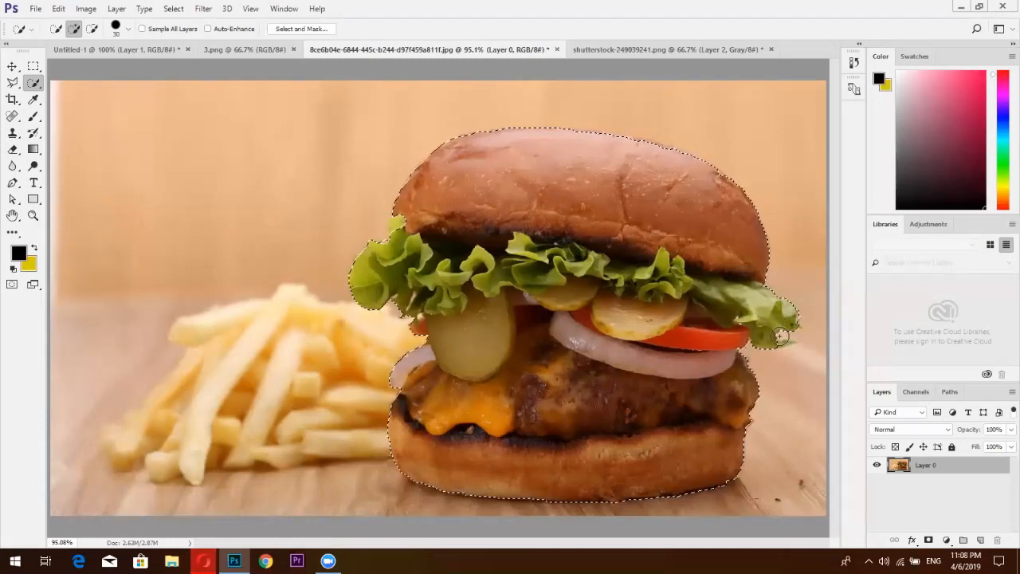
key(ctrl+z)
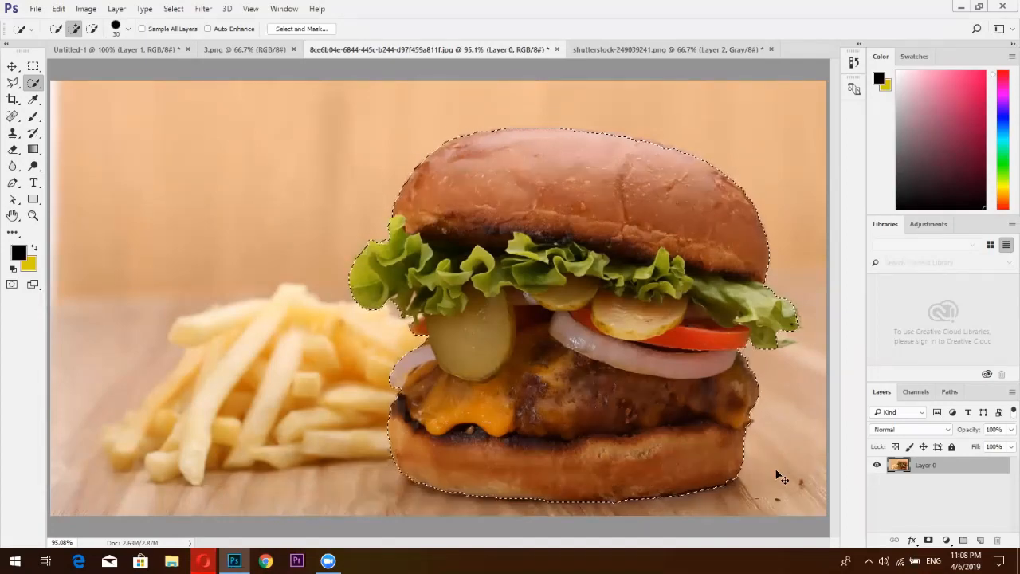
Try copying the selected burger to a new layer with the original photo layer hidden, and undo it.
key(ctrl+j)
click(877, 482)
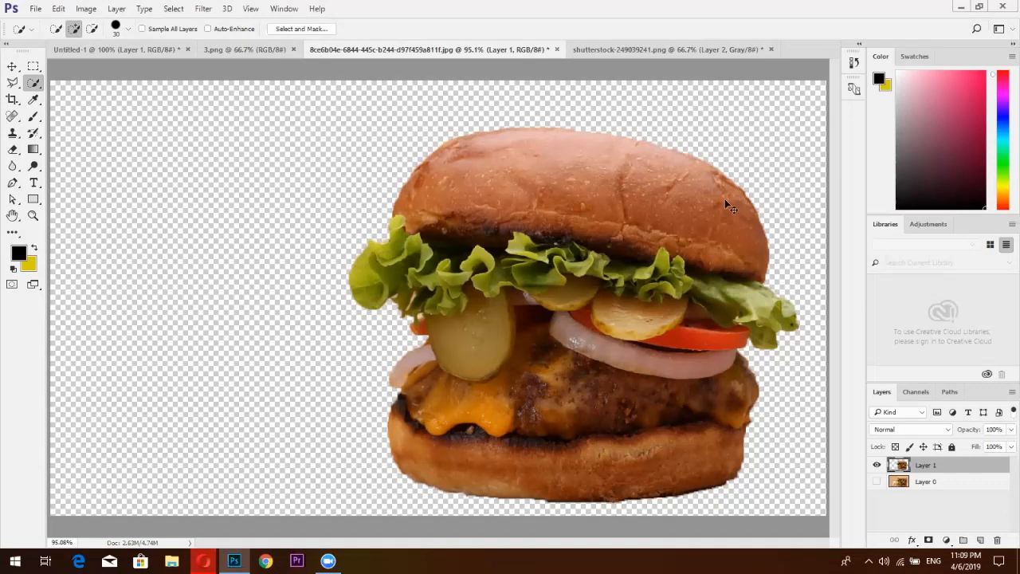
key(ctrl+z)
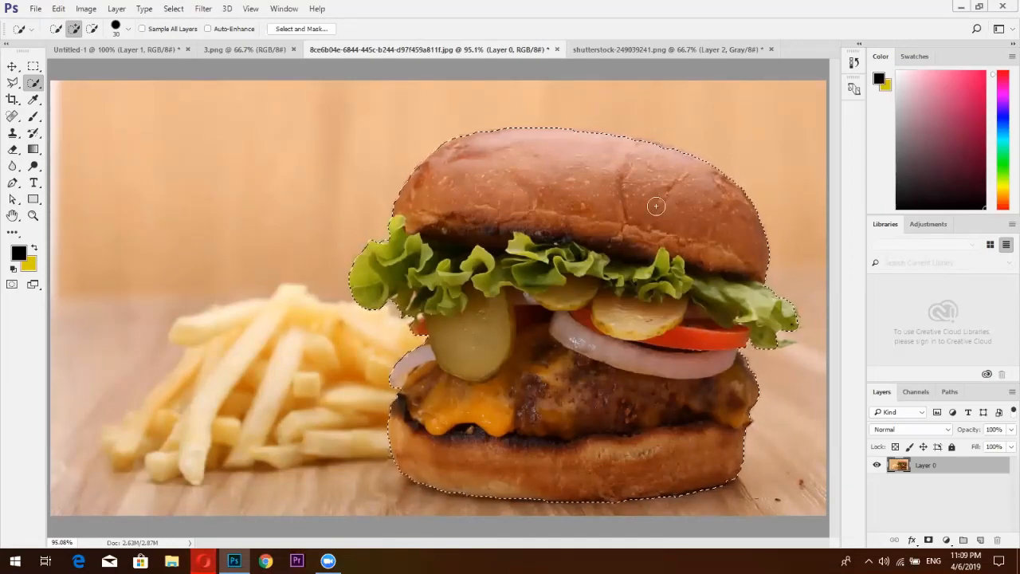
Deselect the burger, undo the deselection, and deselect it once more.
right_click(656, 206)
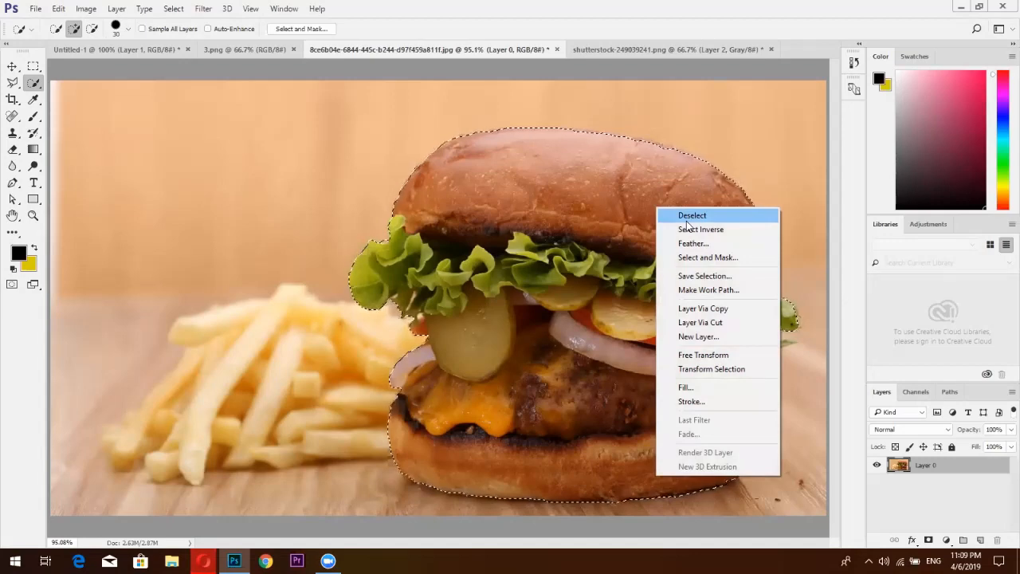
click(684, 216)
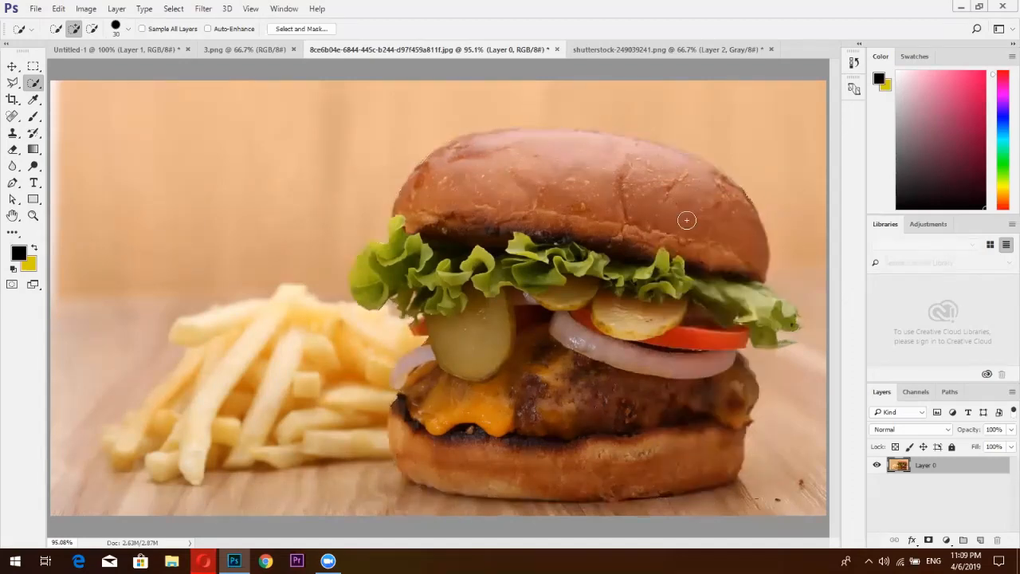
key(ctrl+z)
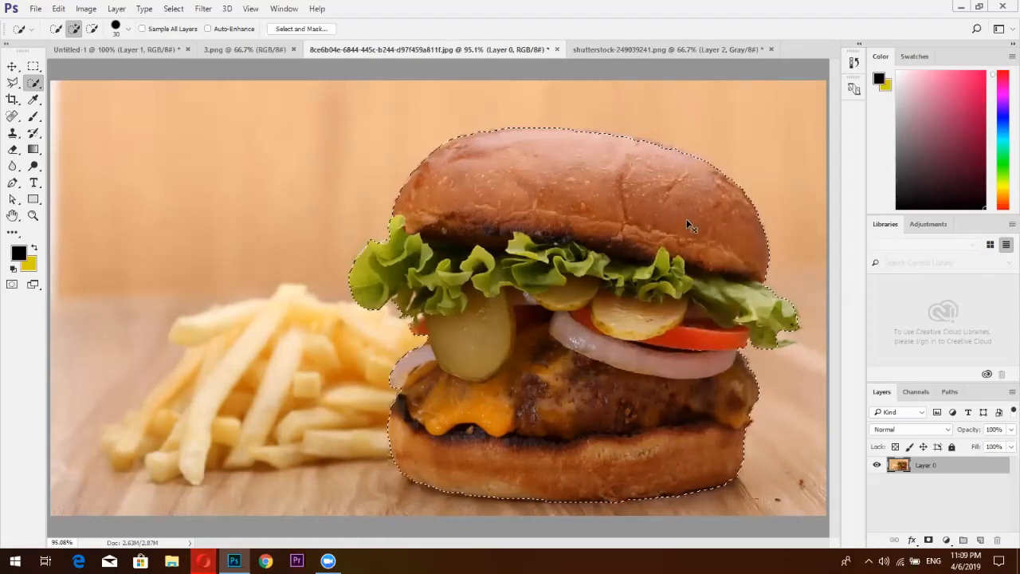
key(ctrl+d)
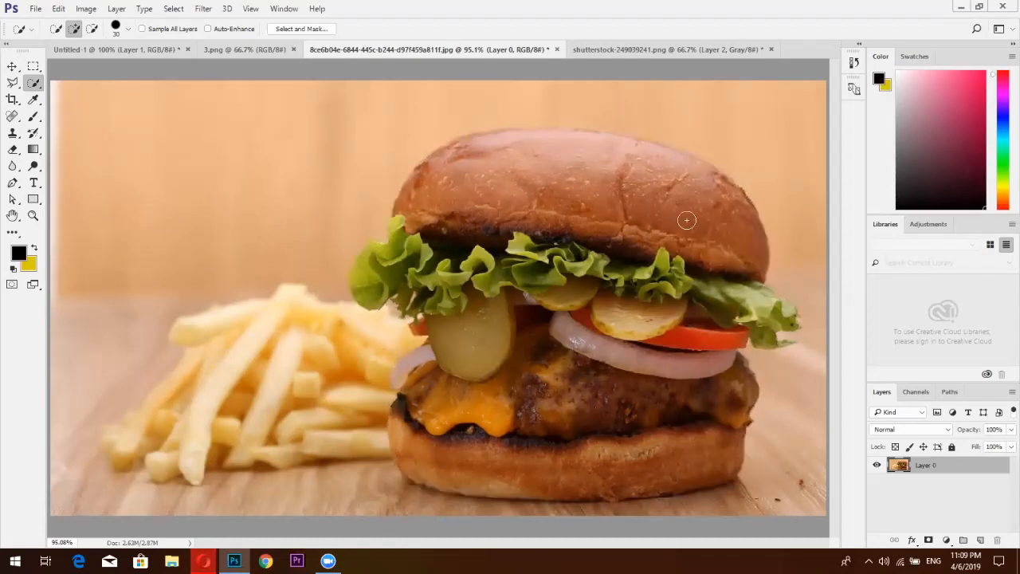
Restore the burger selection and try inverting it with Select Inverse.
key(ctrl+z)
right_click(687, 223)
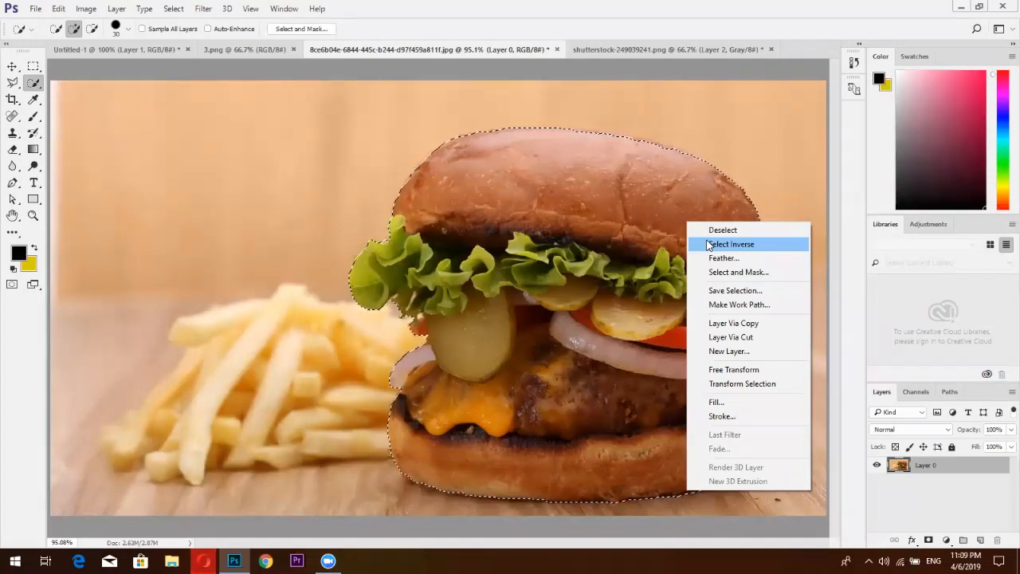
click(715, 246)
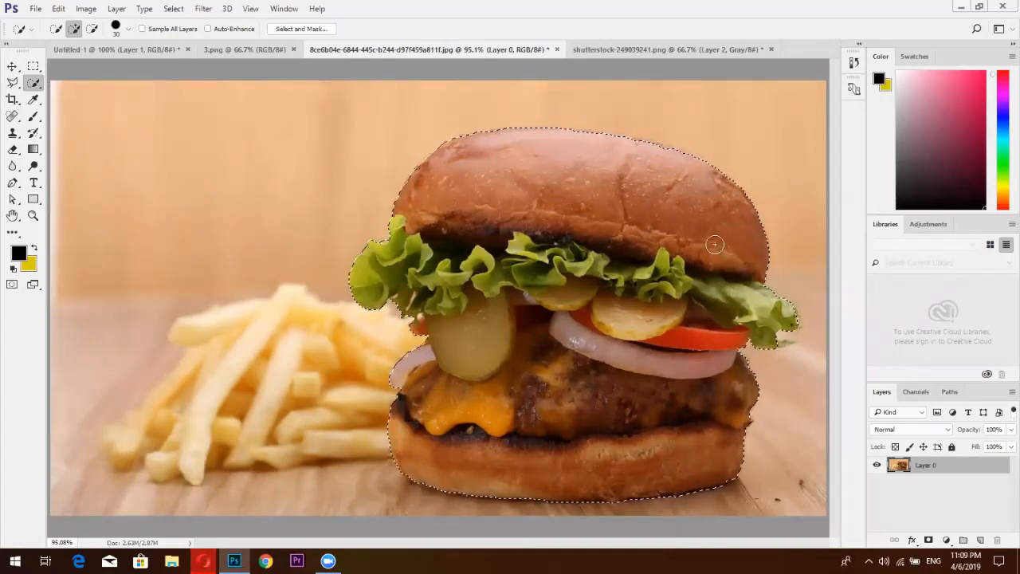
Copy the selected burger to its own layer with Layer Via Copy and hide the original photo in Layer 0.
right_click(715, 246)
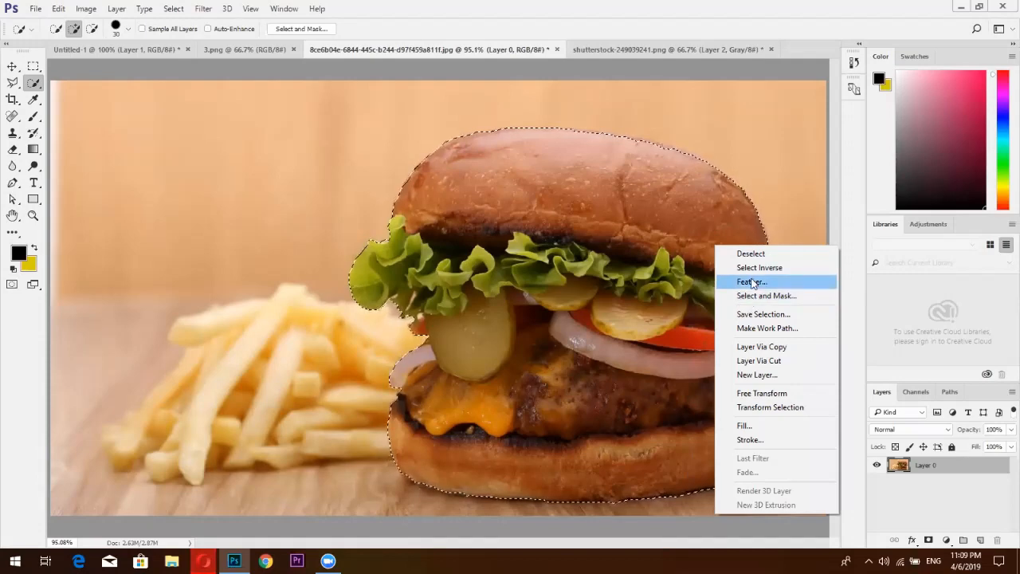
click(753, 350)
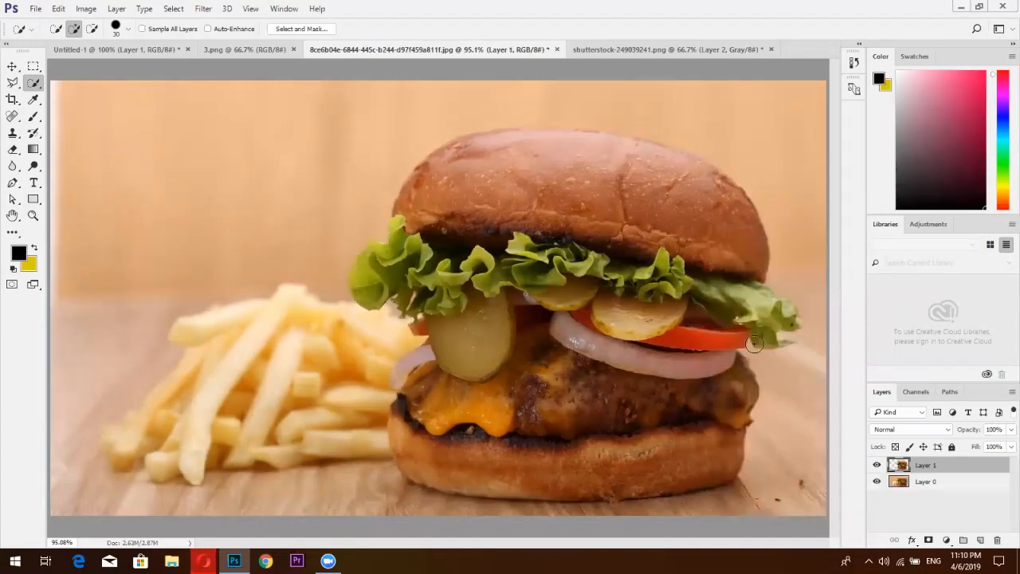
click(877, 481)
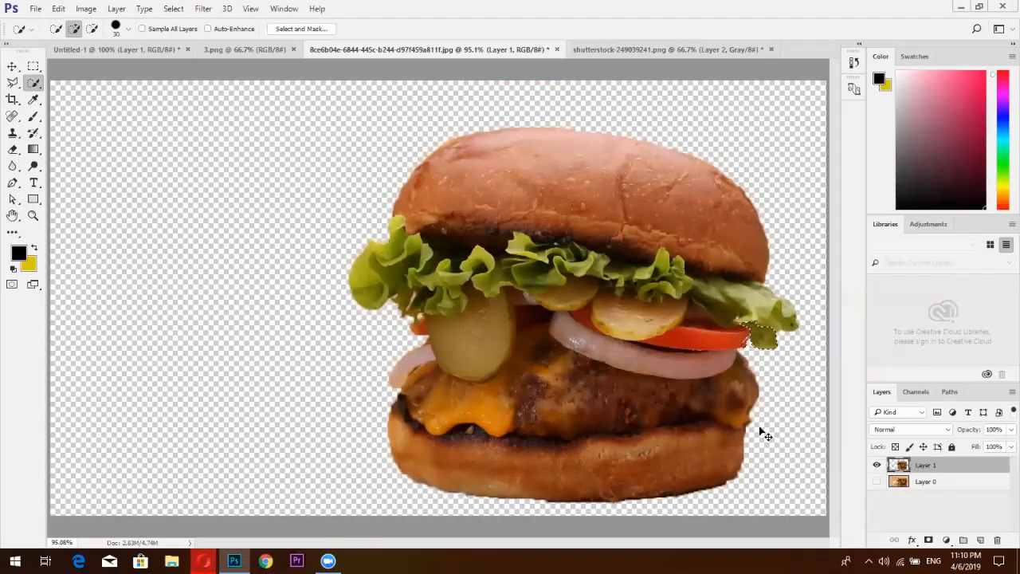
Undo the burger's copy to a new layer, restoring the burger selection on the original photo.
key(ctrl+d)
key(ctrl+alt+z)
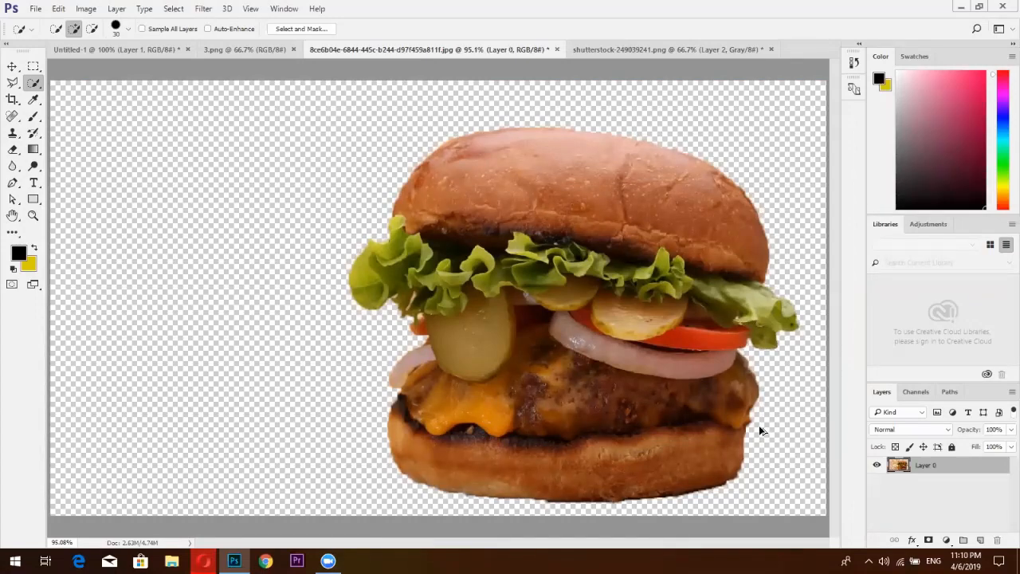
key(ctrl+z)
key(ctrl+z)
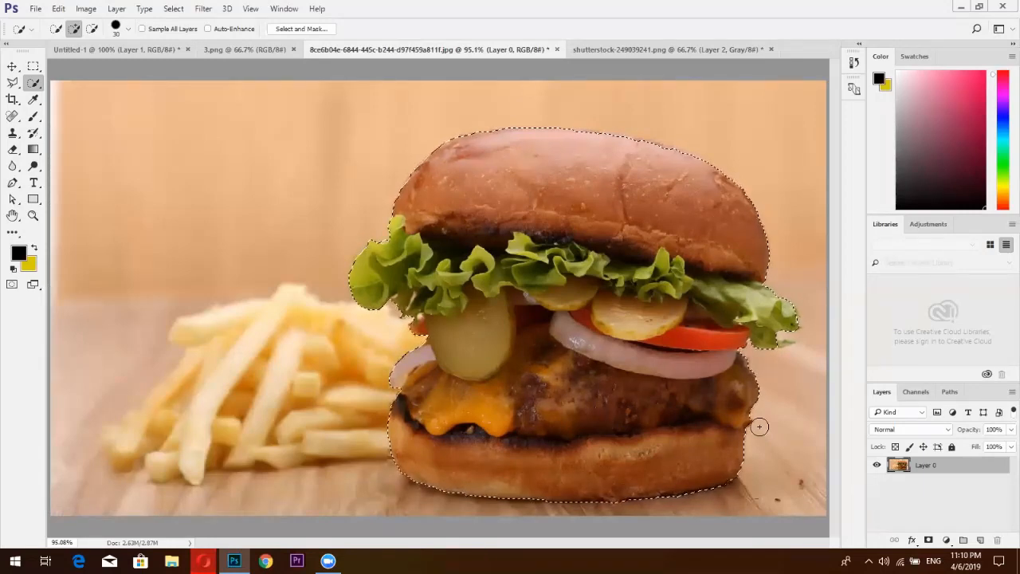
Try moving the selected burger to its own layer with Layer Via Cut, toggle both layers' visibility to compare them, and undo the cut.
right_click(614, 279)
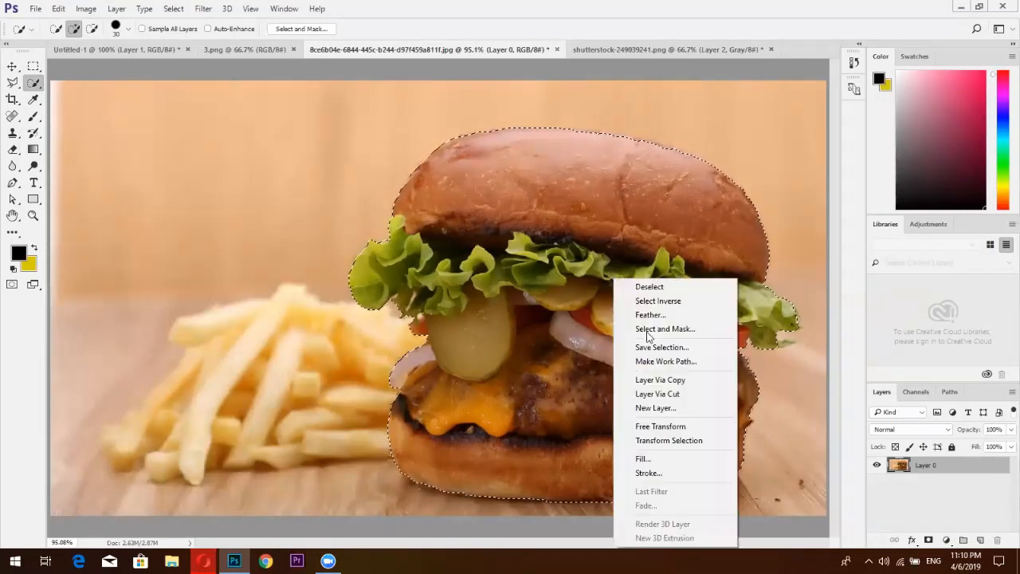
click(658, 394)
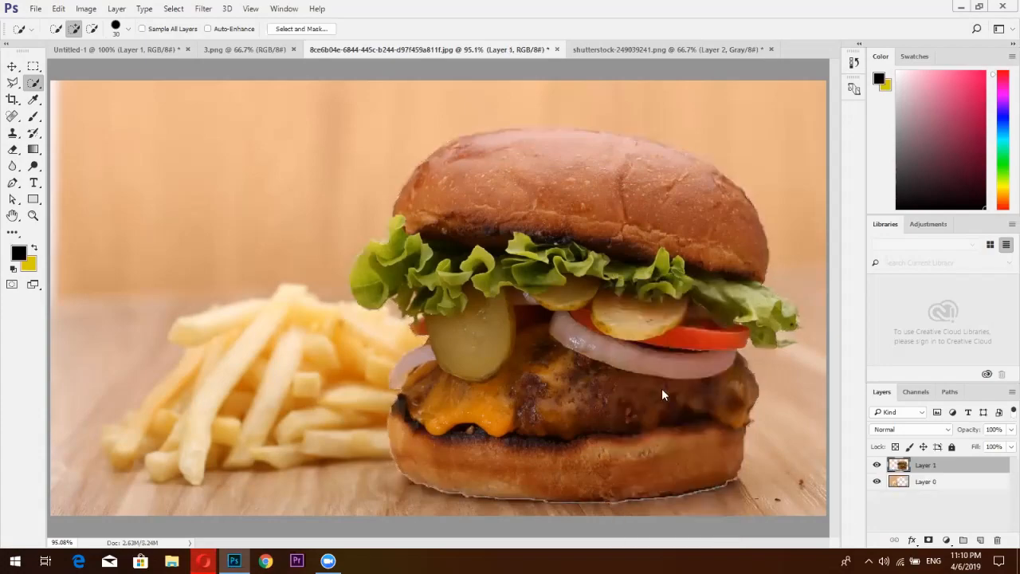
click(877, 481)
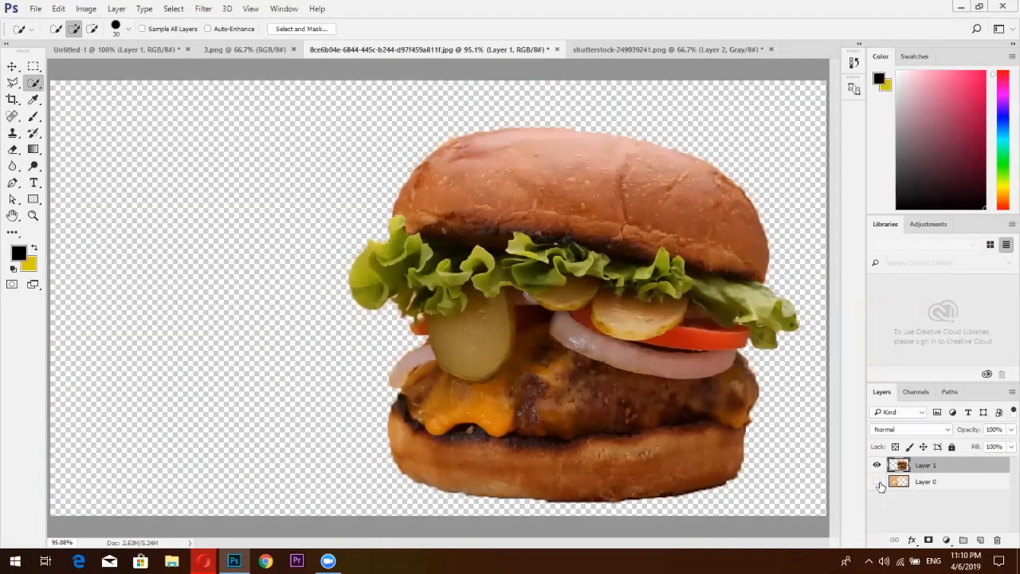
click(877, 481)
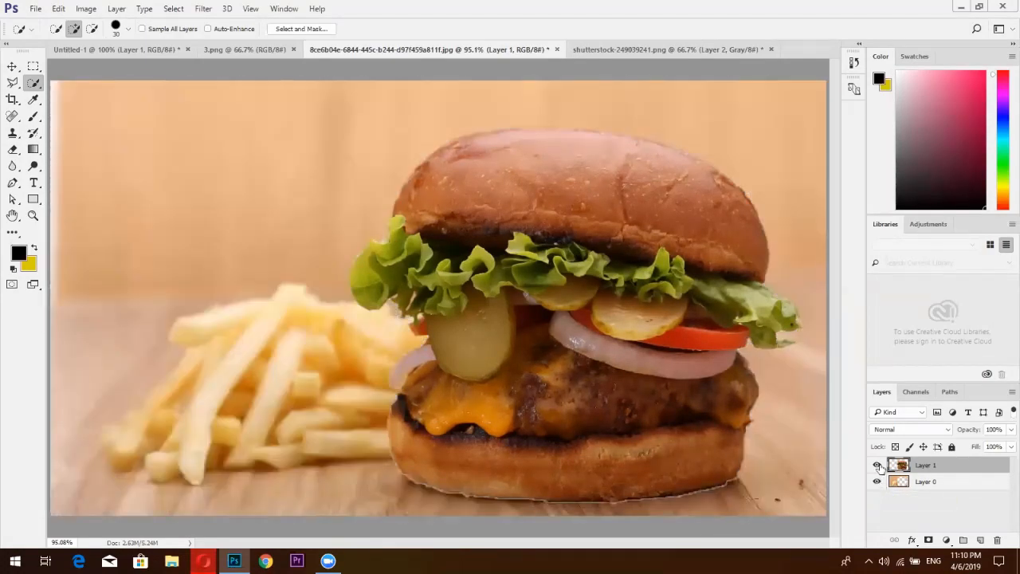
click(877, 464)
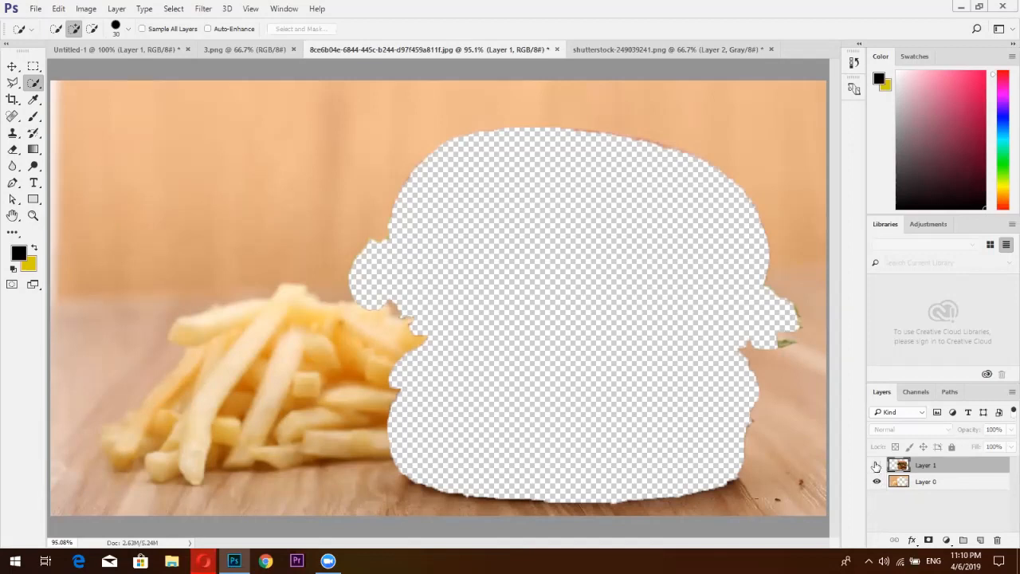
click(876, 466)
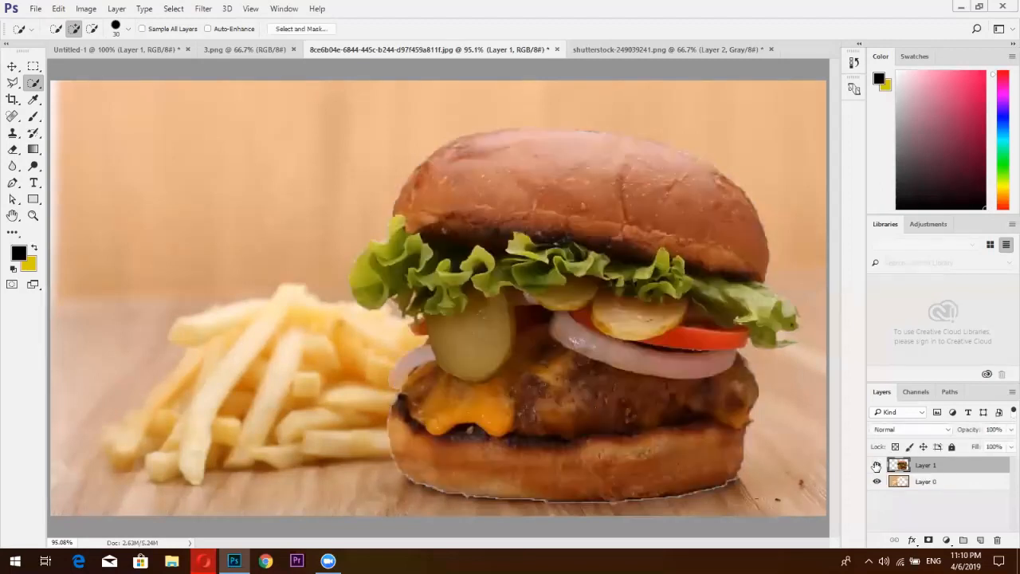
key(ctrl+e)
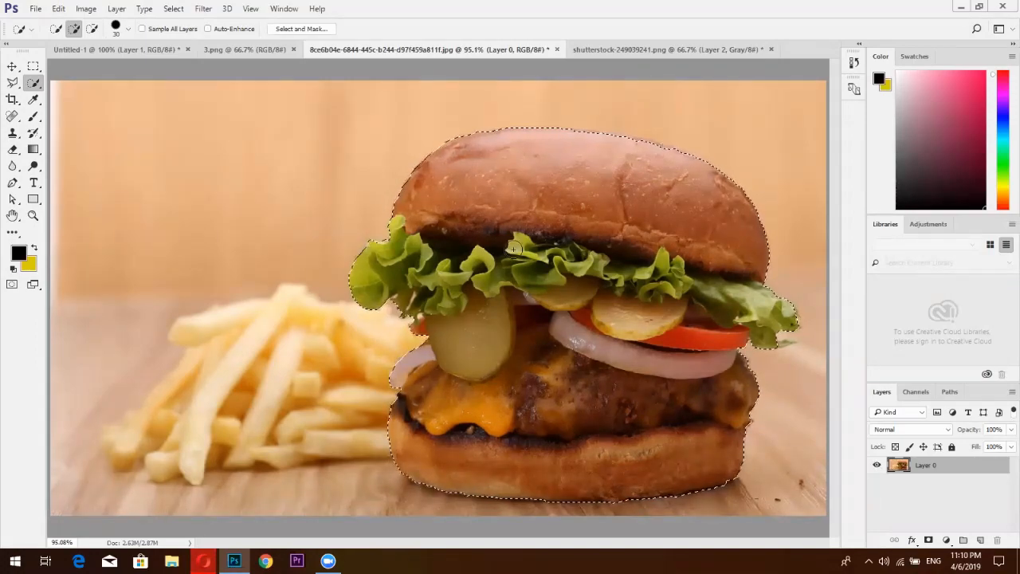
Switch to the Untitled-1 document and move the "Better Ingredients. Better burger" tagline onto the orange rectangle's inner edge.
click(277, 56)
click(144, 49)
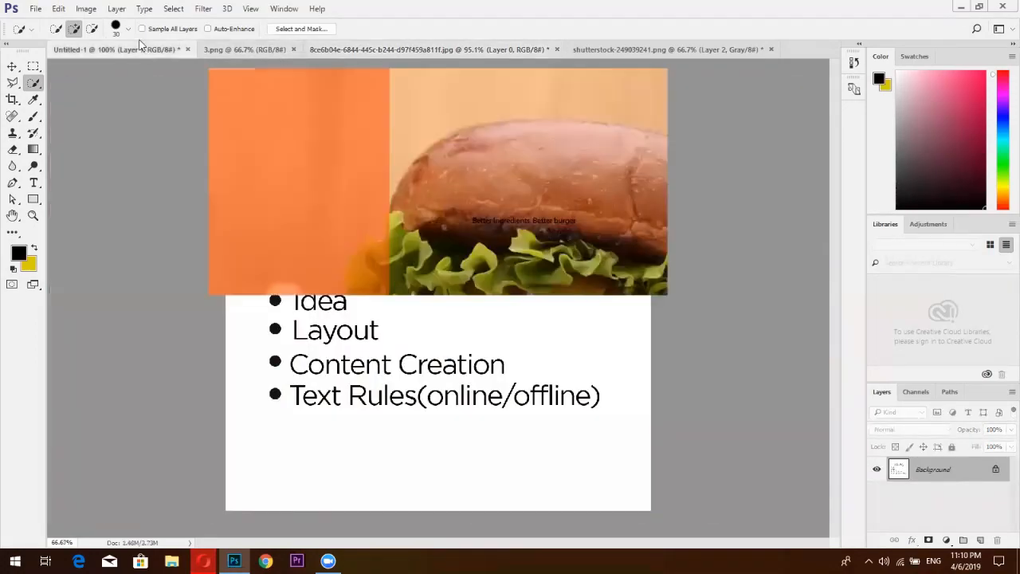
click(12, 68)
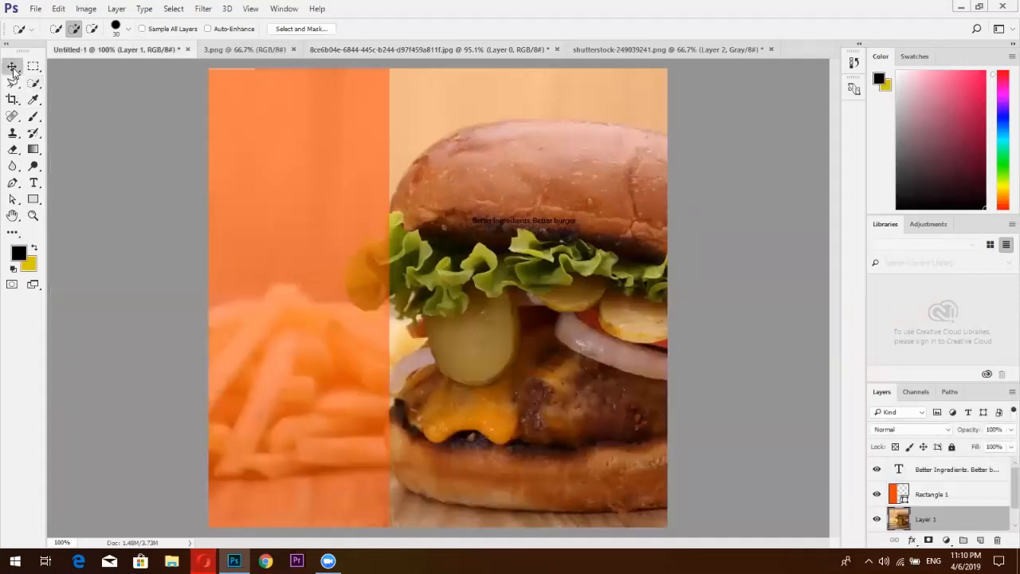
drag(494, 227, 368, 278)
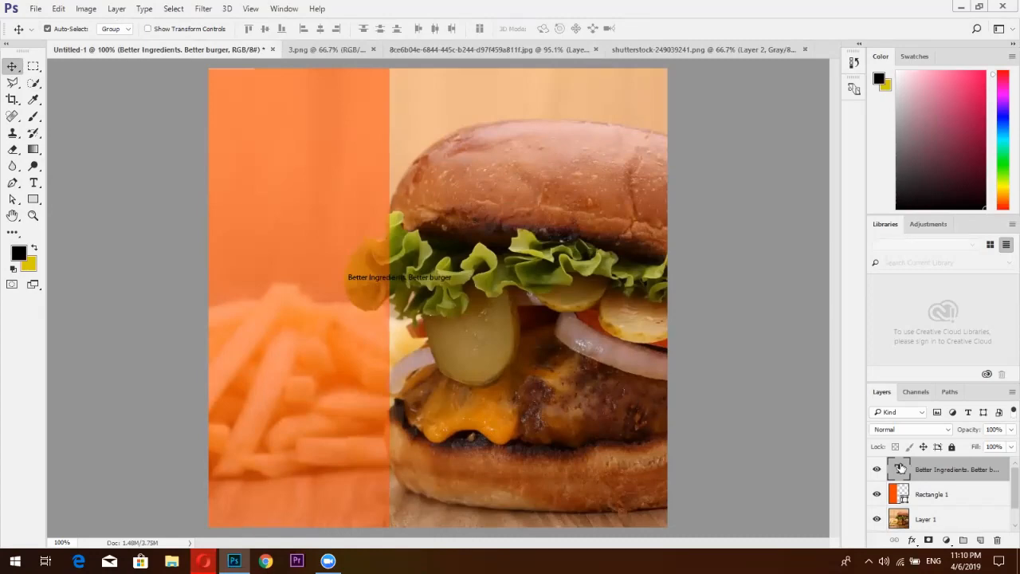
Break the tagline into two lines after "Ingredients." and enlarge all its text to 17.88 pt.
click(33, 185)
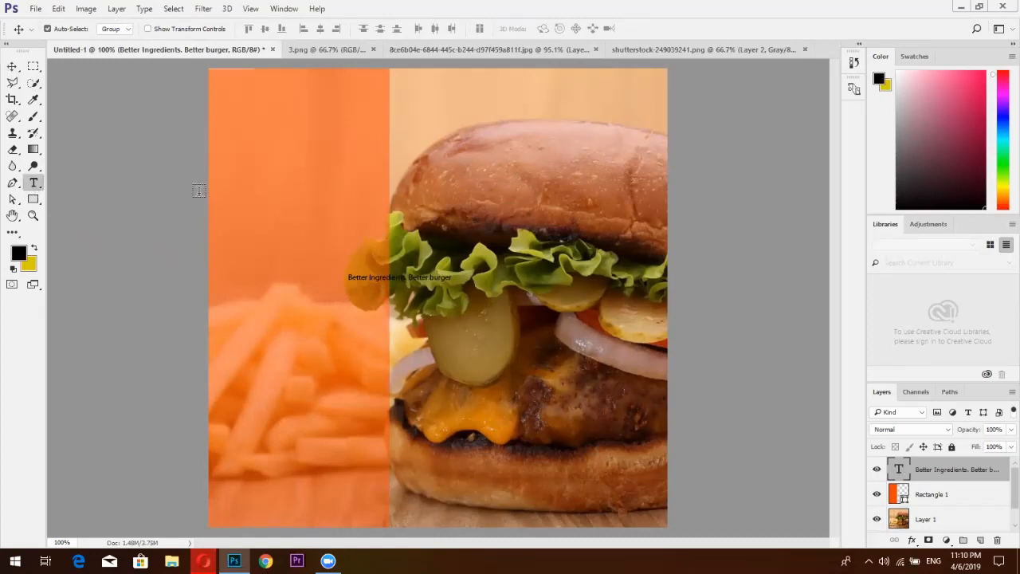
click(408, 277)
key(Return)
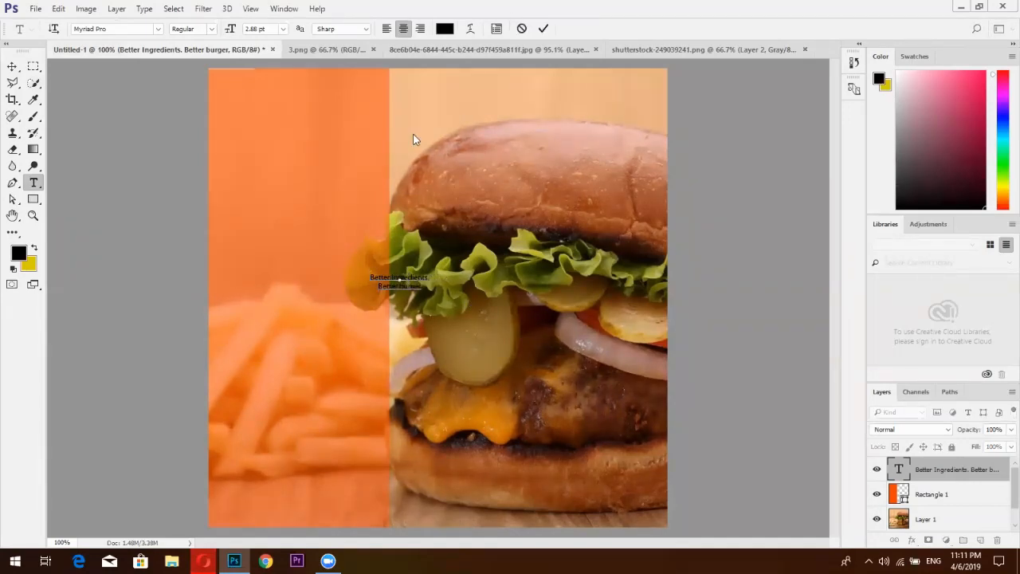
key(ctrl+a)
drag(229, 29, 237, 31)
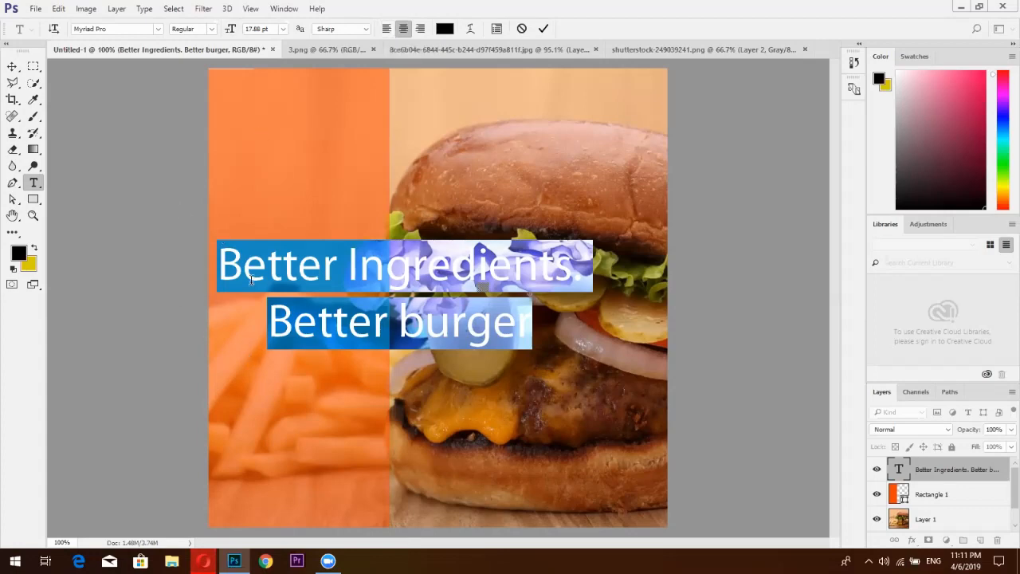
Try left, centre and right alignment on the tagline, repositioning it over the burger photo, and finish with left alignment.
click(387, 31)
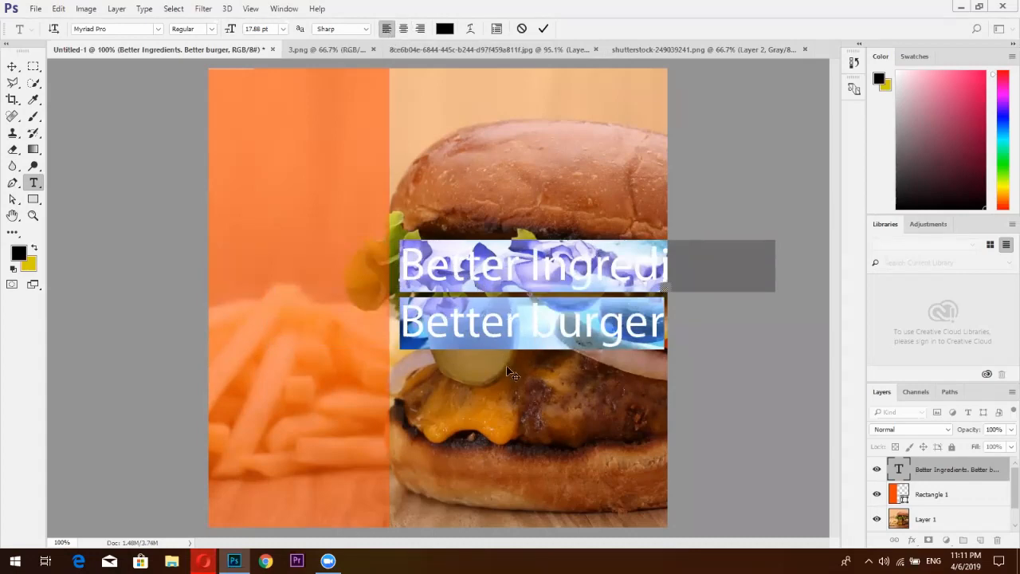
drag(503, 354, 334, 358)
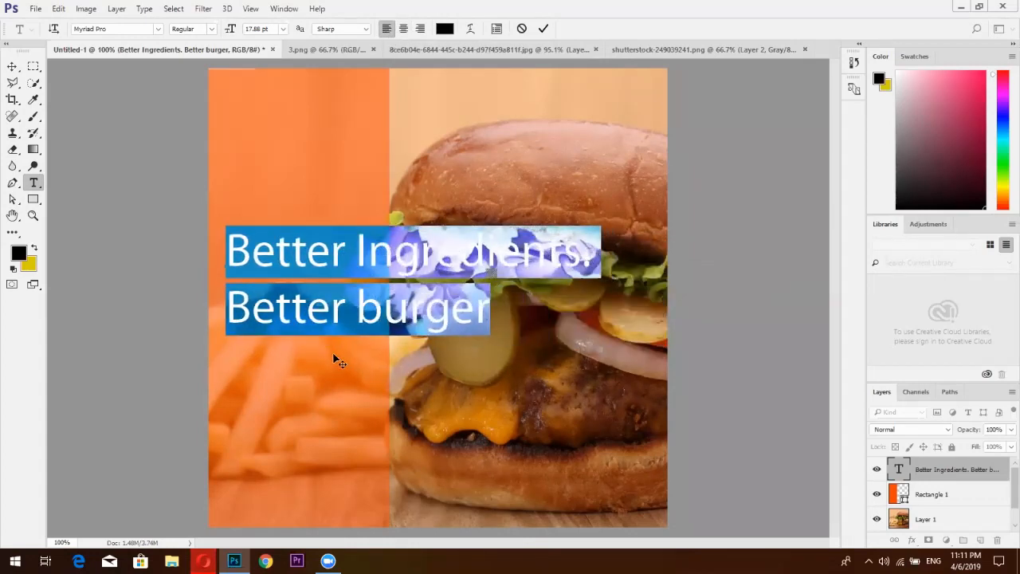
click(404, 29)
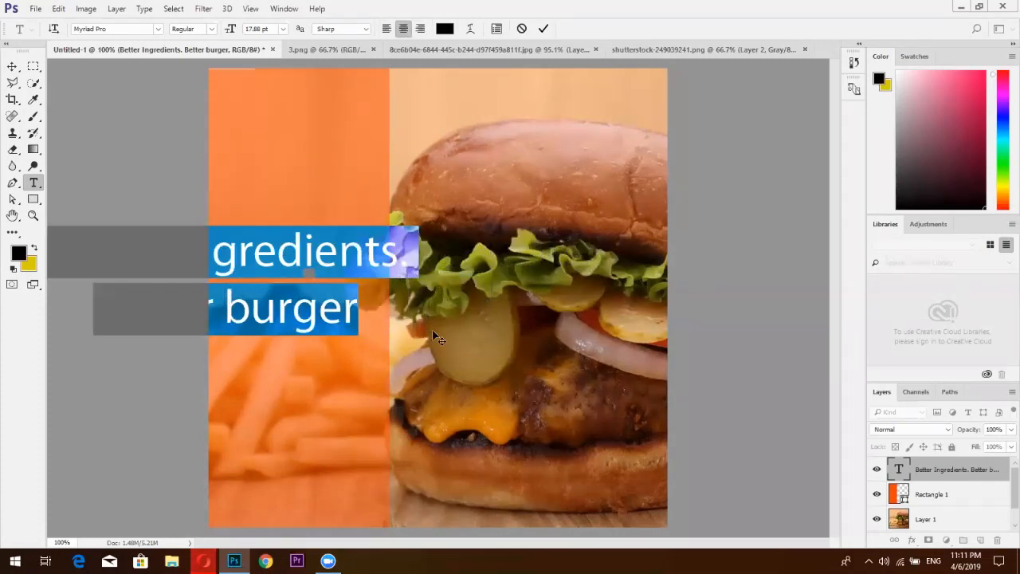
drag(425, 363, 603, 368)
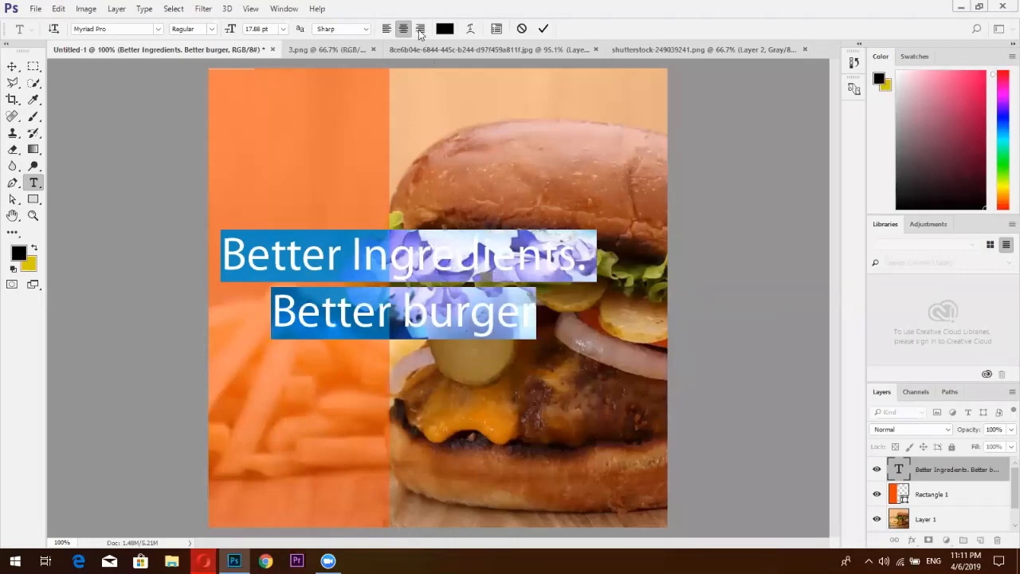
click(420, 28)
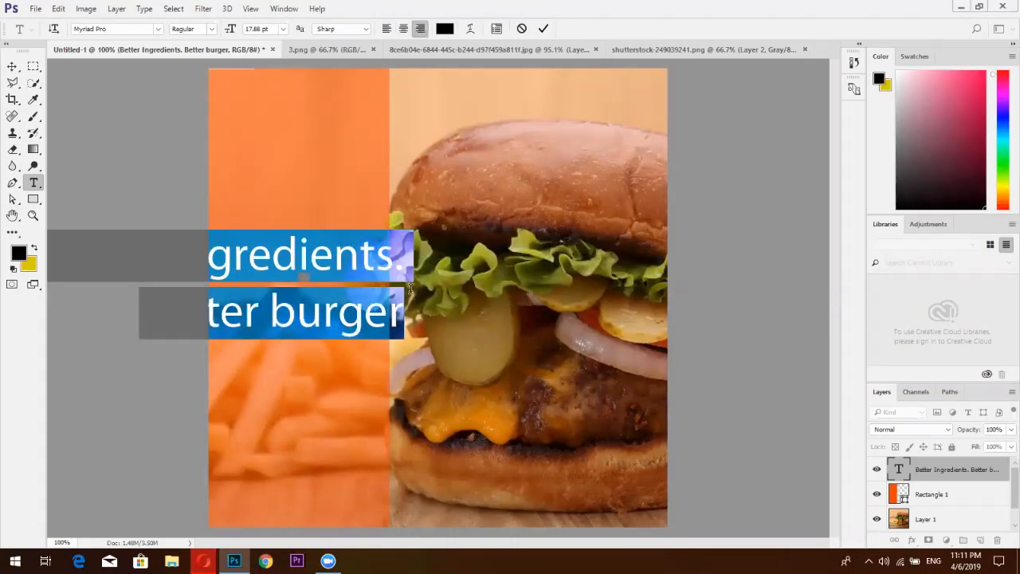
click(387, 28)
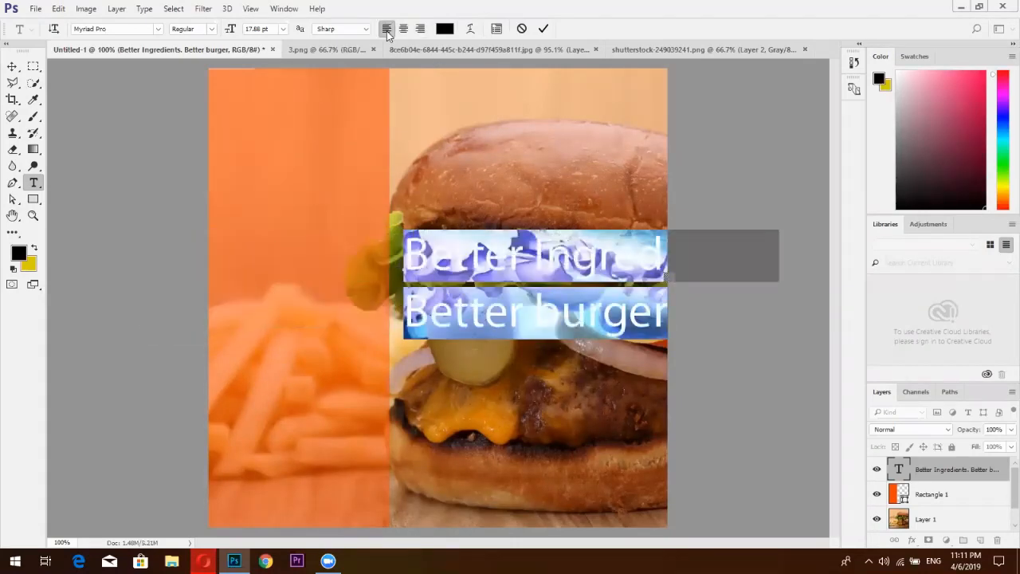
Split the tagline into four lines reading "Better", "Ingredients.", "Better" and "burger".
click(537, 269)
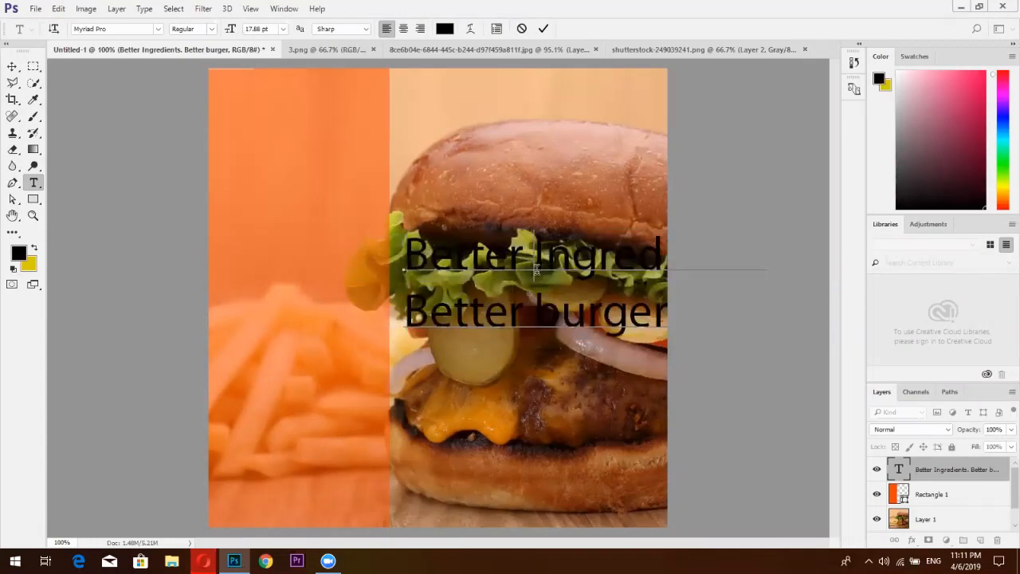
key(BackSpace)
key(Return)
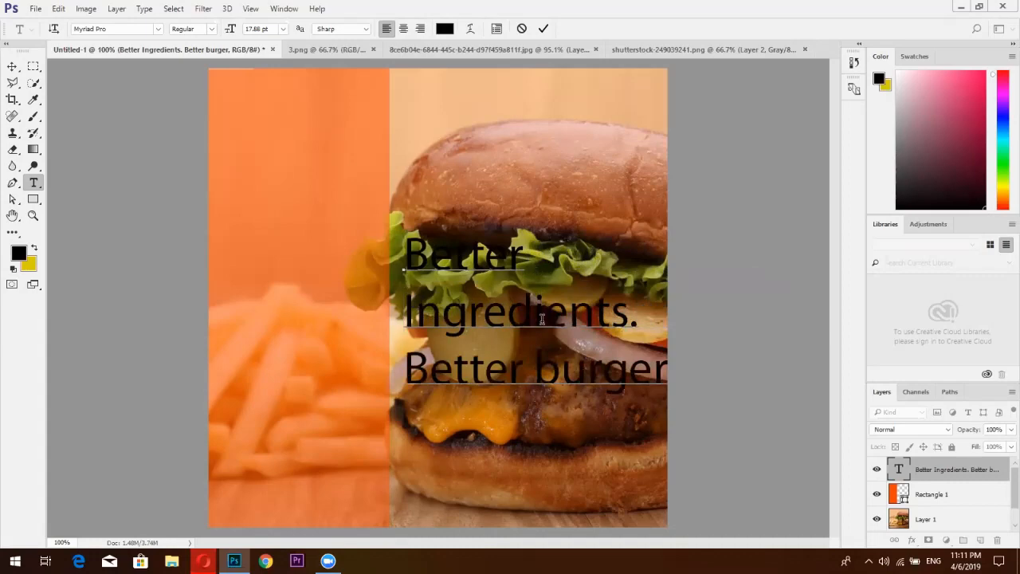
click(534, 365)
key(Return)
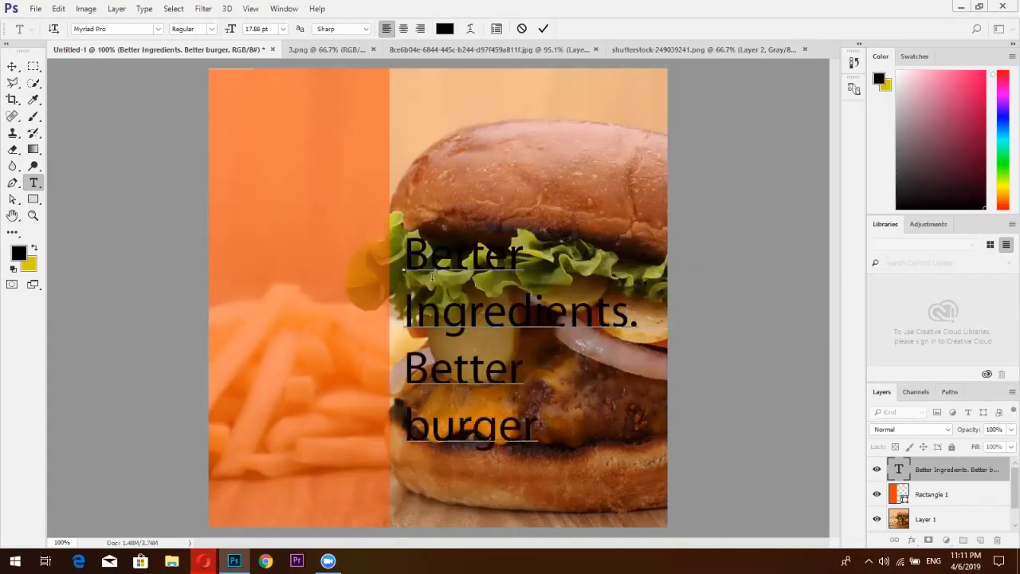
Select the whole four-line tagline and set its text colour to white, ffffff.
drag(407, 249, 705, 484)
key(ctrl+a)
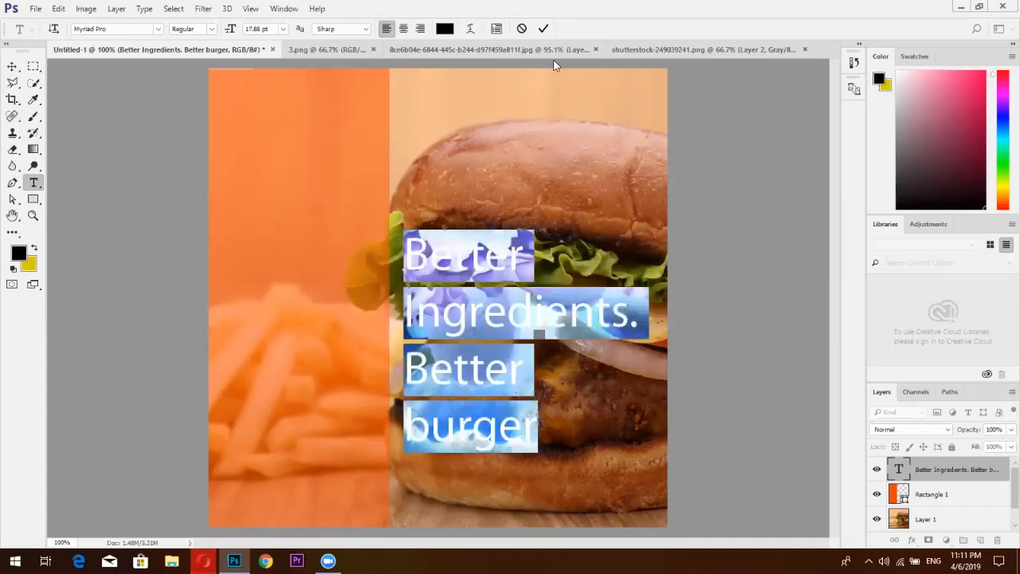
click(445, 28)
text(ffffff)
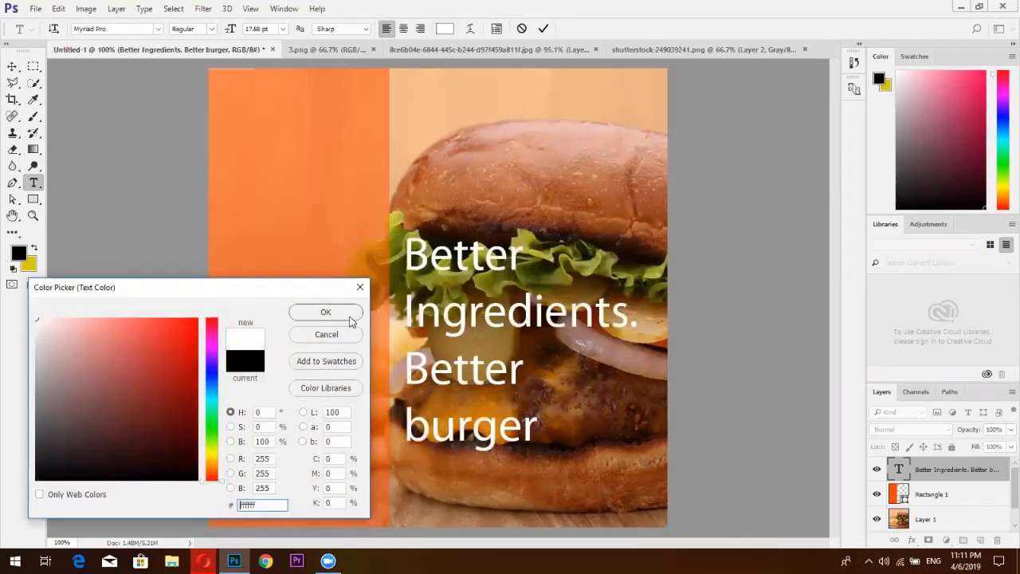
click(349, 316)
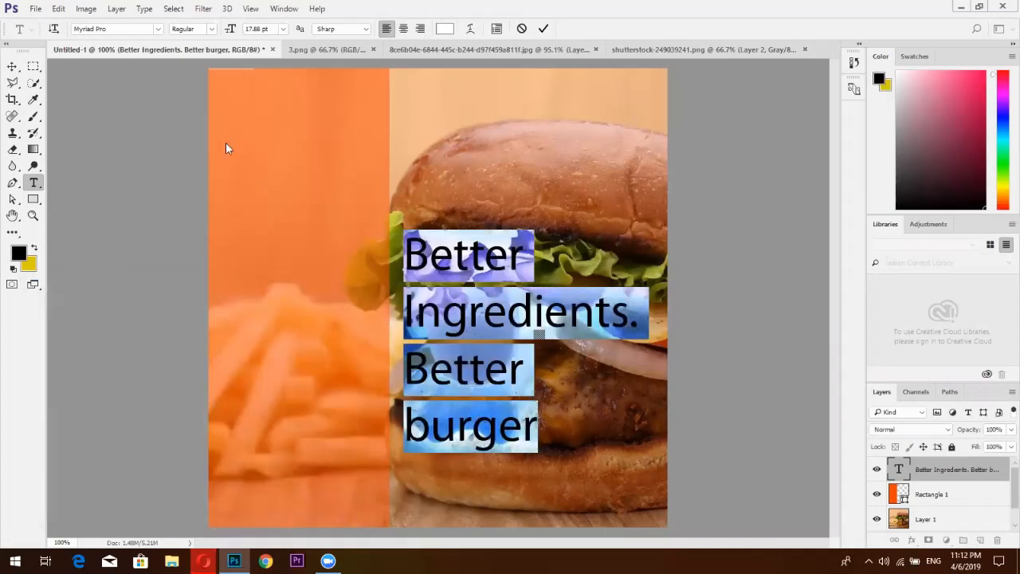
Show the character formatting settings for the selected tagline and open its font family for editing.
click(118, 30)
key(Return)
click(497, 31)
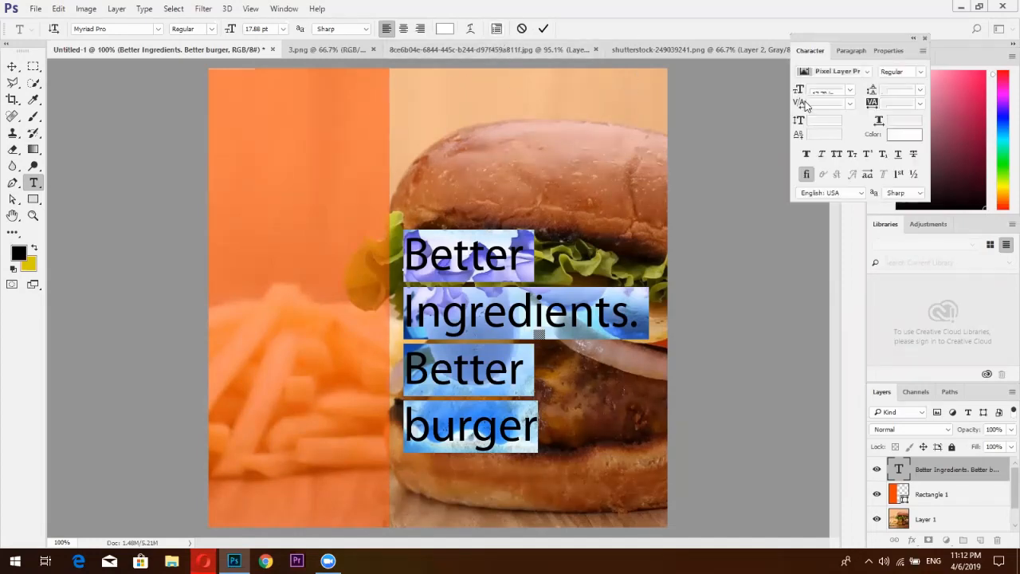
click(842, 74)
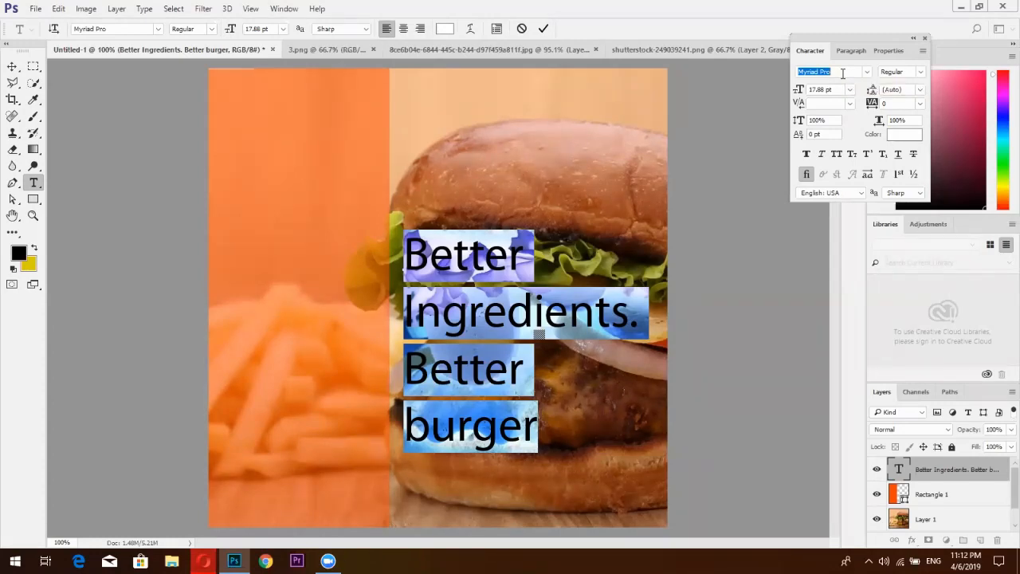
Finish the tagline edit, select the Rectangle 1 layer and set the foreground colour to crimson red.
click(933, 500)
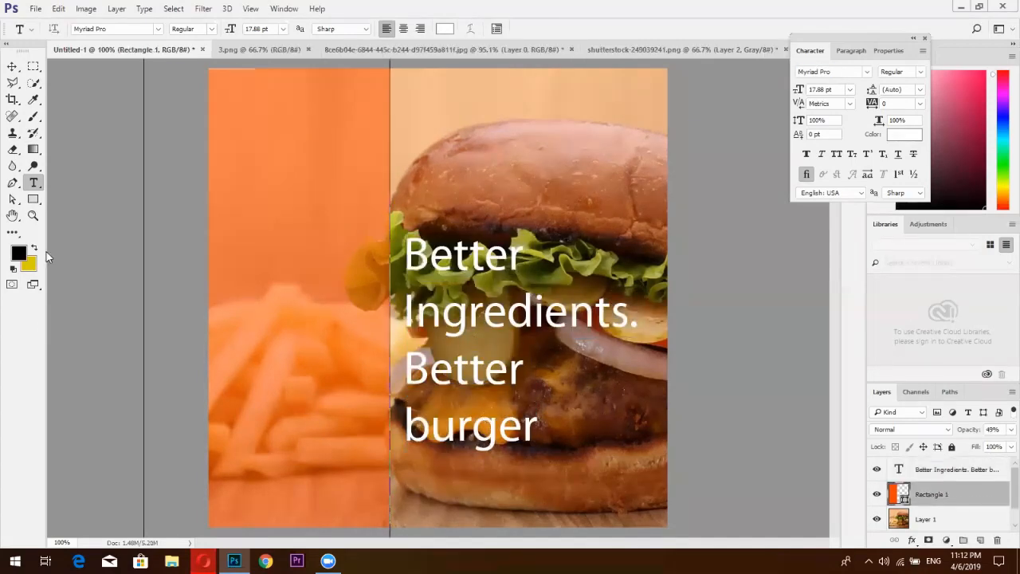
click(24, 254)
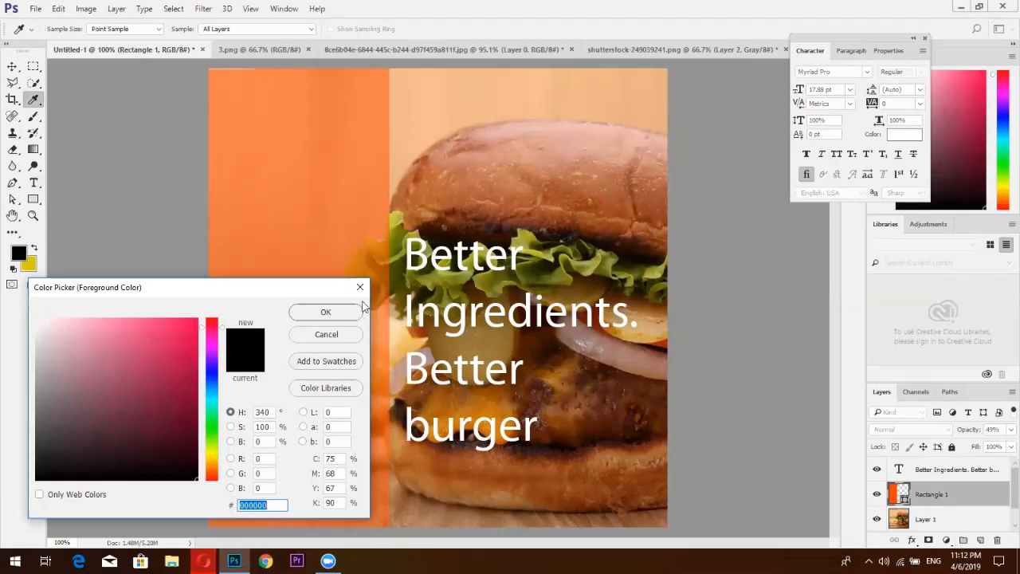
key(Escape)
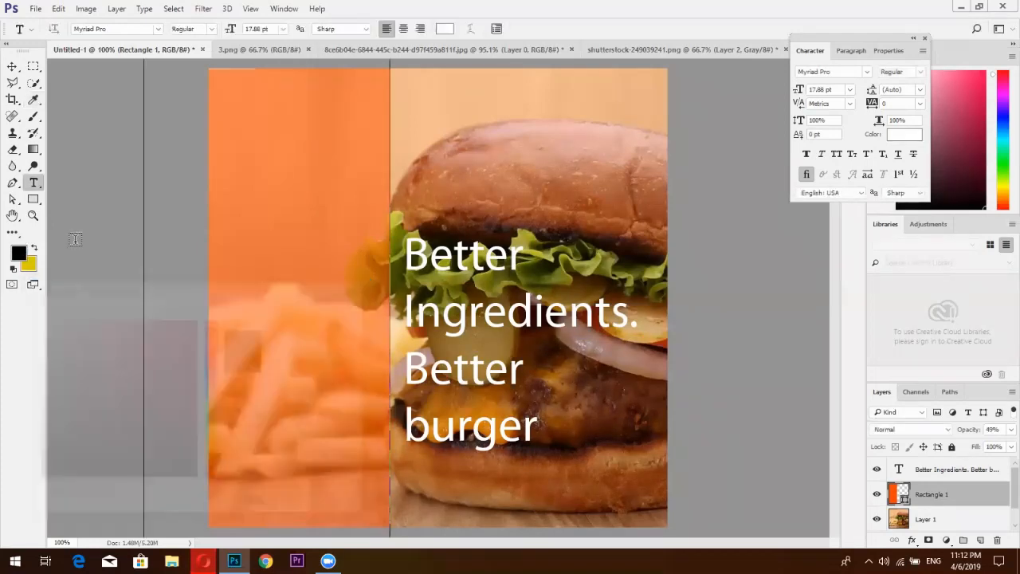
click(24, 250)
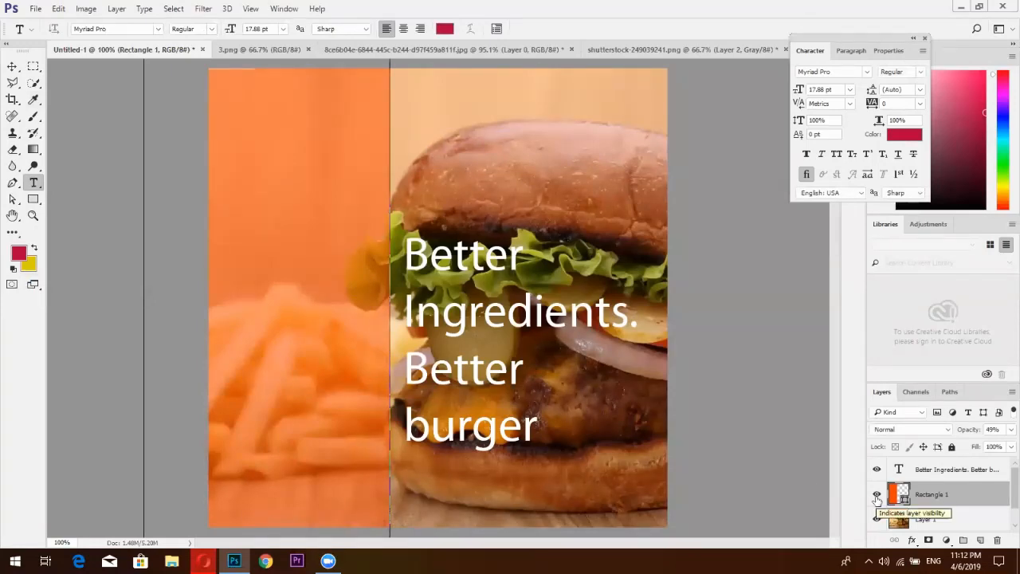
Try filling Rectangle 1 with the crimson foreground colour and undo the fill.
key(alt+BackSpace)
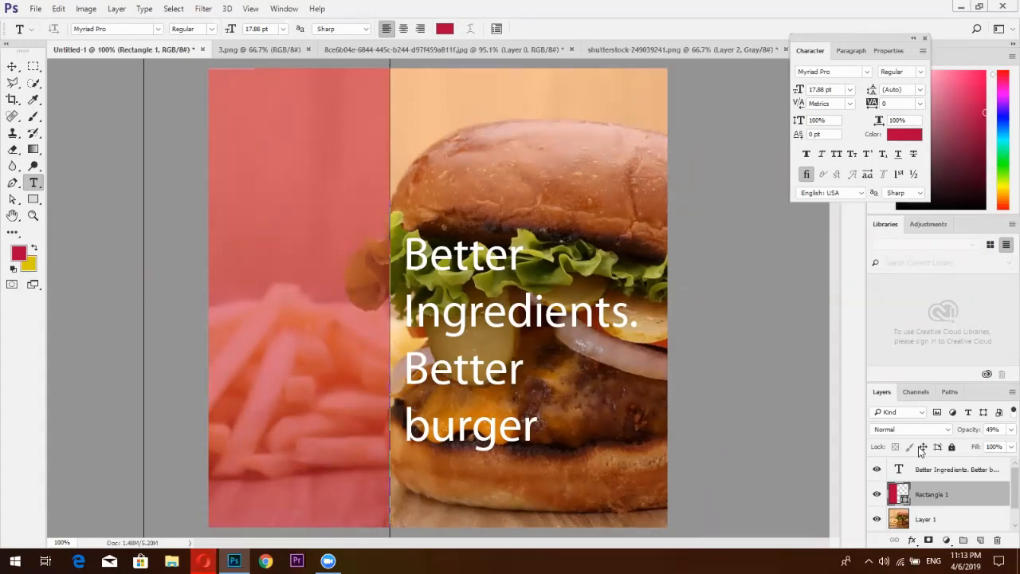
key(ctrl+z)
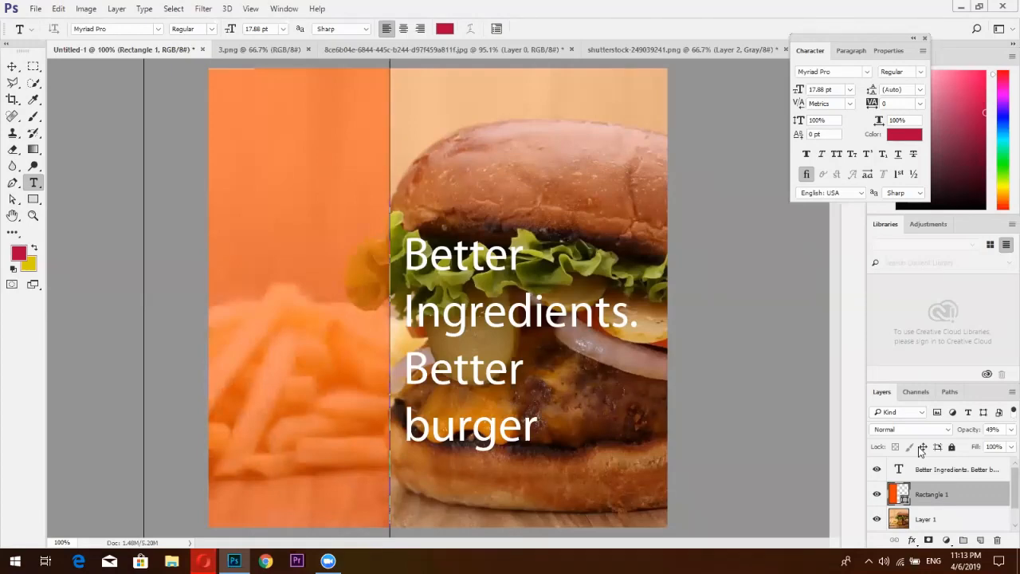
Select the whole four-line tagline and set its font to Gotham Bold.
drag(404, 252, 609, 402)
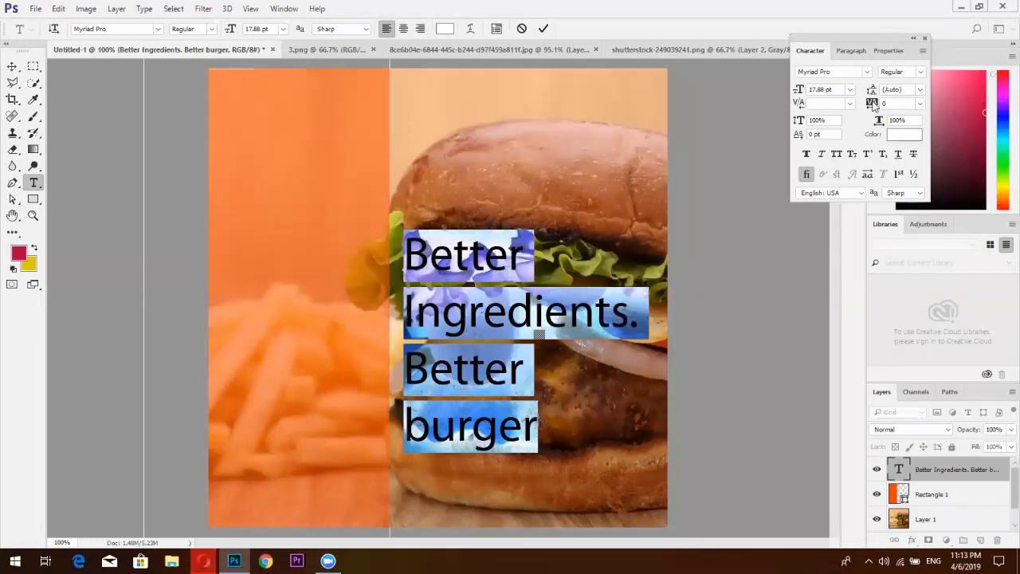
click(853, 72)
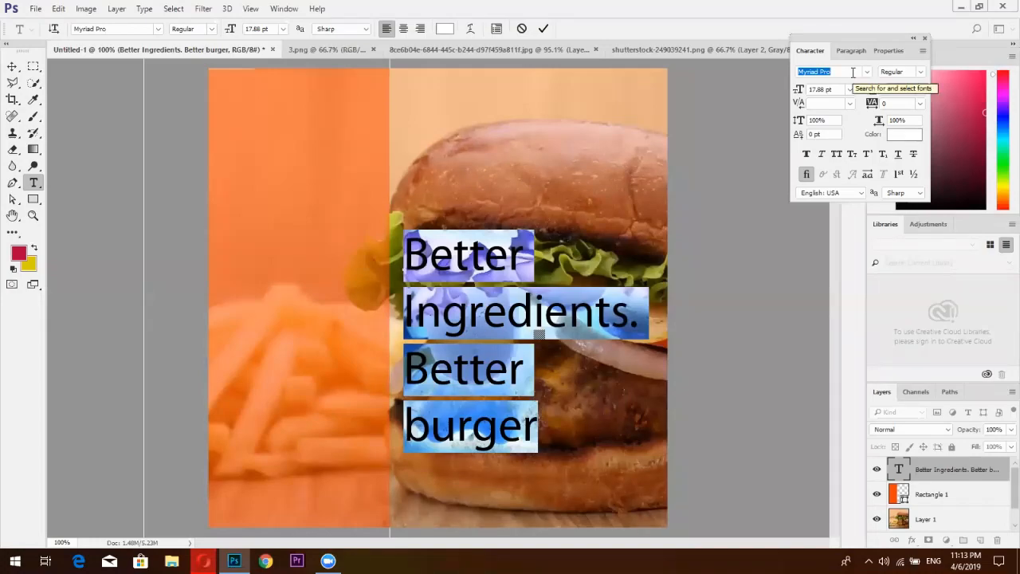
text(go)
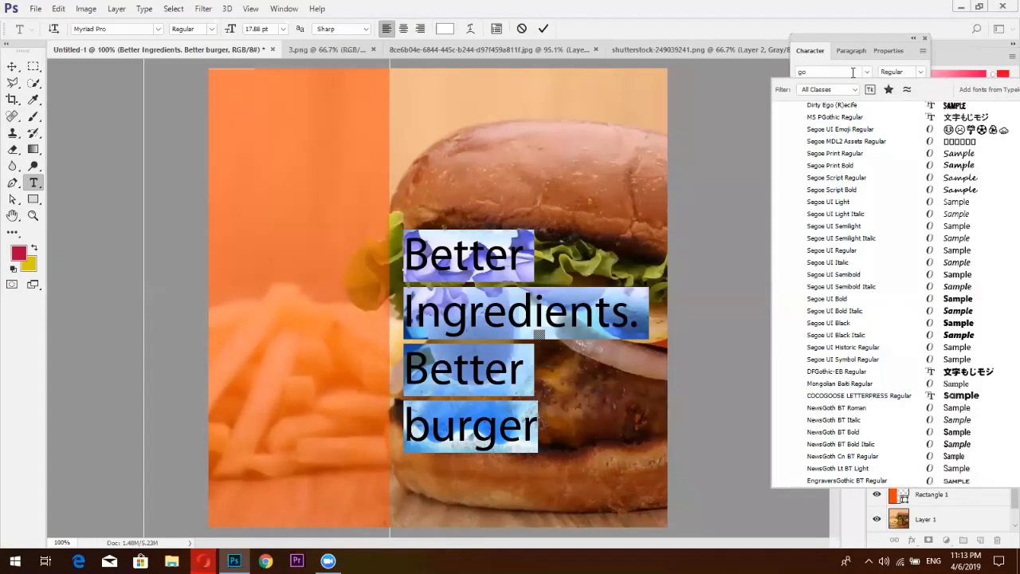
text(the)
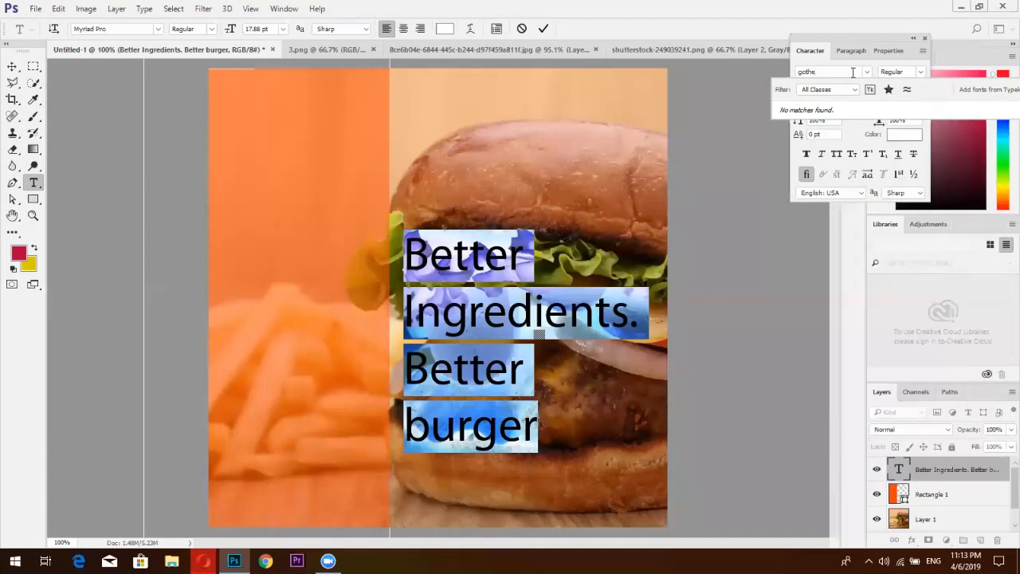
key(BackSpace)
text(am)
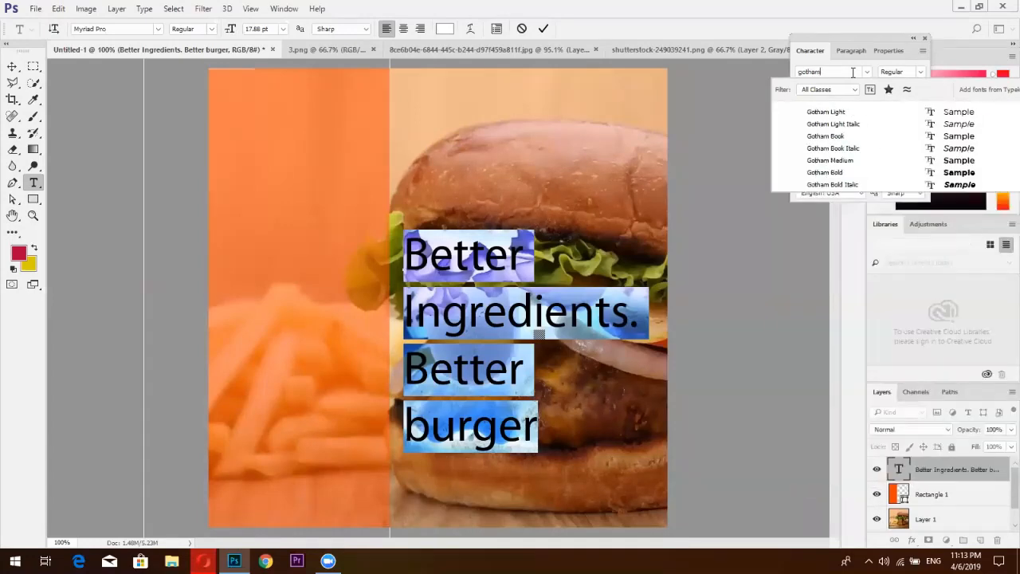
click(831, 162)
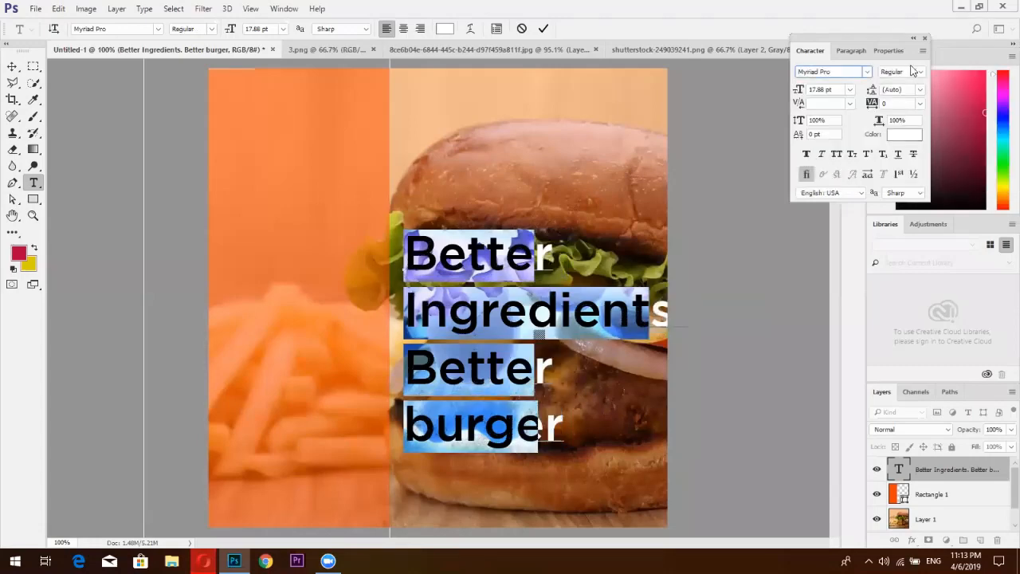
click(918, 71)
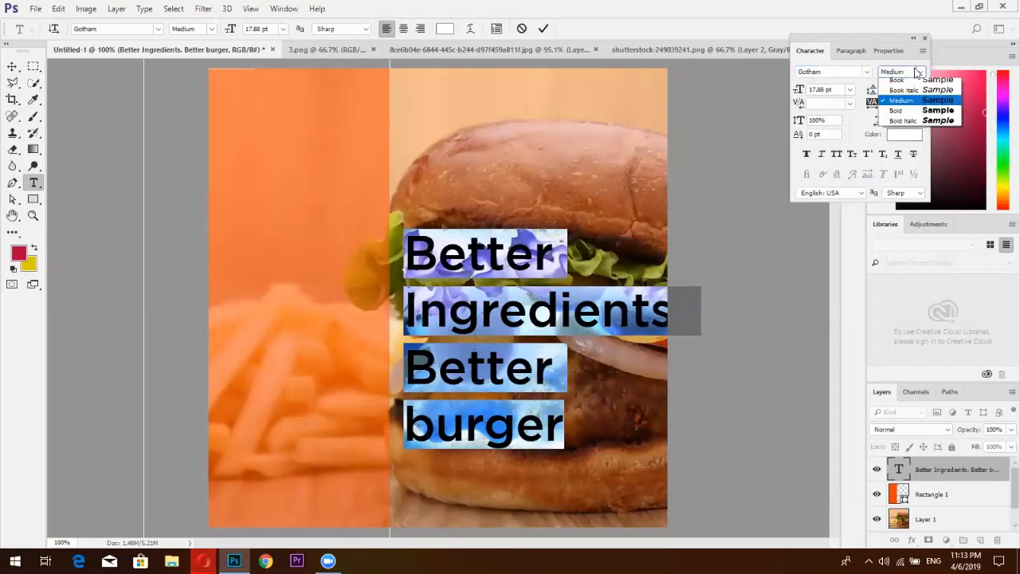
click(902, 135)
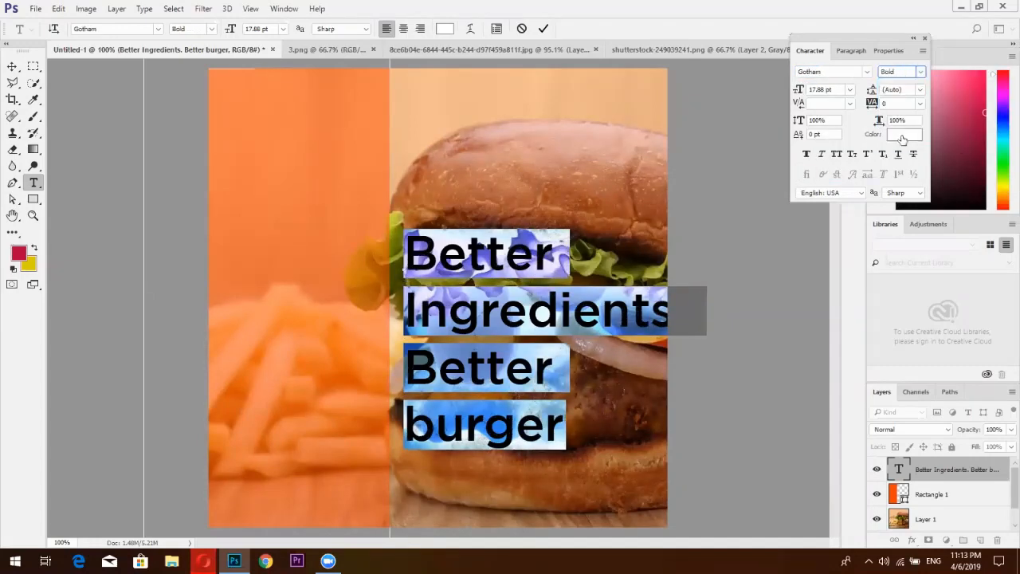
Set the selected tagline in all caps and tighten its leading to 17.01 pt.
click(838, 154)
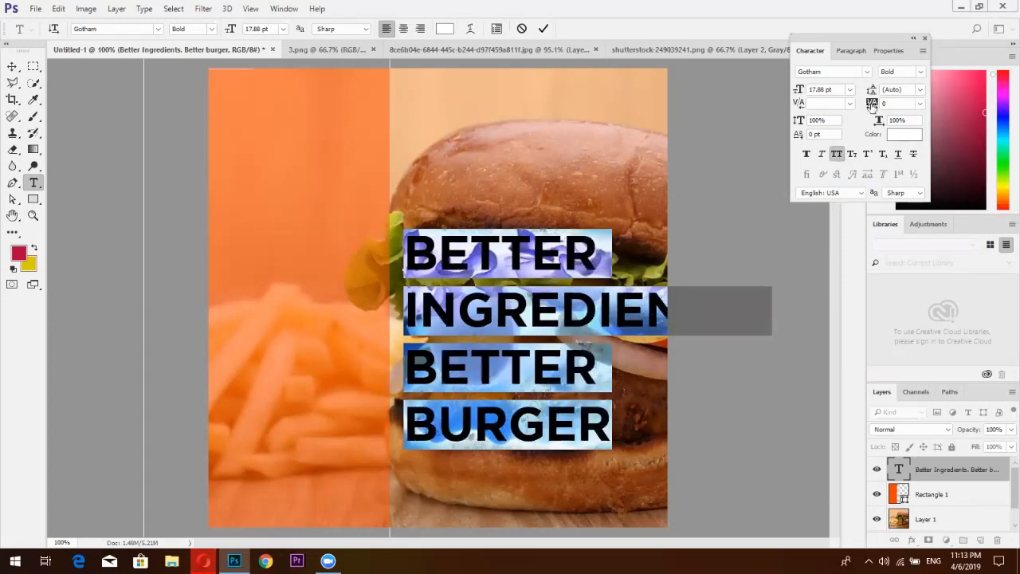
drag(872, 91, 881, 92)
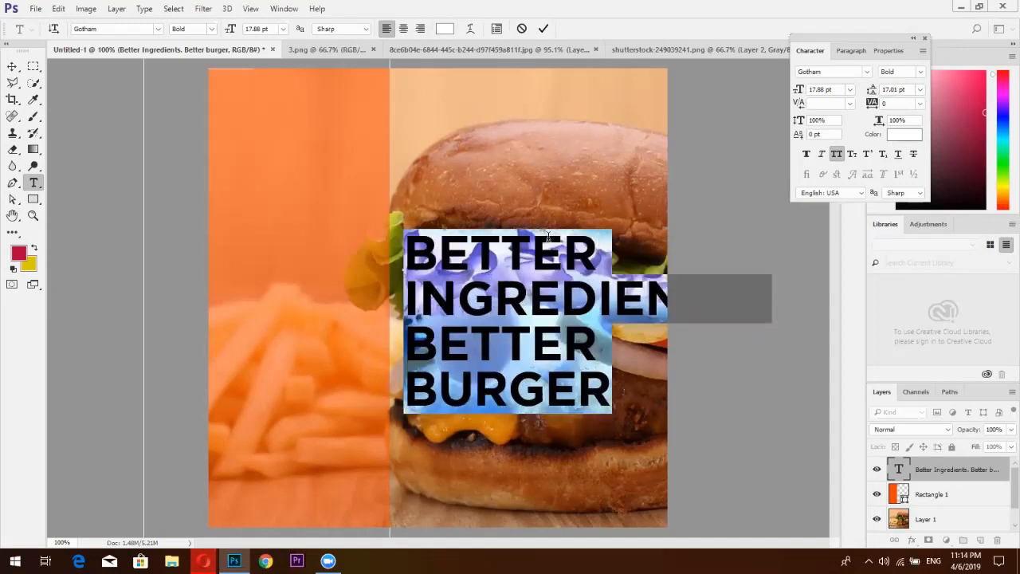
Change the font style of both BETTER words in the tagline to Book.
double_click(548, 236)
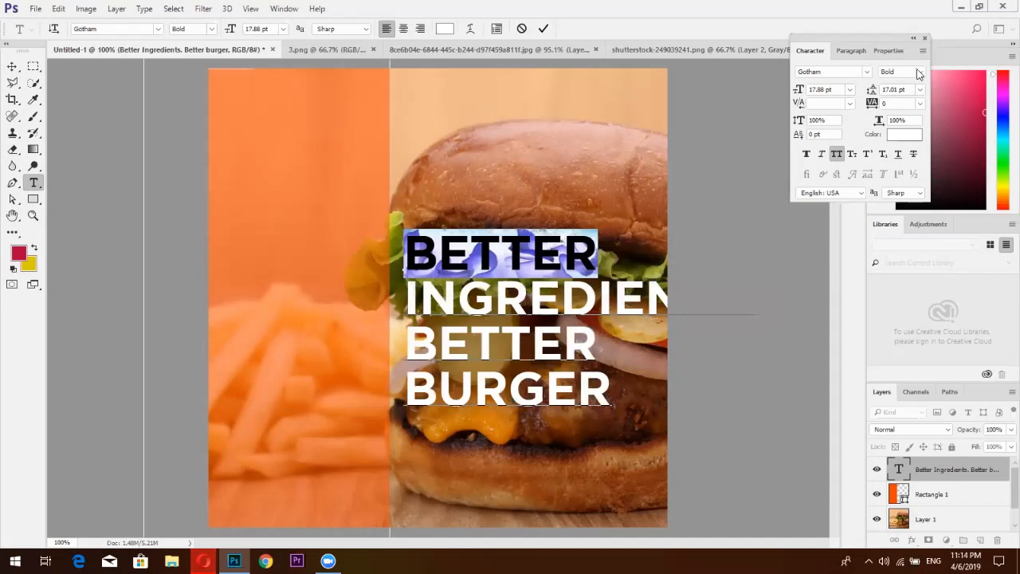
click(919, 74)
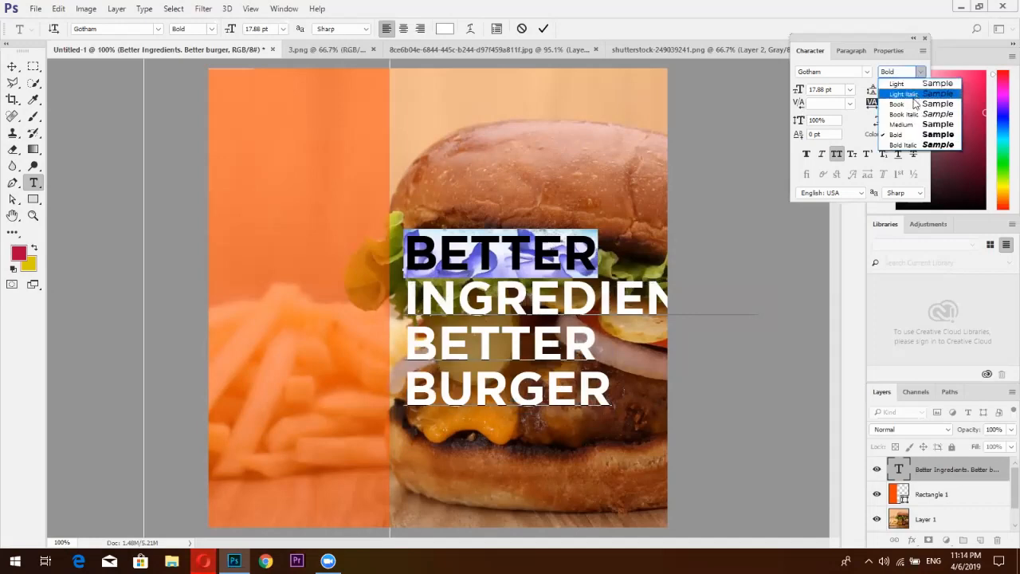
click(916, 105)
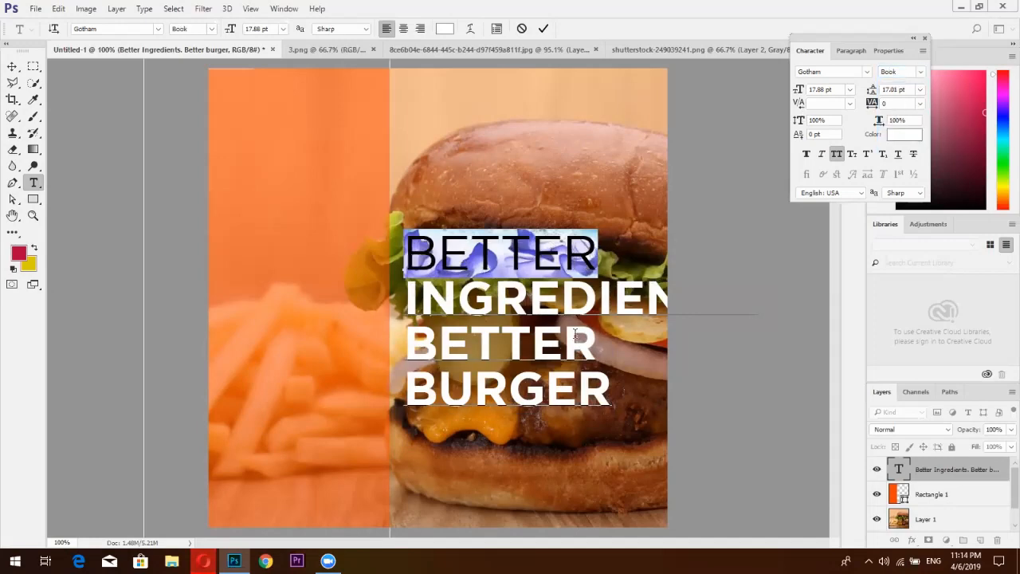
double_click(575, 333)
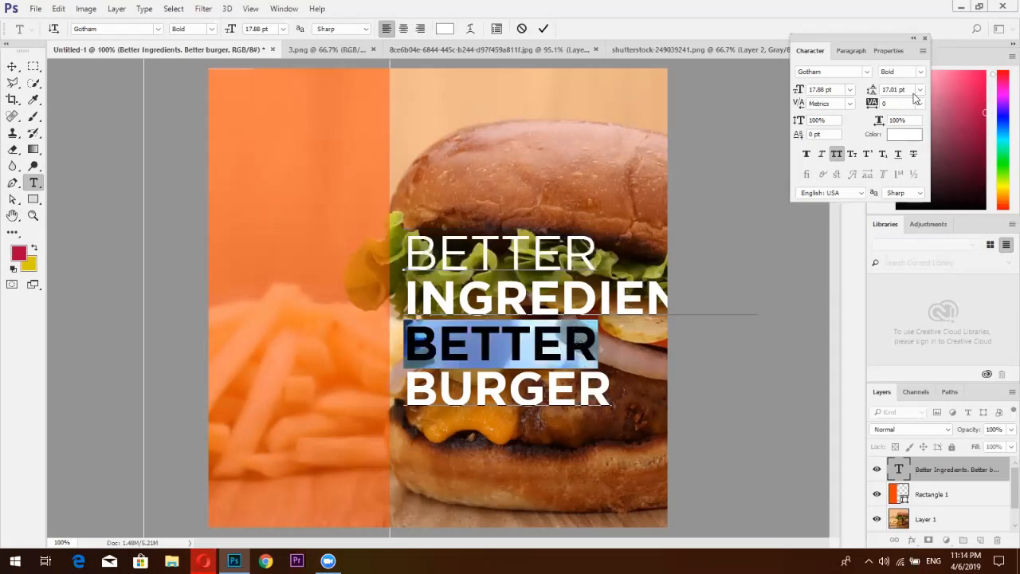
click(921, 73)
click(924, 74)
click(923, 73)
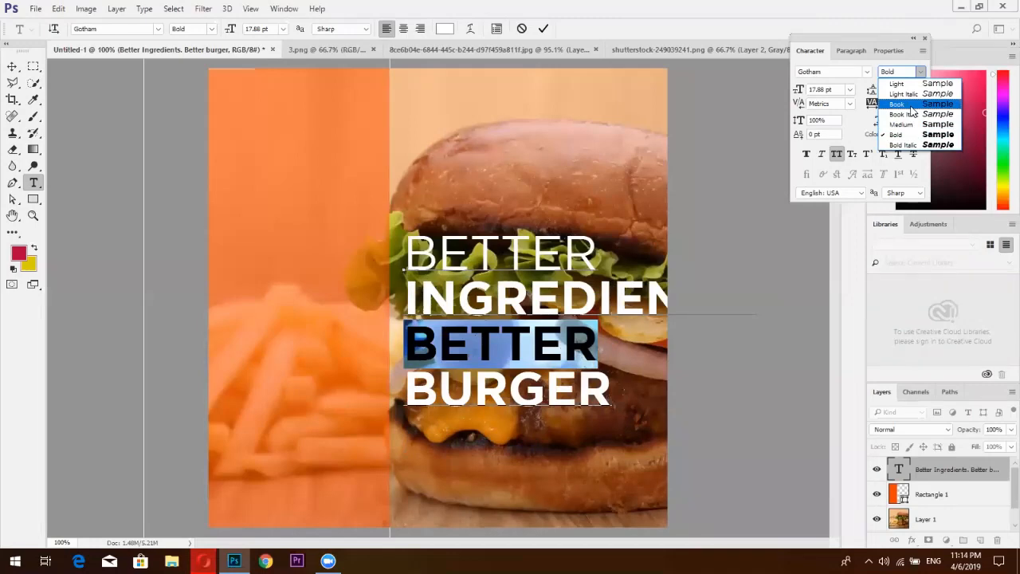
click(912, 105)
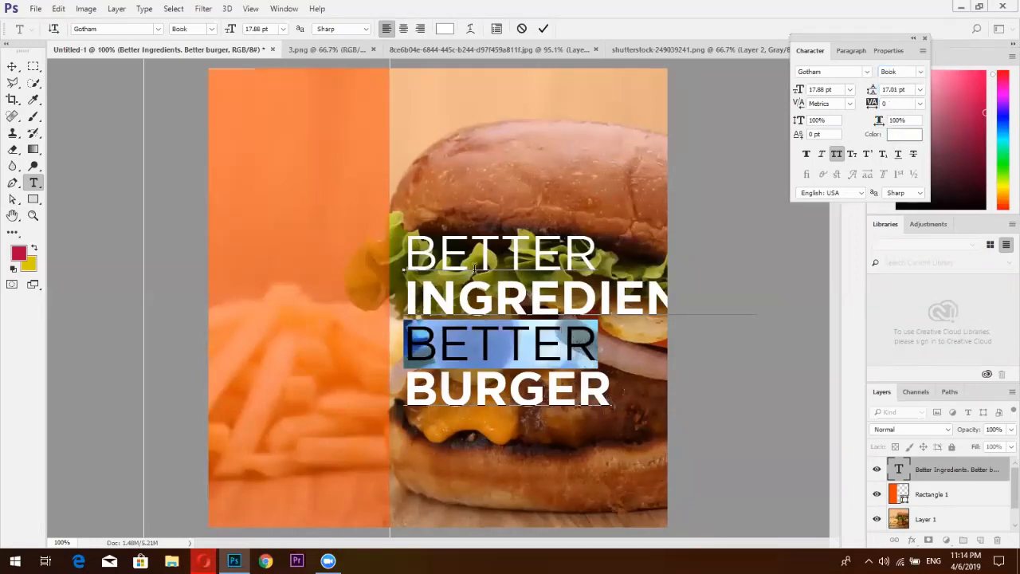
Move the tagline so it starts just inside the orange rectangle's left edge, and set its tracking to -50.
click(12, 66)
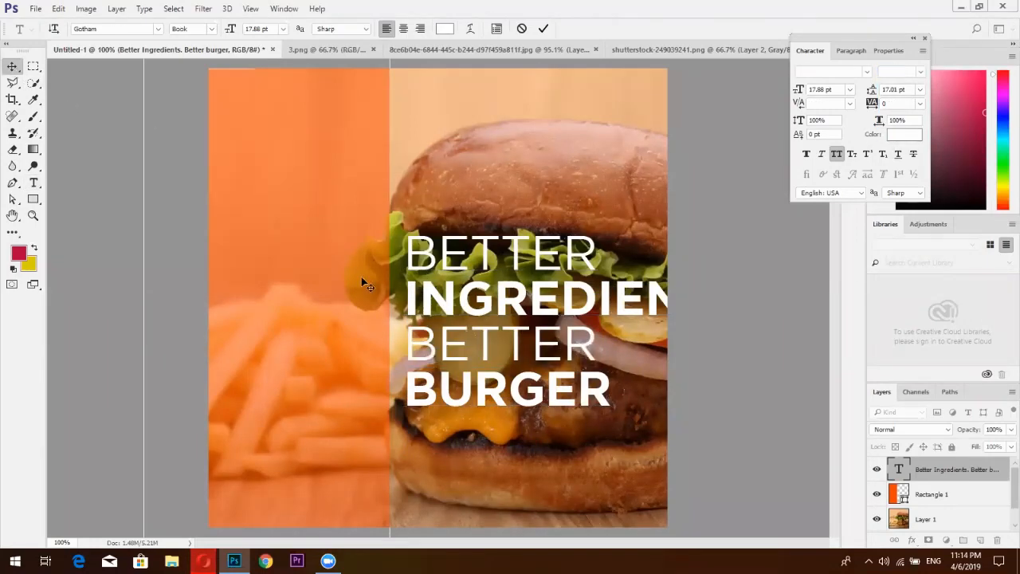
drag(488, 310, 304, 274)
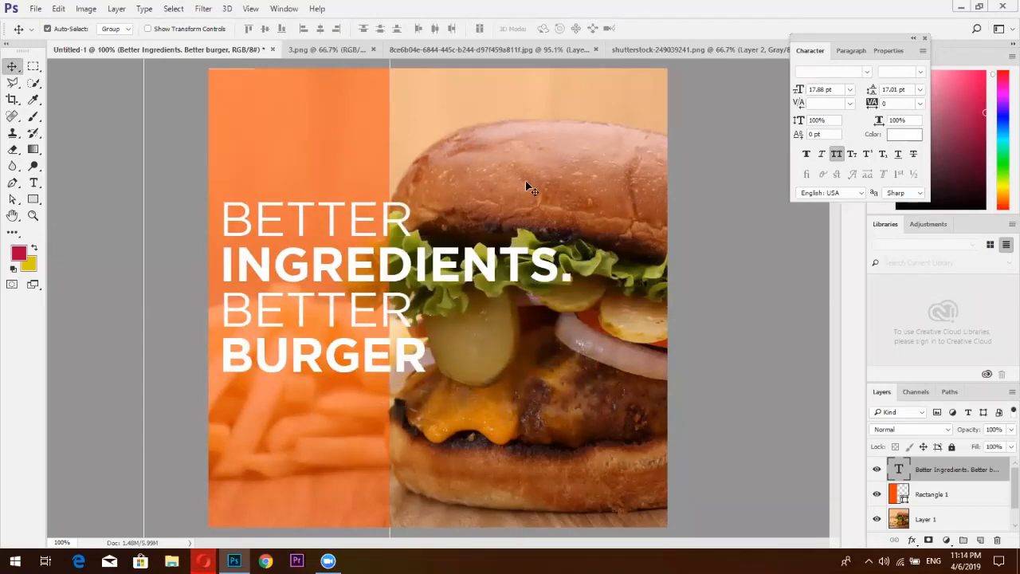
click(920, 104)
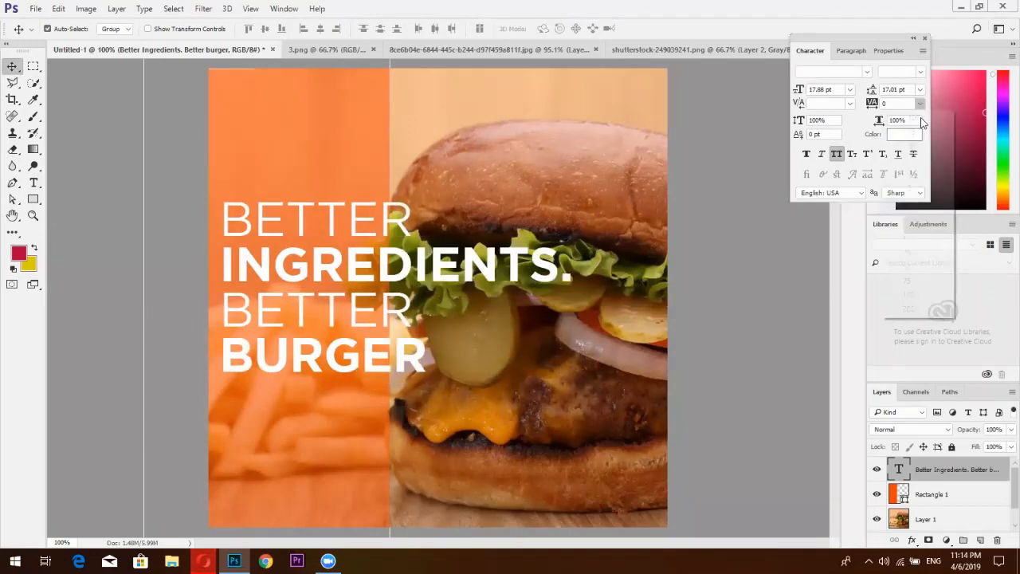
click(923, 147)
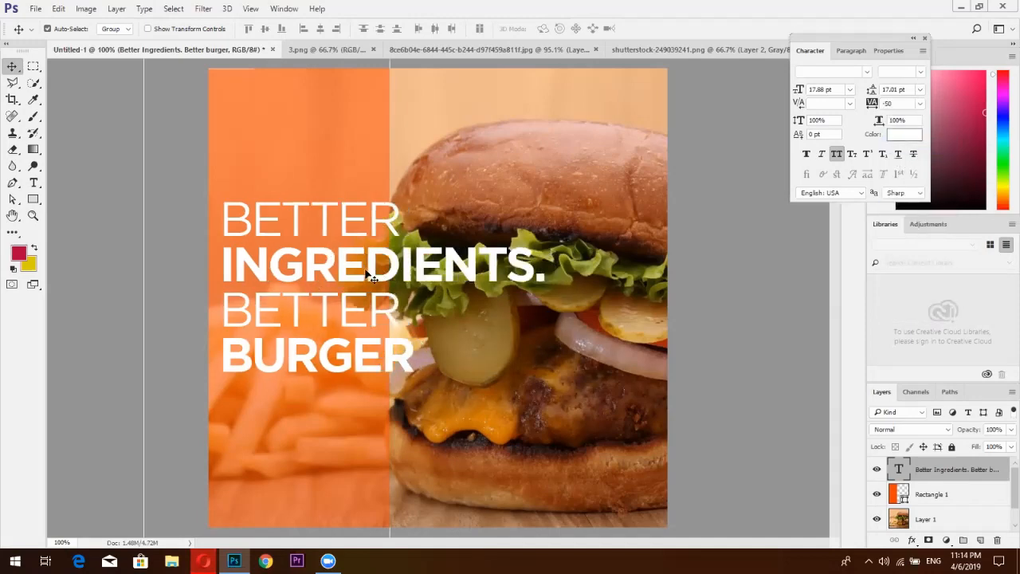
Scale the tagline down proportionally to a text size of 10.19 pt and shift it further onto the orange rectangle.
key(ctrl+t)
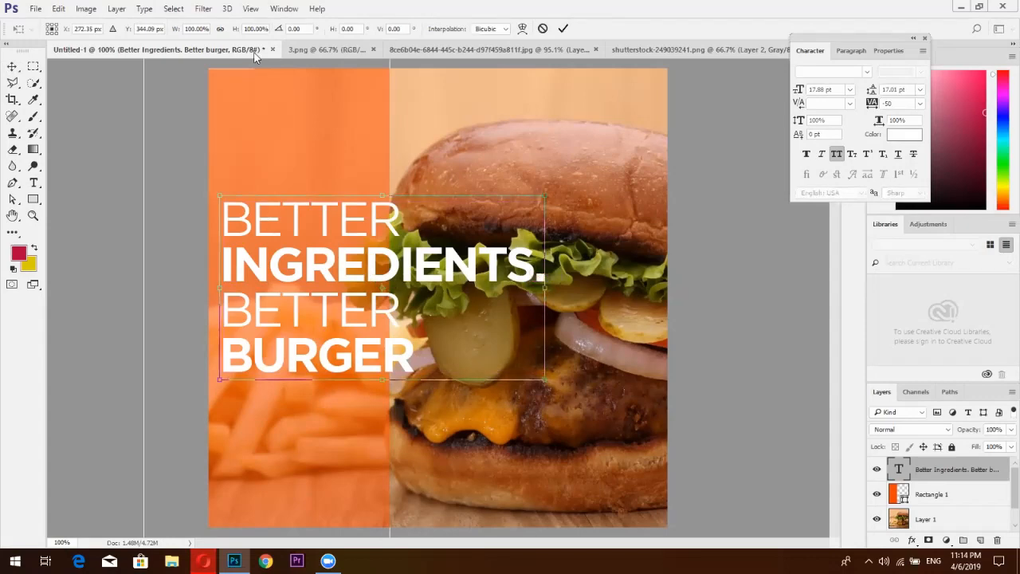
click(220, 29)
drag(176, 29, 155, 34)
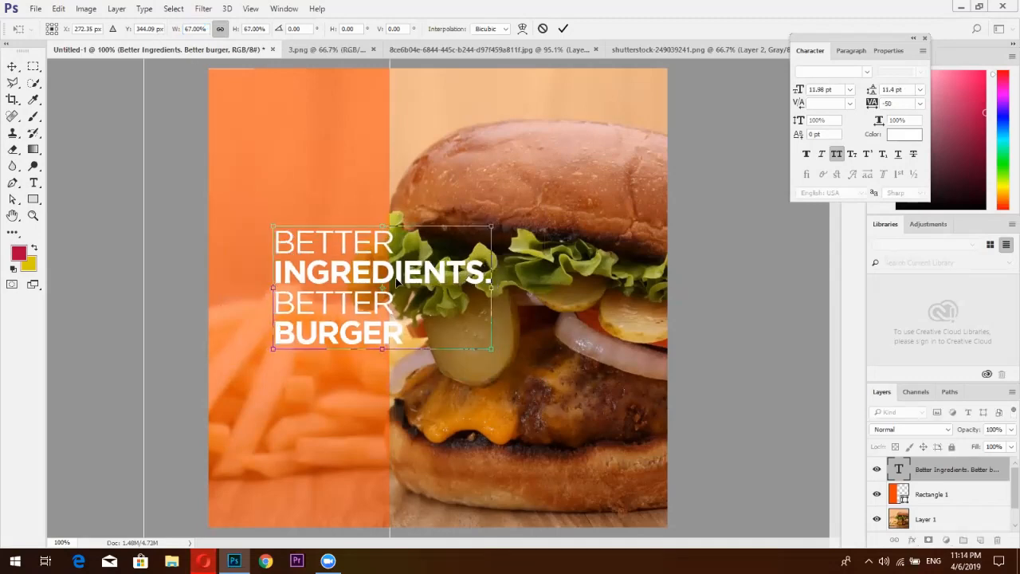
drag(373, 283, 345, 285)
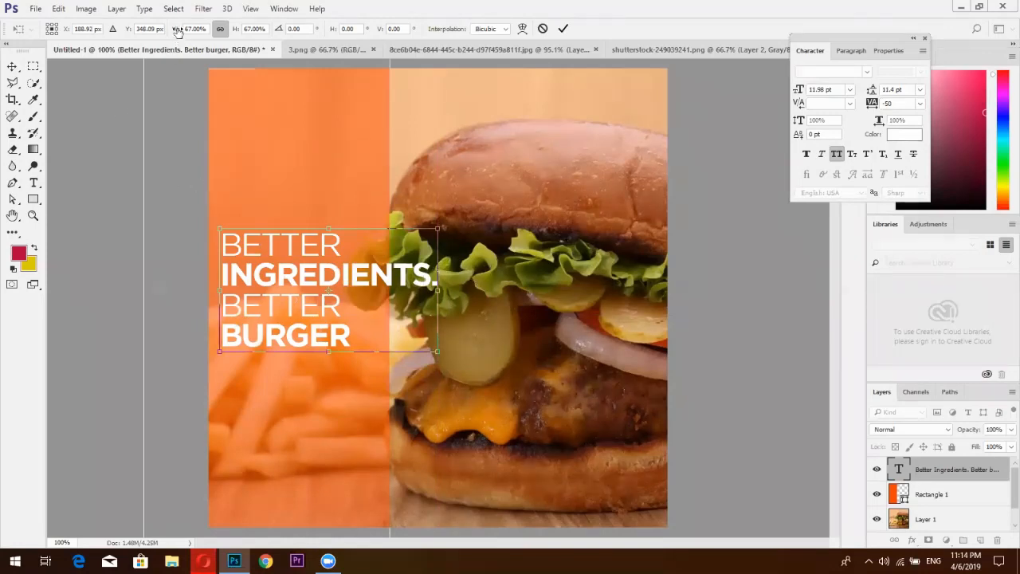
drag(170, 30, 159, 30)
key(Return)
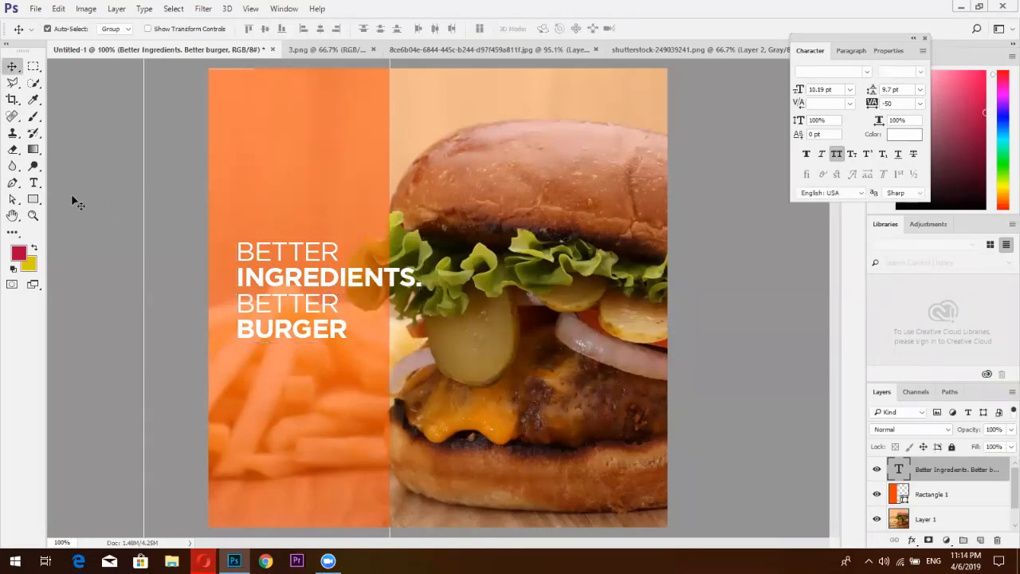
Delete the full stop after INGREDIENTS in the tagline and commit the text edit.
click(33, 183)
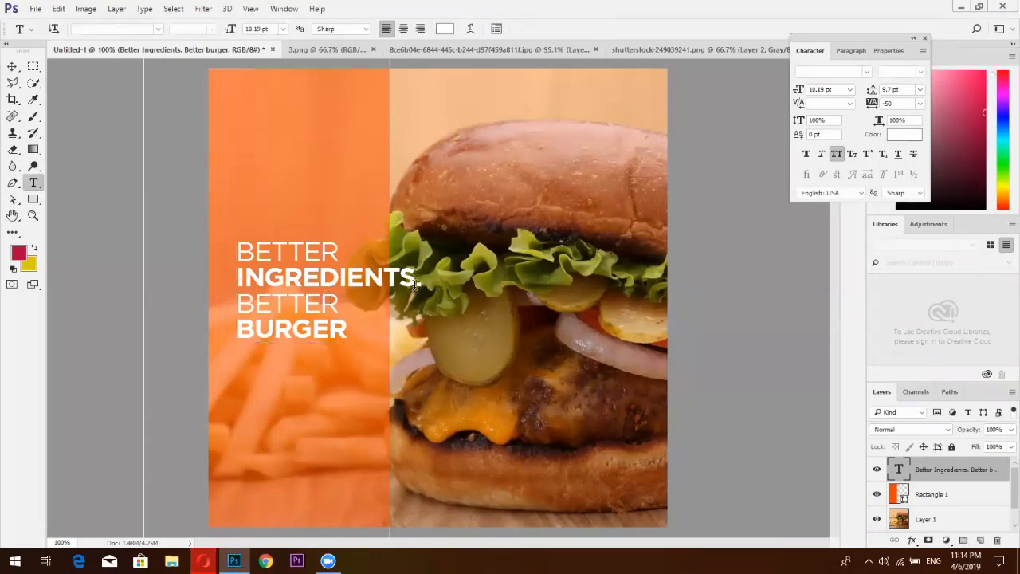
click(416, 283)
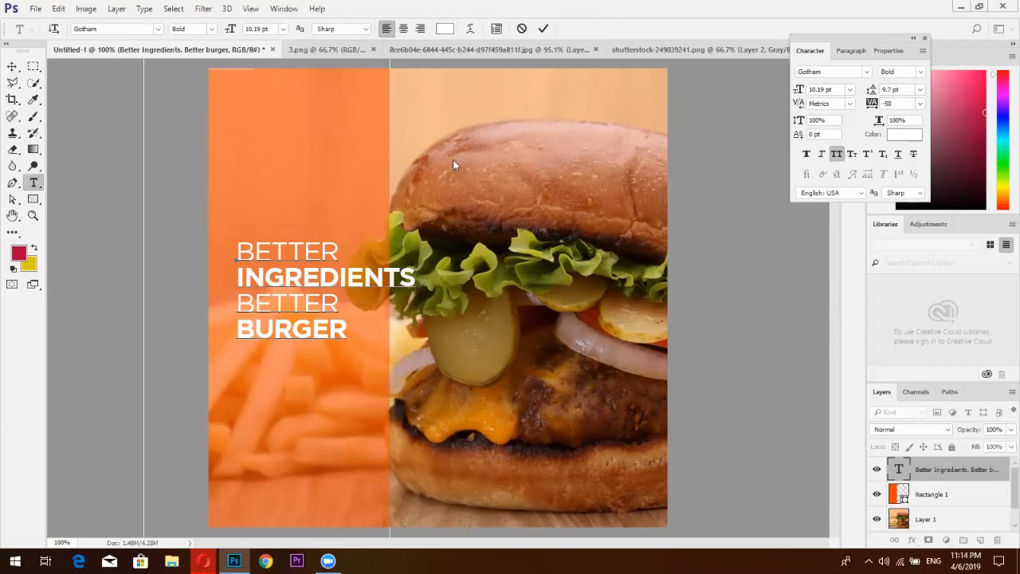
click(543, 27)
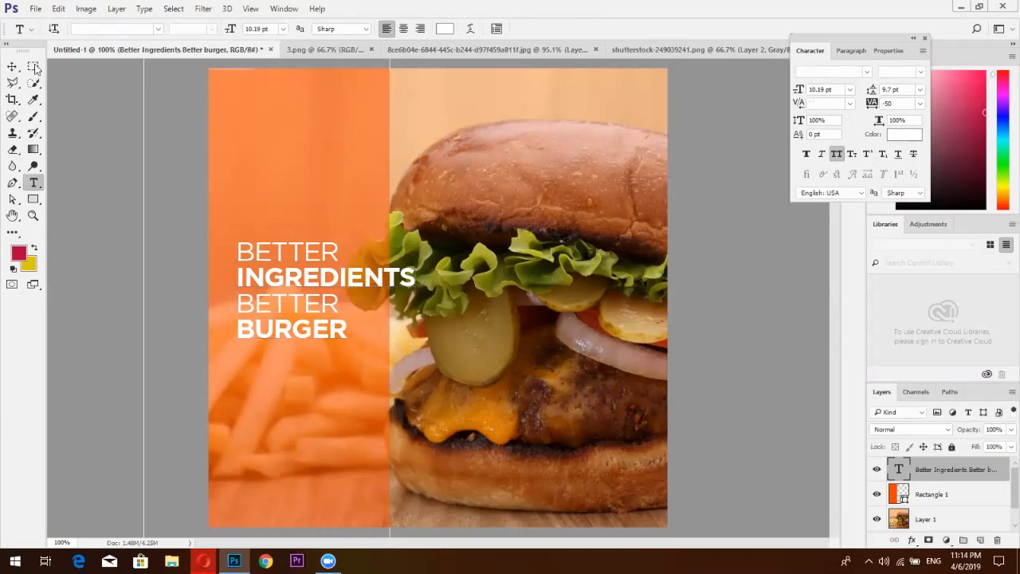
Move the tagline so it fits within the width of the orange rectangle.
click(13, 67)
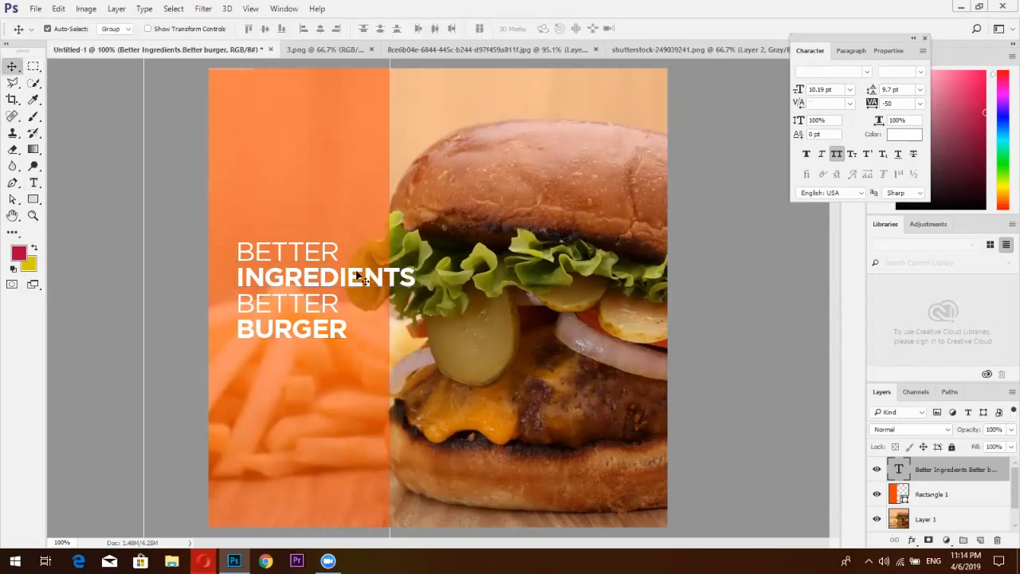
drag(358, 275, 331, 273)
key(ctrl+t)
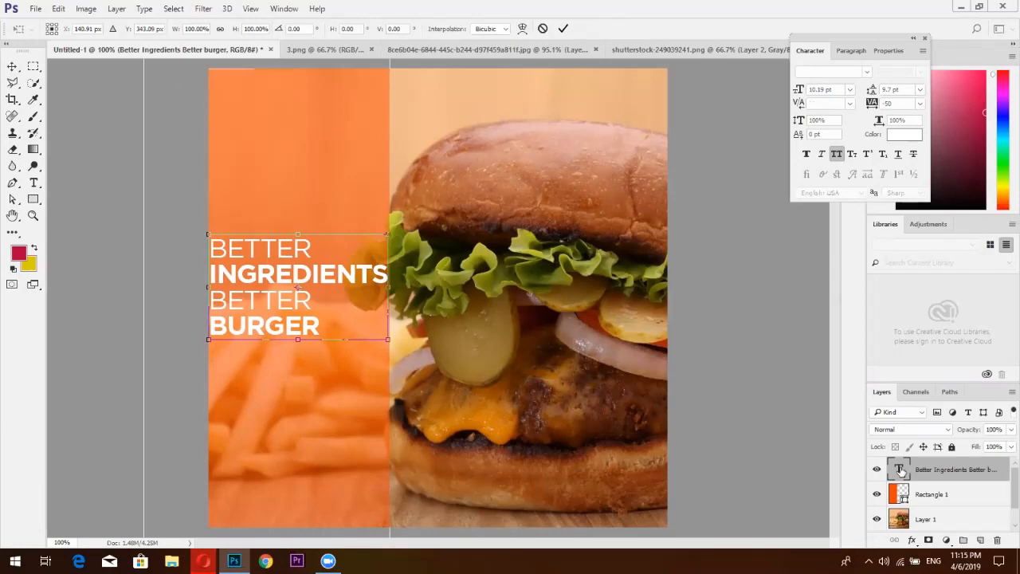
click(562, 28)
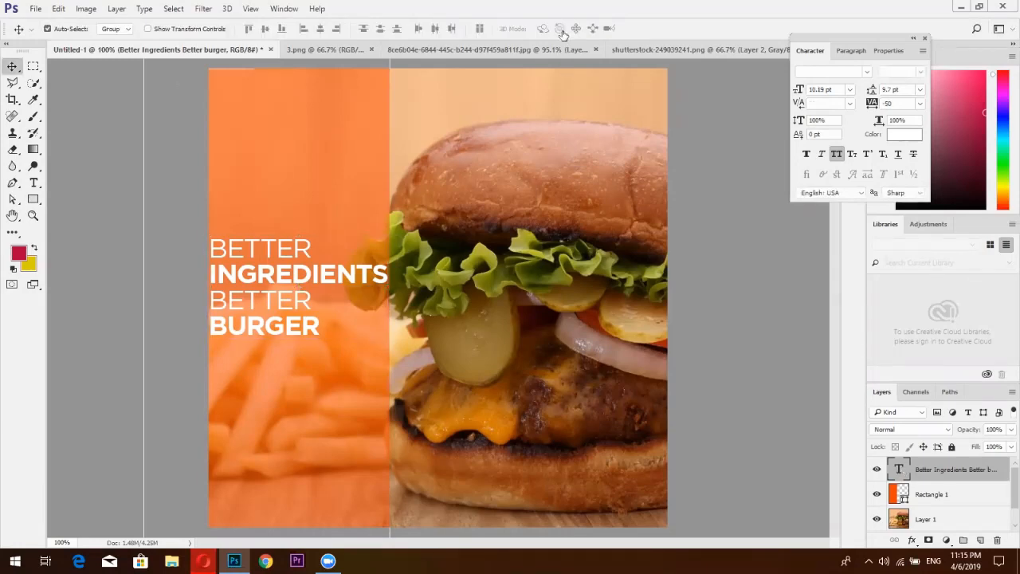
Set the word INGREDIENTS in Bebas Neue with a size of 18.19 pt and 15.7 pt leading.
double_click(900, 468)
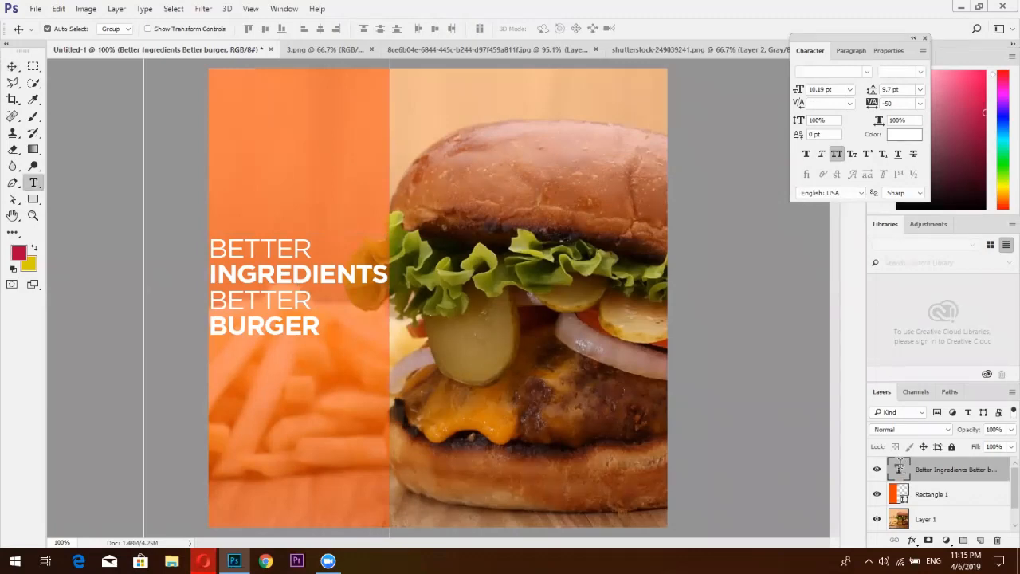
double_click(361, 271)
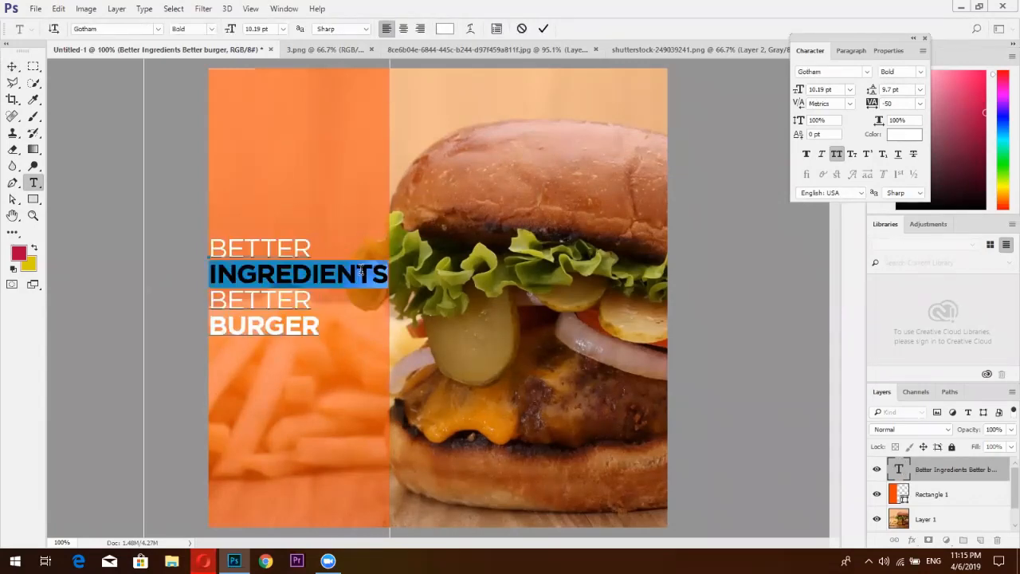
click(836, 66)
text(beb)
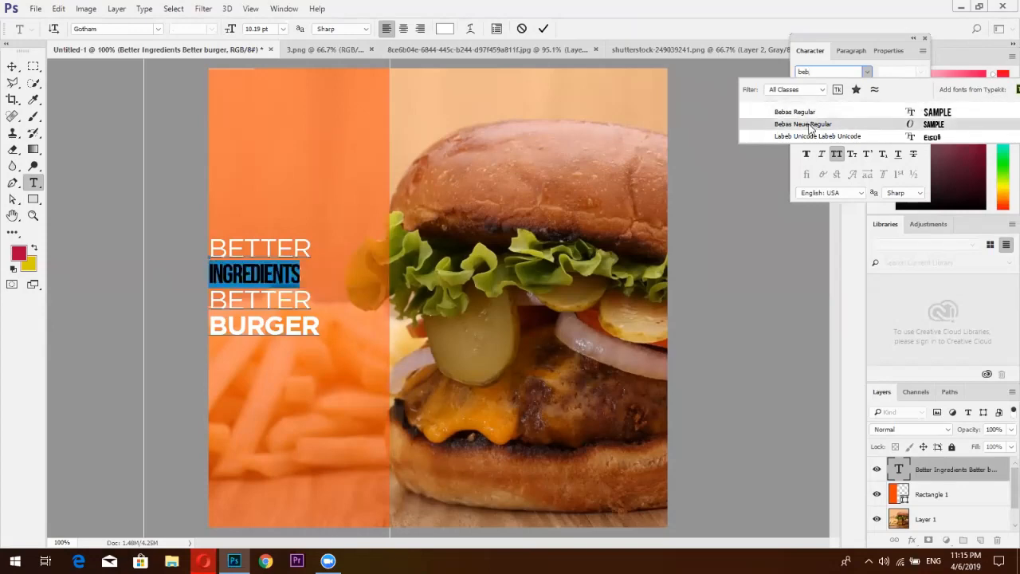
click(811, 126)
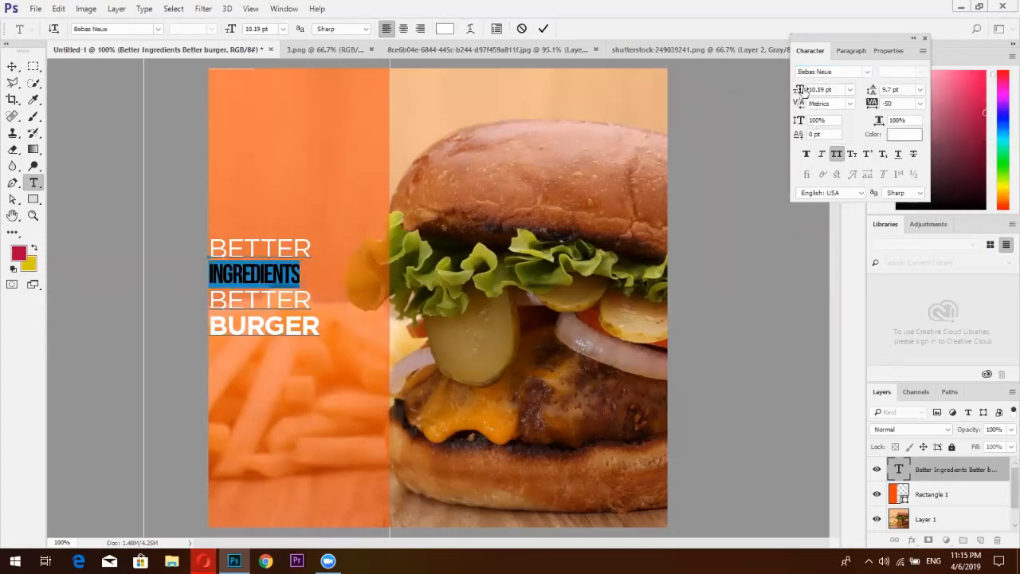
drag(804, 90, 865, 90)
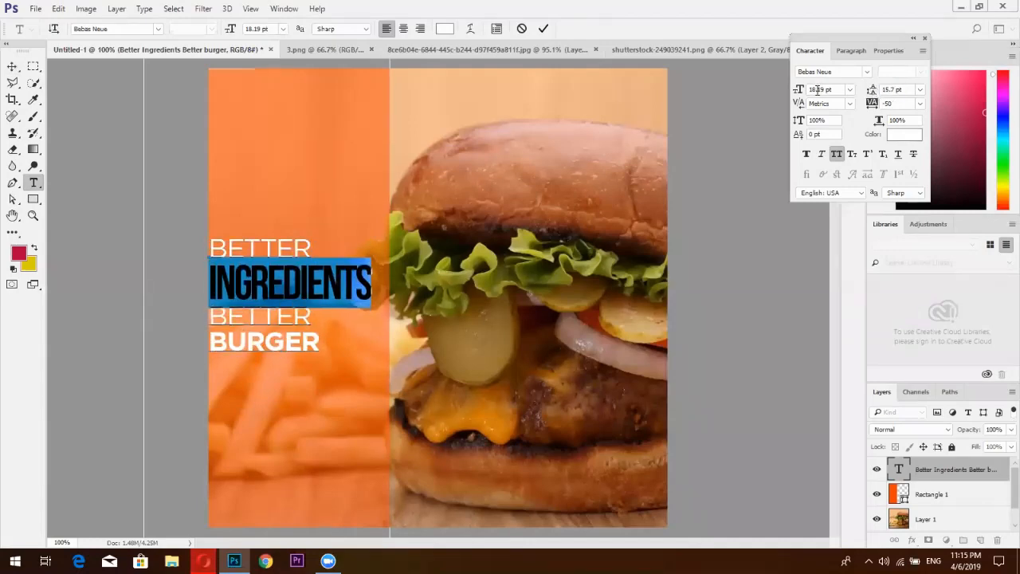
Reduce the word INGREDIENTS to a size of 15.19 pt and set its leading to 13.01 pt.
drag(800, 90, 792, 90)
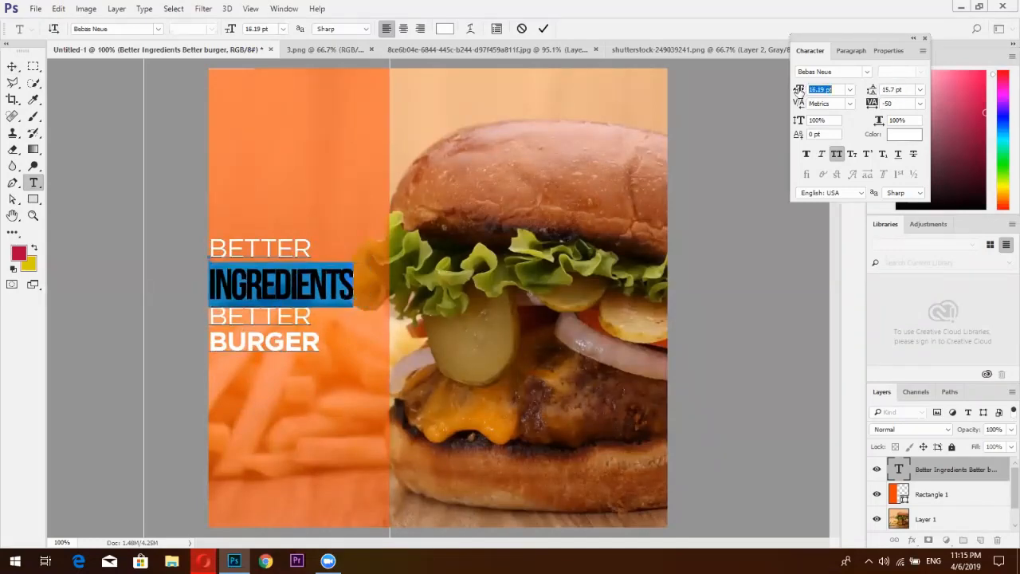
mouse_move(873, 92)
mouse_down()
mouse_move(831, 88)
mouse_move(882, 93)
mouse_up()
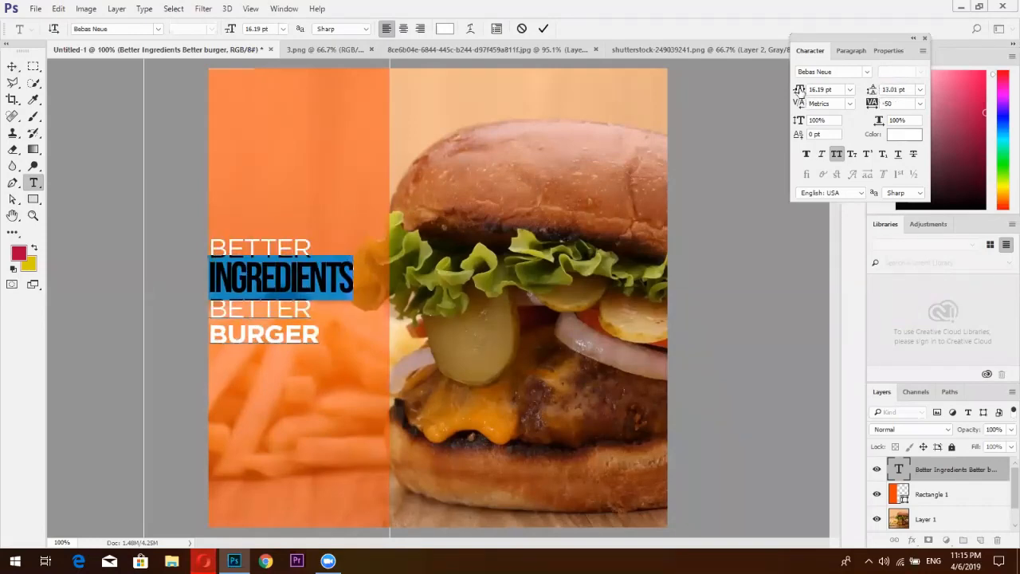
drag(799, 92, 799, 92)
Set the word BURGER in the Bebas font with a size of 14 pt and 13.7 pt leading.
double_click(313, 333)
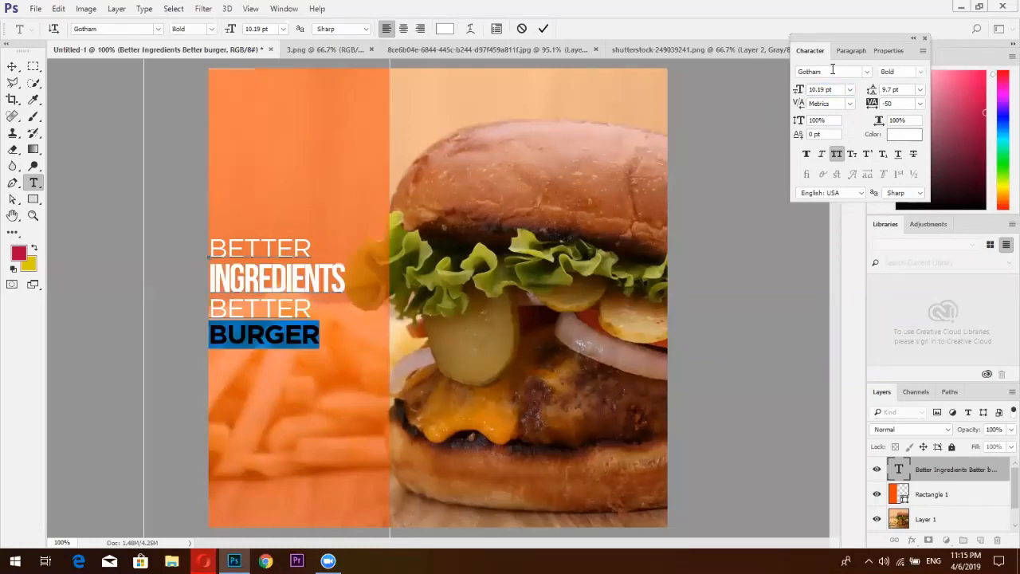
click(832, 69)
text(beb)
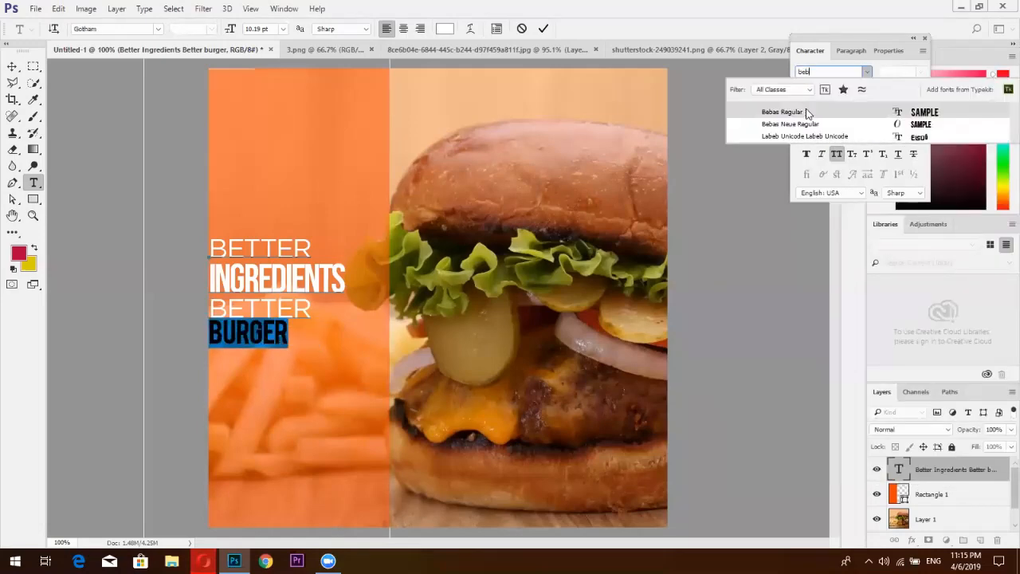
click(808, 112)
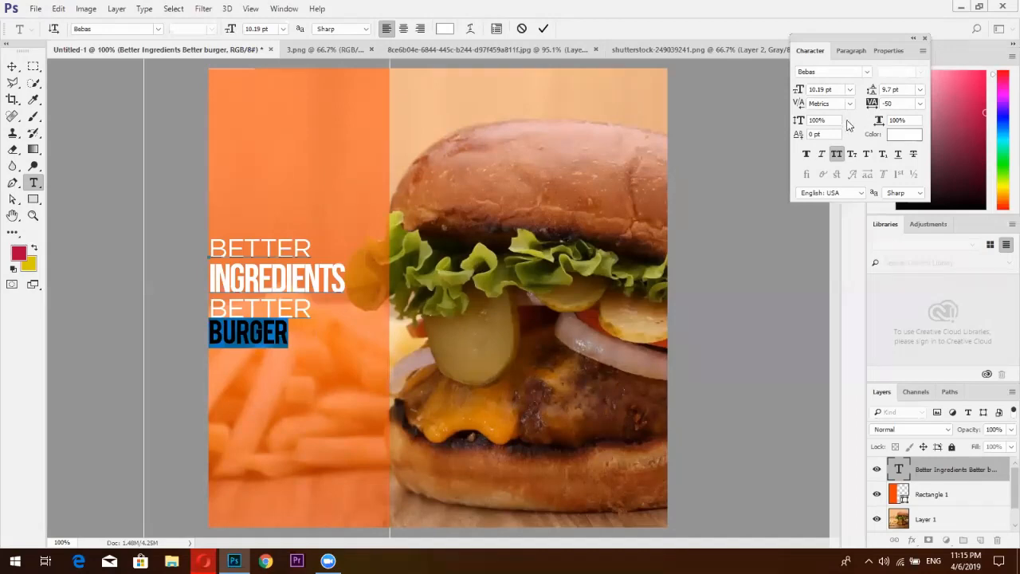
click(849, 95)
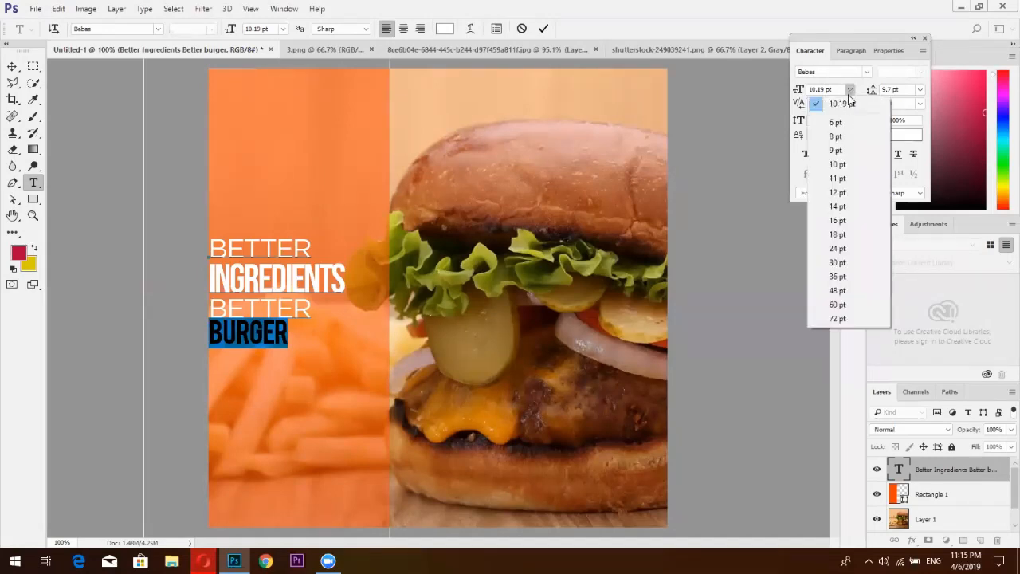
click(850, 97)
click(850, 98)
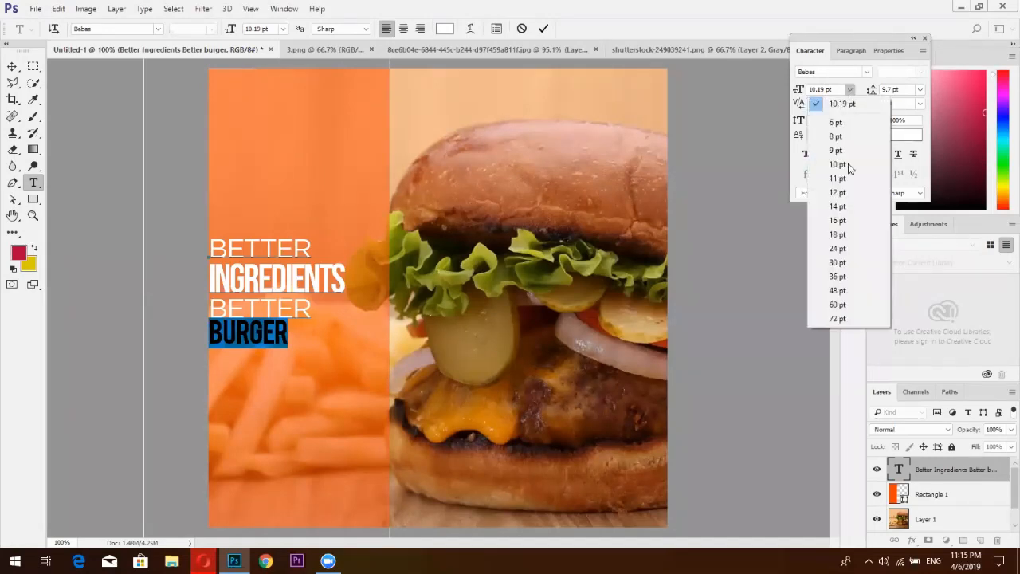
click(847, 208)
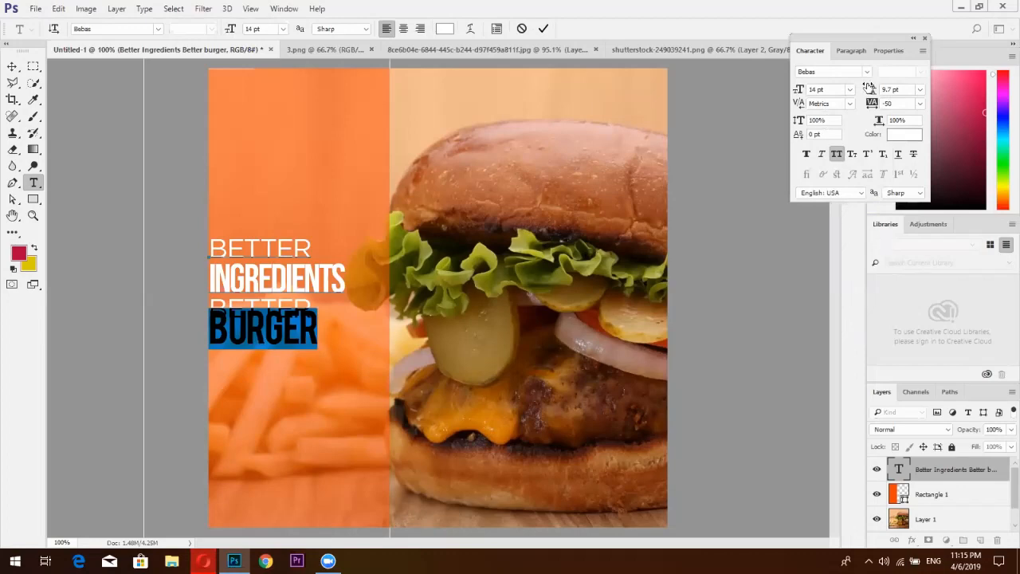
drag(872, 89, 874, 90)
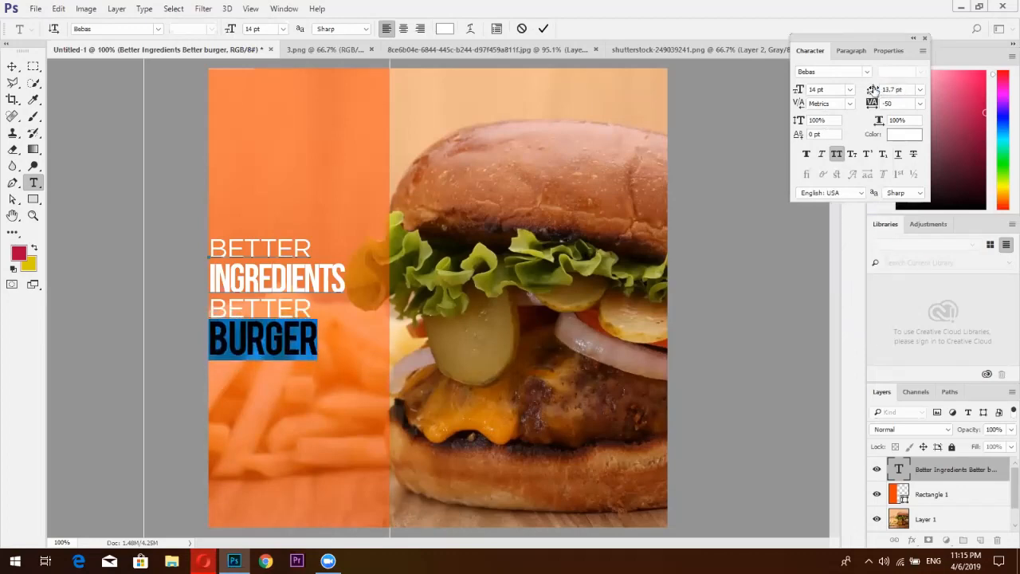
Set the word INGREDIENTS to 14 pt, commit the text, and shift the tagline inward from the orange rectangle's outer edge.
double_click(329, 274)
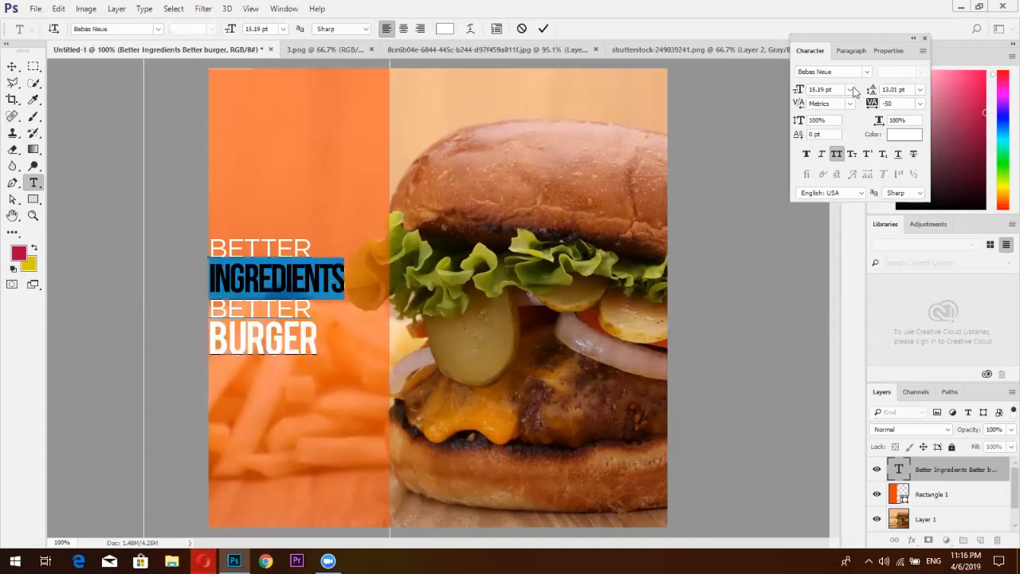
click(853, 92)
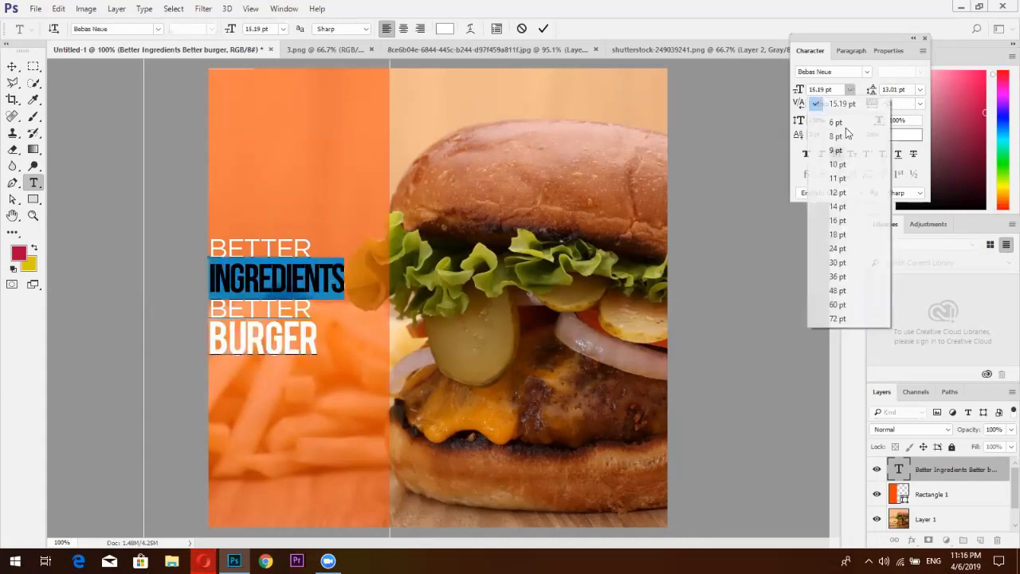
click(842, 208)
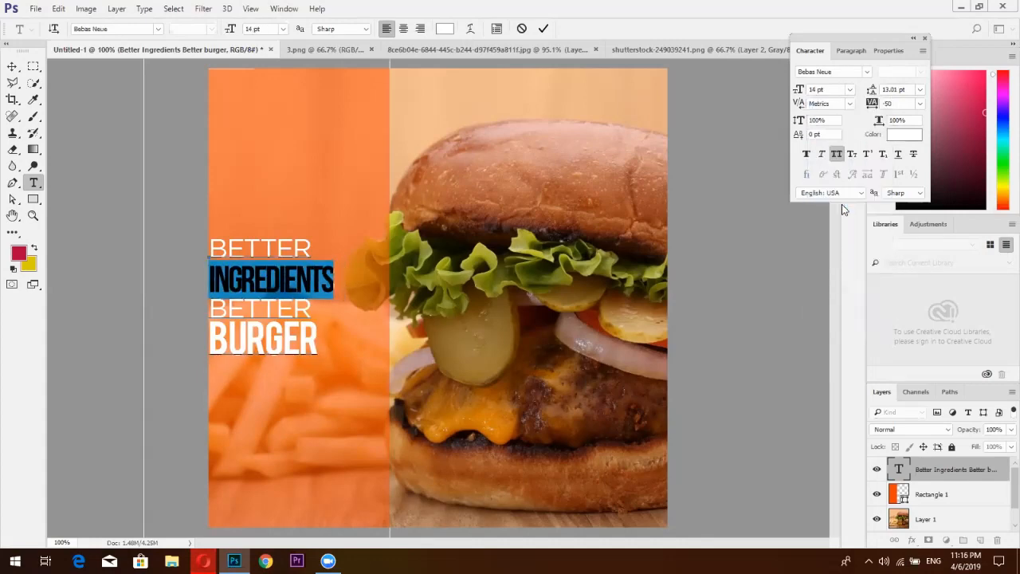
click(543, 28)
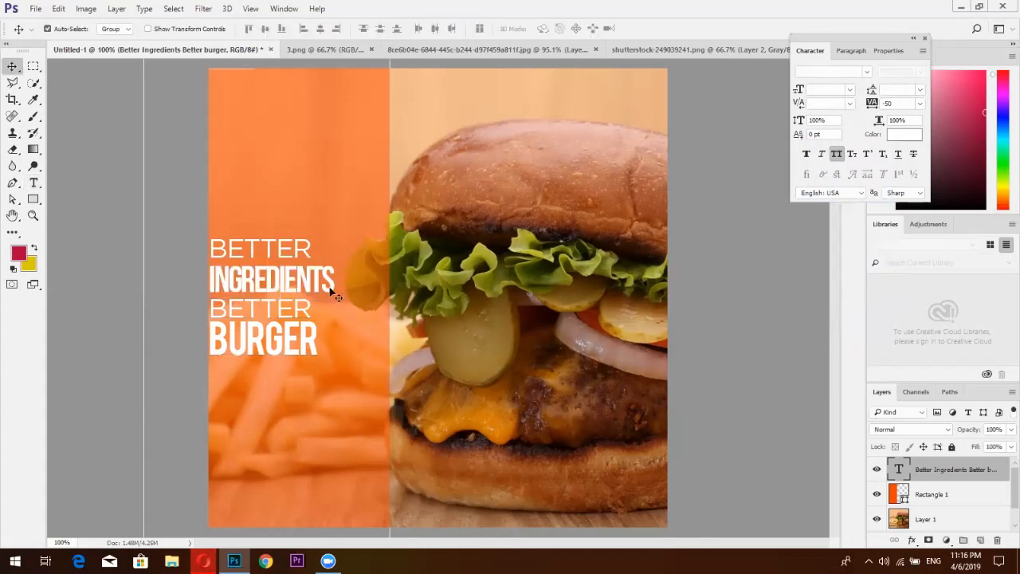
drag(323, 279, 343, 281)
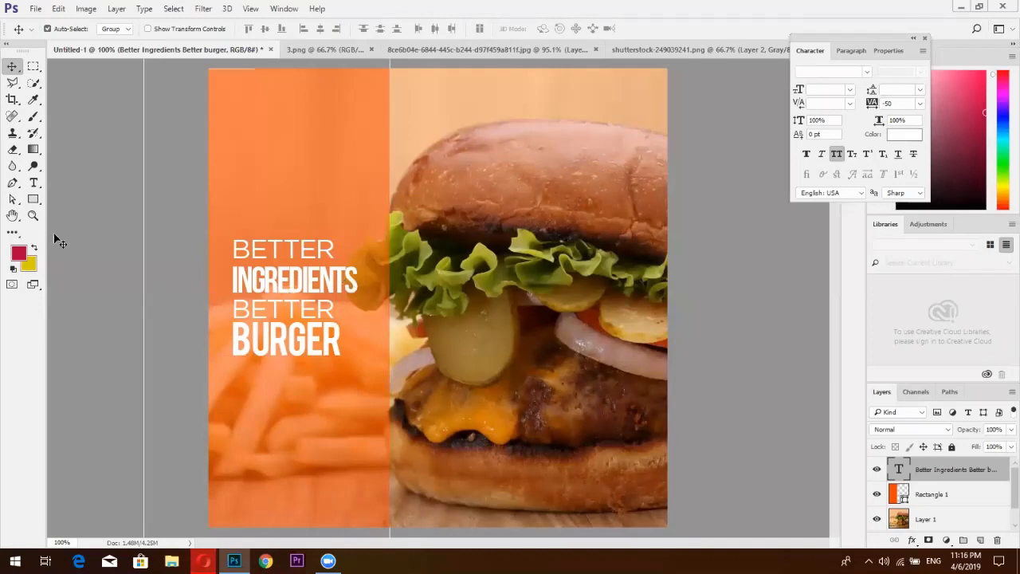
Change the word BURGER to the Bebas Neue font with a tracking of 0.
click(34, 183)
double_click(294, 273)
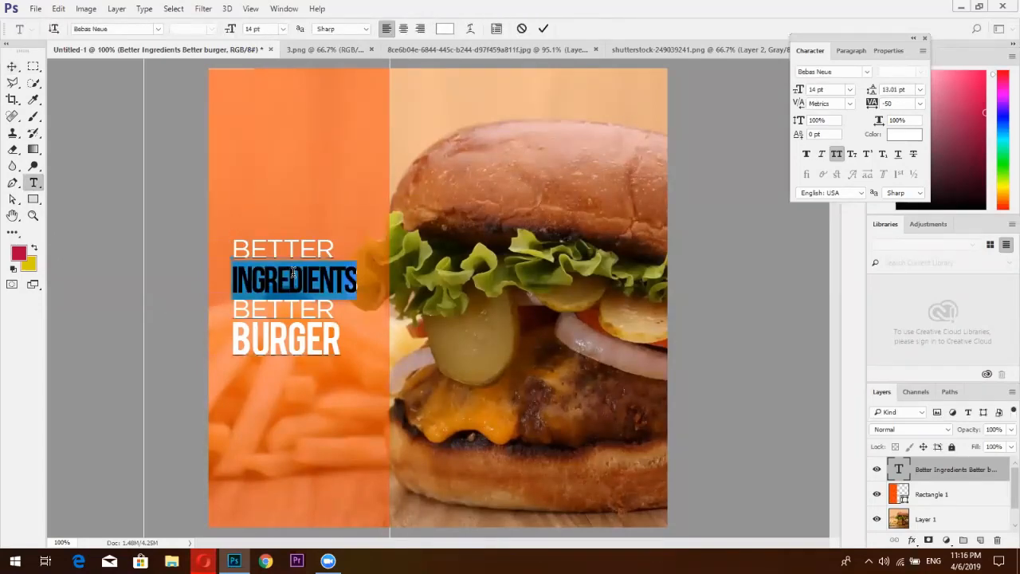
double_click(301, 338)
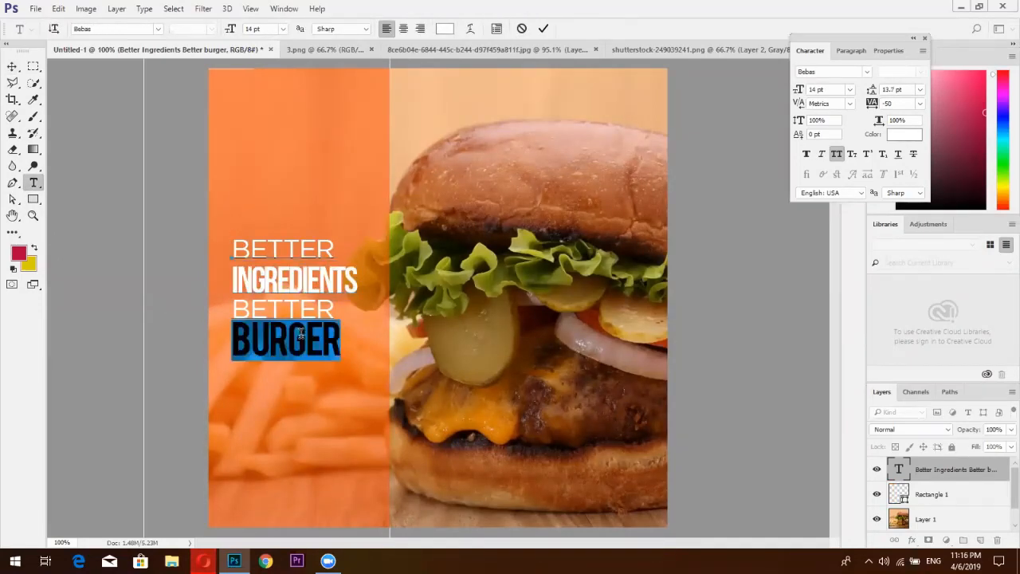
double_click(309, 276)
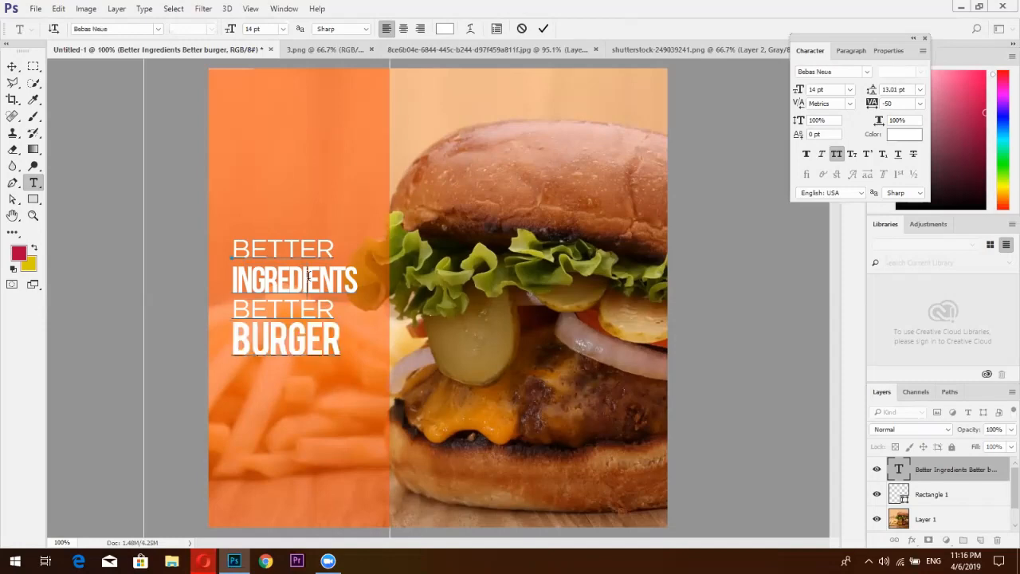
double_click(309, 341)
click(309, 342)
double_click(308, 341)
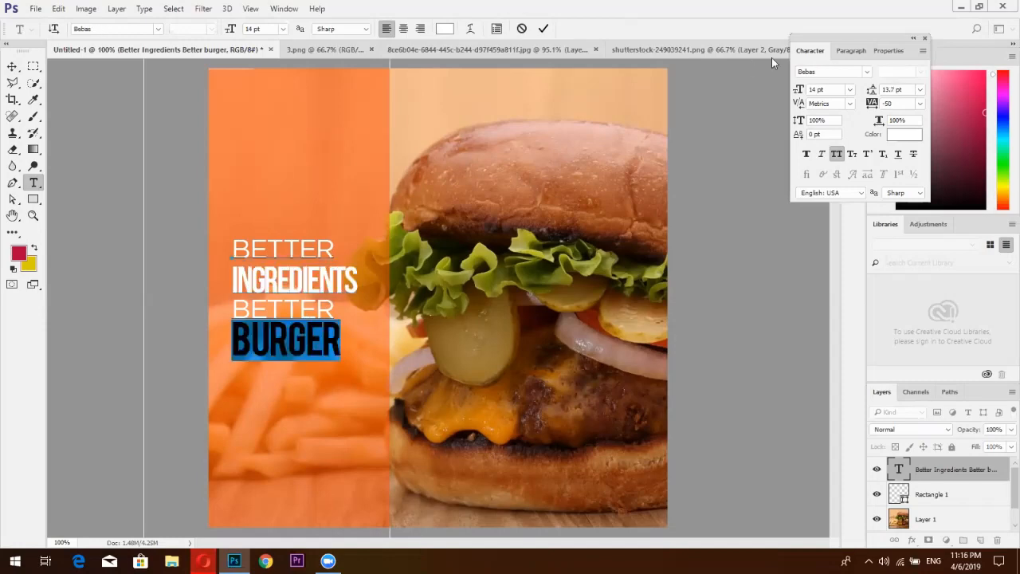
click(867, 71)
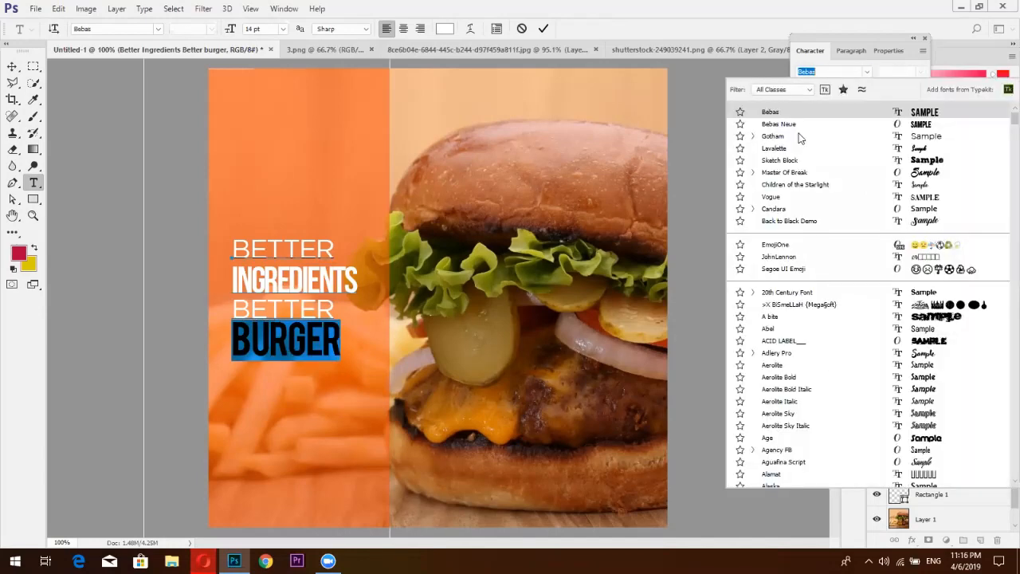
click(799, 125)
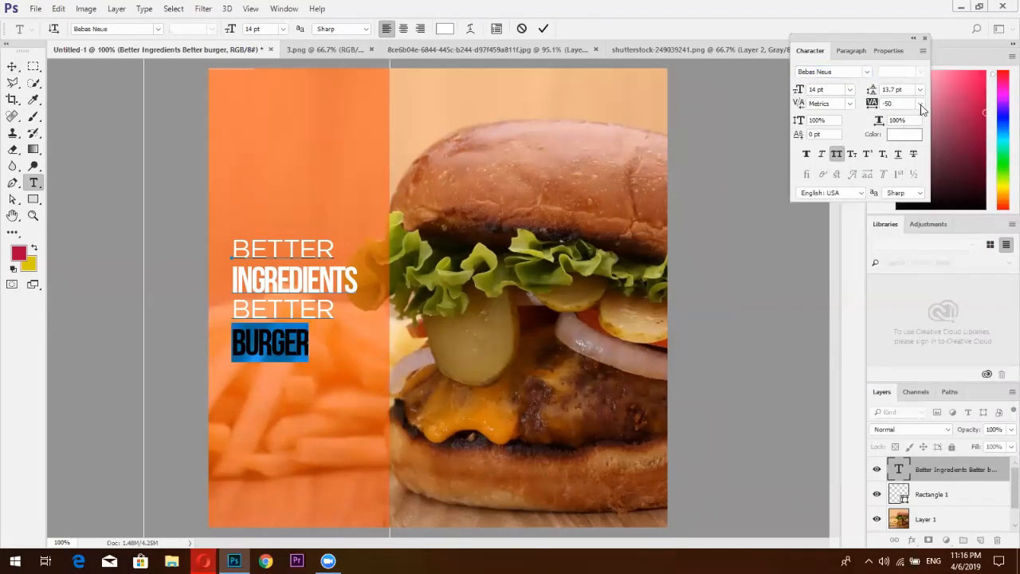
click(921, 105)
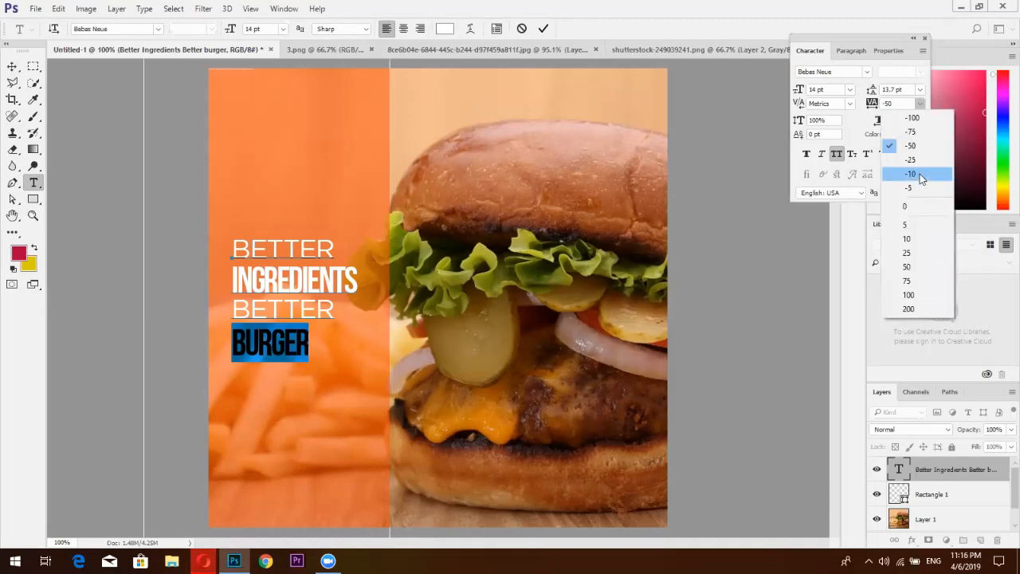
click(914, 209)
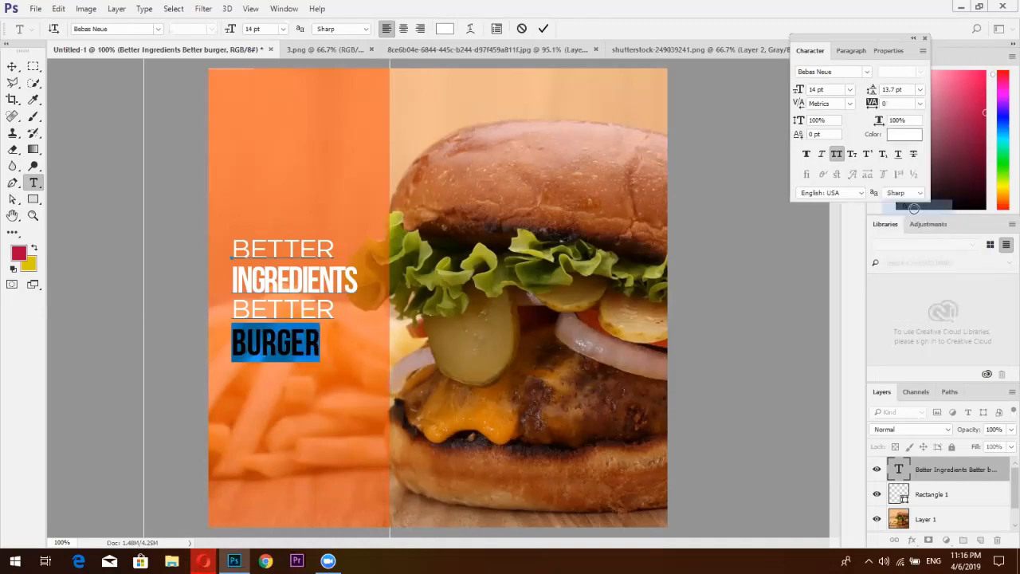
Set the tracking of the word INGREDIENTS to 0 and commit the text edit.
double_click(337, 276)
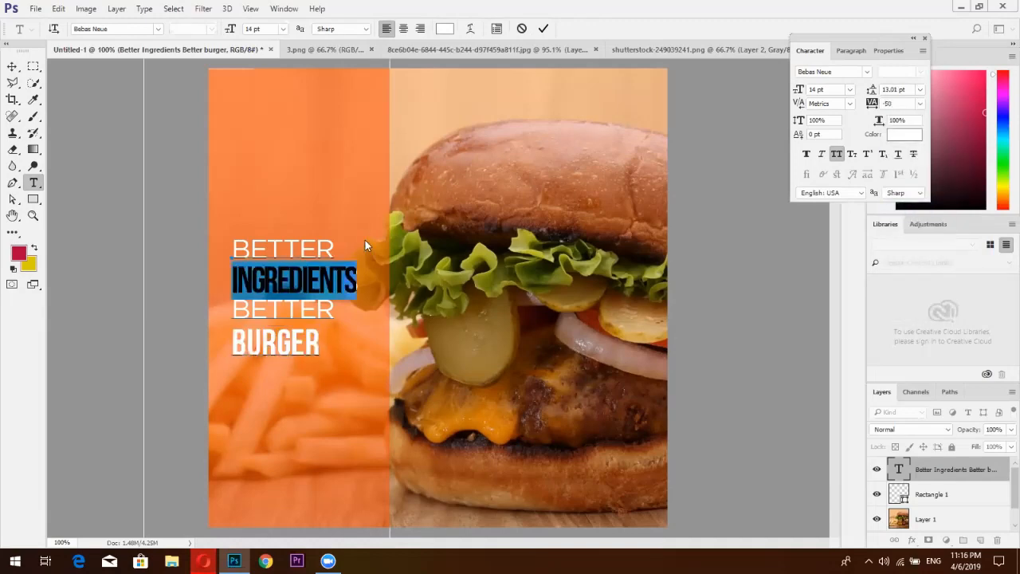
click(920, 105)
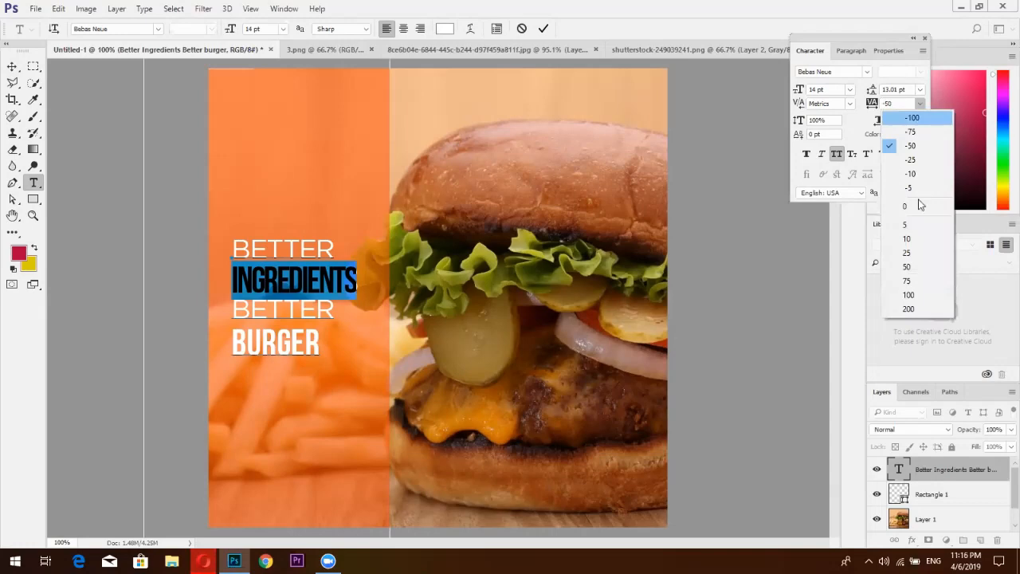
click(906, 207)
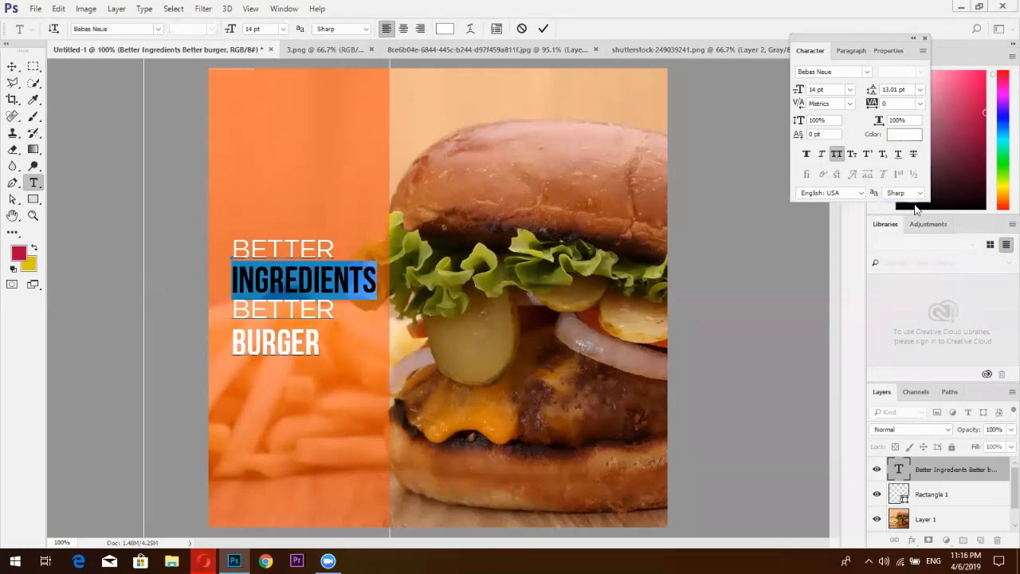
click(543, 29)
Tighten the leading of the word BURGER to 11.7 pt and commit the text edit.
click(296, 334)
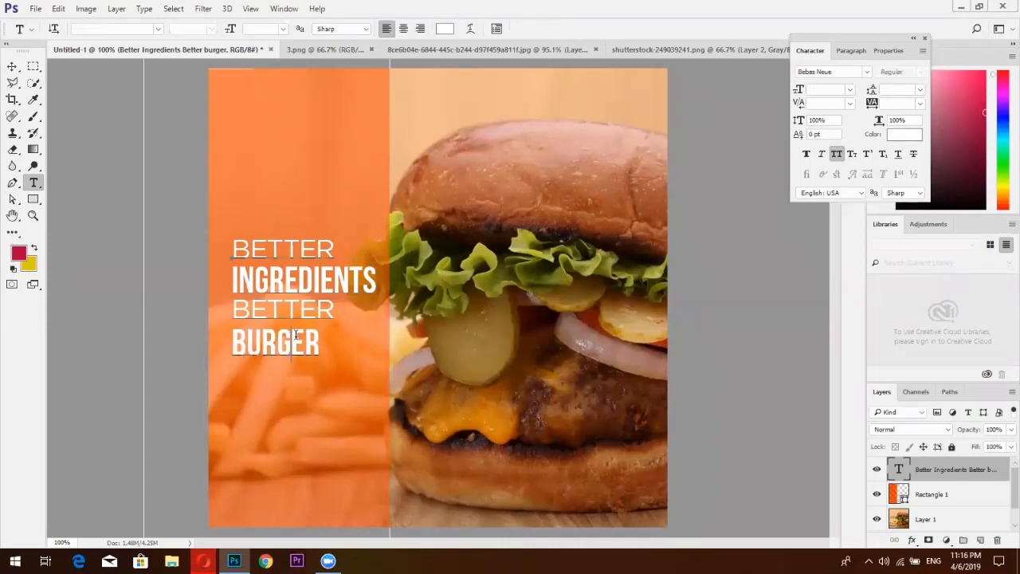
double_click(296, 335)
drag(880, 93, 873, 90)
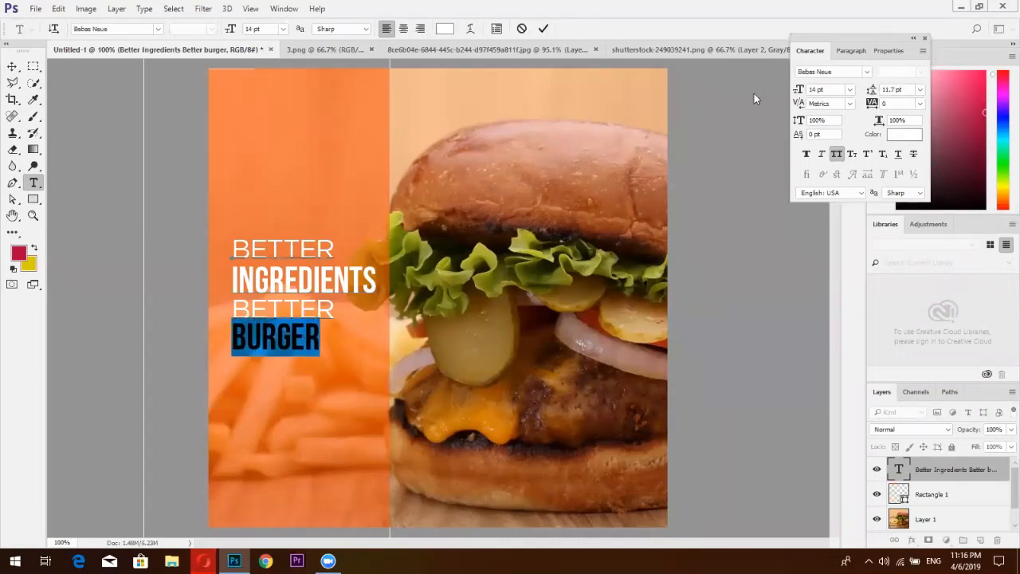
click(543, 29)
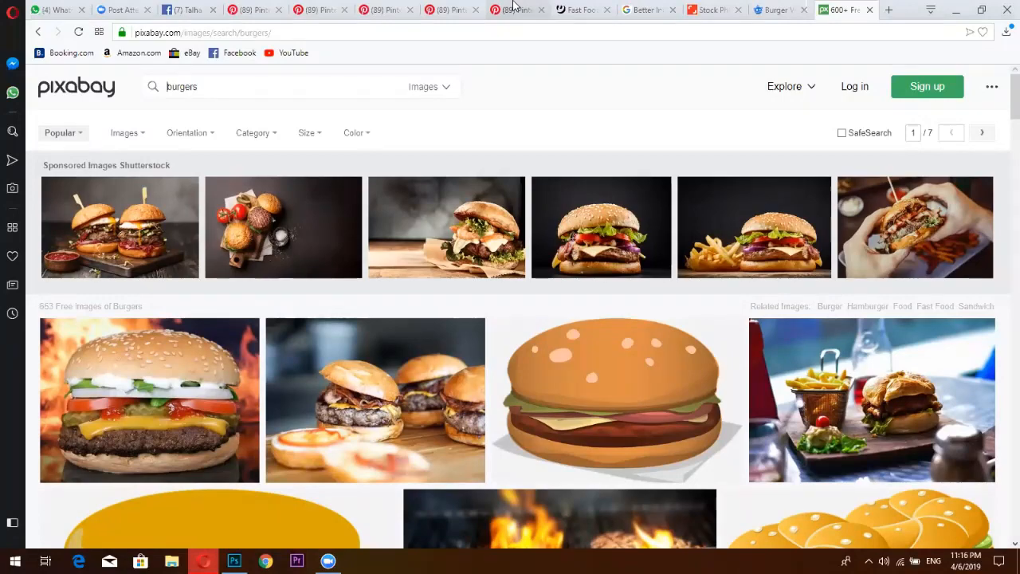
Switch to the browser and look through the open Pinterest food advertisement designs for layout inspiration.
click(514, 9)
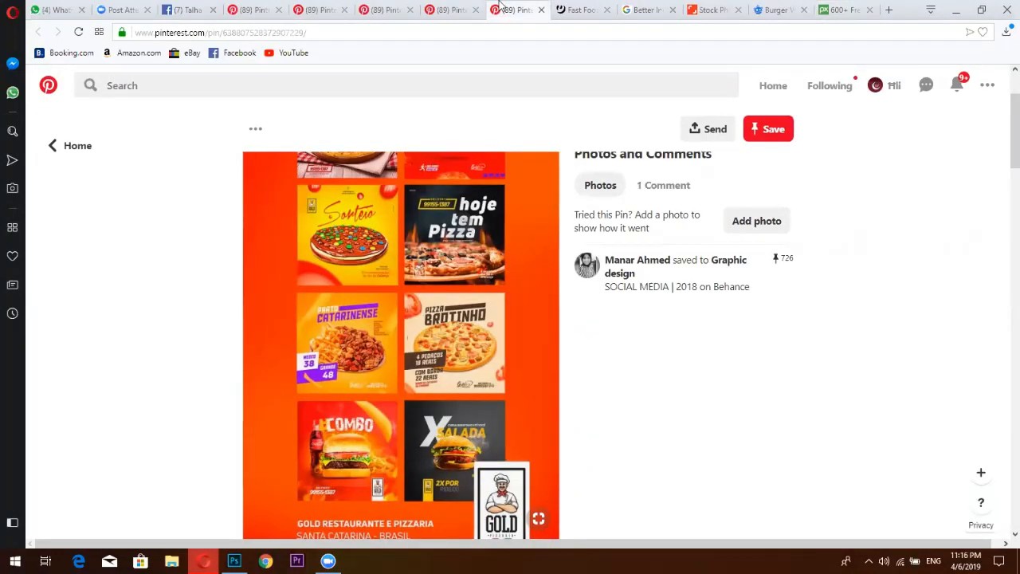
key(ctrl+6)
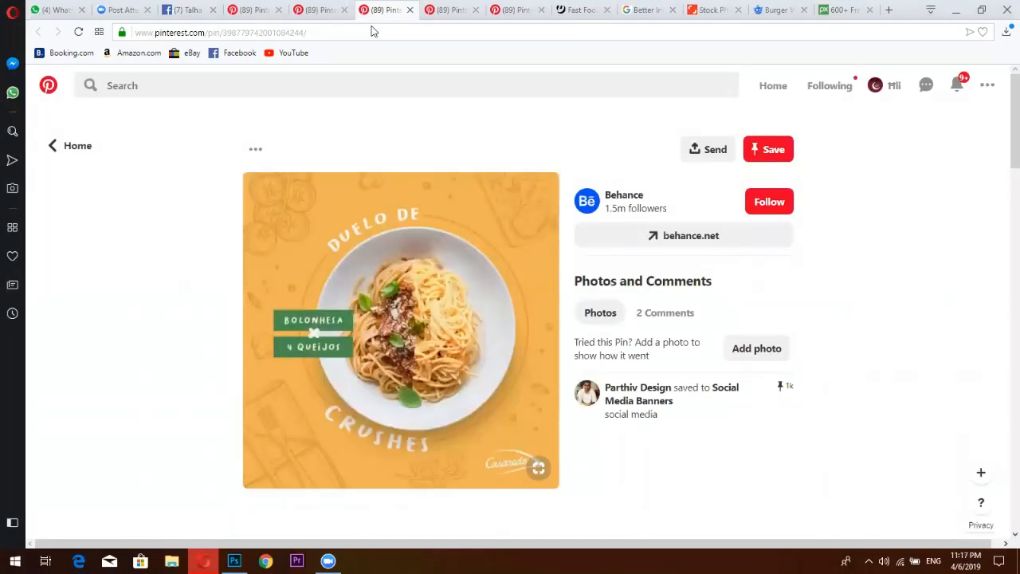
key(ctrl+5)
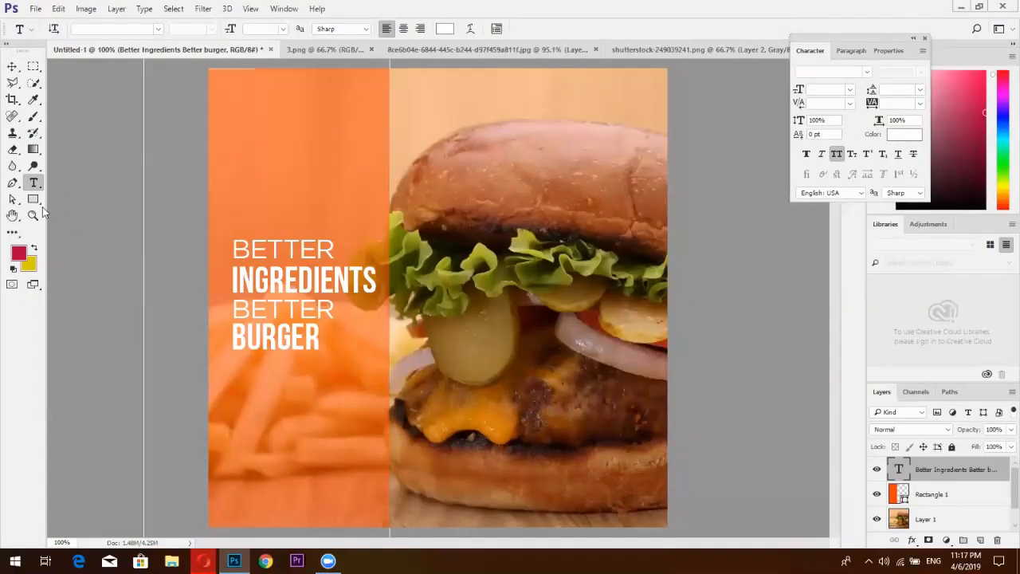
Draw an unfilled rectangle with a 3 px stroke and fit it around the tagline at about 246 by 204 px.
click(32, 199)
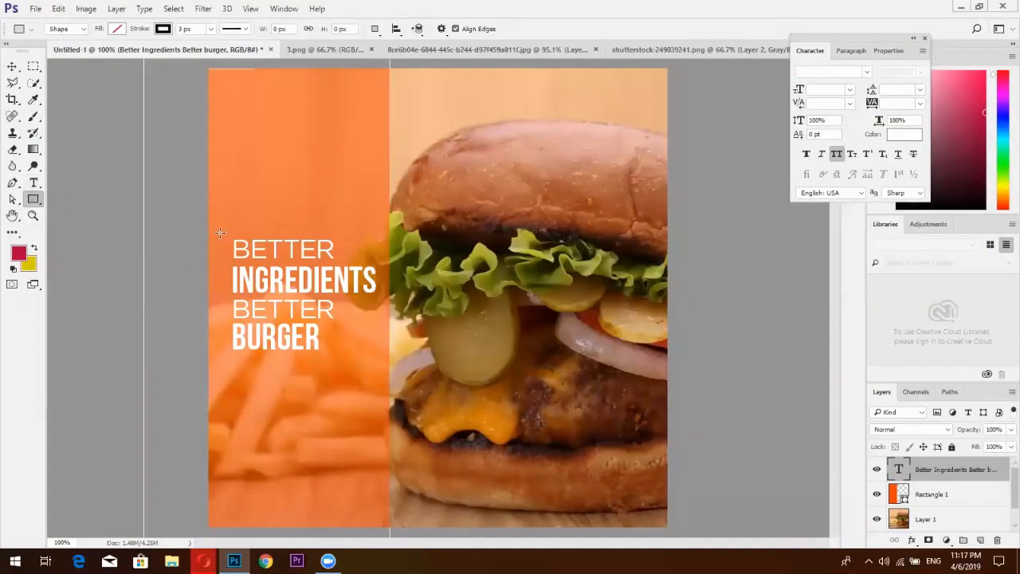
drag(226, 234, 382, 360)
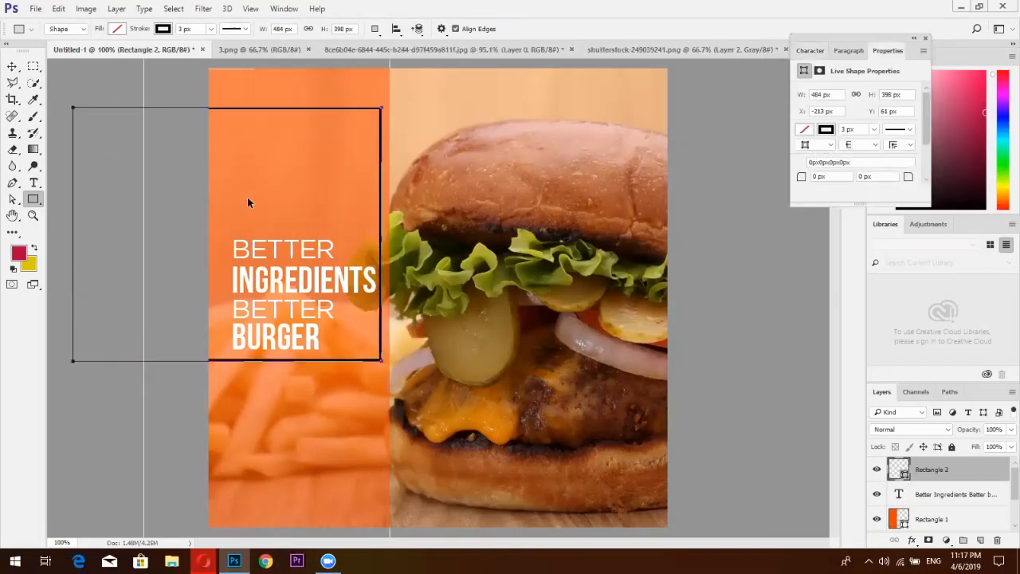
key(ctrl+t)
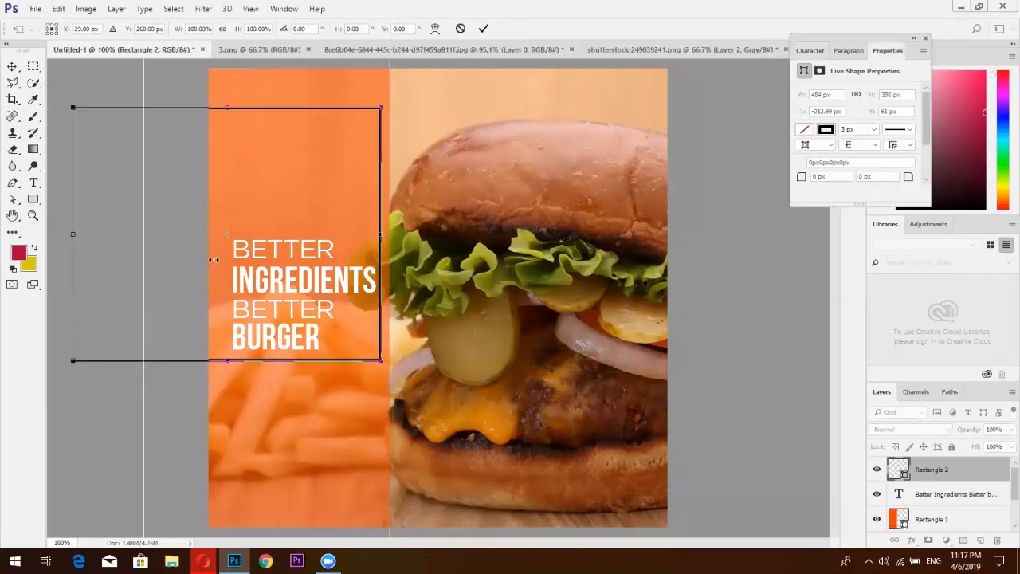
drag(213, 260, 228, 250)
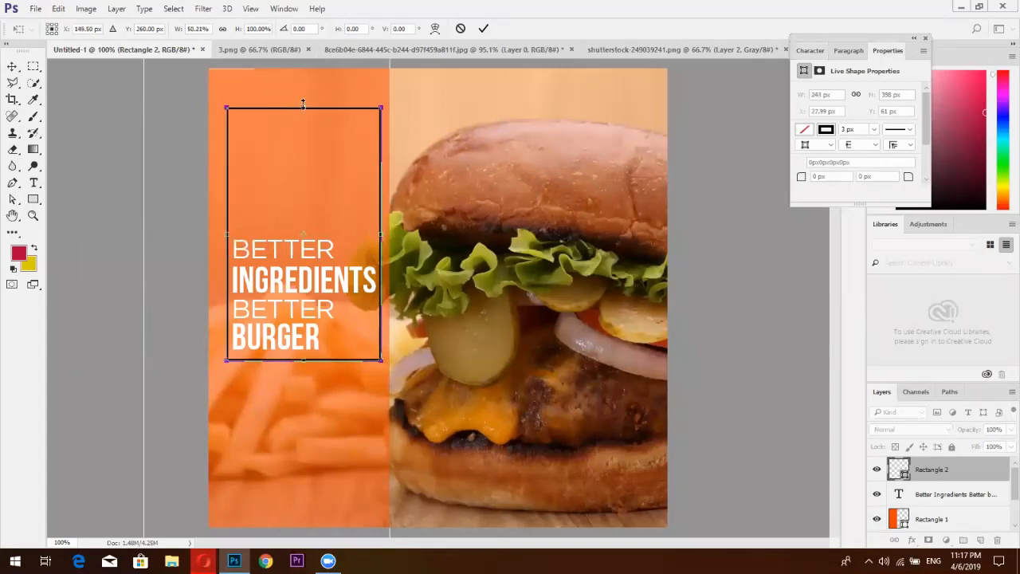
drag(304, 108, 309, 232)
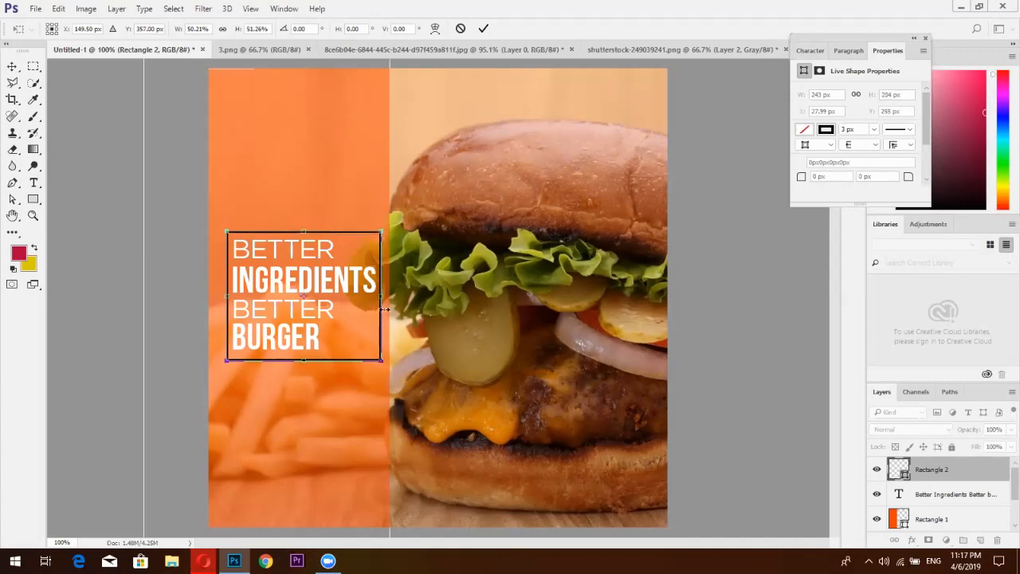
drag(385, 294, 384, 296)
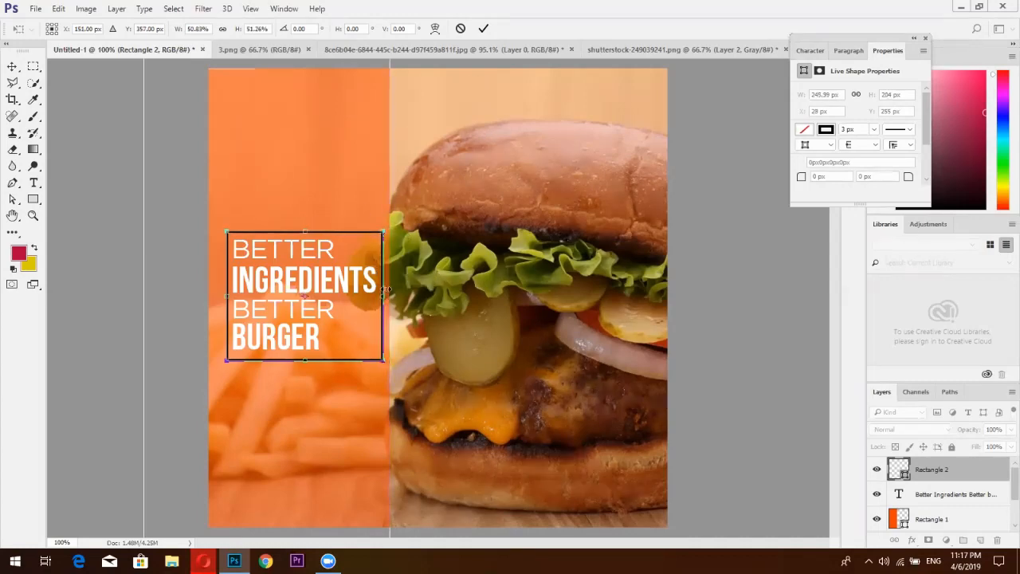
click(484, 29)
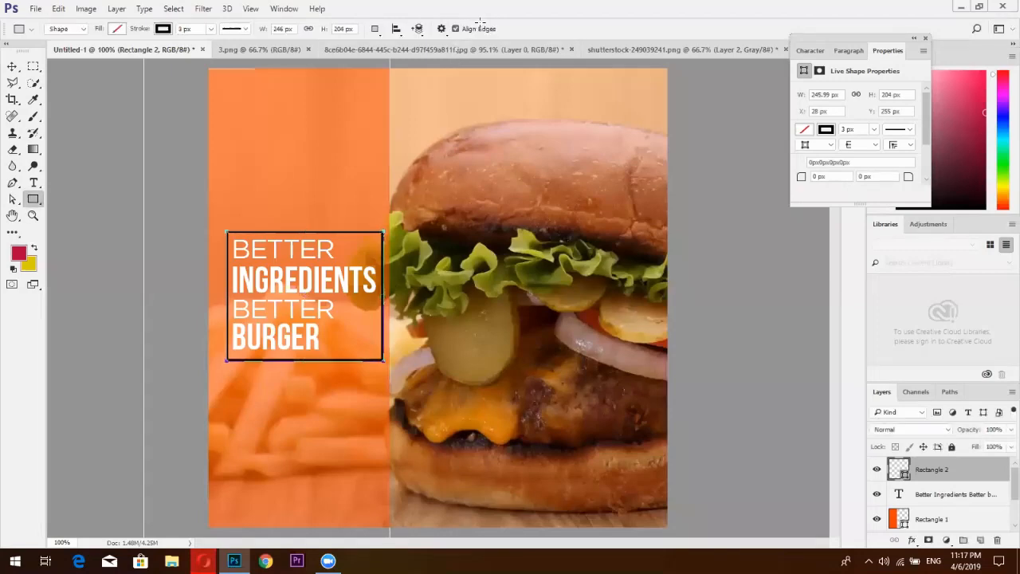
Change the stroke colour of the rectangle around the tagline to white.
click(163, 29)
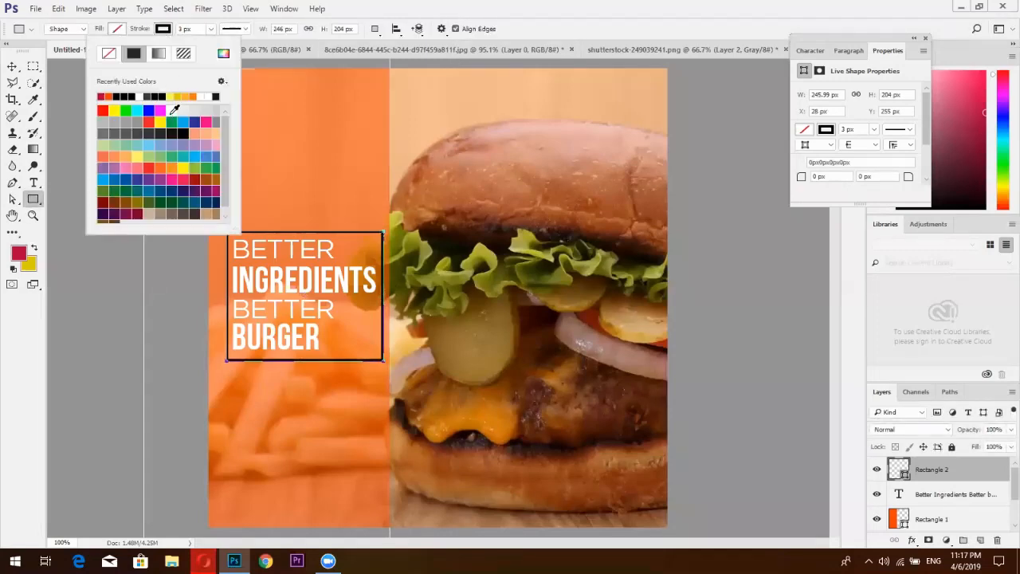
click(174, 109)
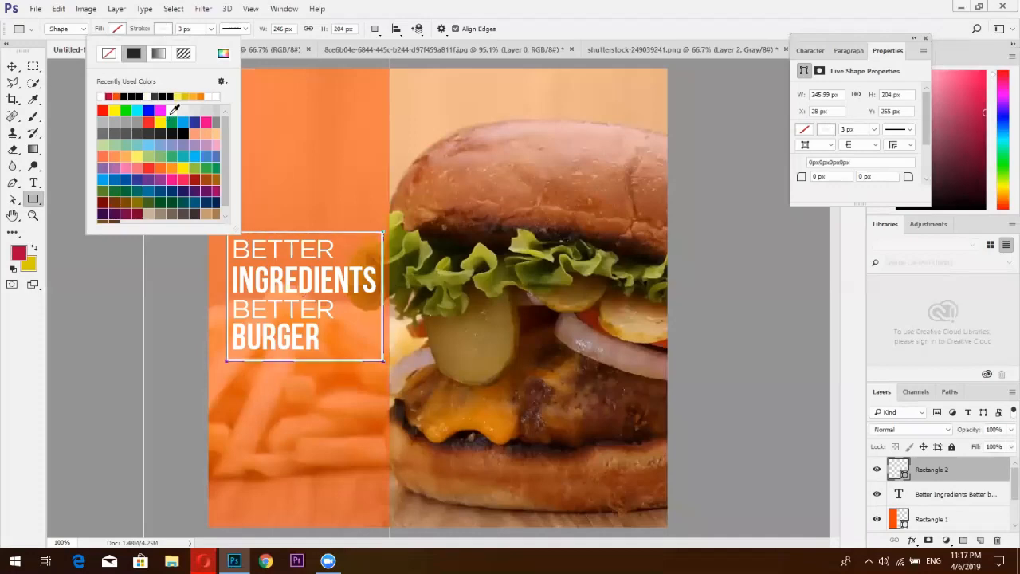
click(14, 67)
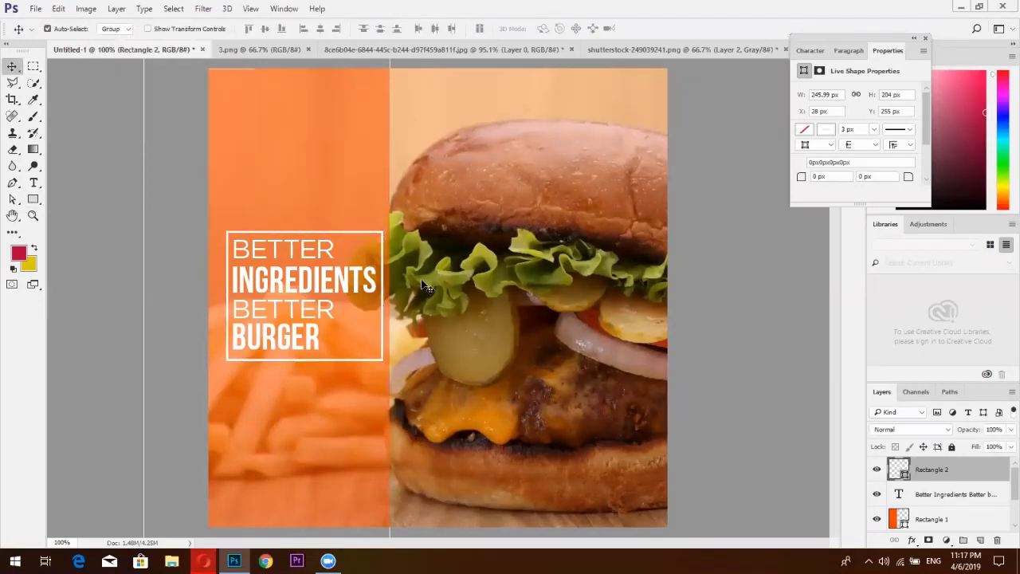
Nudge the tagline text and its outlined rectangle together 9 px to the left within the orange area.
ctrl+click(924, 488)
key(Left)
key(Left)
key(Left)
key(Left)
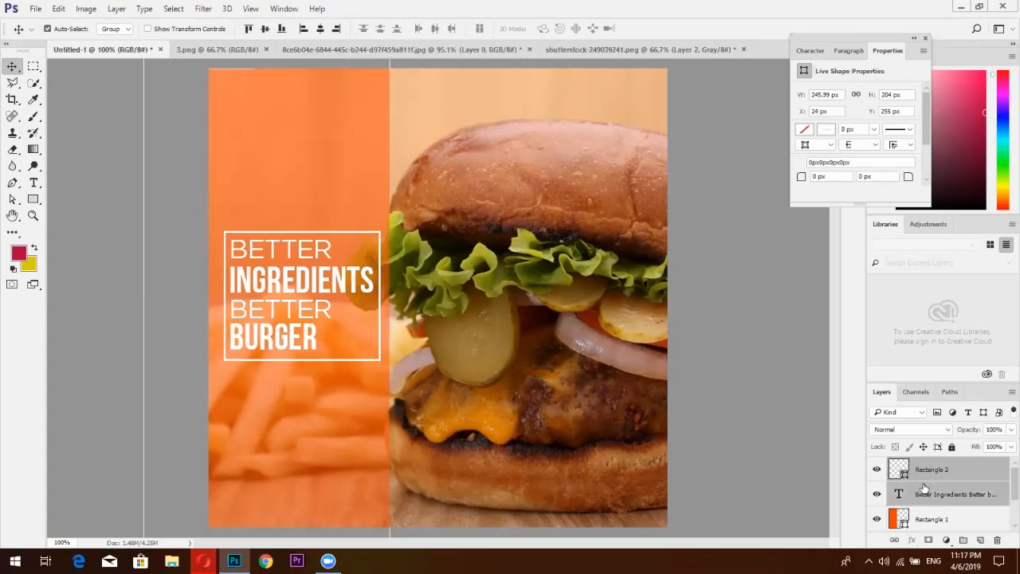
key(Left)
key(Left)
key(Left)
key(Left)
key(Left)
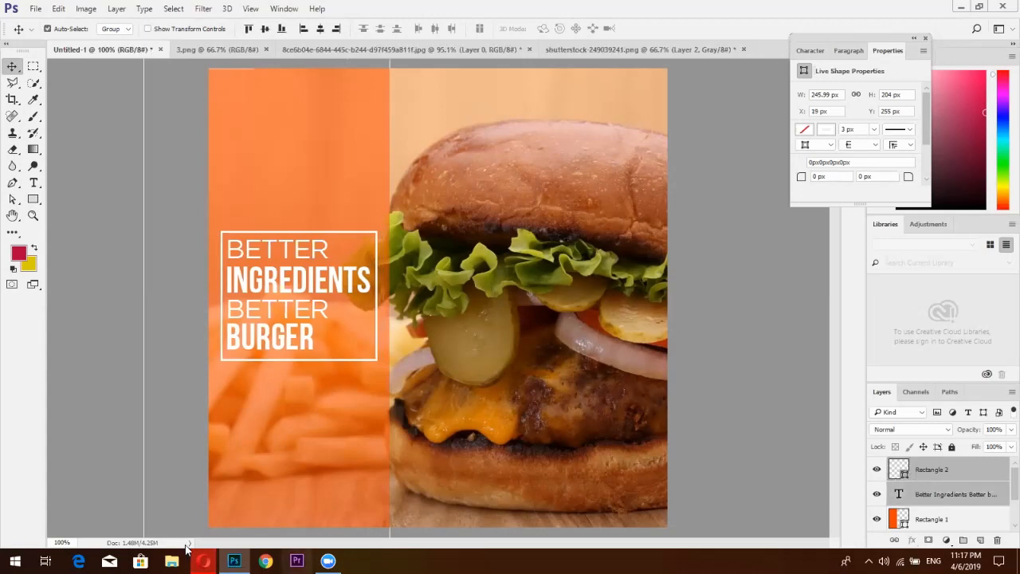
Skew the tagline and its outlined rectangle together vertically by about -9.42°, modelled on the slanted text of the Pinterest burger banner.
click(203, 561)
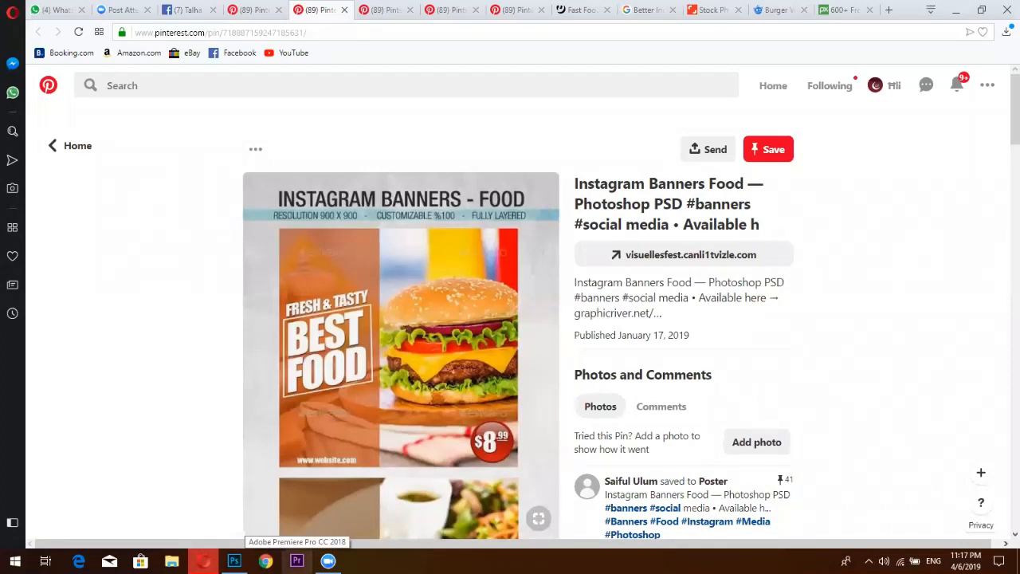
click(234, 562)
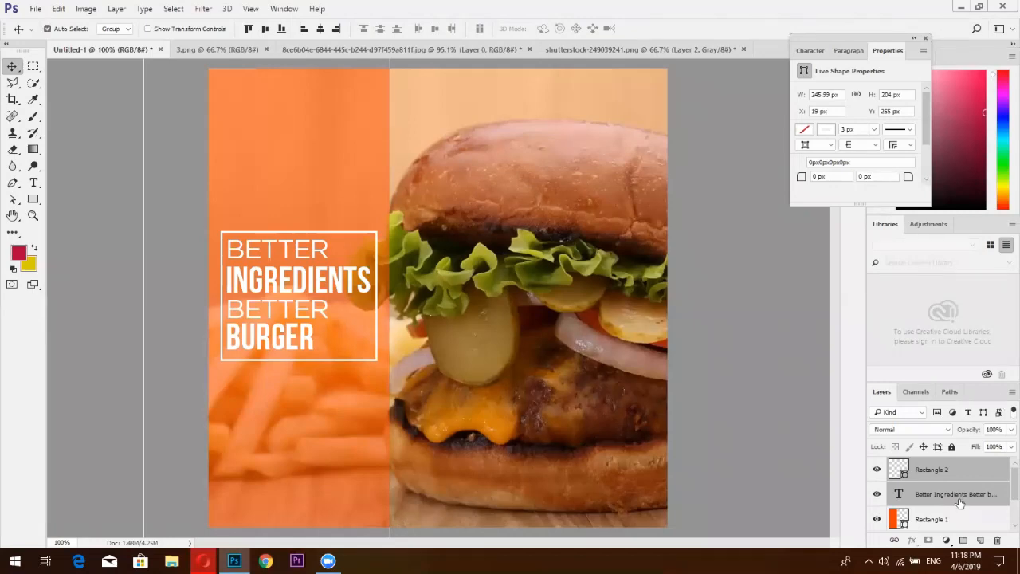
click(920, 469)
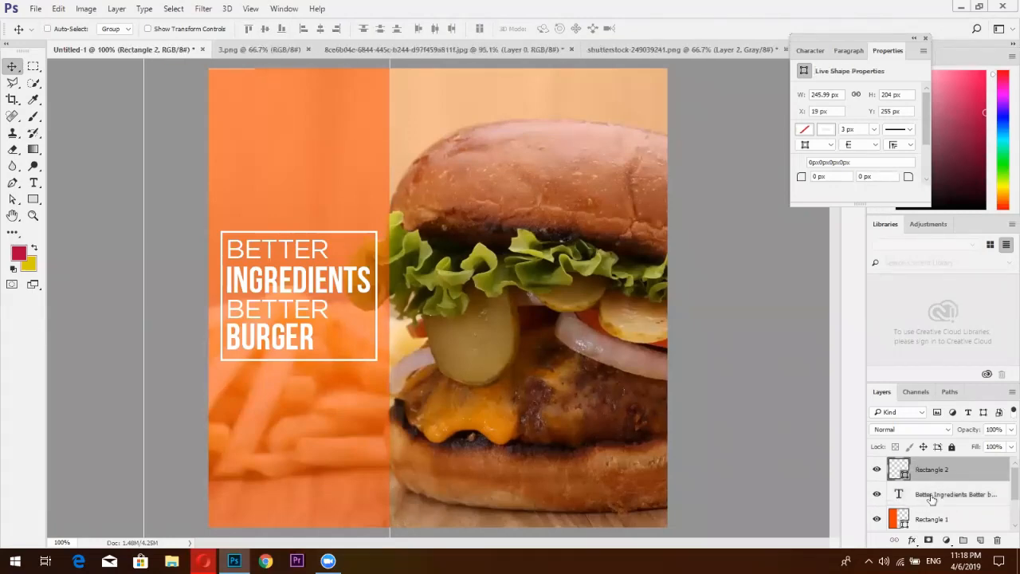
shift+click(932, 496)
key(ctrl+t)
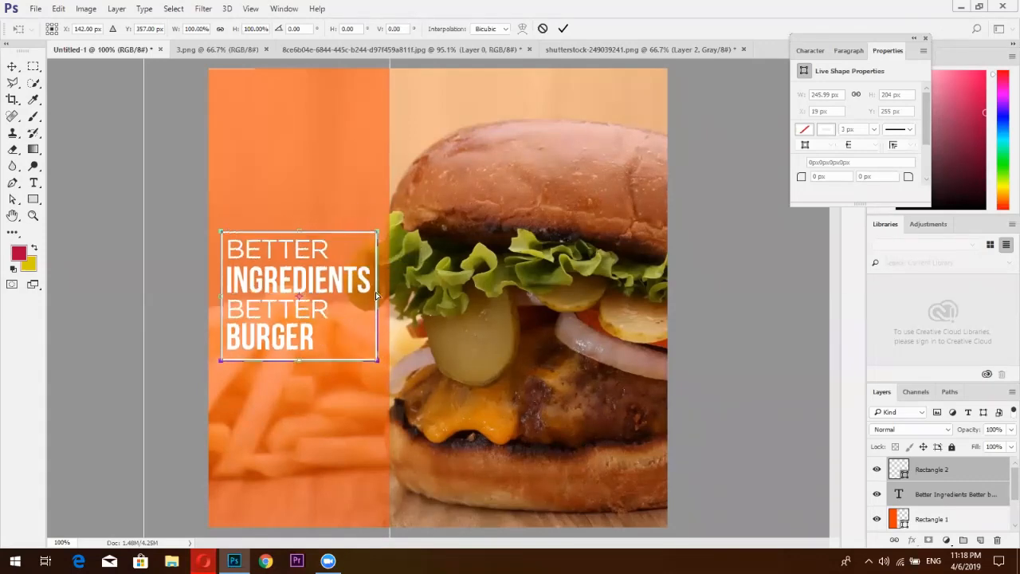
drag(375, 292, 375, 269)
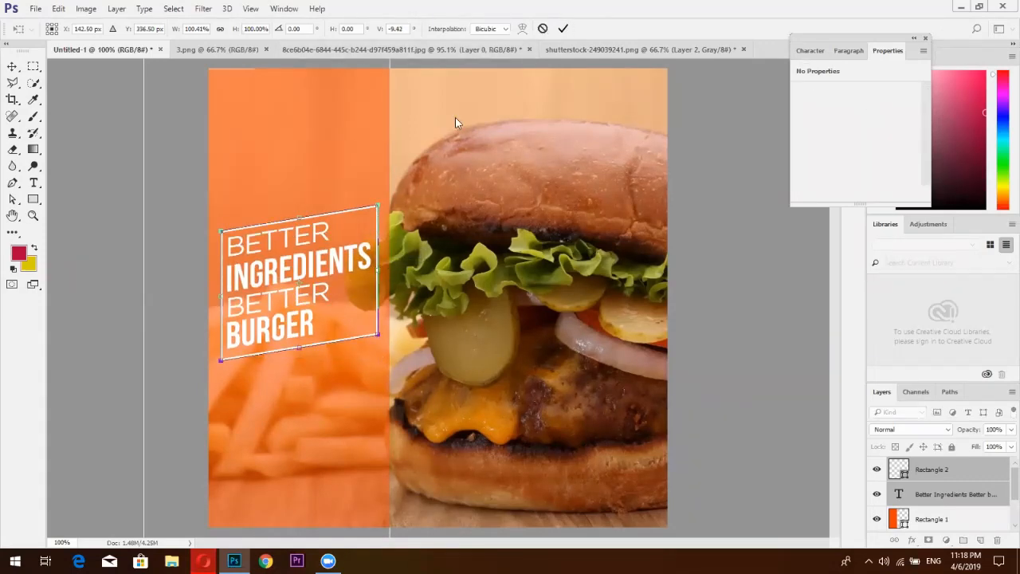
click(564, 29)
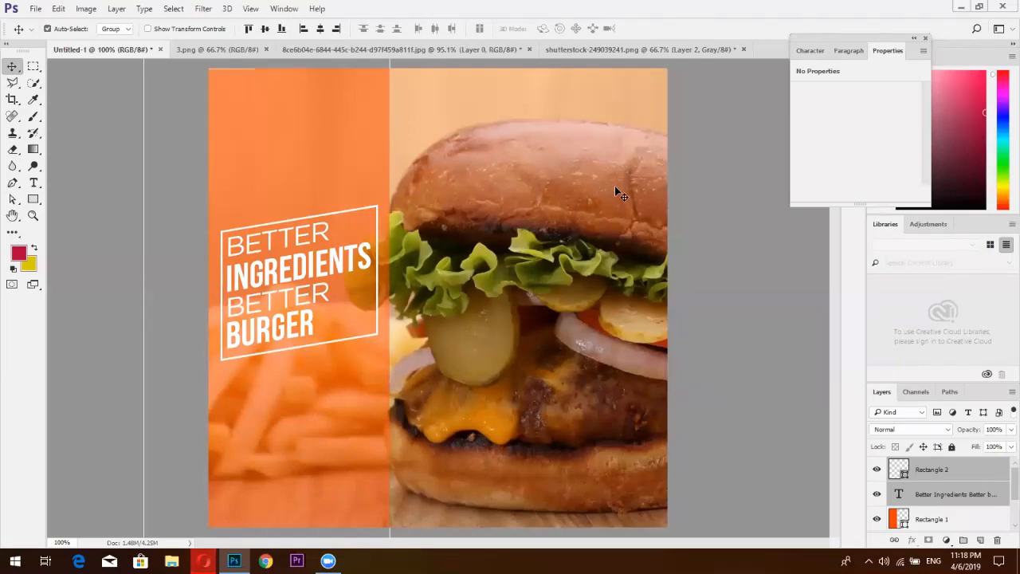
Add a new layer above the outlined rectangle and view the Talha Chapli Kabab Mix post in the browser as a design reference.
click(981, 541)
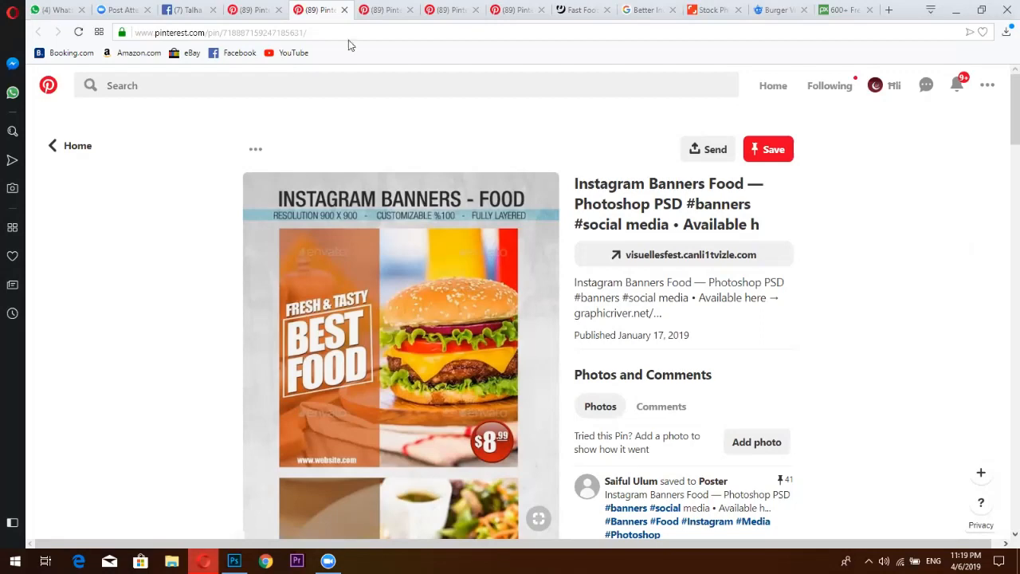
click(267, 26)
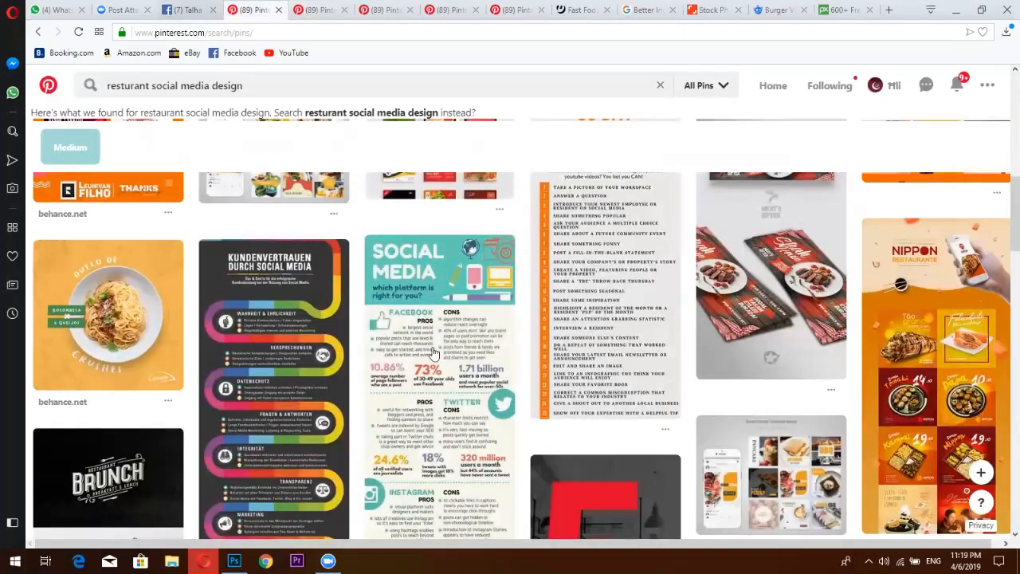
key(ctrl+shift+Tab)
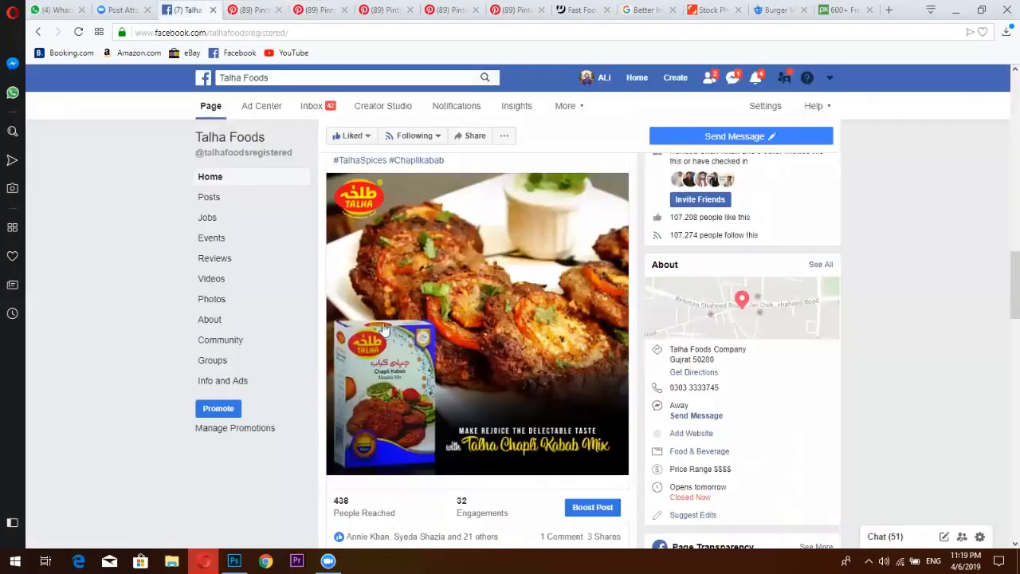
click(502, 307)
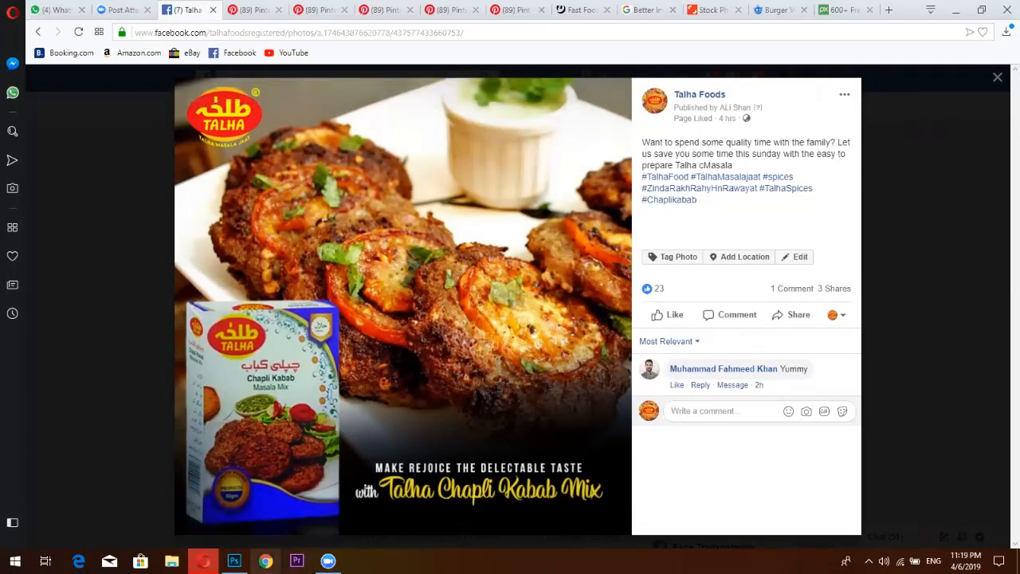
key(alt+Tab)
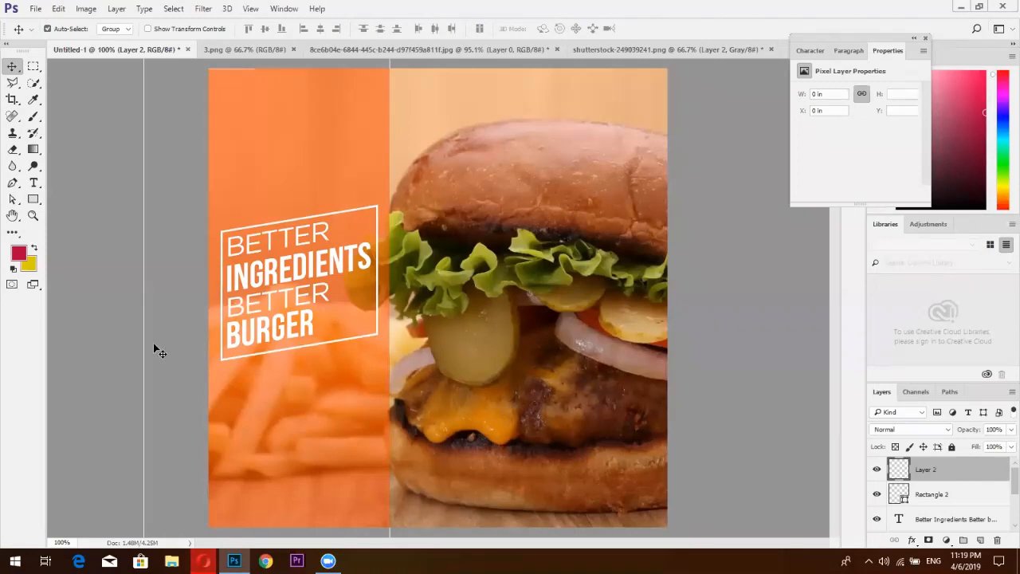
Set the foreground colour to black (000000) and fill the new layer with it.
click(21, 255)
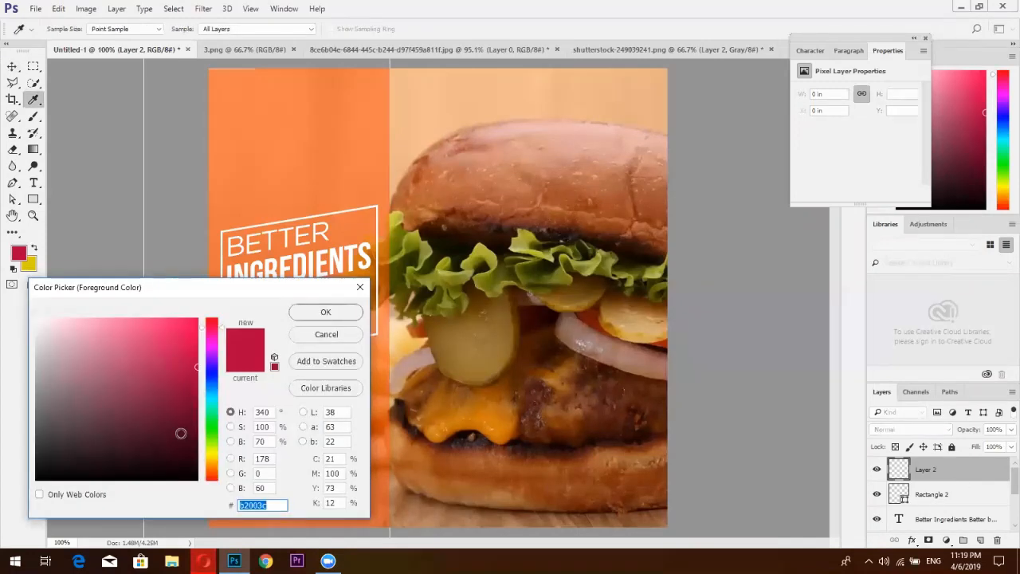
click(198, 479)
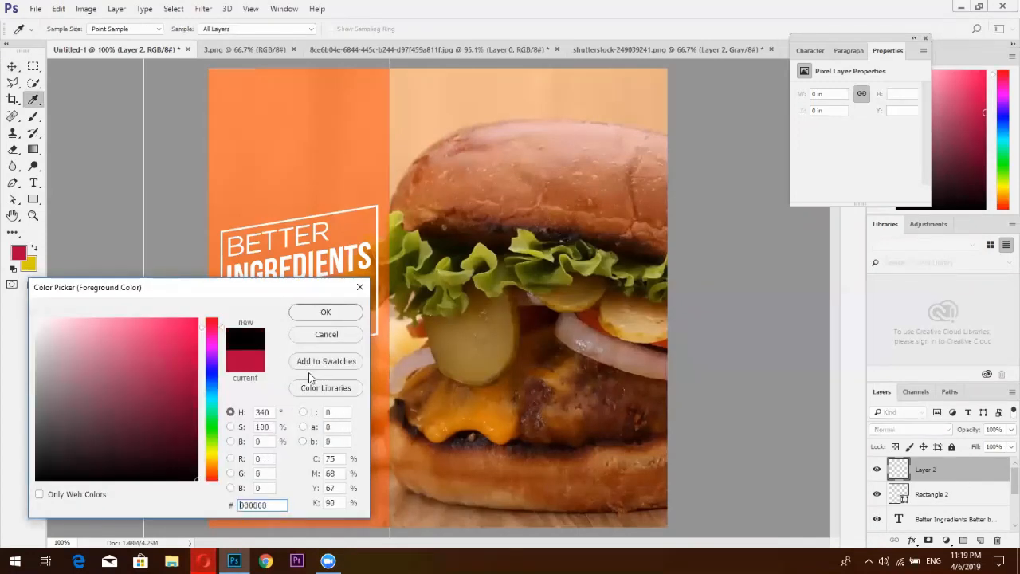
click(326, 313)
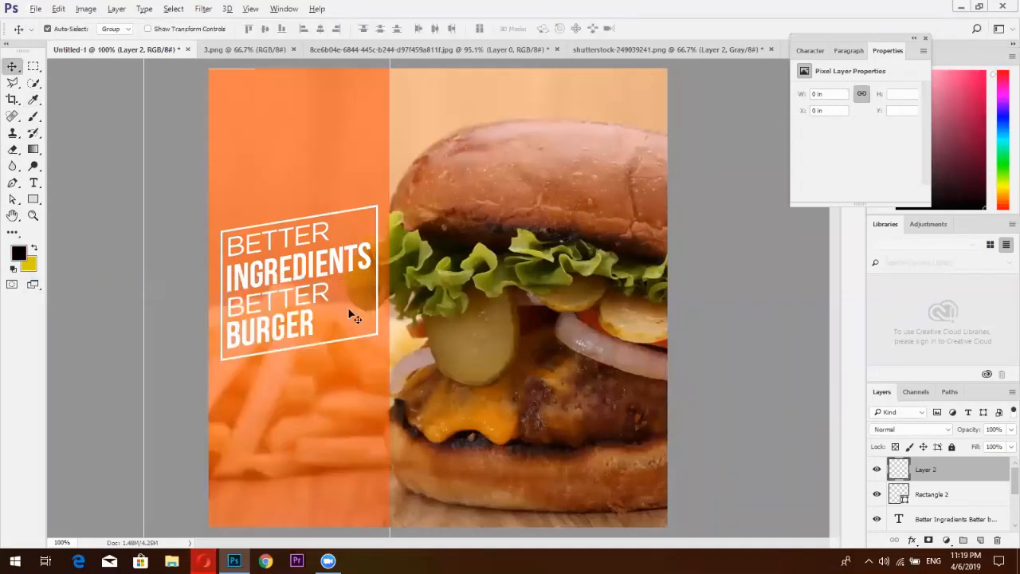
key(alt+BackSpace)
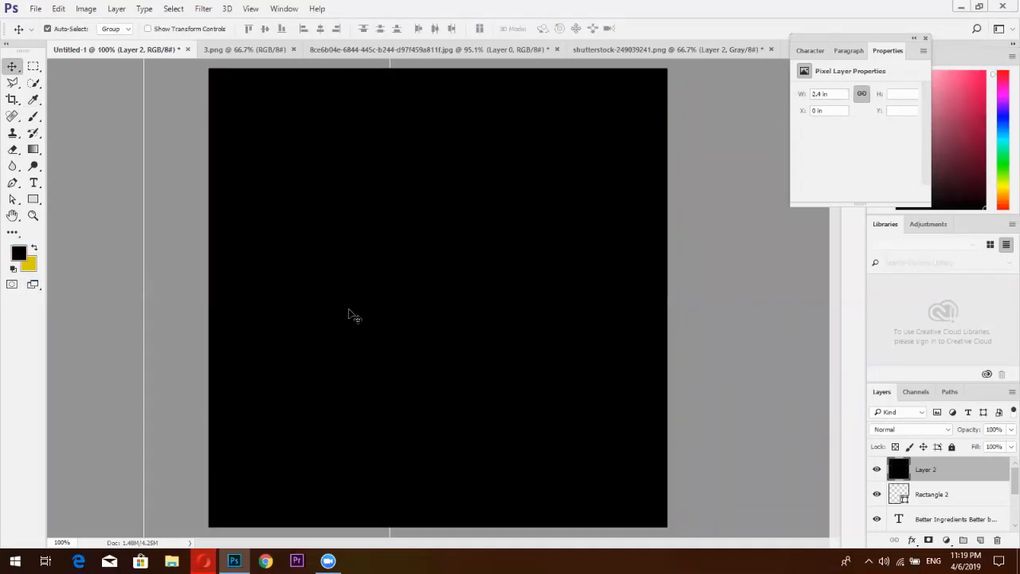
Erase the centre of the black layer with a soft 720 px eraser, leaving dark vignette edges around the design.
click(12, 150)
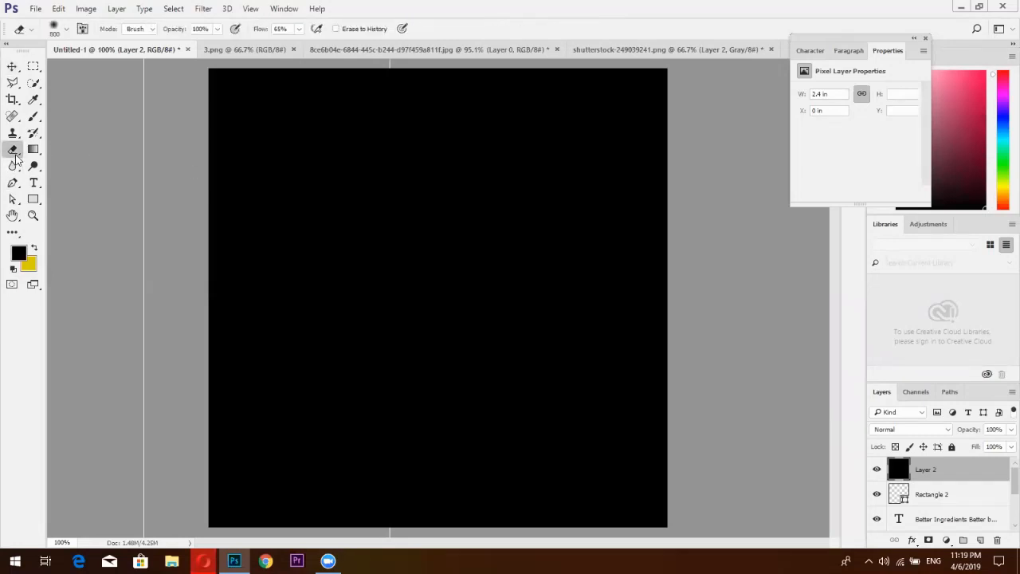
click(54, 27)
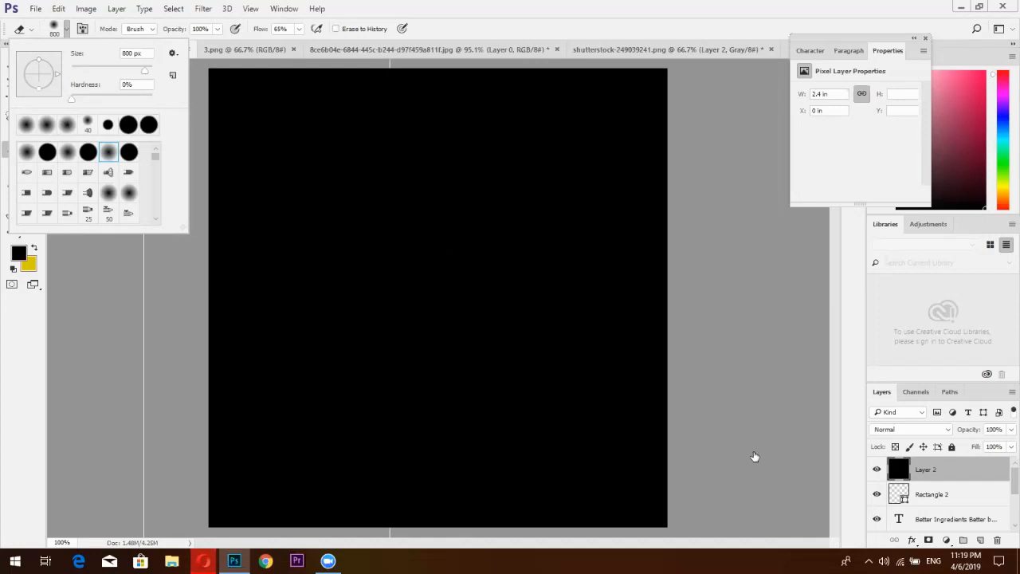
drag(144, 72, 121, 54)
text(720)
key(Return)
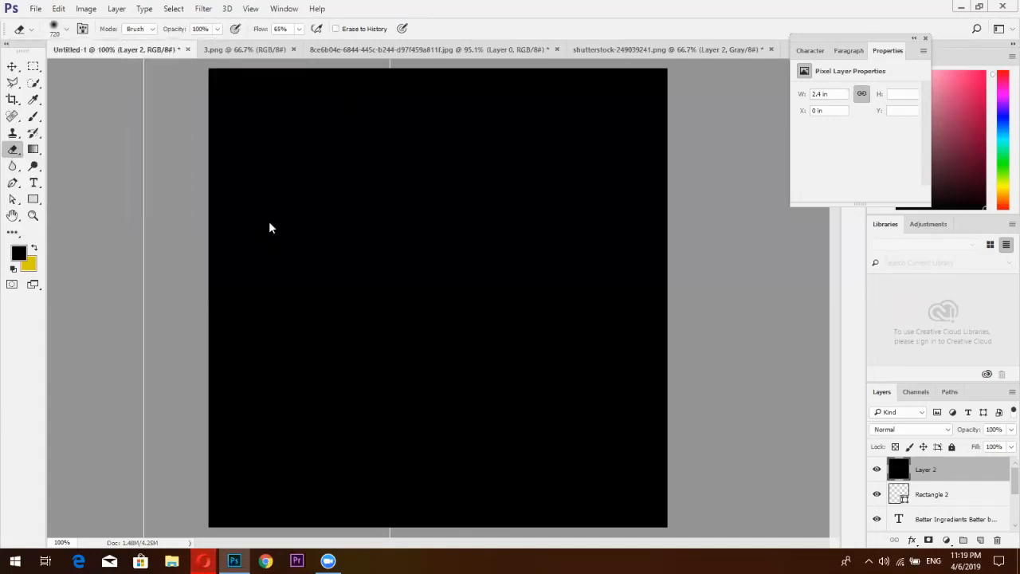
click(439, 303)
click(440, 301)
click(441, 302)
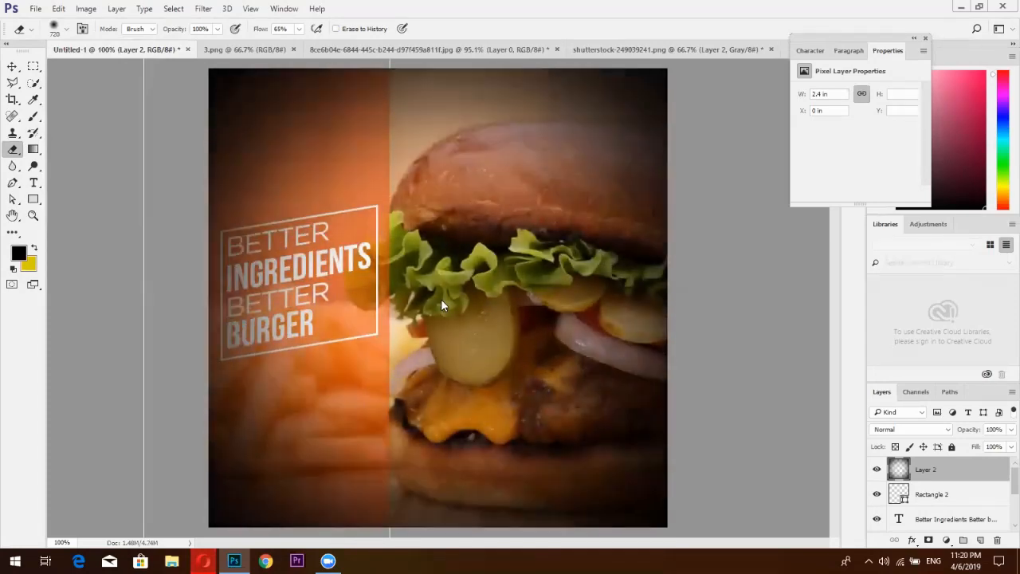
click(442, 300)
click(442, 301)
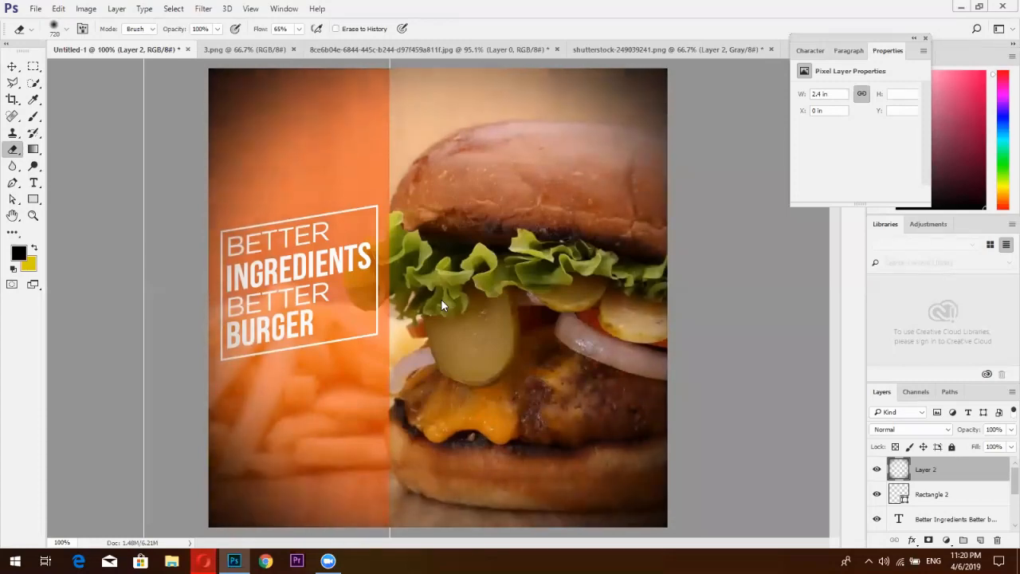
Soften the vignette by erasing more black across the upper part and near both lower corners of the design.
drag(645, 131, 330, 143)
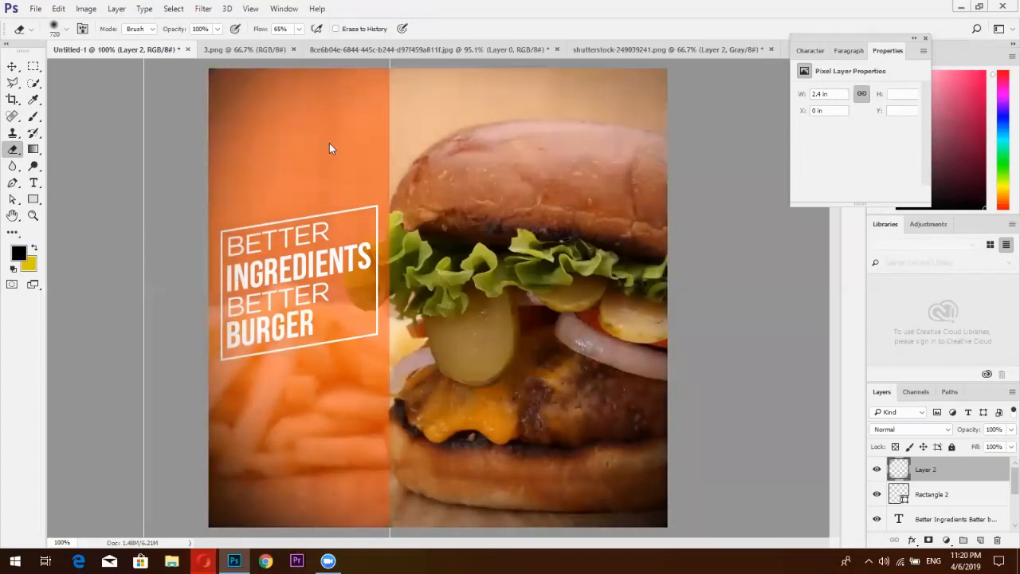
click(311, 394)
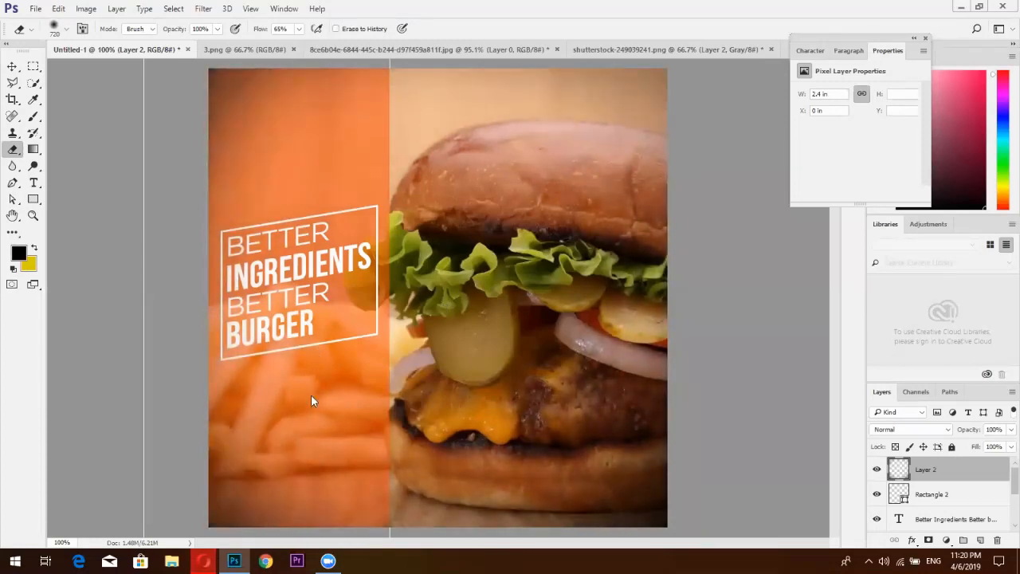
click(612, 456)
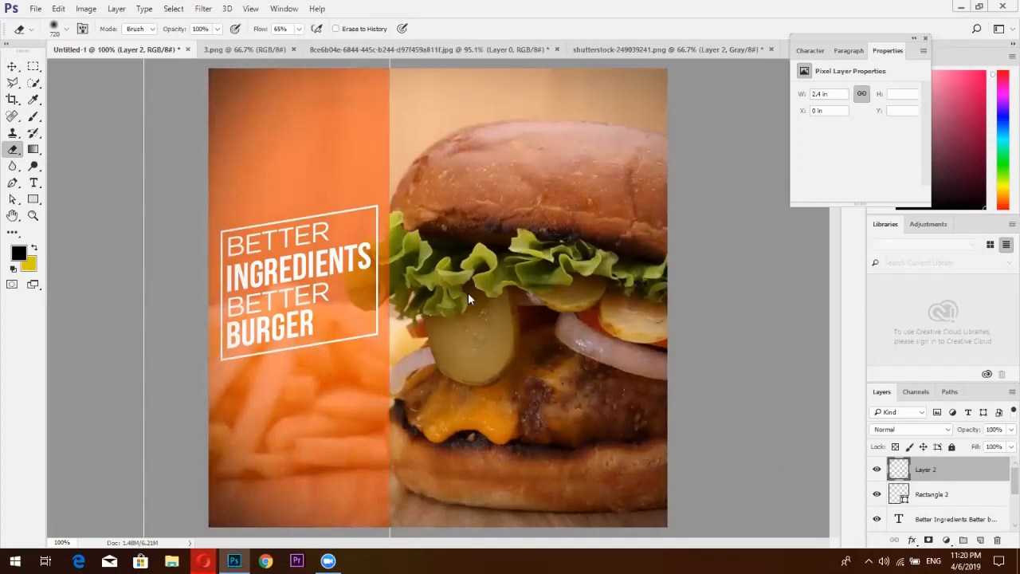
Toggle the vignette layer's visibility to compare the design with and without the dark edges.
click(876, 470)
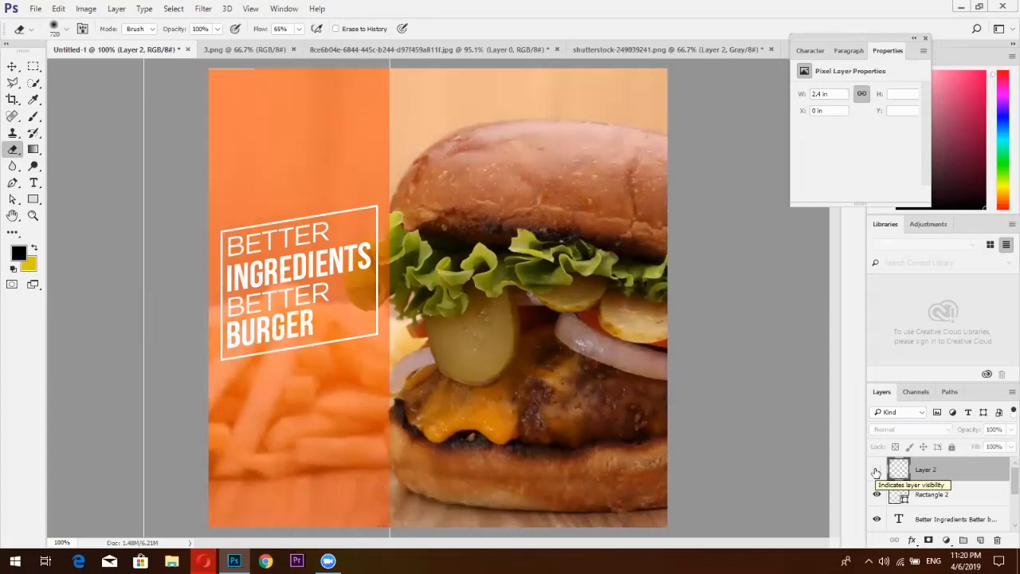
click(876, 471)
click(876, 471)
click(876, 470)
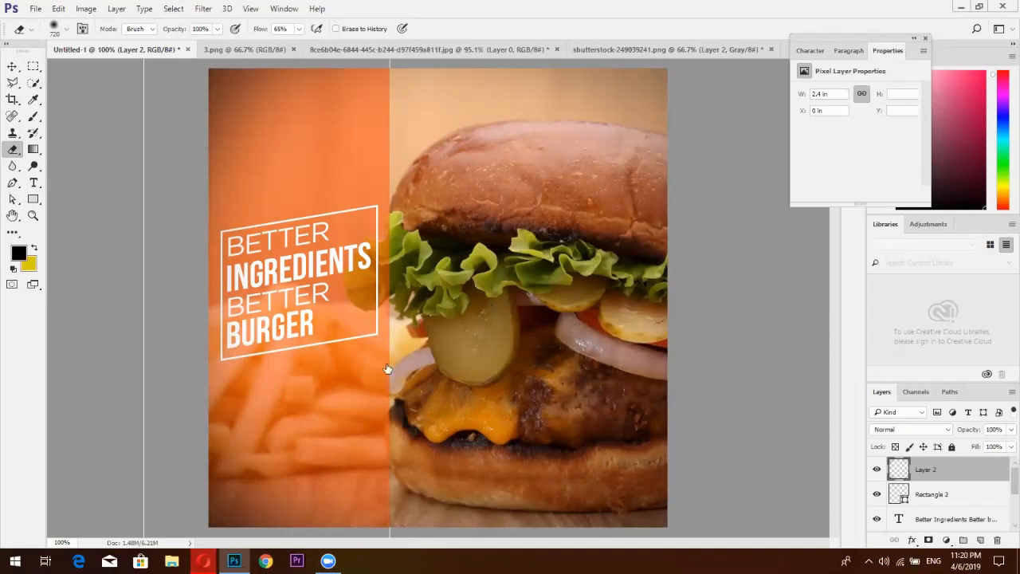
Add a Selective Color adjustment layer above the vignette layer and move its floating settings clear of the canvas.
click(946, 540)
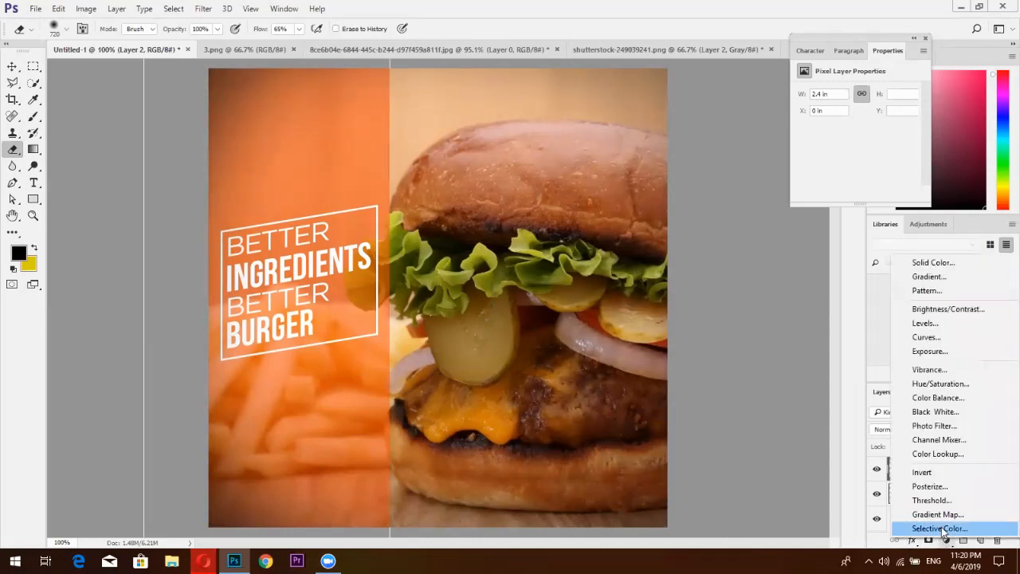
click(947, 543)
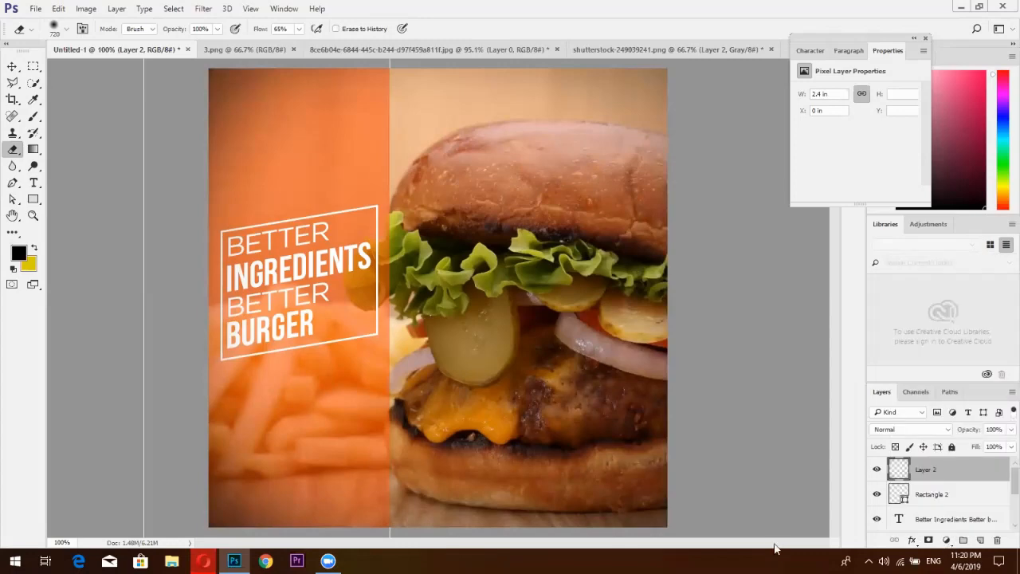
click(947, 542)
click(949, 543)
click(951, 542)
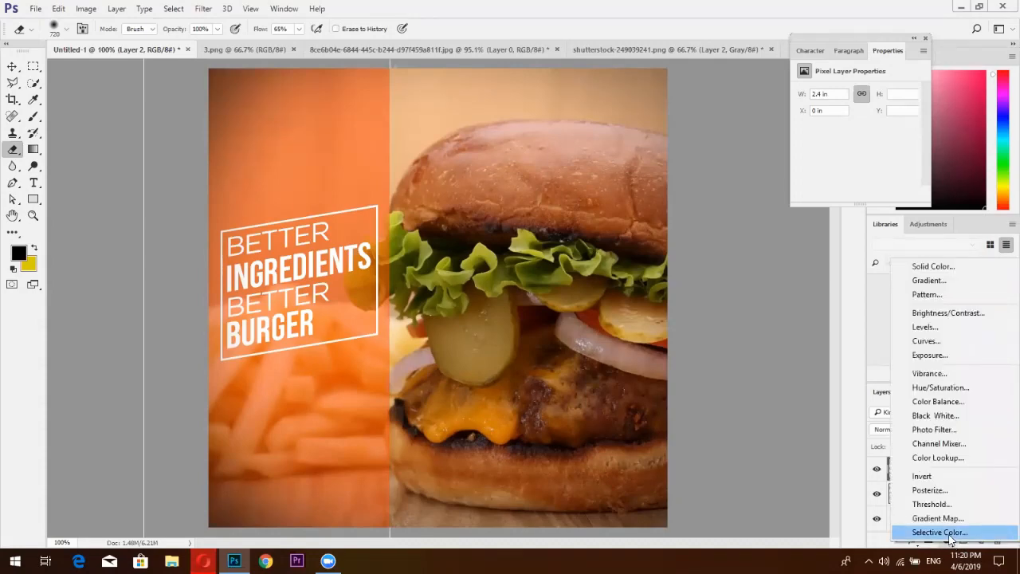
click(950, 532)
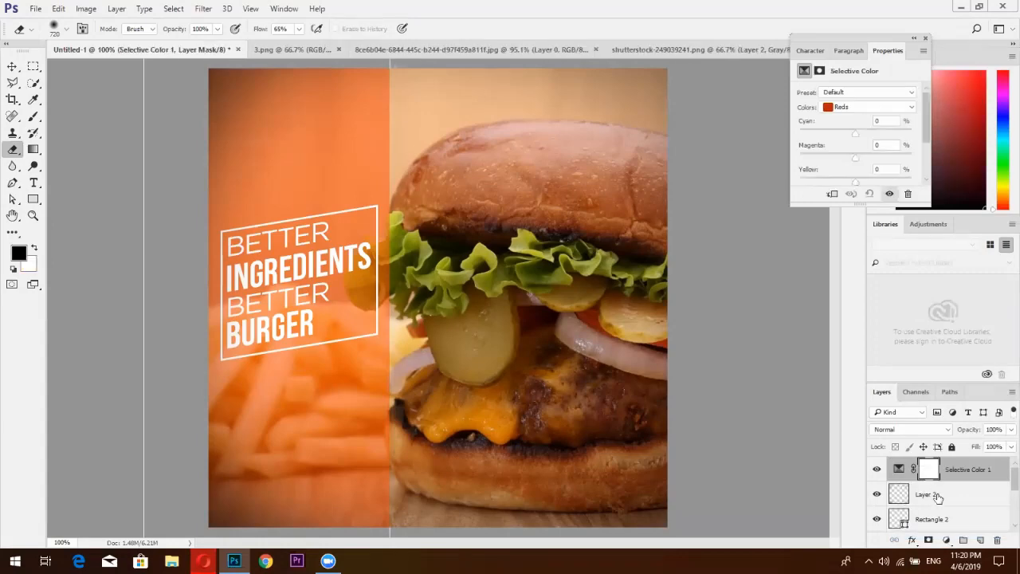
click(900, 468)
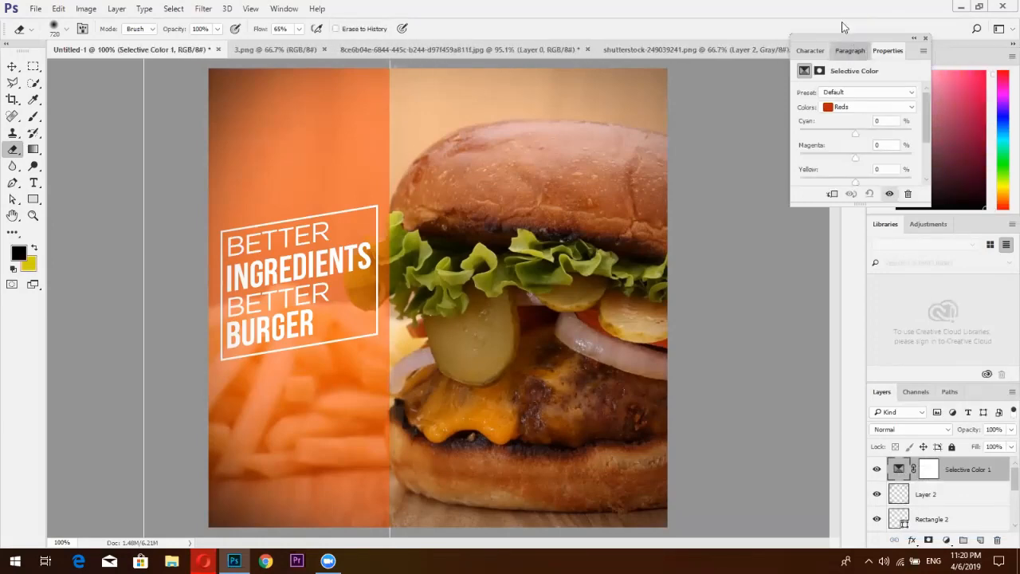
drag(843, 22, 840, 32)
click(952, 23)
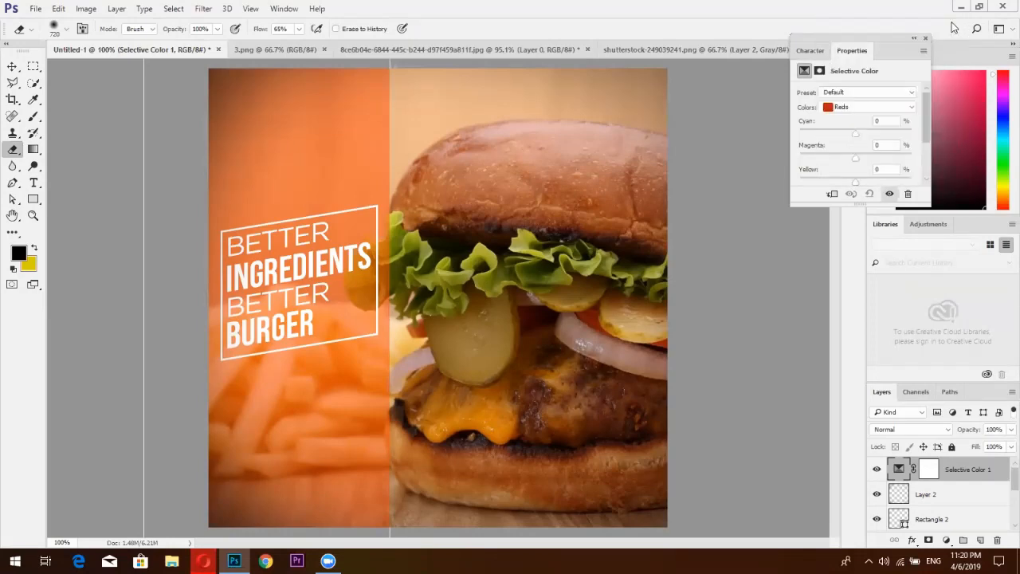
drag(880, 36, 871, 7)
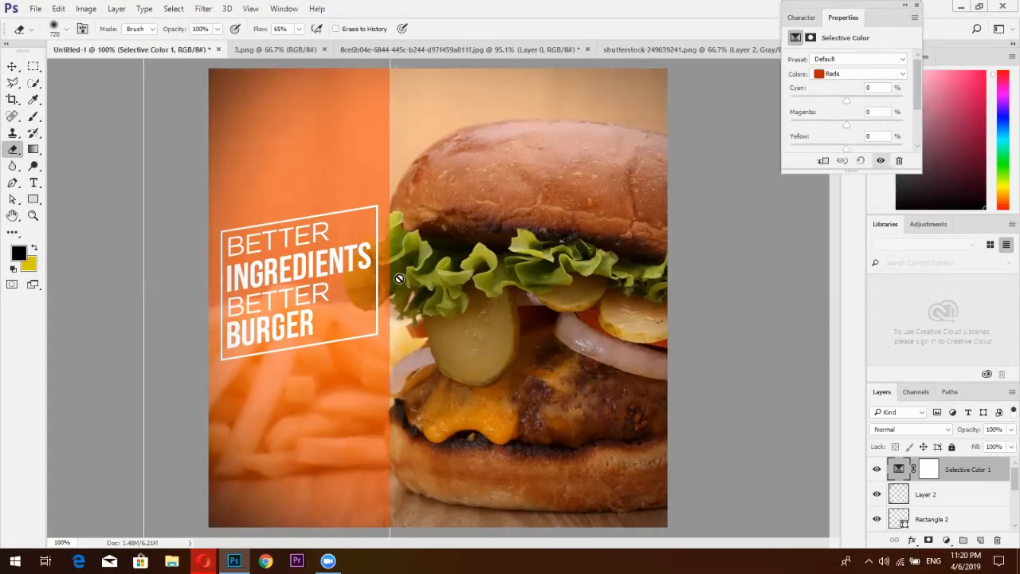
Set the Reds to Cyan -25% and Magenta +40%, consulting the Talha Chapli Kabab Mix post in the browser as a colour reference.
click(847, 77)
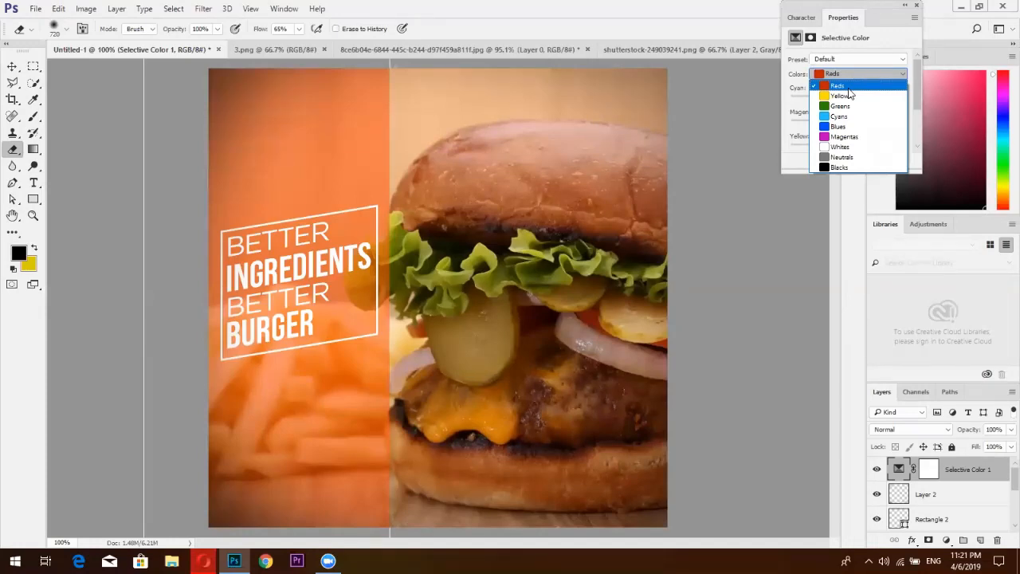
click(848, 86)
click(848, 74)
click(848, 86)
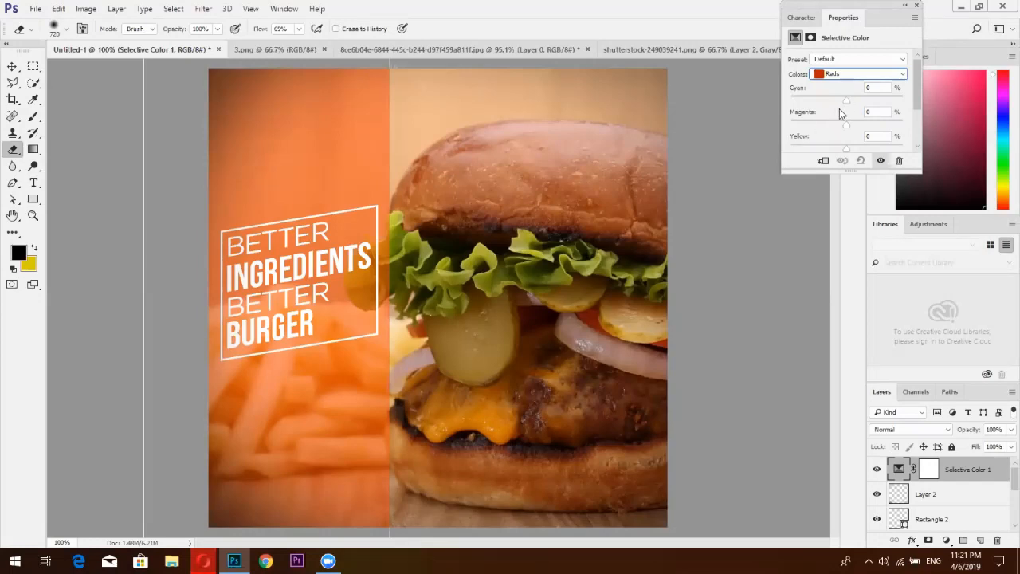
drag(848, 101, 843, 101)
click(203, 561)
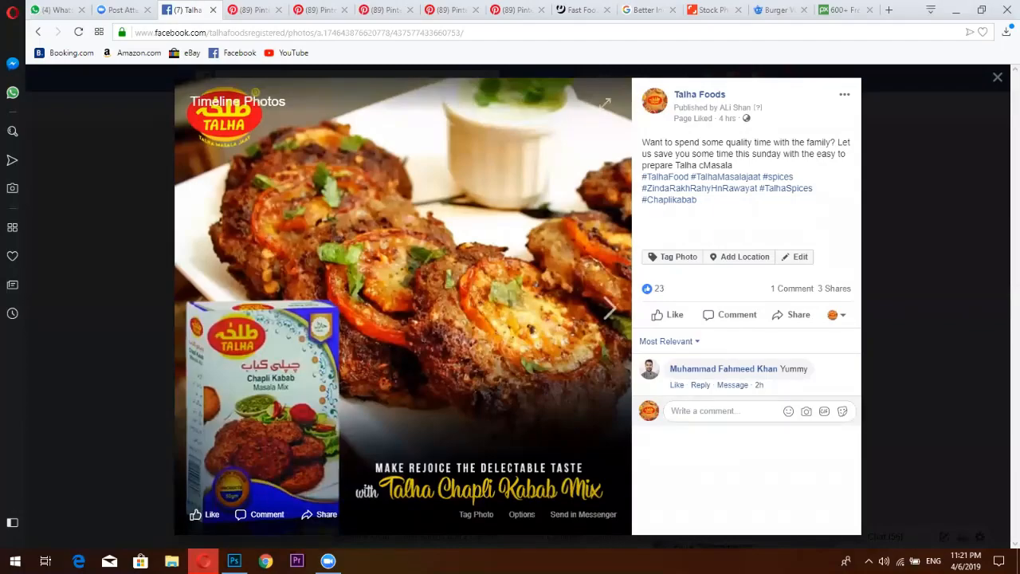
mouse_move(233, 562)
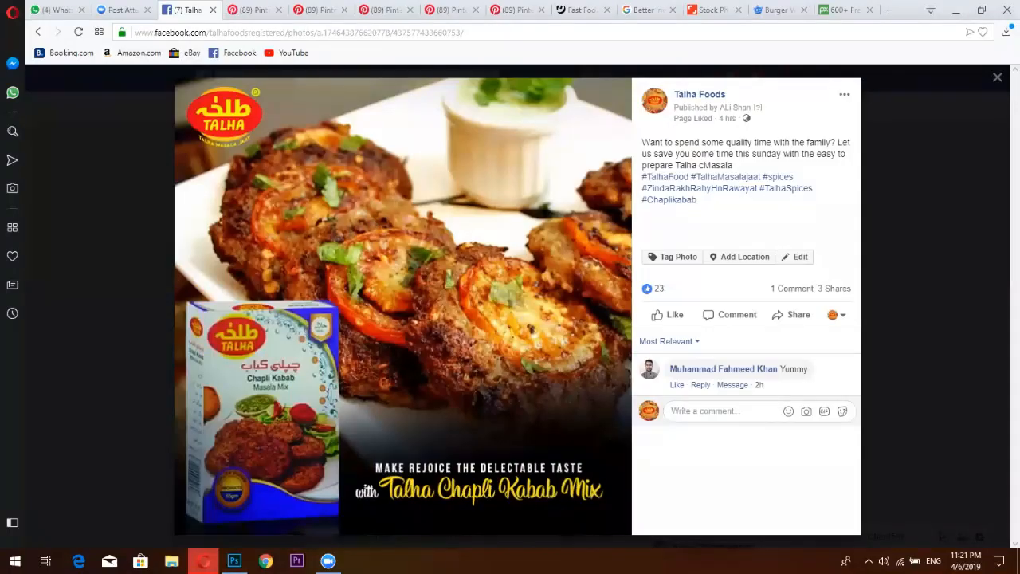
click(234, 561)
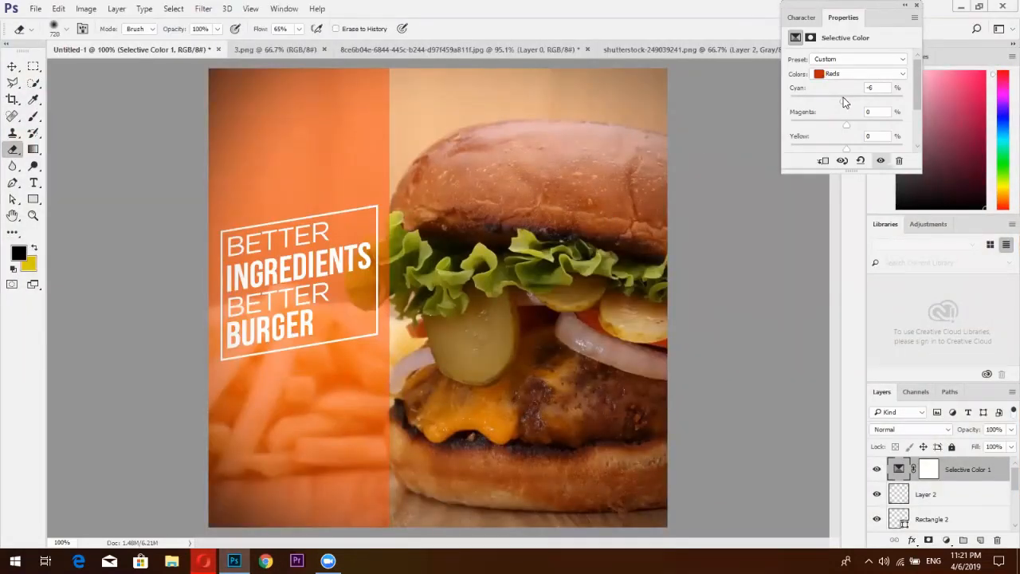
drag(843, 97, 834, 104)
click(848, 129)
drag(849, 129, 871, 130)
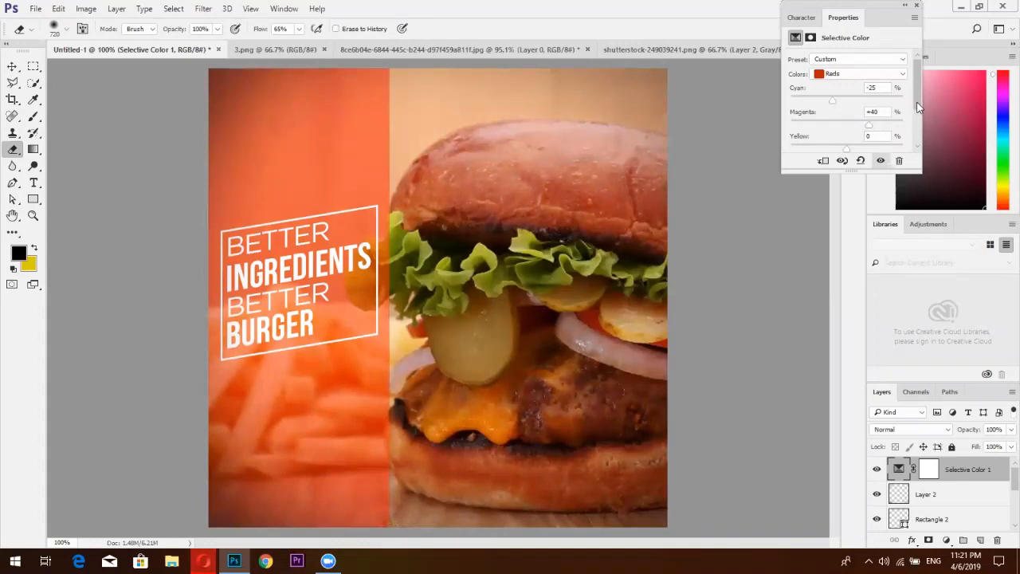
Set Yellow to +32% and Black to +36% for the Reds in the Selective Color adjustment.
scroll(918, 110, down, 2)
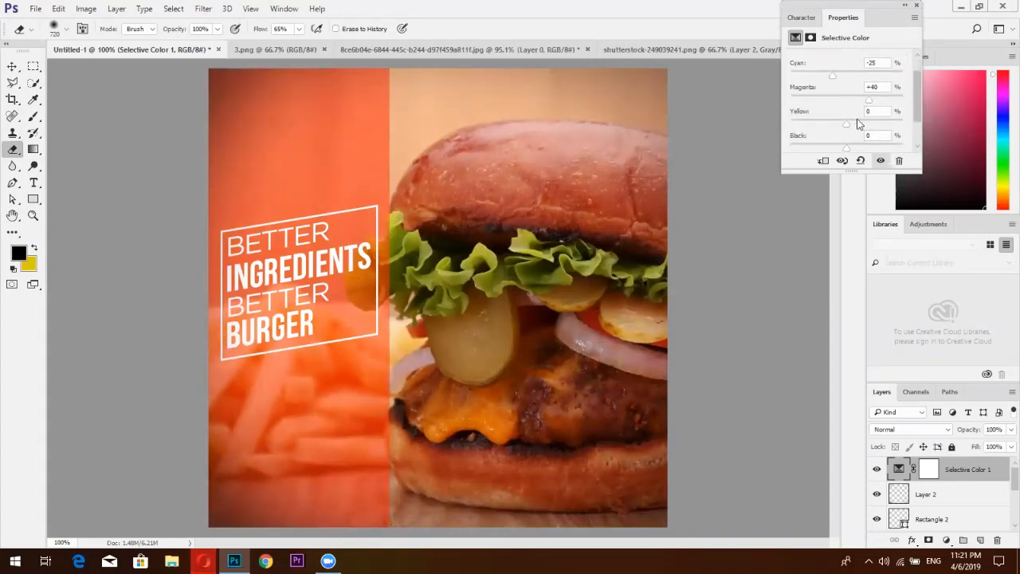
drag(848, 125, 868, 130)
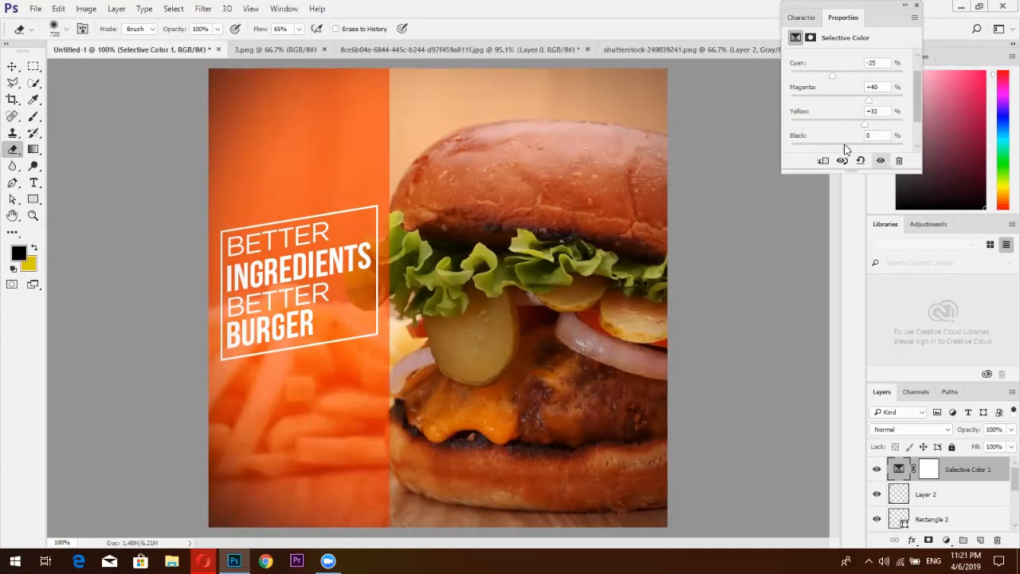
drag(846, 149, 869, 149)
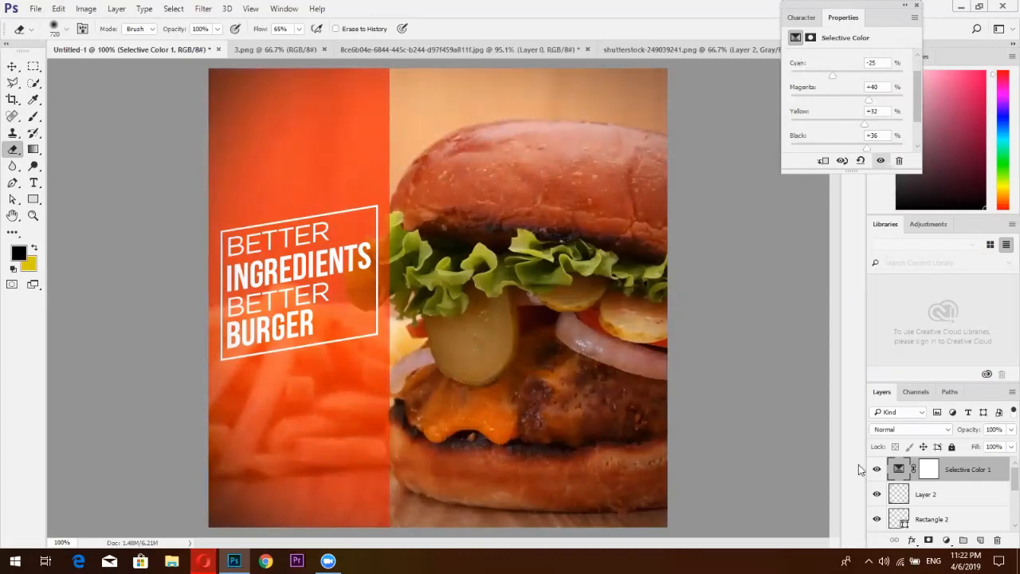
Set the Selective Color layer to the Soft Light blend mode at 41% opacity.
click(907, 433)
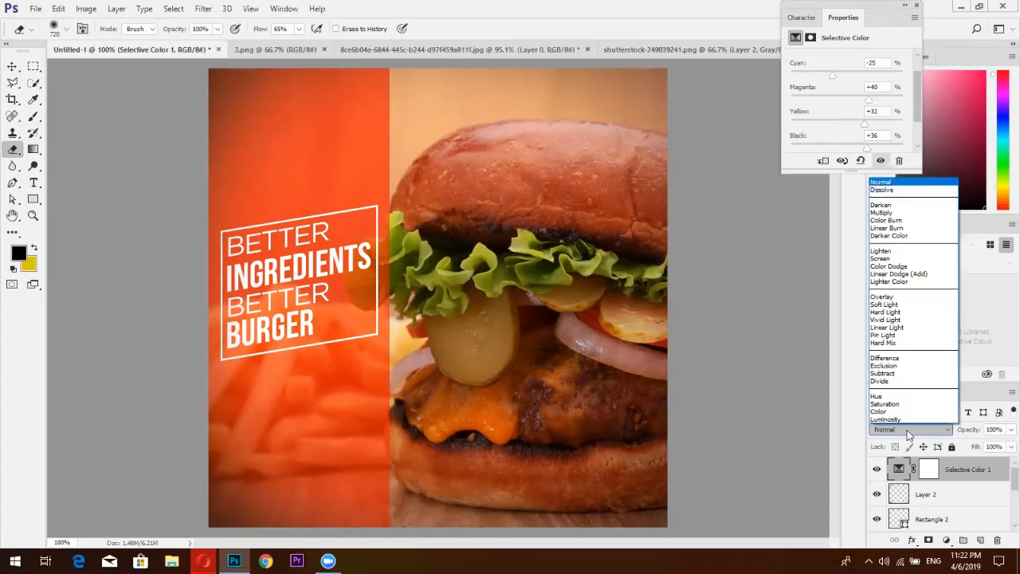
click(912, 311)
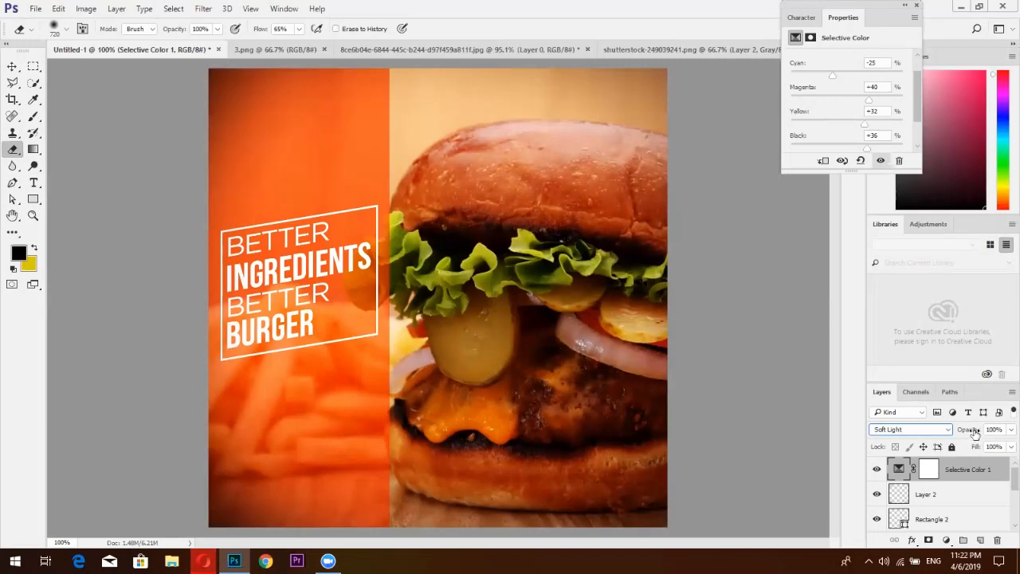
drag(973, 432, 938, 432)
Toggle the Selective Color layer's visibility to compare the design before and after the colour adjustment.
click(876, 471)
click(877, 470)
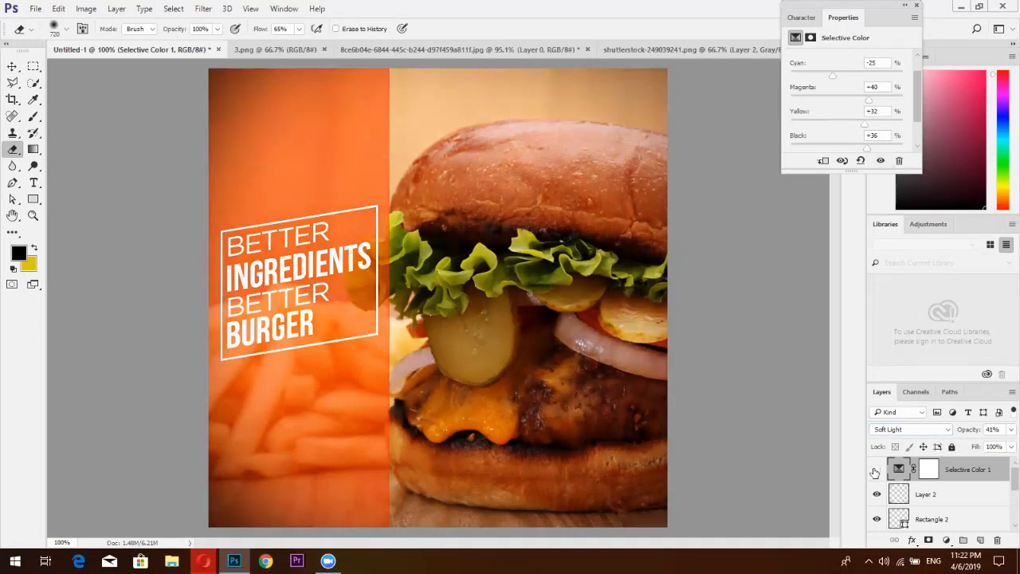
click(876, 472)
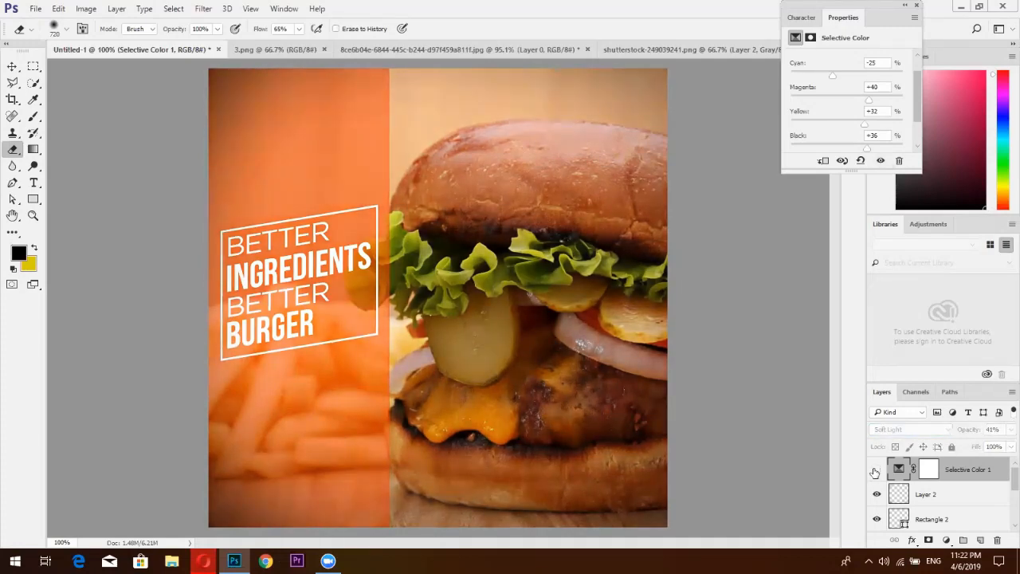
click(875, 472)
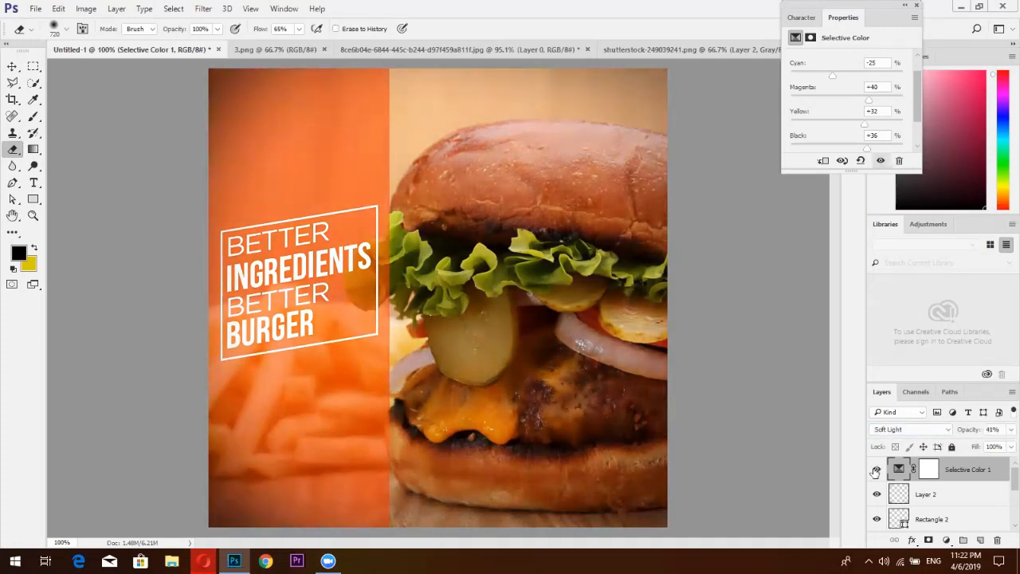
click(875, 471)
click(875, 472)
click(875, 471)
click(875, 471)
Add a Vibrance adjustment layer above the Selective Color layer and moderately raise its vibrance.
click(945, 540)
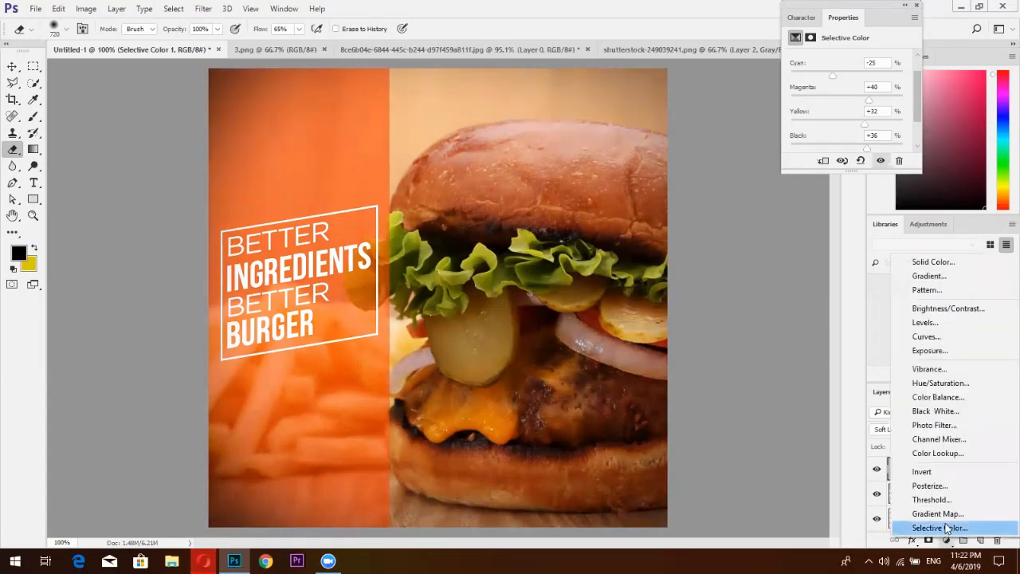
click(928, 369)
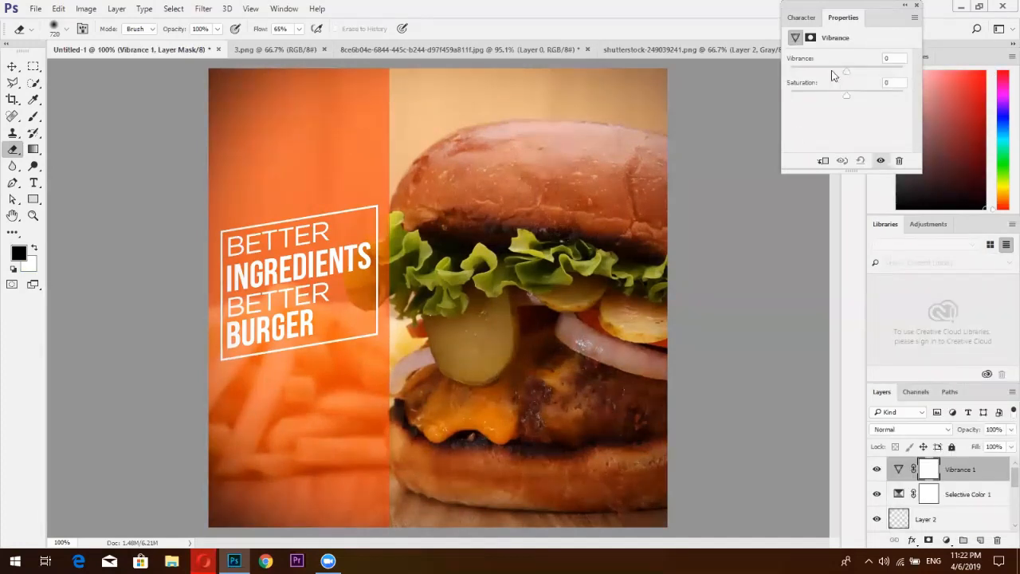
drag(845, 70, 866, 71)
click(903, 6)
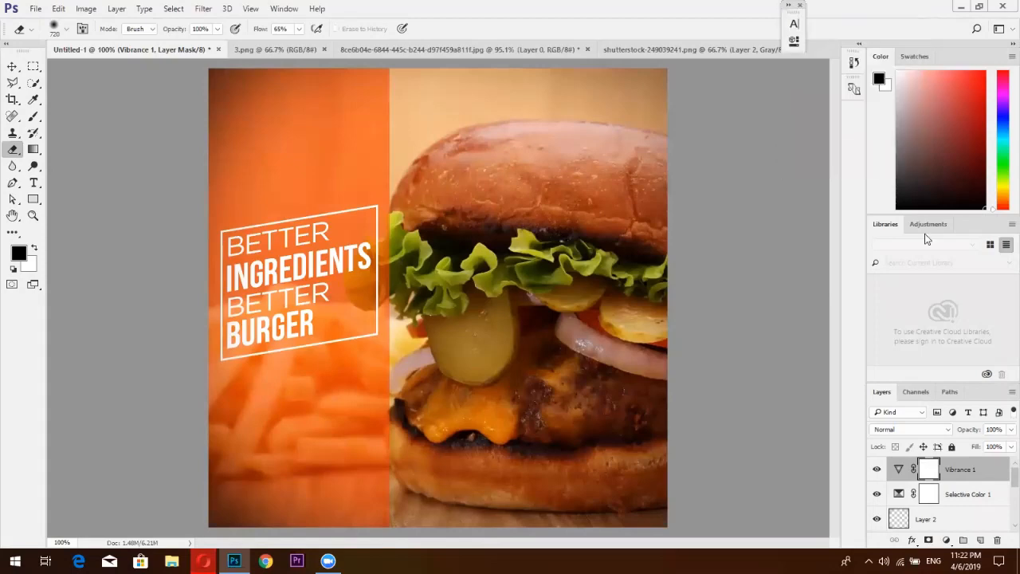
Add a Color Balance adjustment layer on top and shift the midtones slightly towards cyan and blue.
click(946, 541)
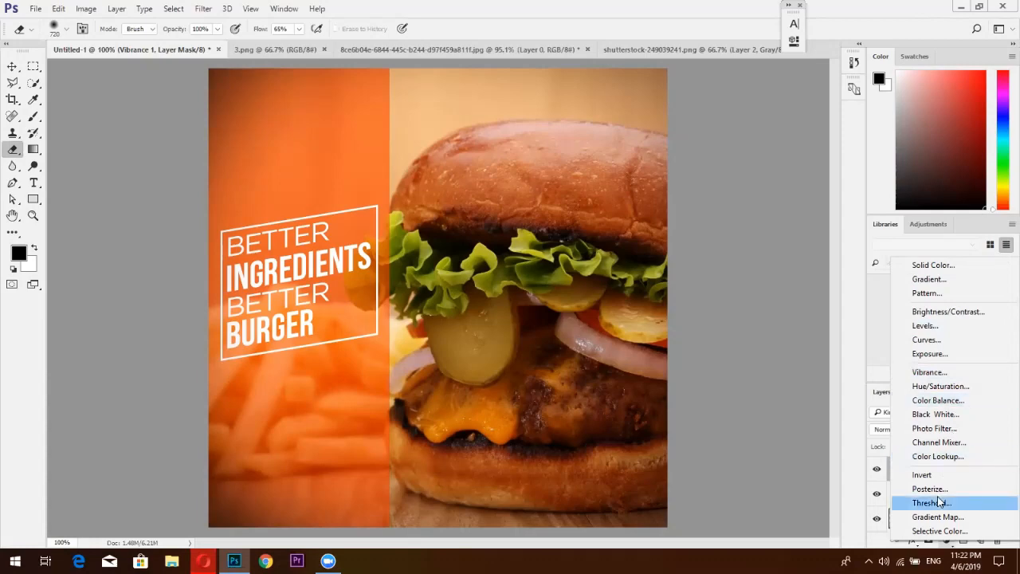
click(947, 407)
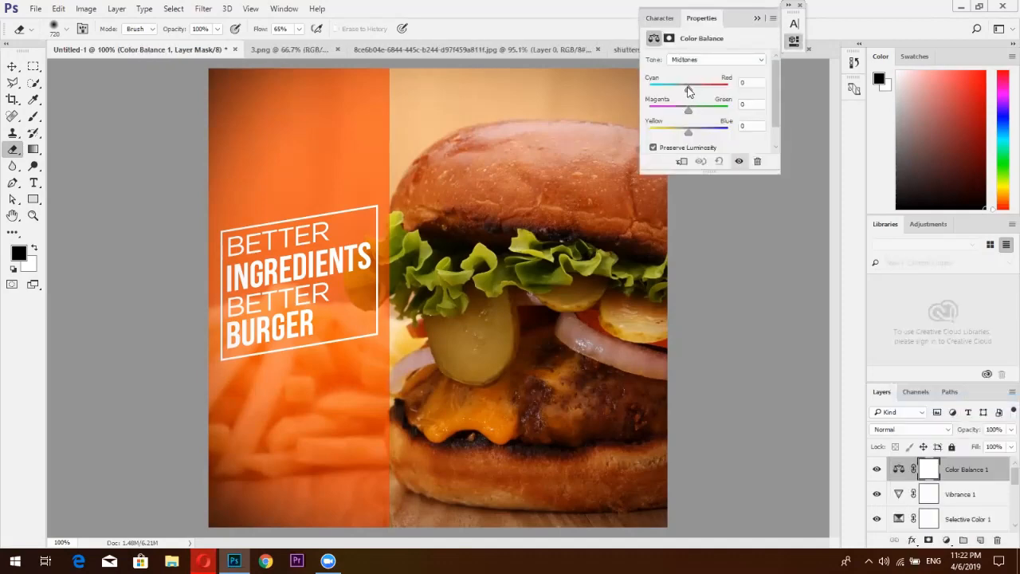
drag(689, 90, 683, 89)
drag(691, 132, 696, 132)
mouse_move(686, 90)
mouse_down()
mouse_move(712, 92)
mouse_move(682, 90)
mouse_up()
drag(696, 134, 699, 133)
click(762, 20)
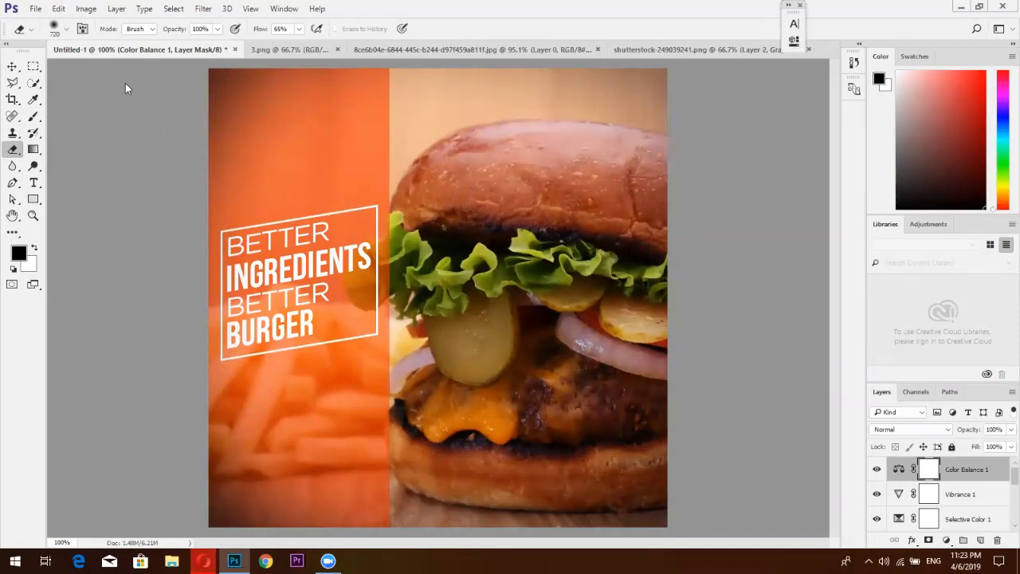
Open WHAT A PIZZA.psd from the flash 2 folder on Local Disk (E:) and dismiss its missing-fonts notice.
click(35, 8)
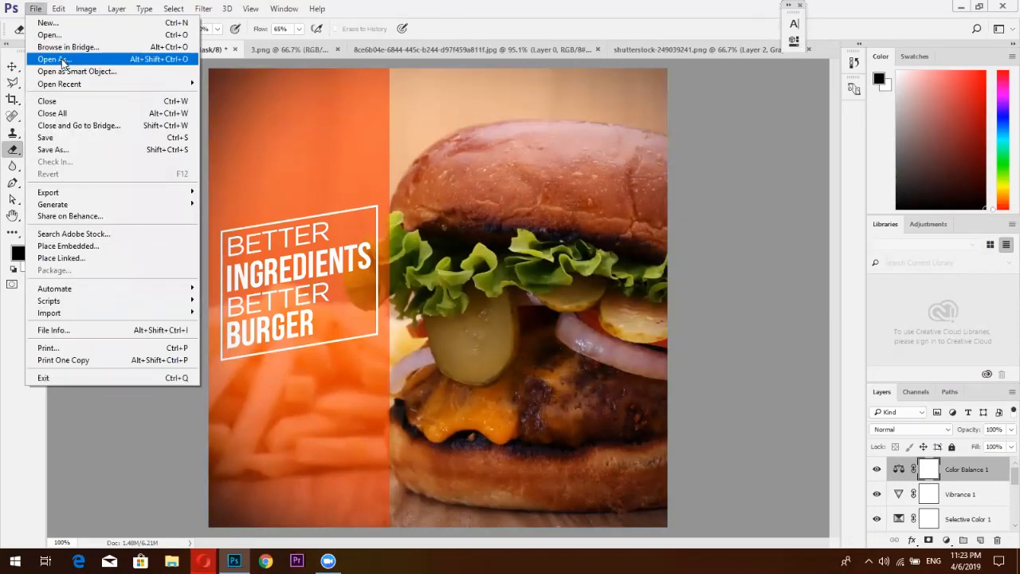
click(55, 35)
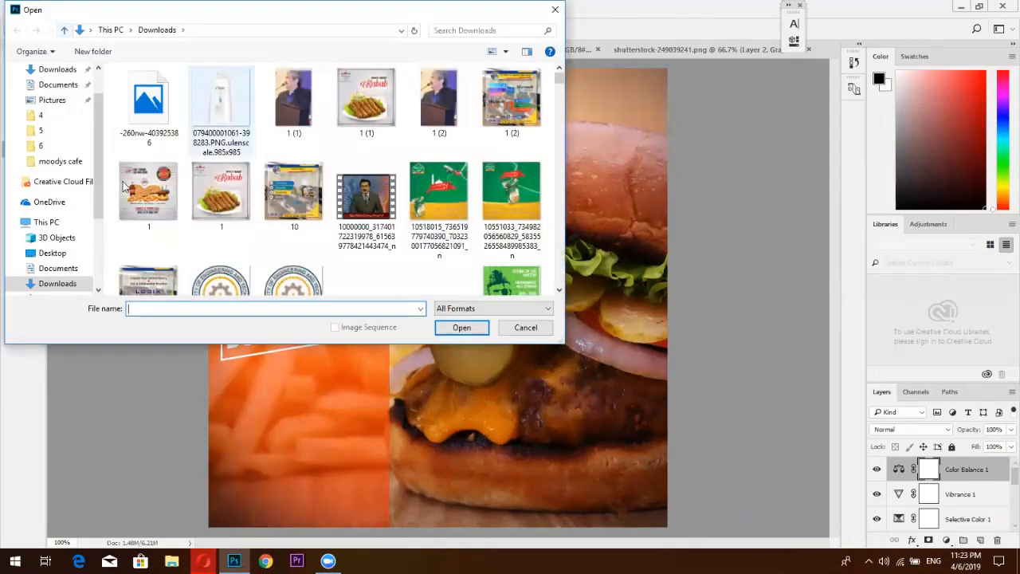
click(57, 282)
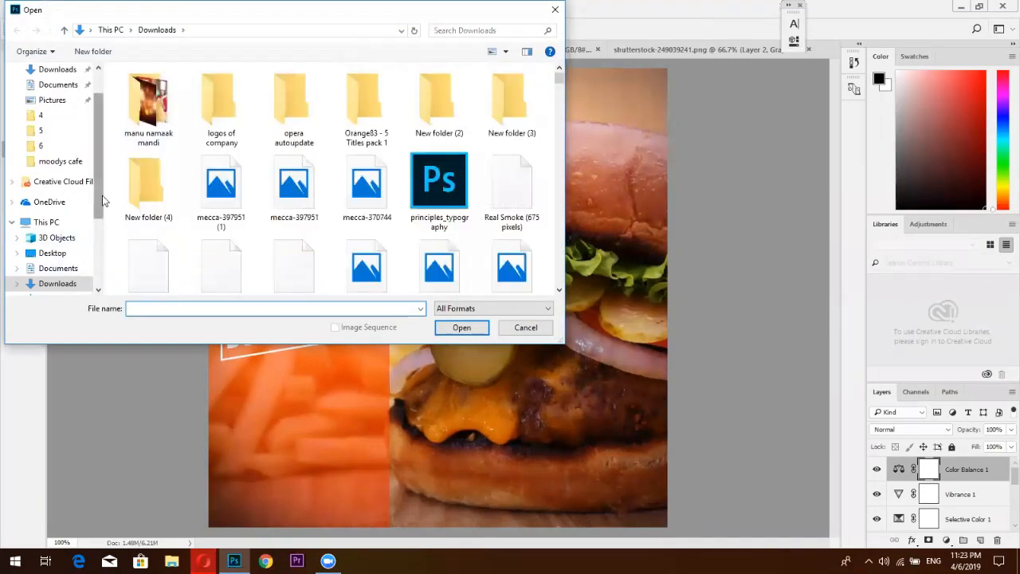
scroll(96, 255, down, 5)
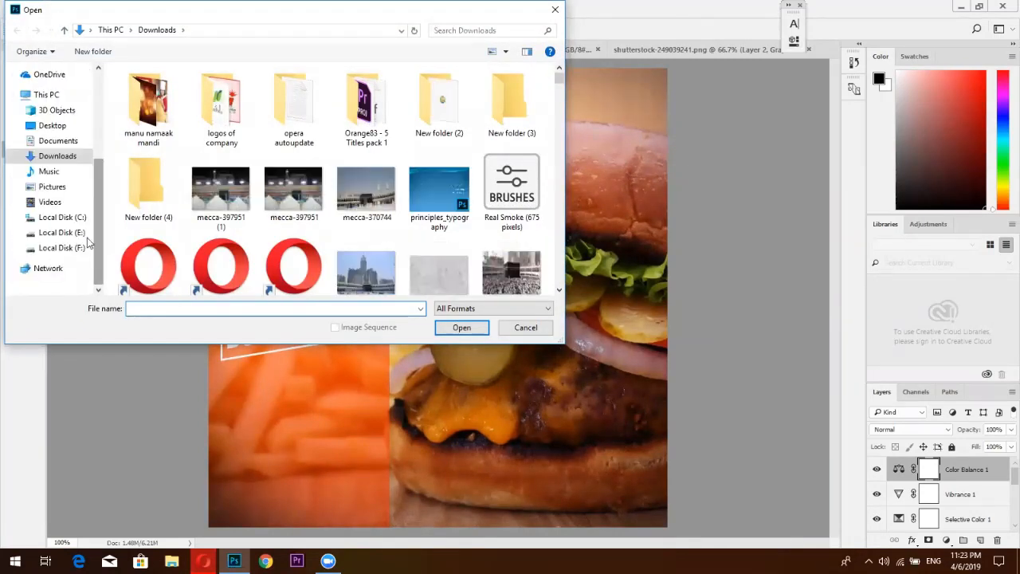
click(85, 237)
double_click(240, 119)
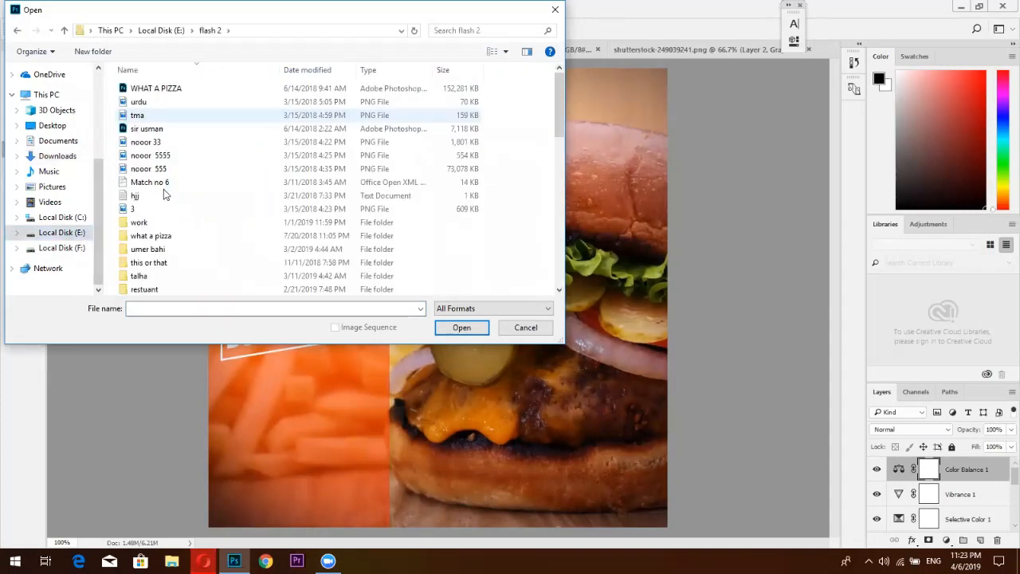
double_click(239, 119)
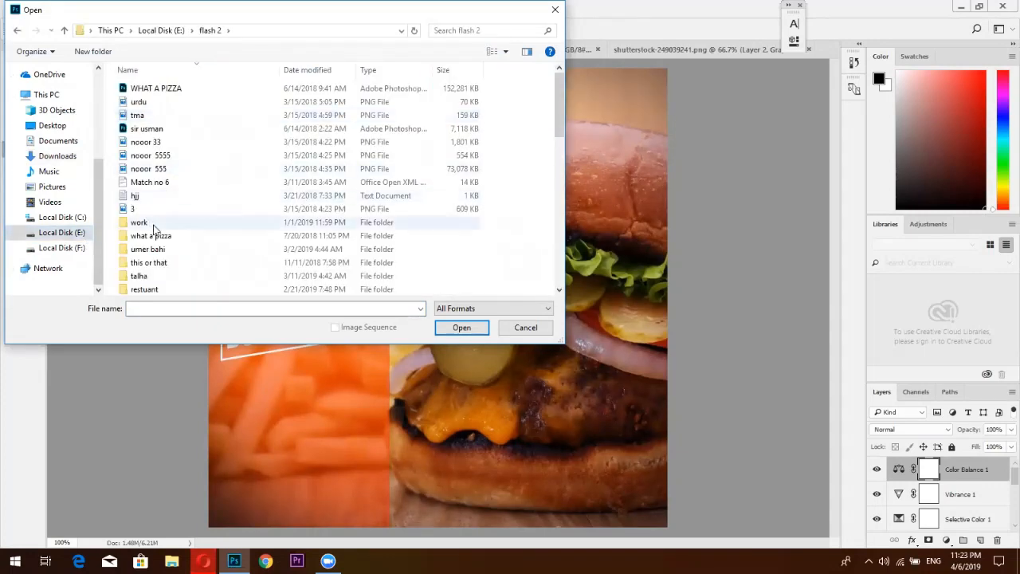
double_click(210, 90)
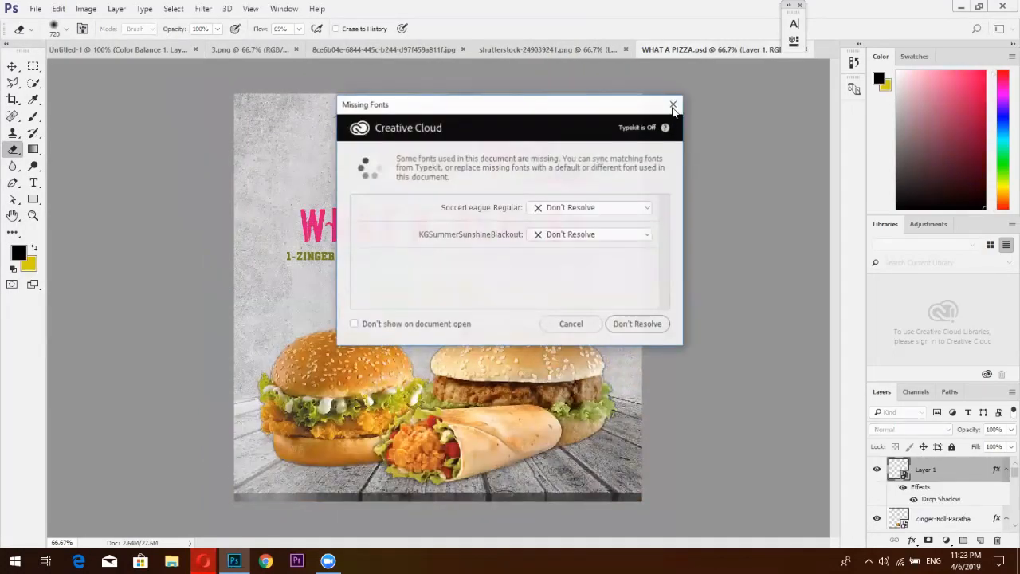
click(676, 103)
Bring the What'a Pizza logo into the burger advertisement and scale it proportionally to 9.50%.
key(v)
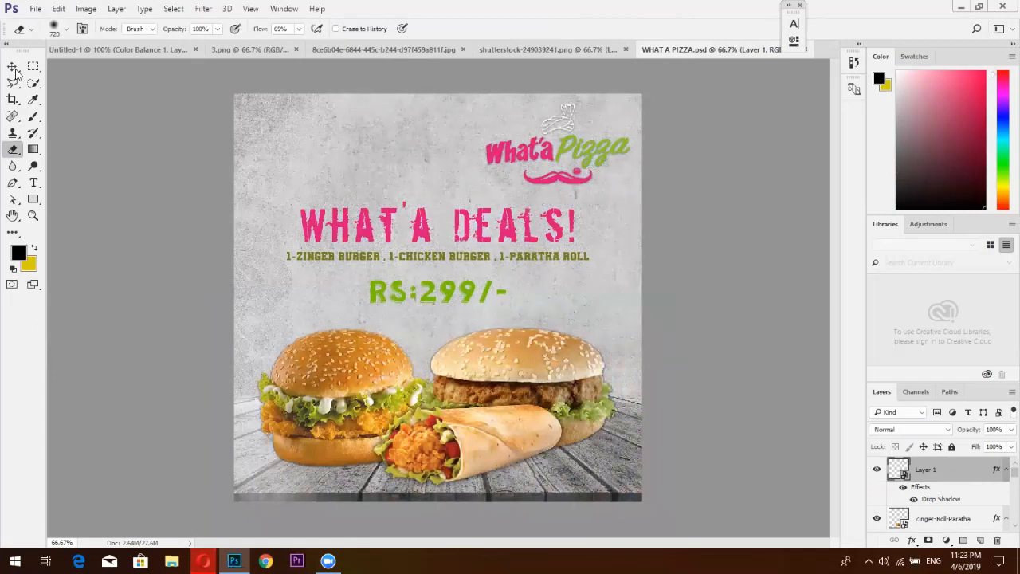
drag(527, 156, 322, 145)
key(ctrl+t)
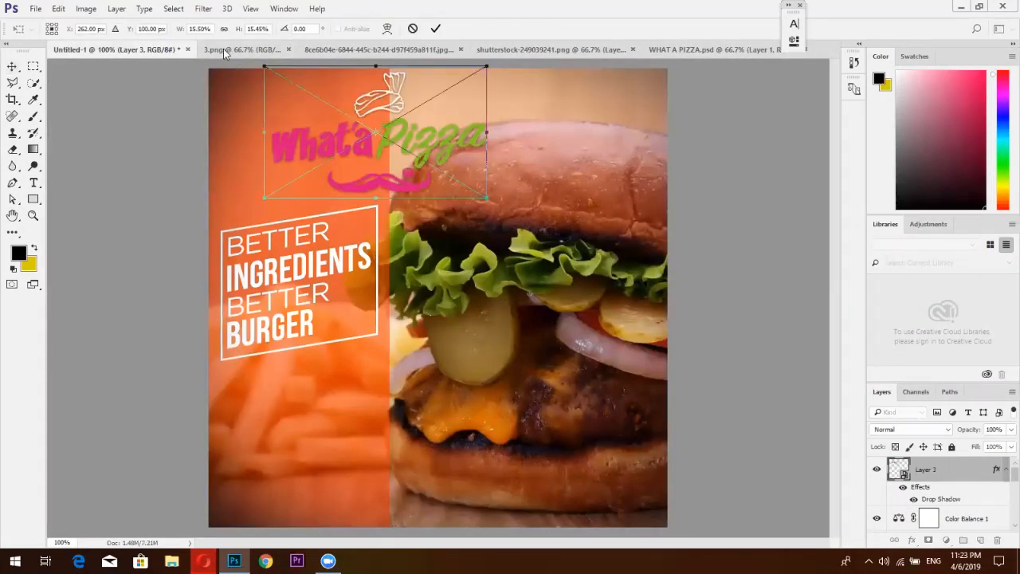
click(224, 28)
mouse_move(178, 30)
mouse_down()
mouse_move(170, 33)
mouse_move(180, 39)
mouse_up()
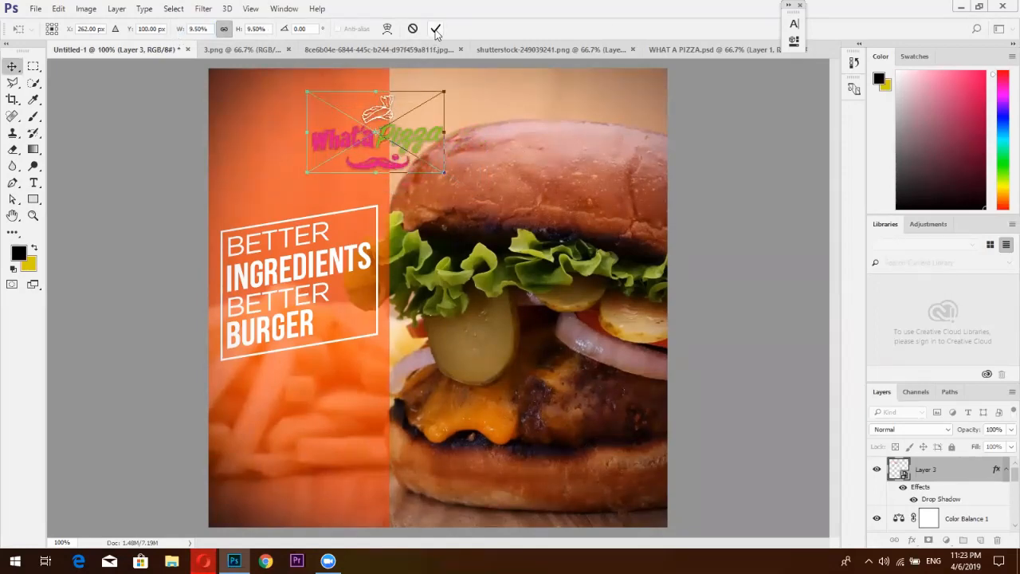
click(437, 28)
Move the What'a Pizza logo onto the upper part of the orange panel, above the framed tagline.
drag(389, 137, 318, 113)
key(ctrl+z)
key(ctrl+z)
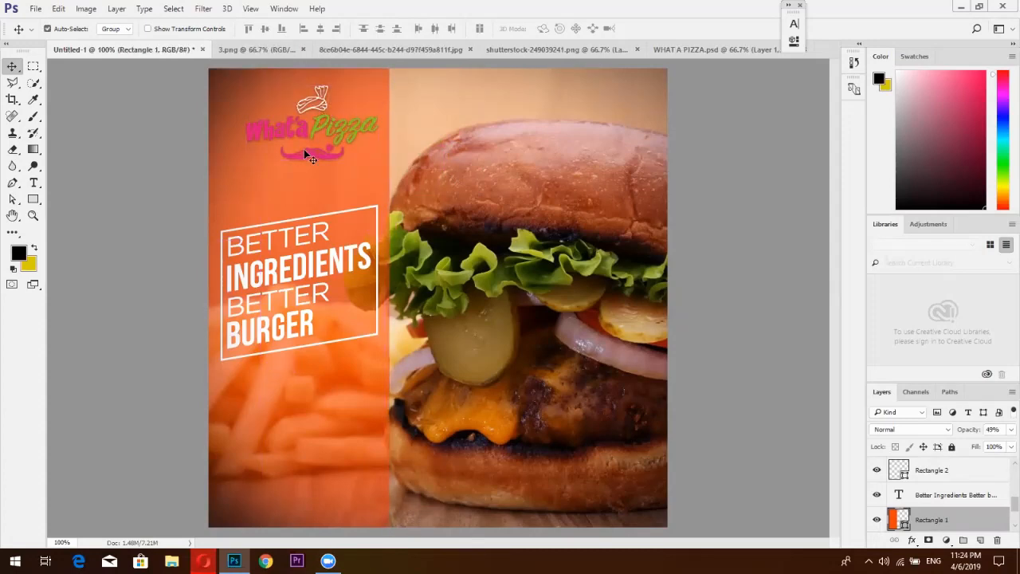
drag(304, 153, 300, 164)
click(297, 158)
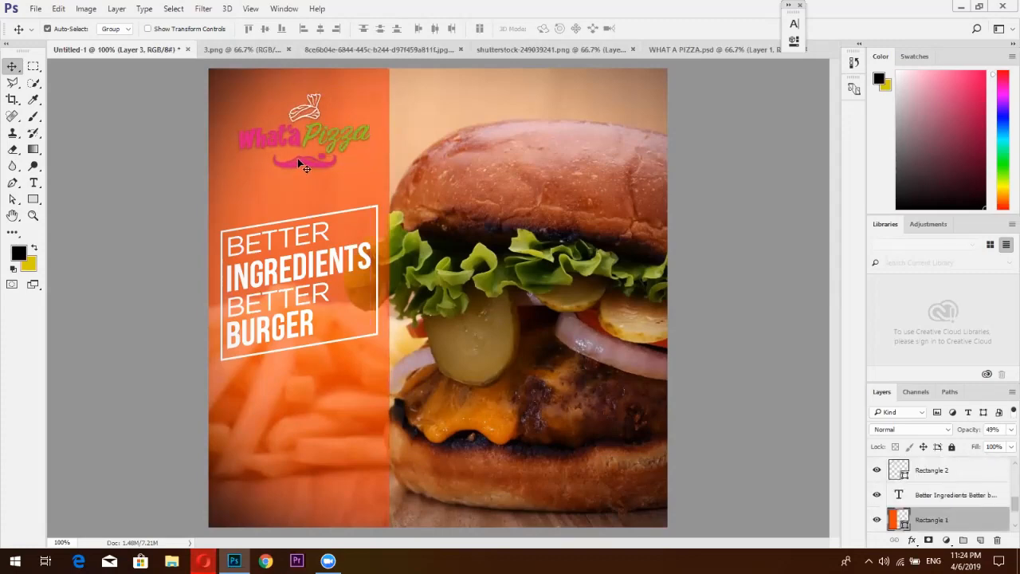
Export the advertisement for web as a 720 × 720 px PNG-24 named Untitled-1 in folder 6.
click(36, 8)
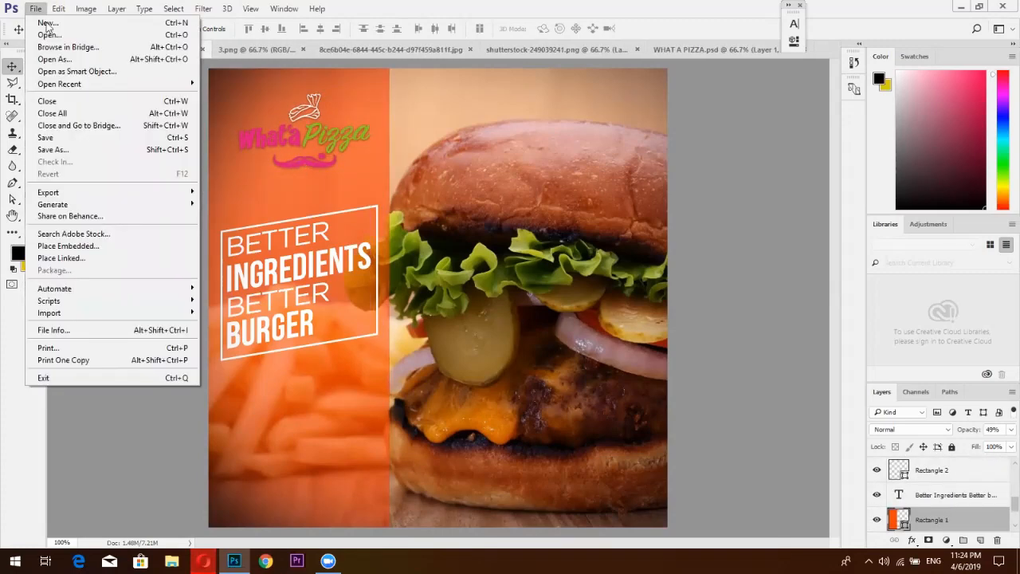
mouse_move(79, 192)
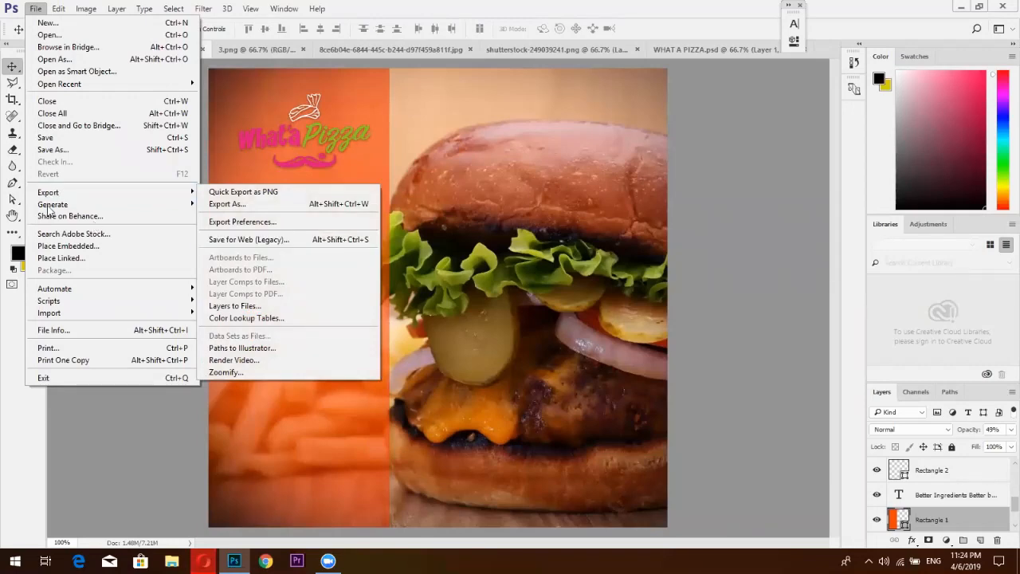
mouse_move(130, 197)
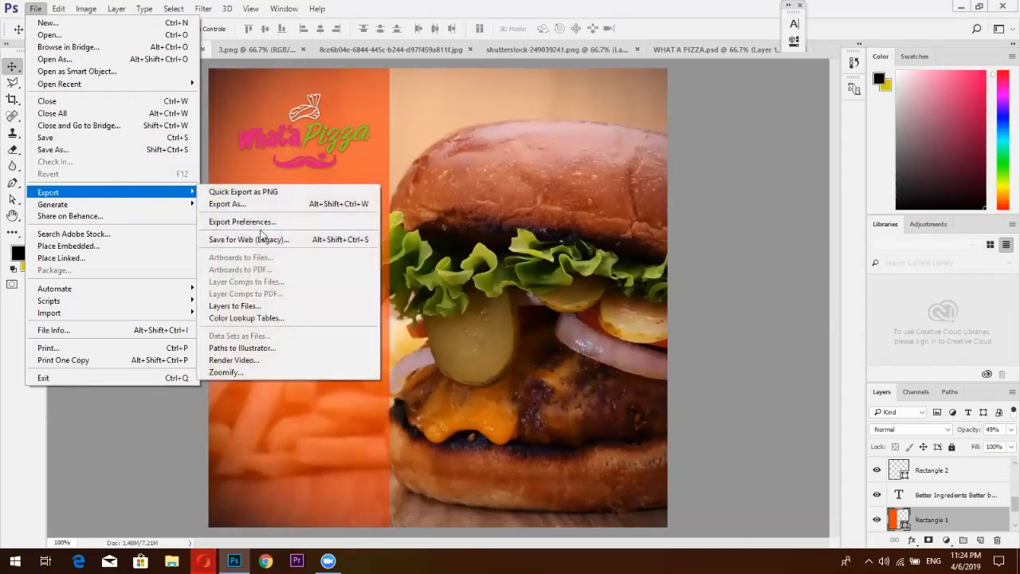
click(262, 236)
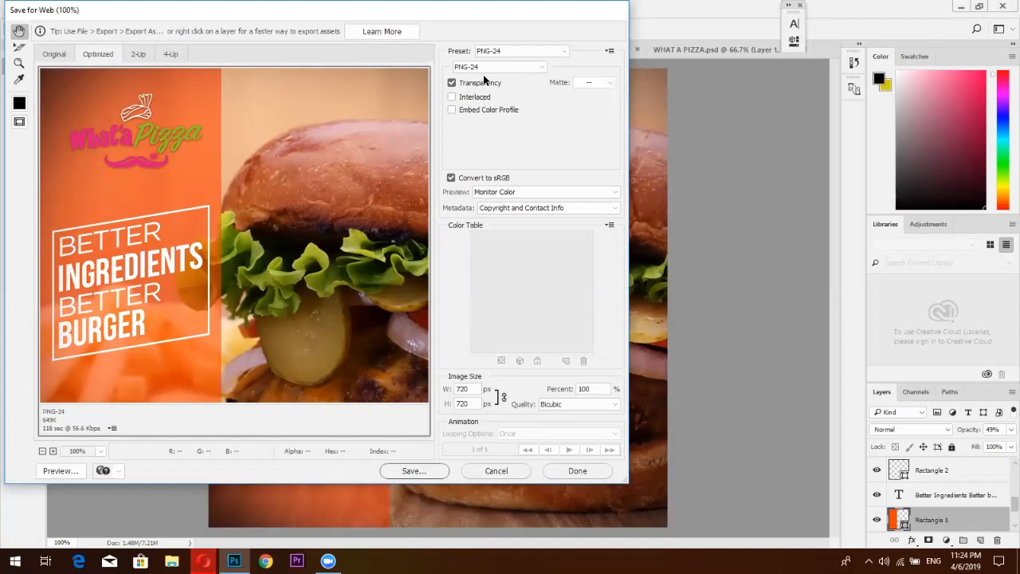
click(430, 475)
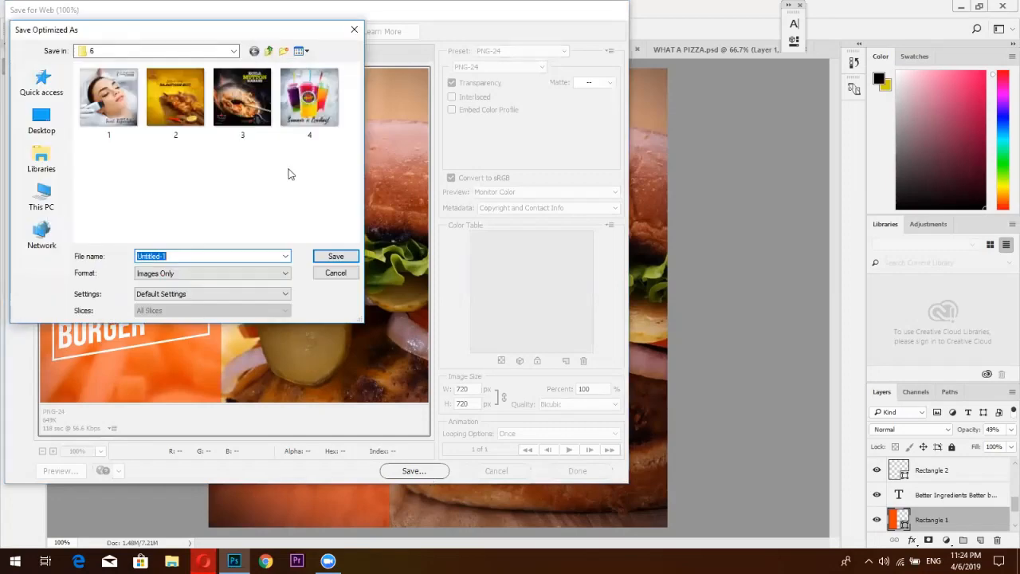
click(344, 28)
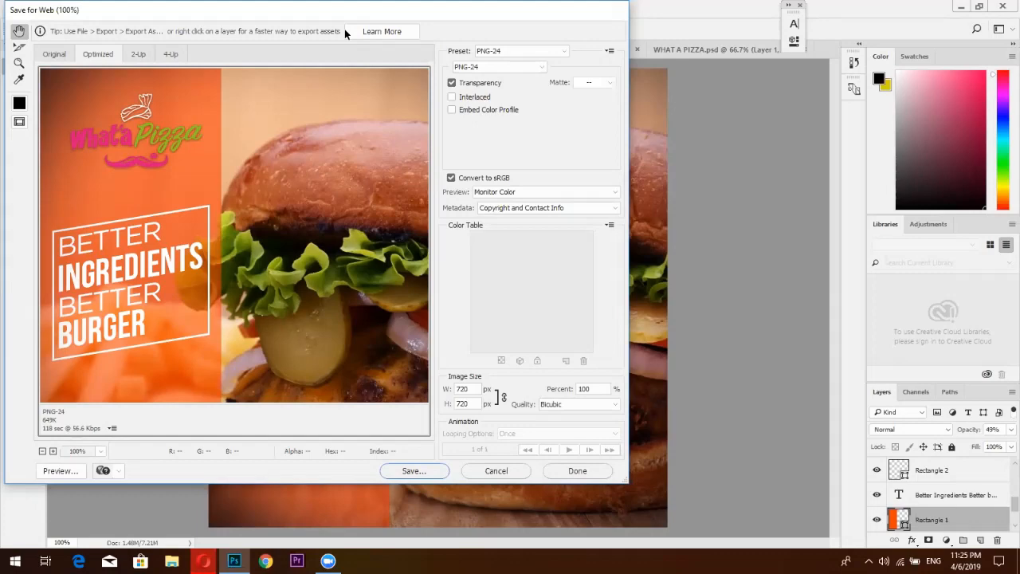
click(436, 470)
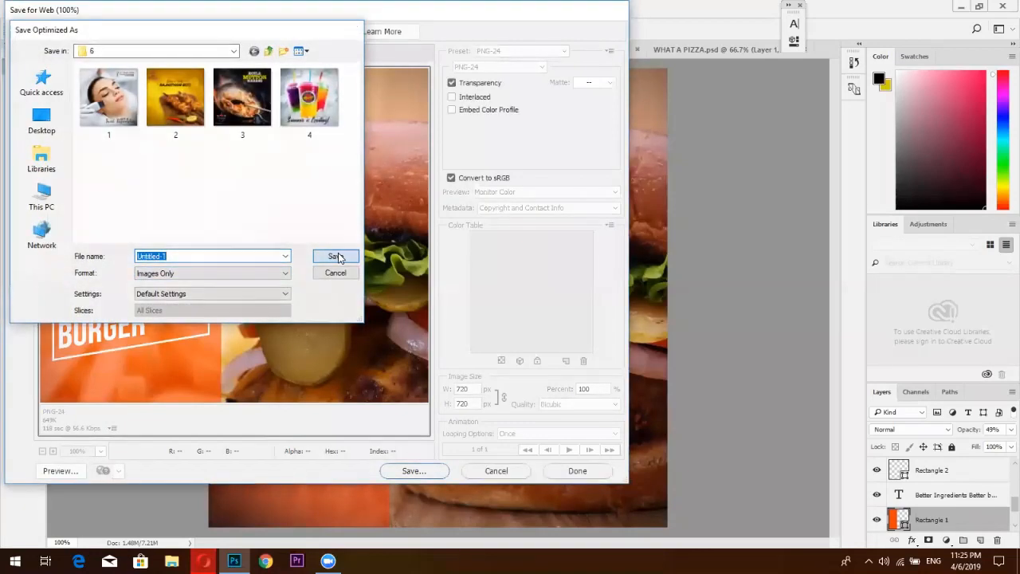
click(336, 255)
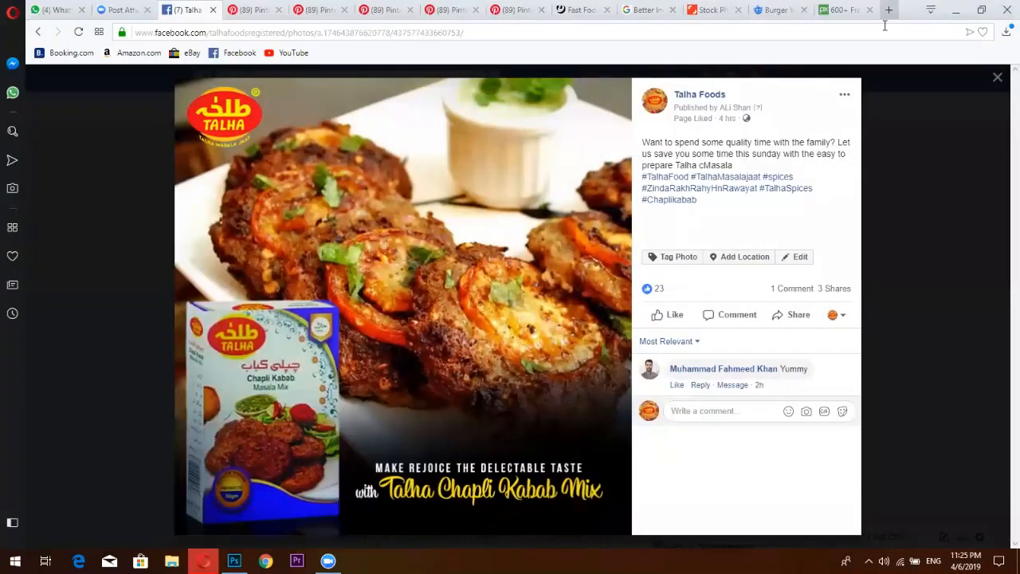
In a new browser page, search for "facebook overlay", open Facebook's Text Overlay Tool and upload the exported burger image for checking.
click(888, 9)
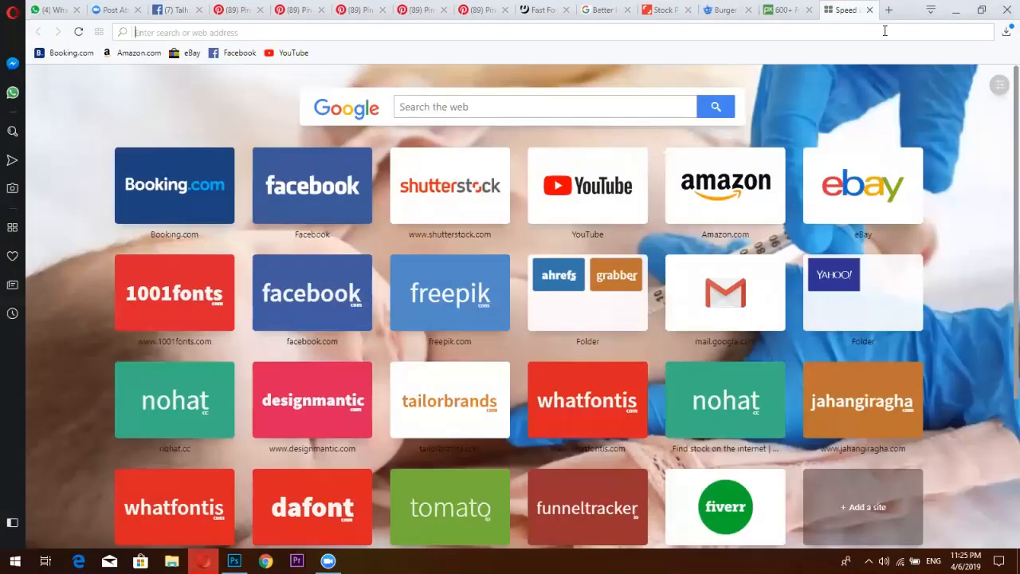
text(facebook.com)
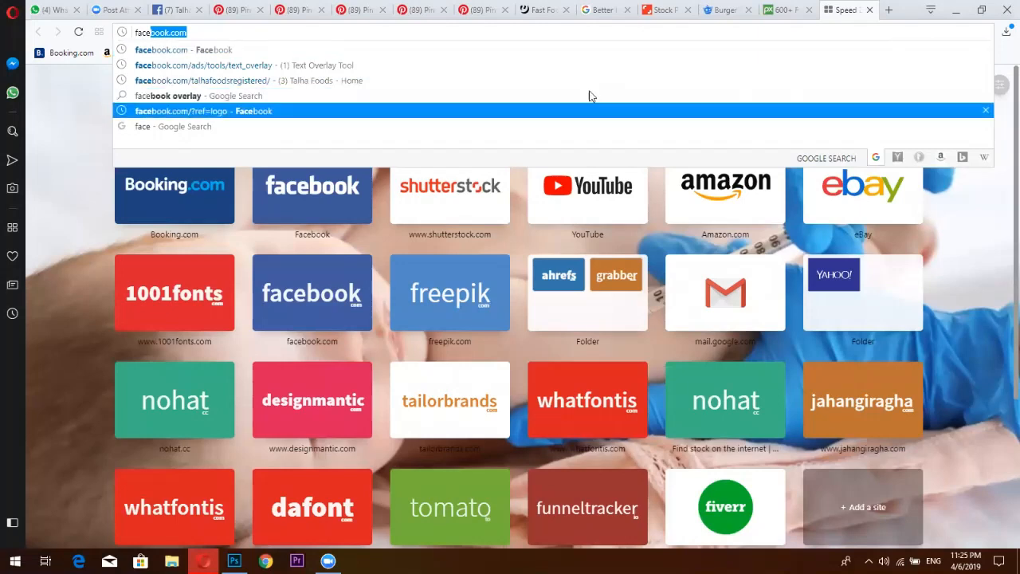
click(587, 95)
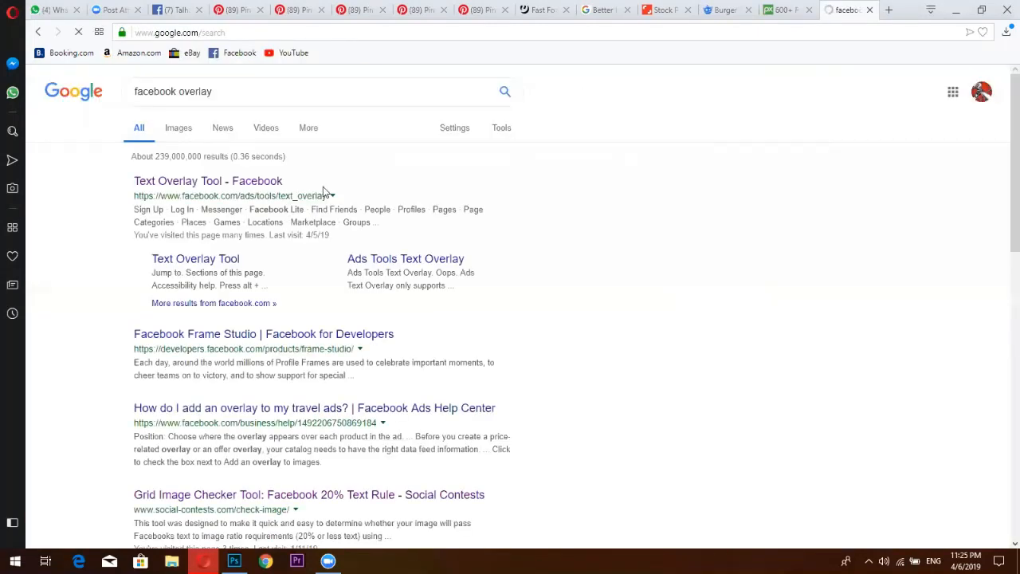
click(281, 183)
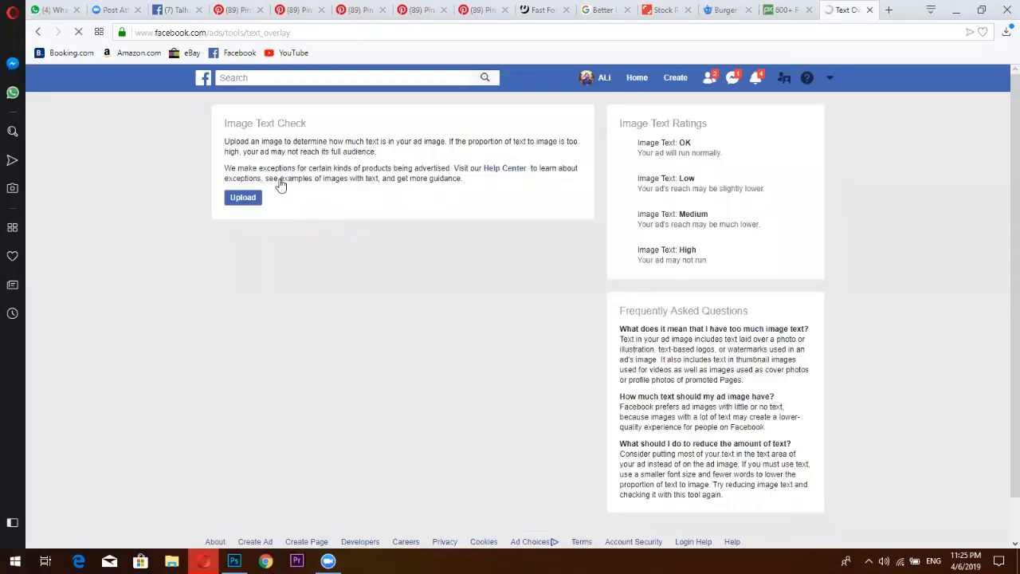
click(244, 197)
double_click(480, 272)
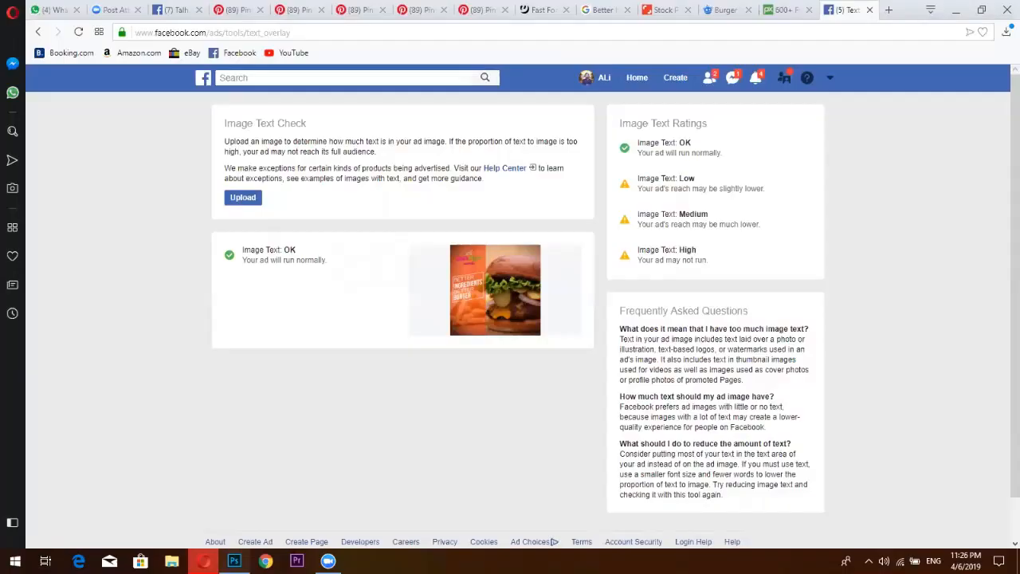
Compare the Photoshop burger design with Facebook's Image Text Check page, ending in Photoshop.
click(234, 561)
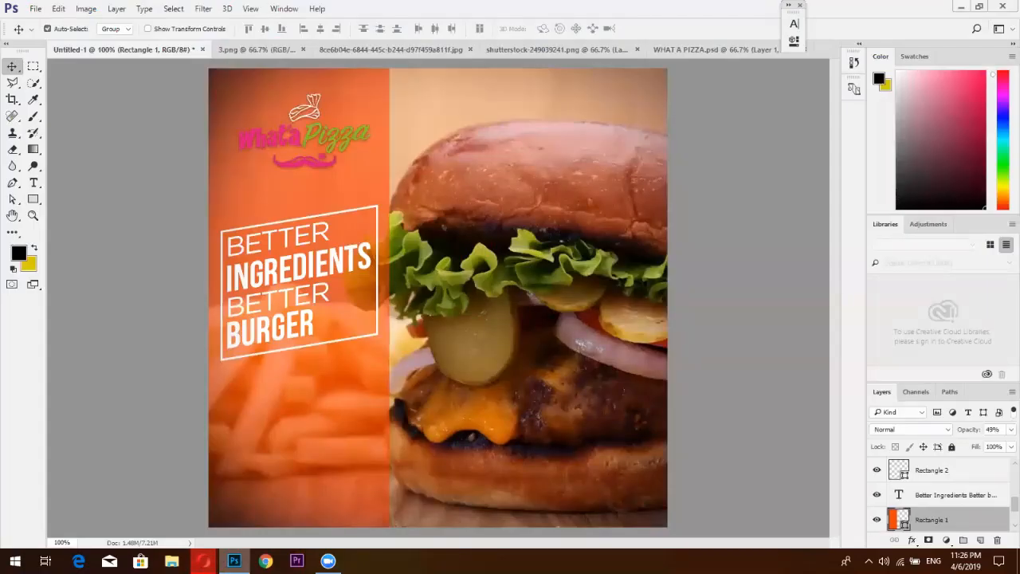
key(alt+Tab)
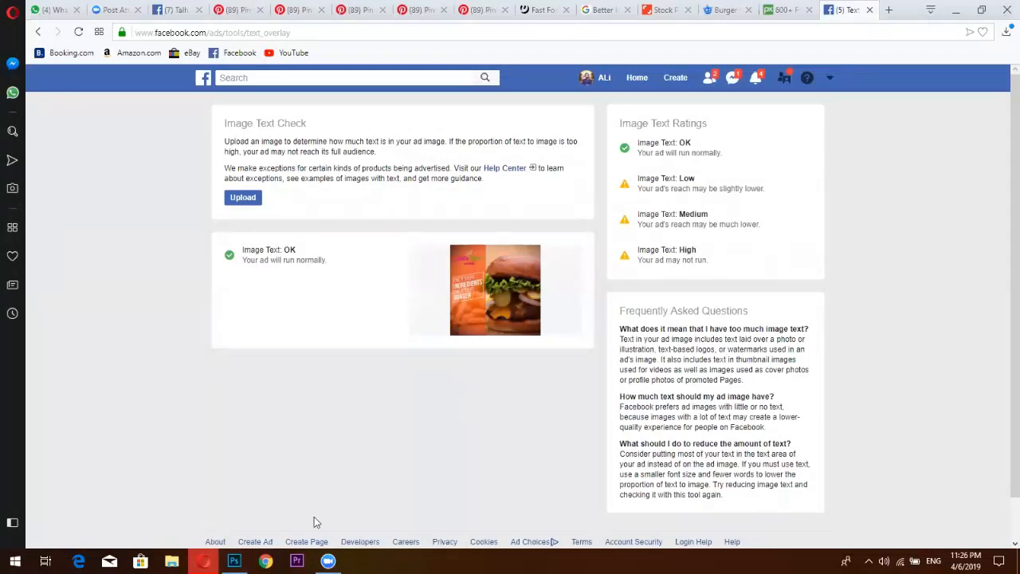
click(234, 562)
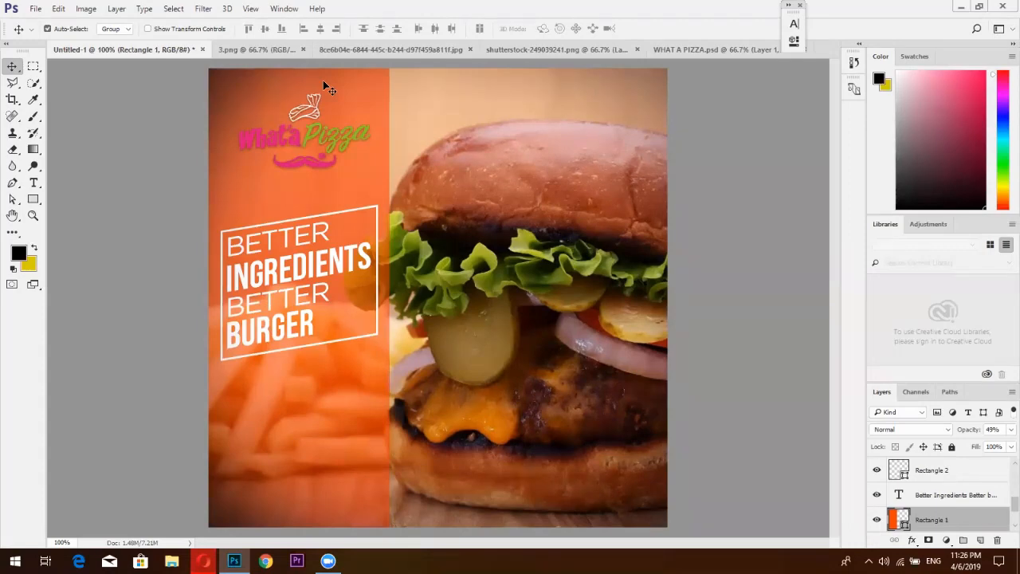
Add a guide layout of 5 columns and 5 rows without margins to the burger ad, and return to the browser's text check page.
drag(504, 7, 515, 29)
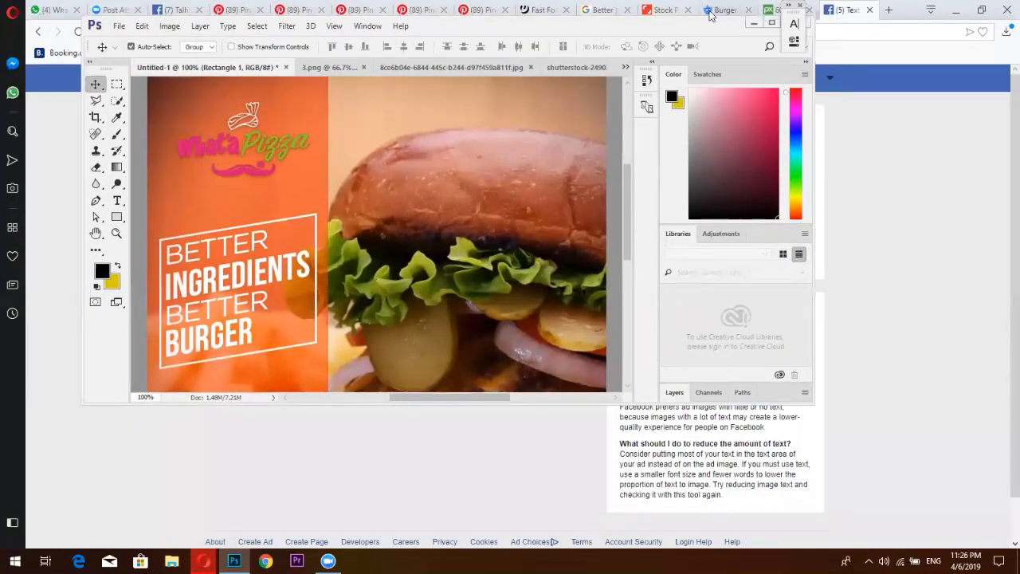
click(338, 27)
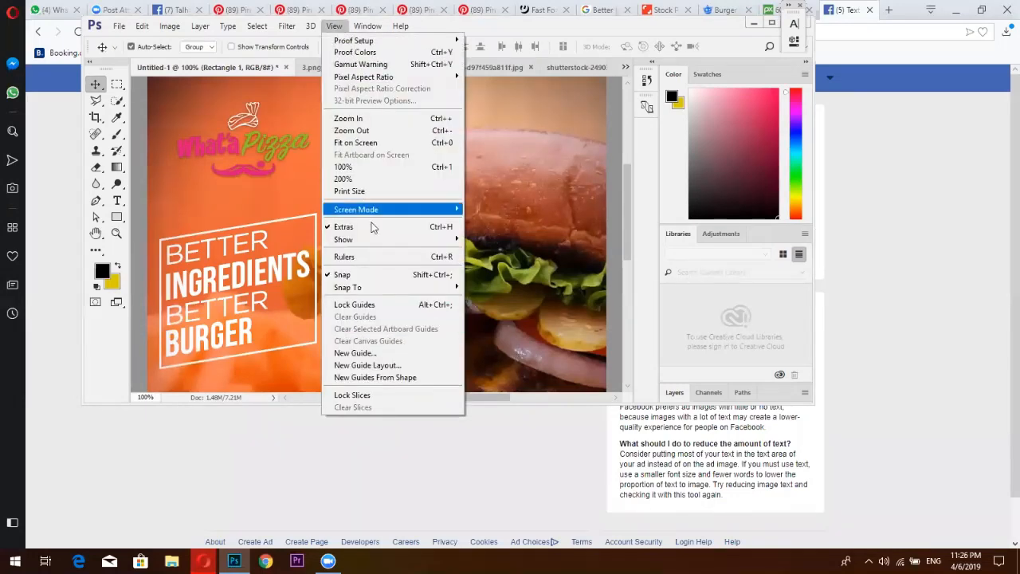
click(351, 369)
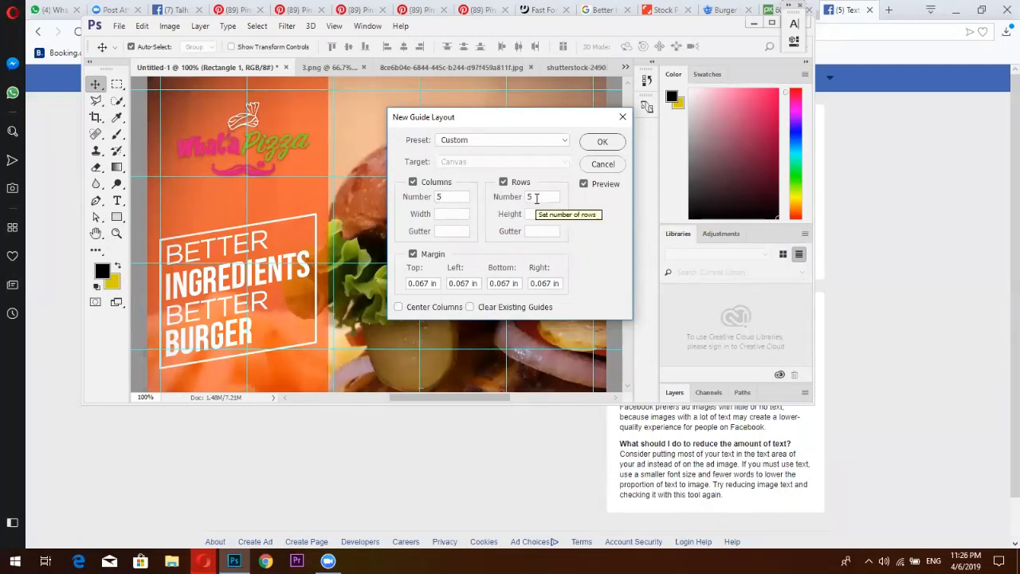
click(413, 253)
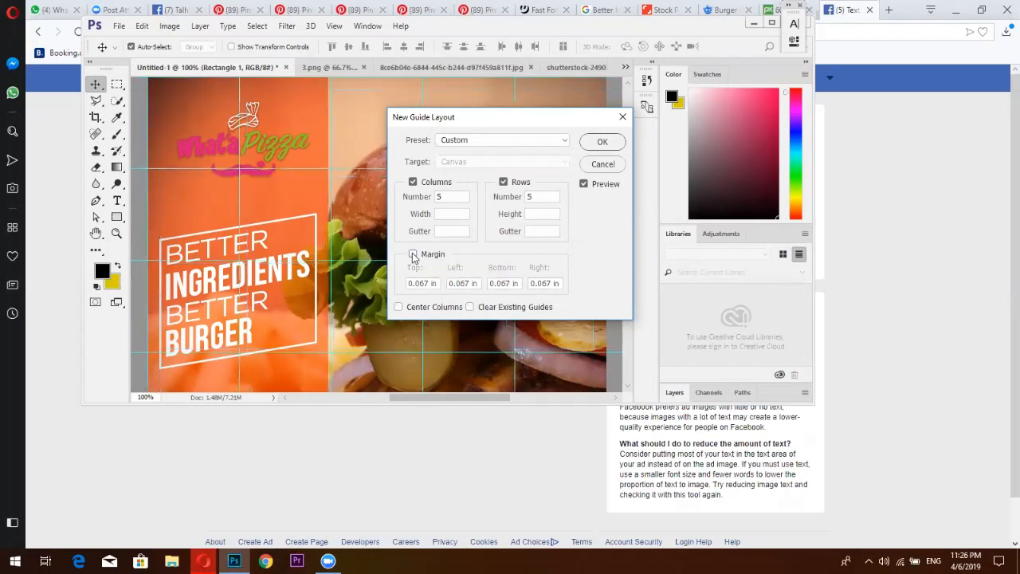
click(603, 143)
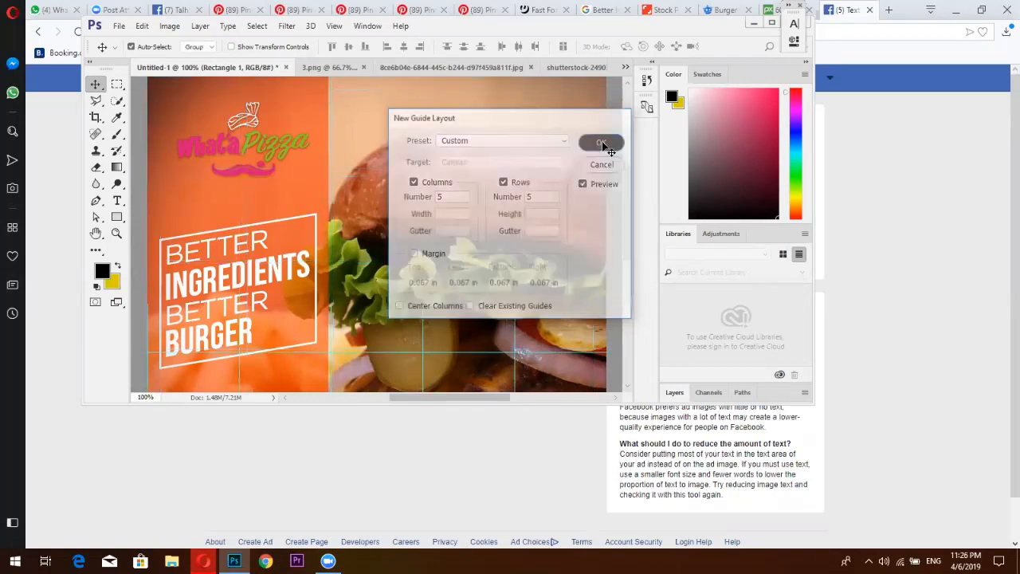
click(772, 22)
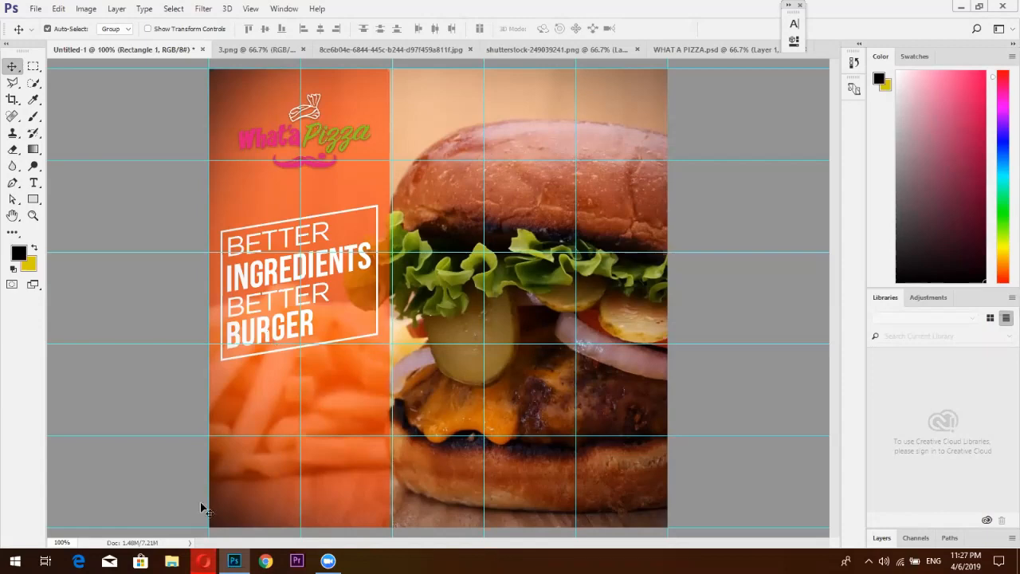
click(204, 561)
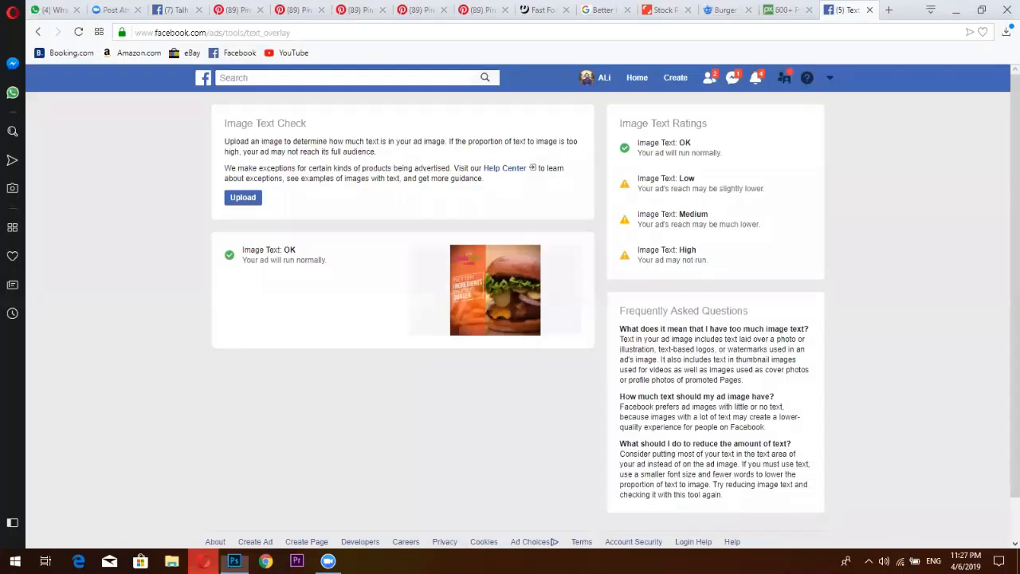